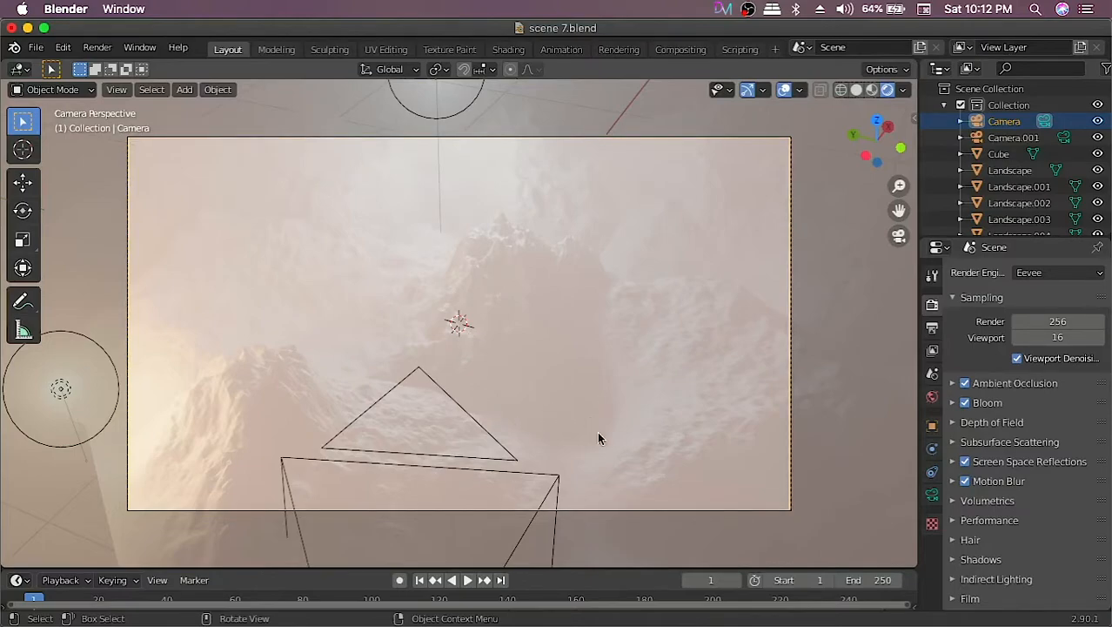
Examine the foggy mountain scene from several angles and through the camera, and preview it with the Cycles render engine.
middle_drag(653, 421, 497, 415)
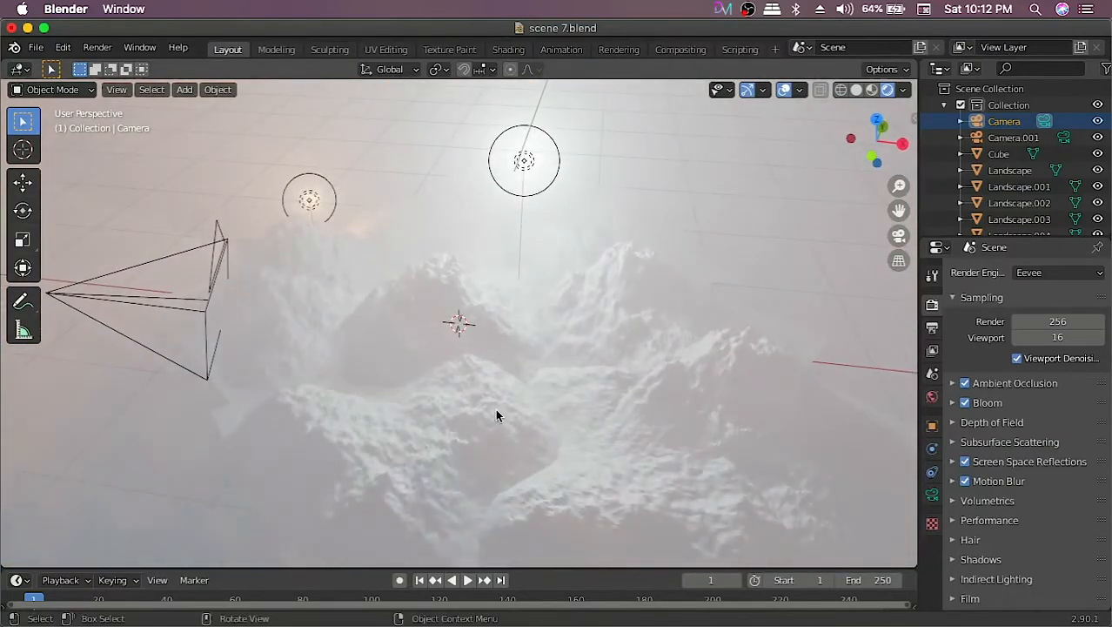
middle_drag(419, 357, 650, 340)
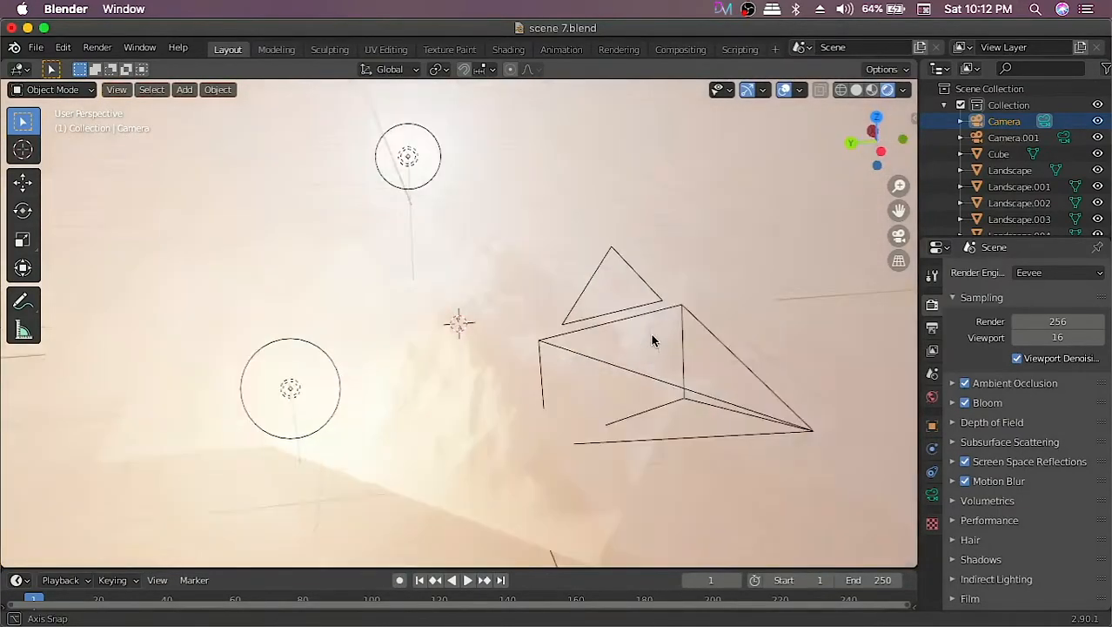
click(328, 406)
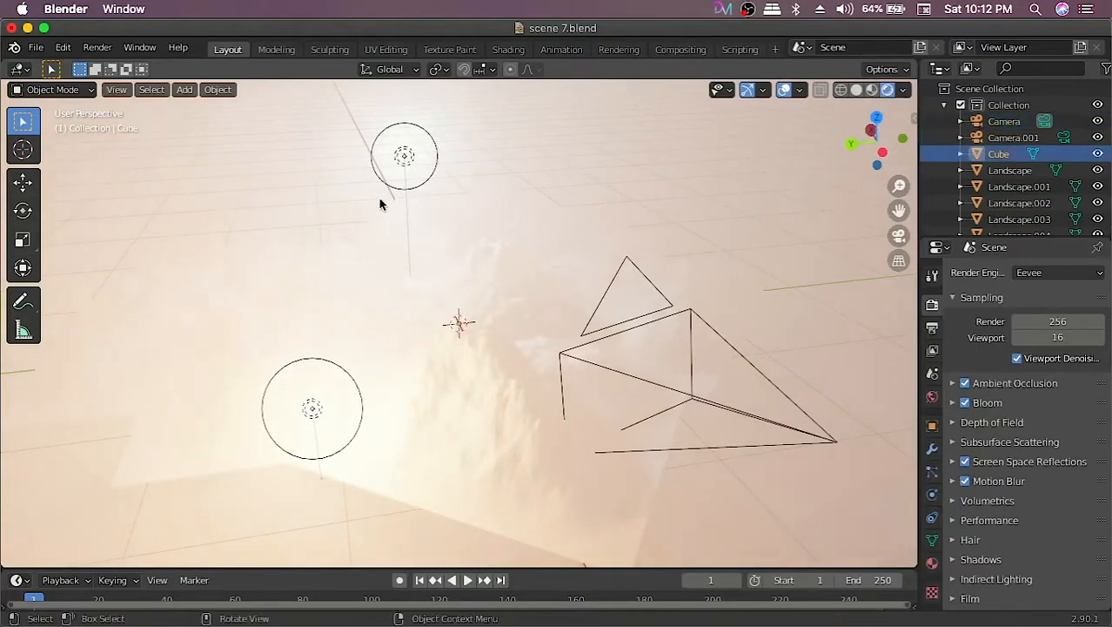
middle_drag(410, 340, 606, 373)
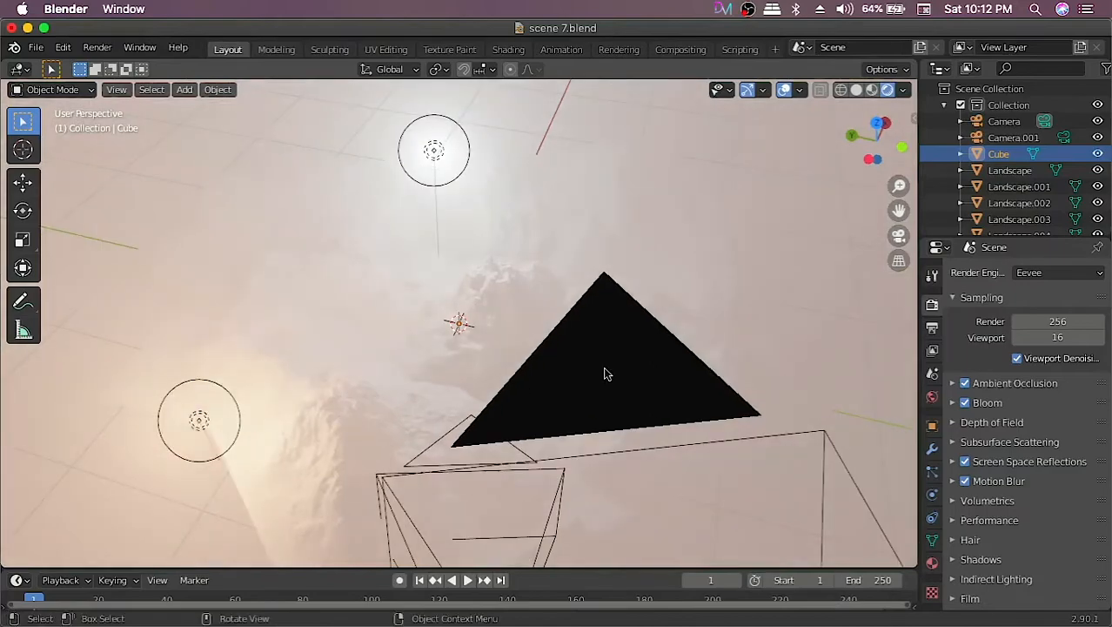
click(900, 236)
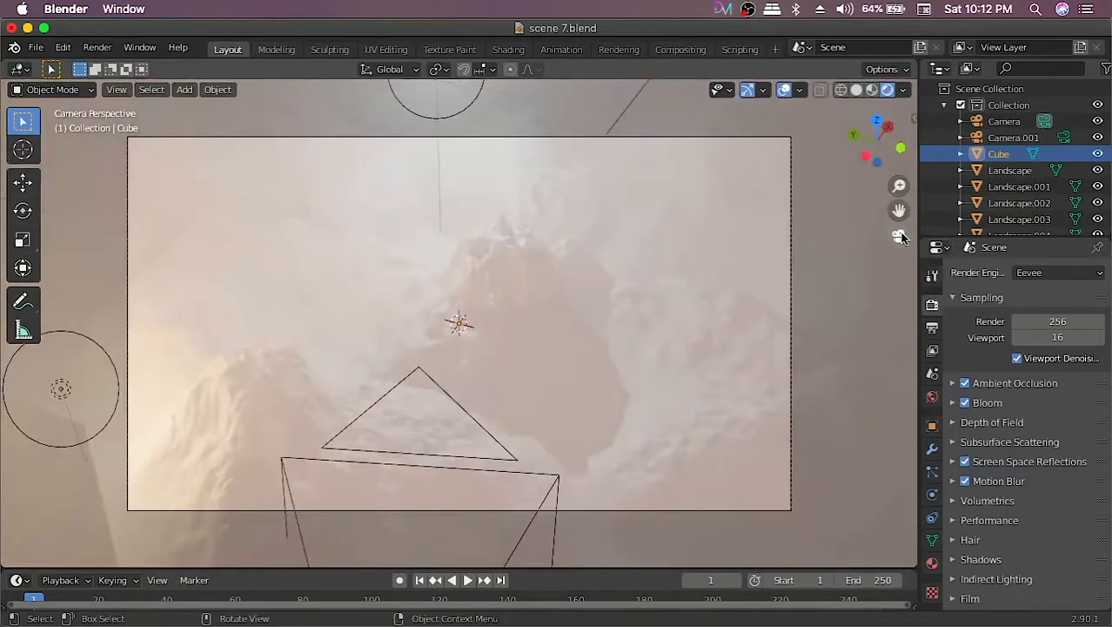
click(1040, 274)
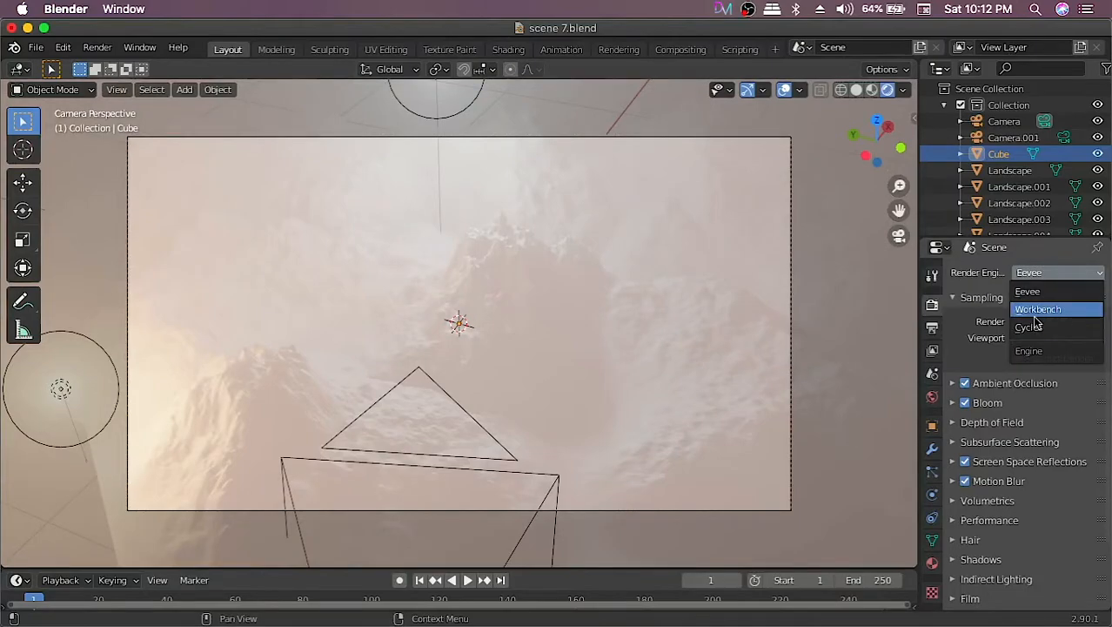
click(1031, 327)
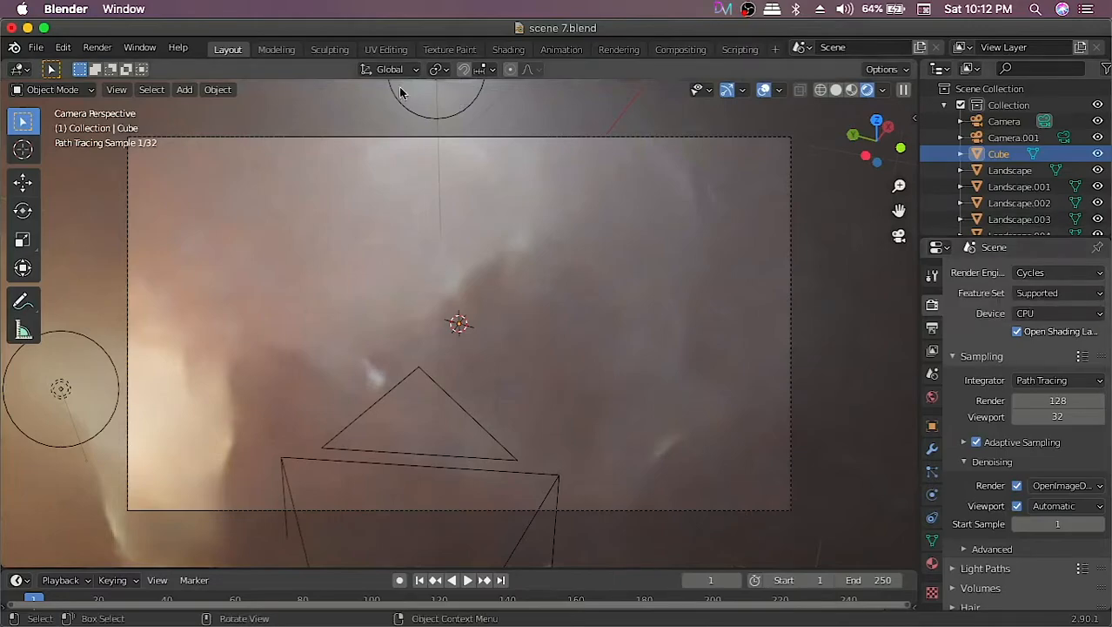
Create a new file from the General template.
click(36, 48)
mouse_move(37, 67)
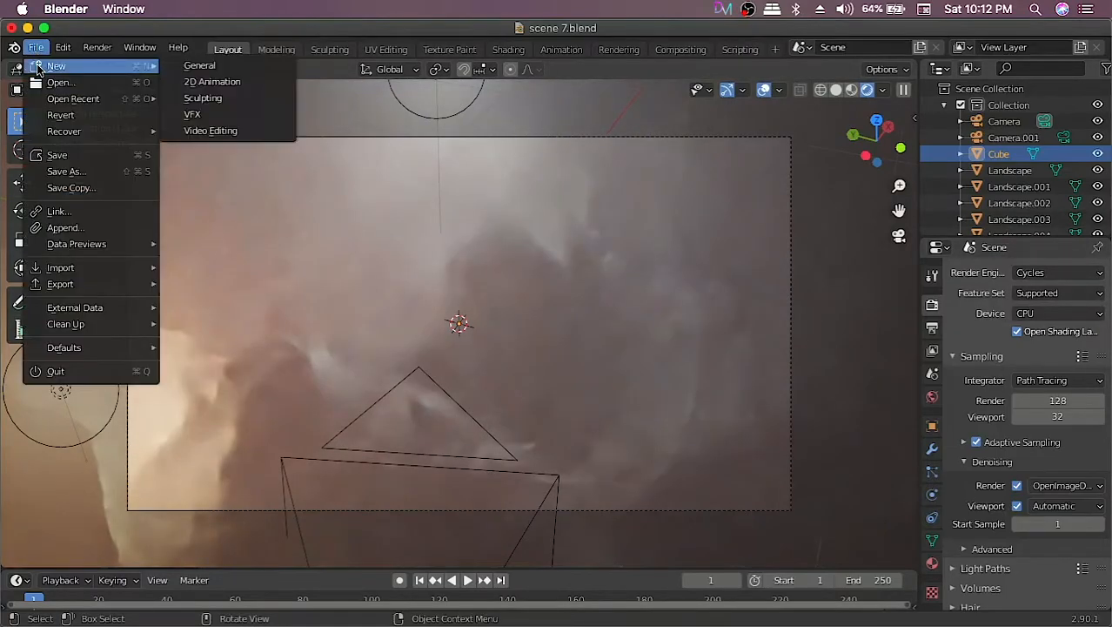
click(187, 67)
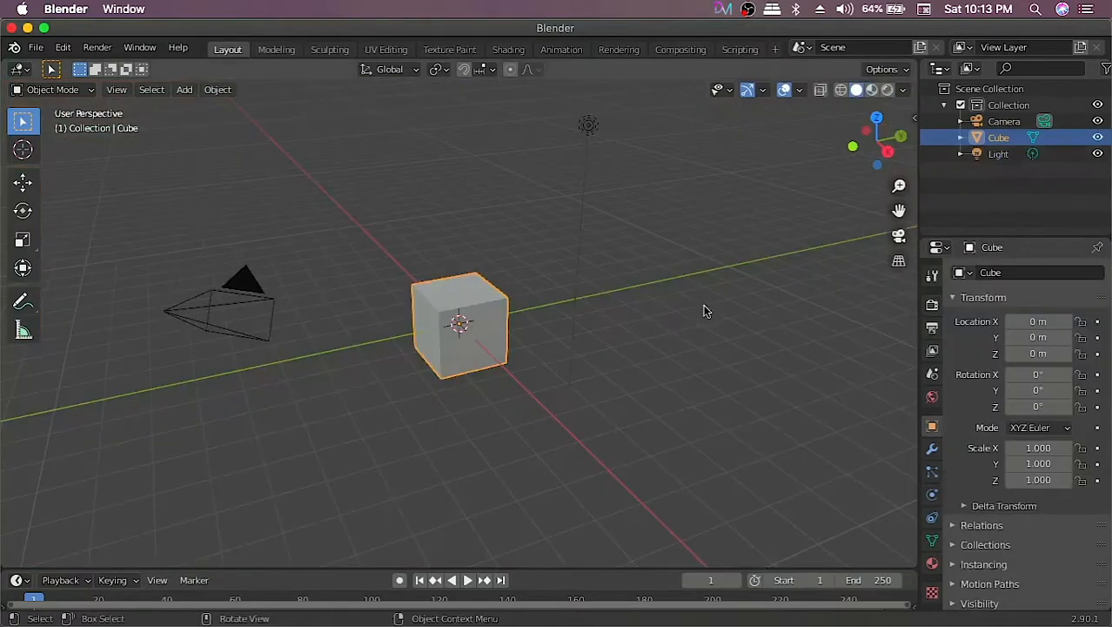
Delete the default camera, cube and light to empty the scene.
middle_drag(635, 274, 376, 275)
key(a)
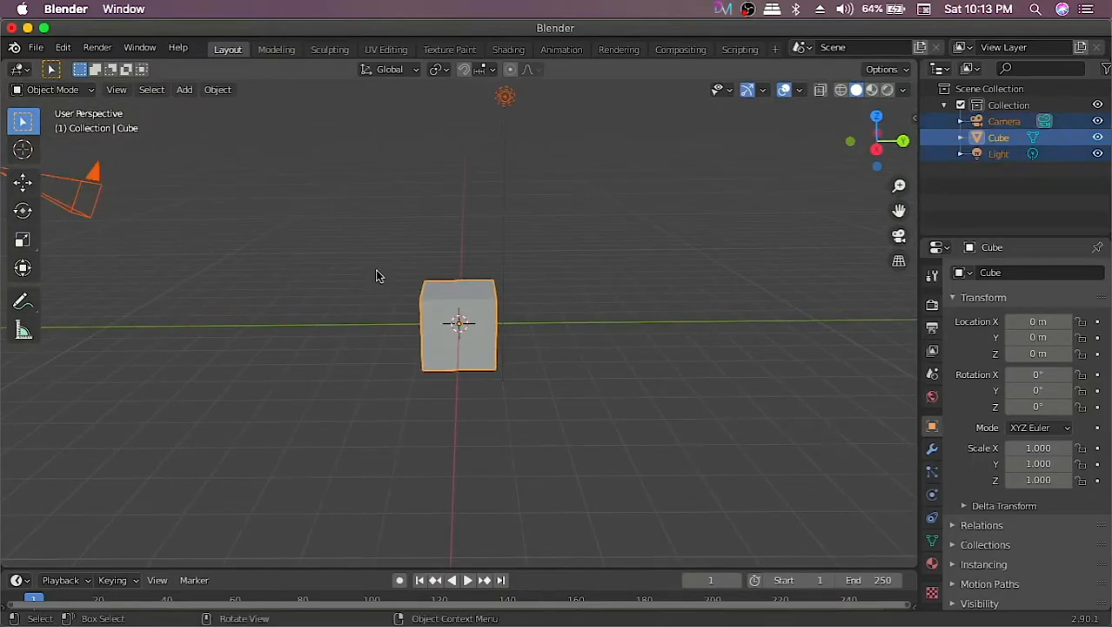
key(x)
click(332, 273)
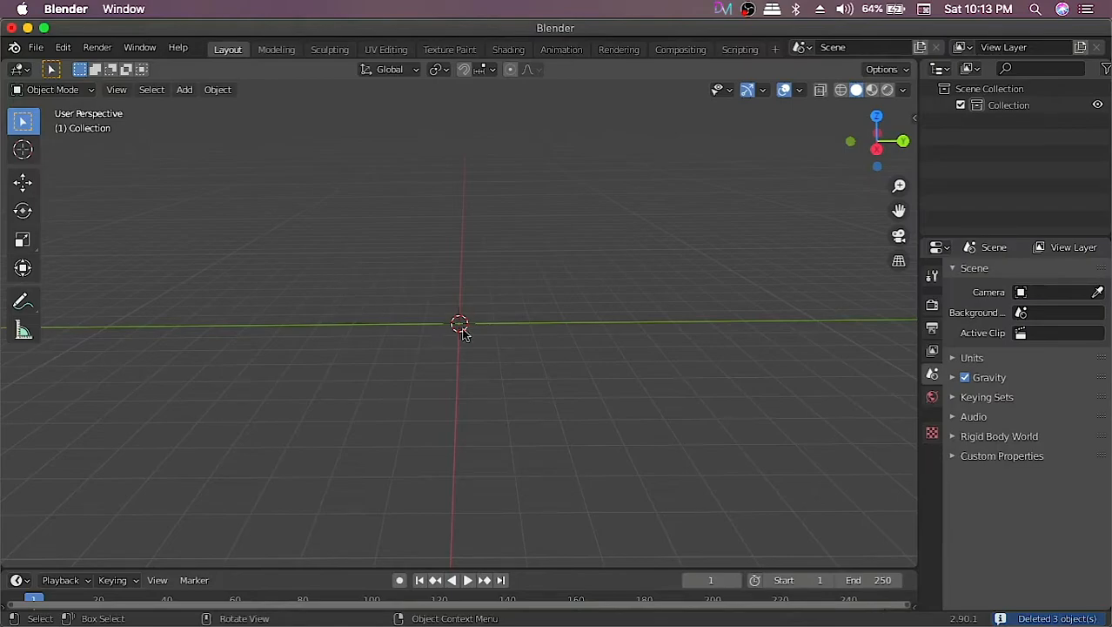
middle_drag(439, 327, 218, 303)
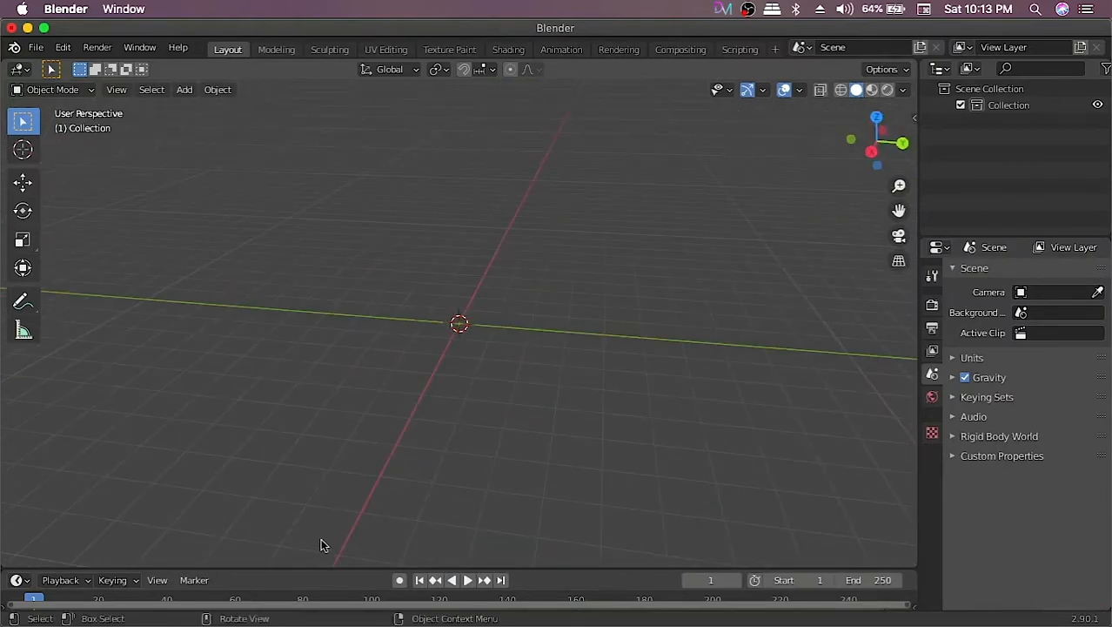
Enable the Add Mesh: A.N.T.Landscape add-on in the preferences.
click(63, 47)
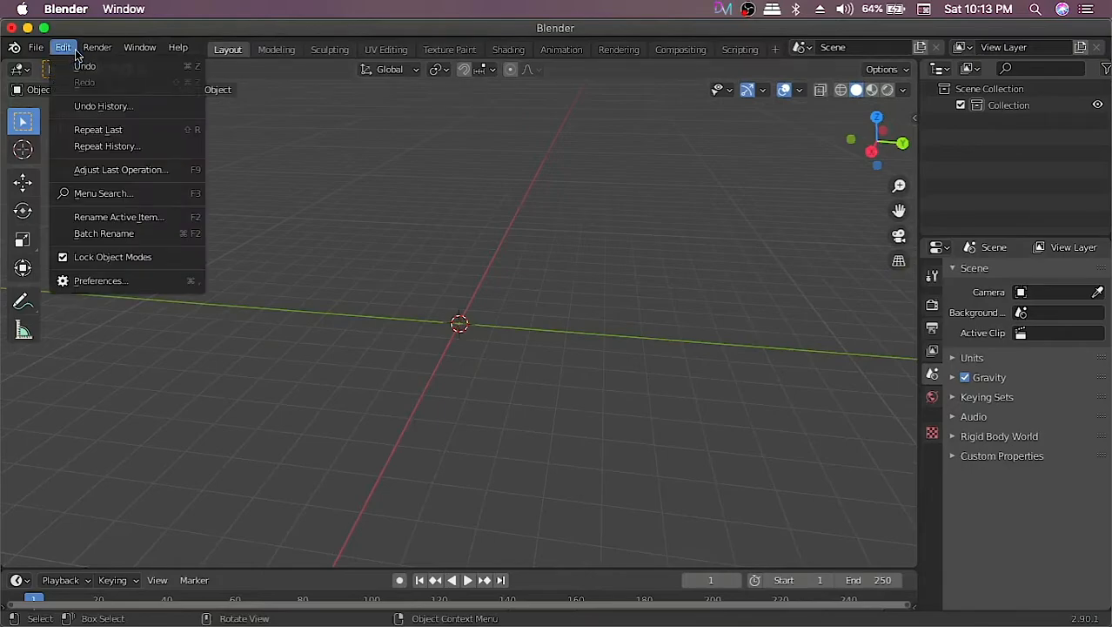
click(143, 281)
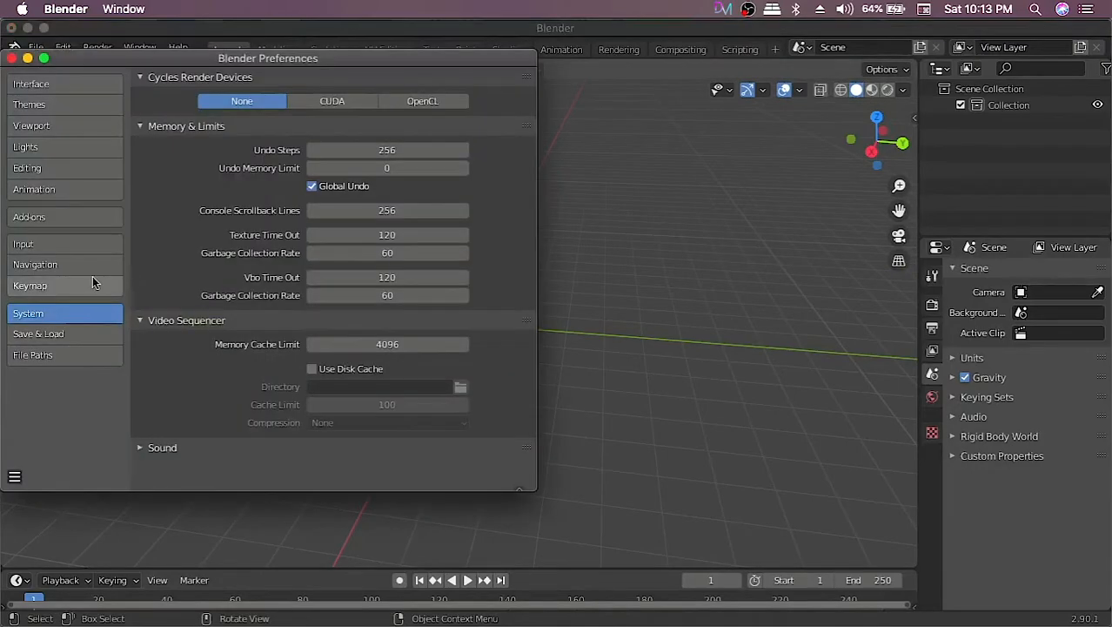
click(81, 223)
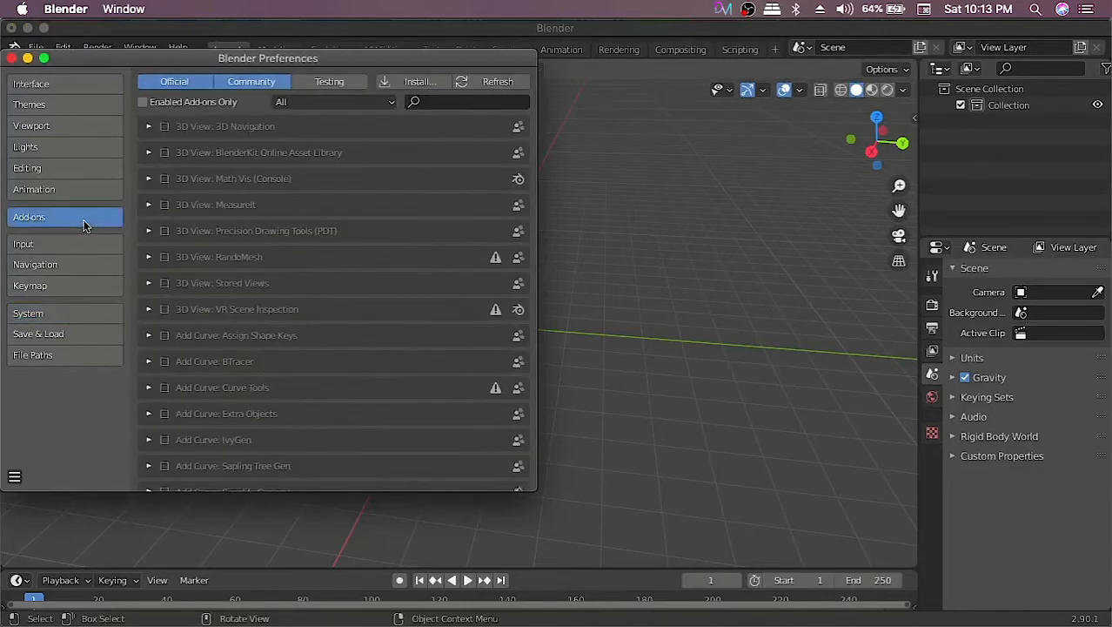
scroll(316, 282, down, 5)
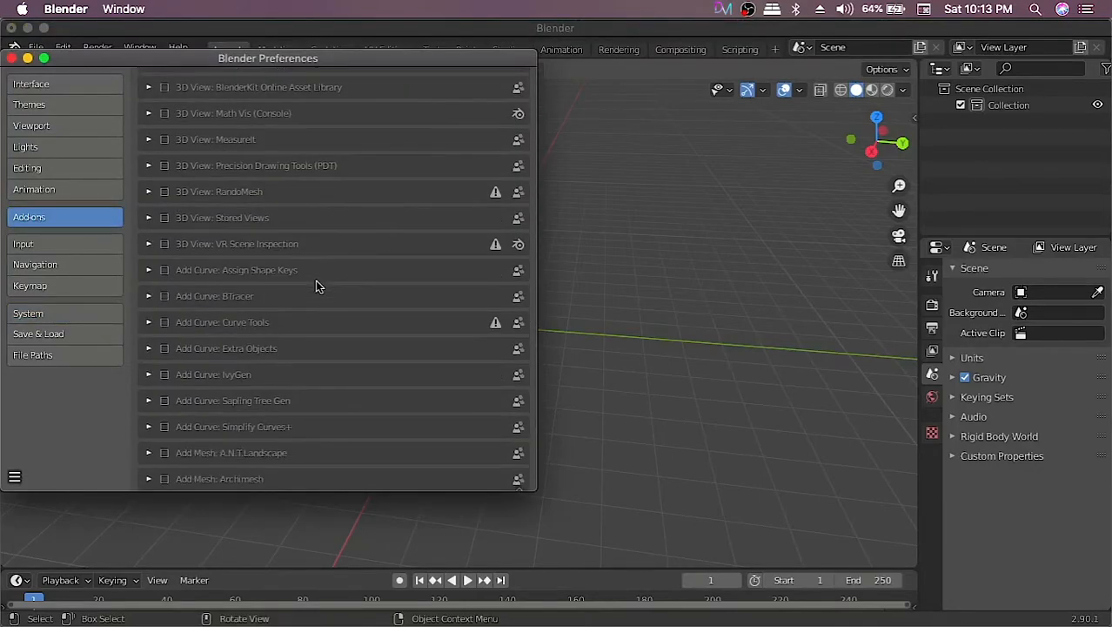
scroll(315, 283, down, 2)
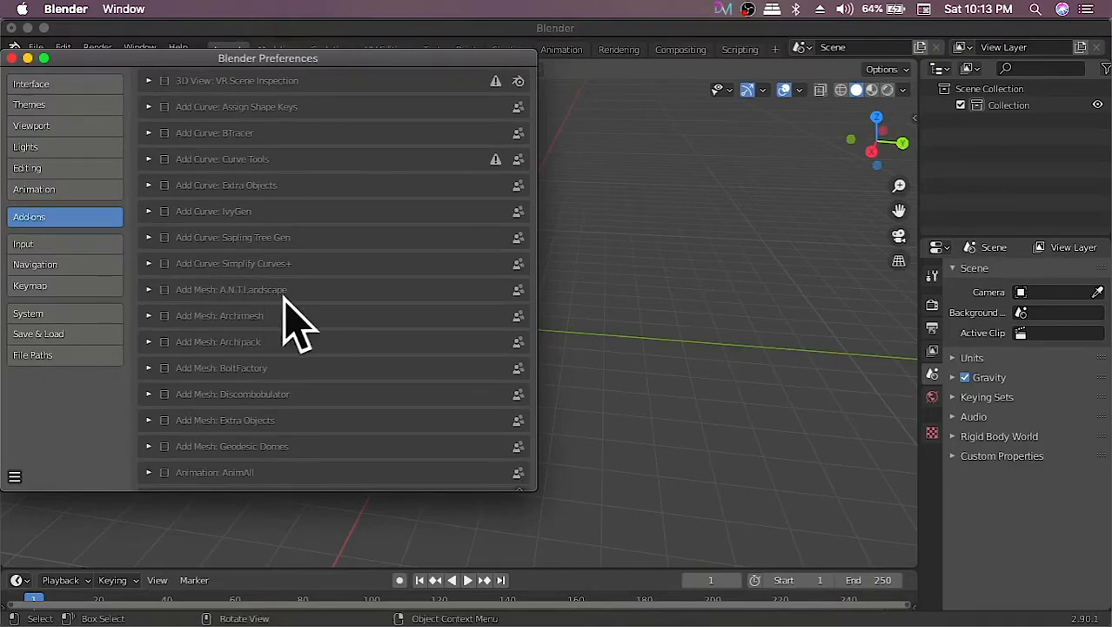
drag(85, 58, 282, 114)
click(62, 49)
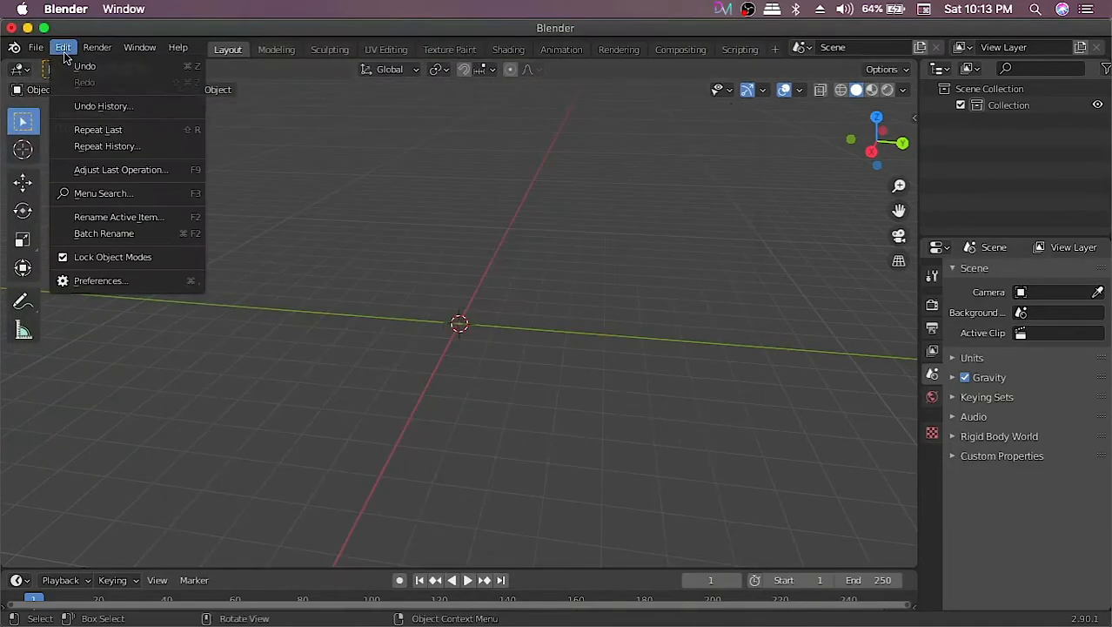
click(115, 281)
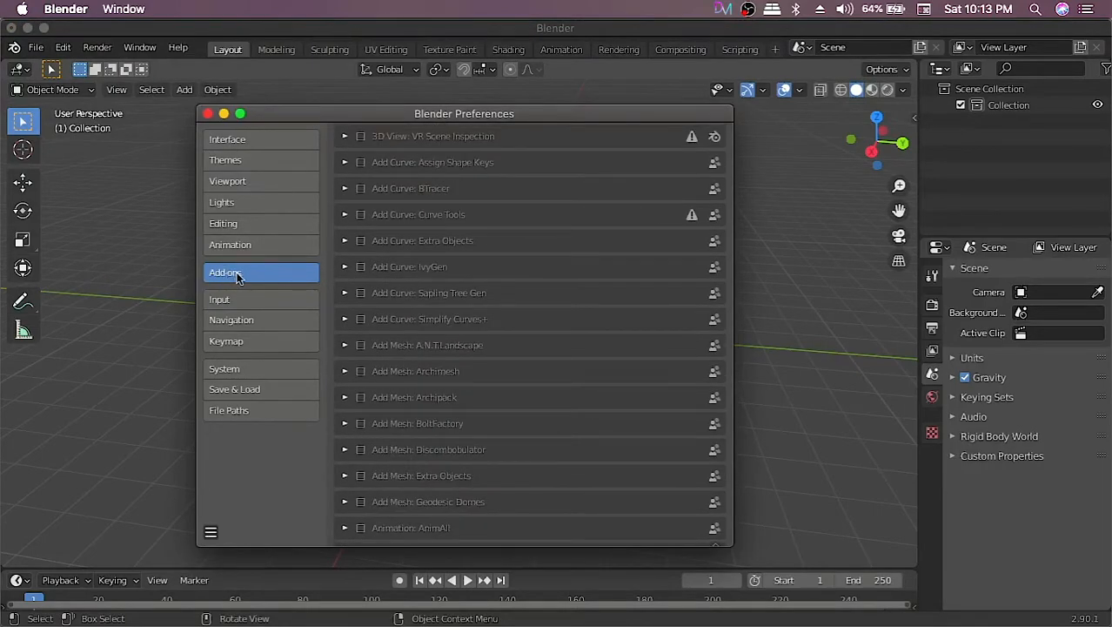
click(361, 346)
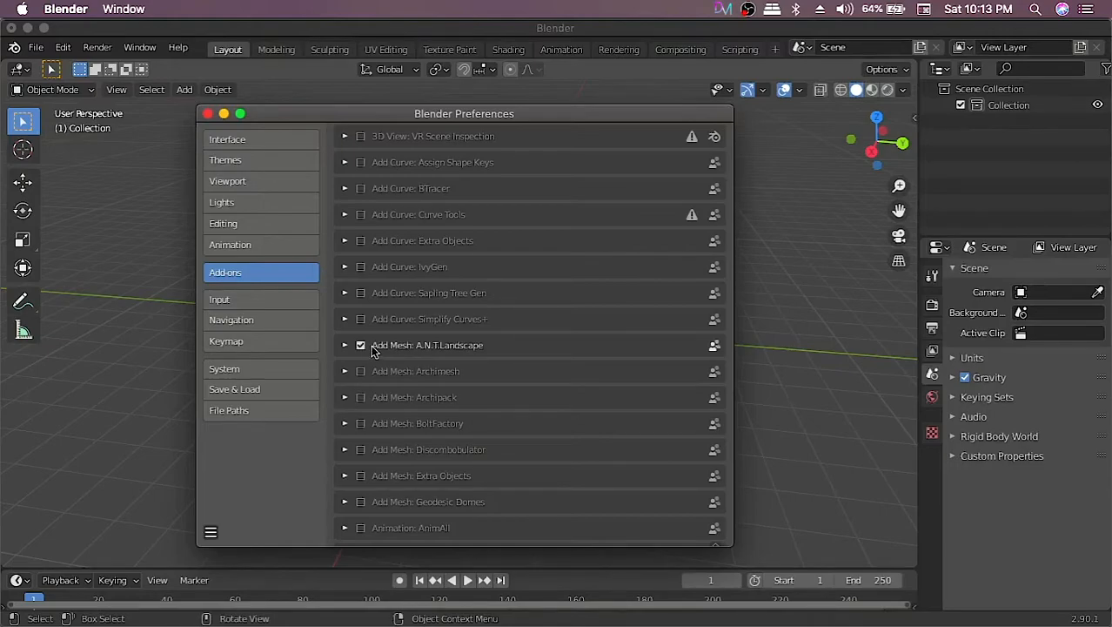
Enable the Node: Node Wrangler add-on and close the preferences.
scroll(372, 350, down, 15)
scroll(372, 346, down, 15)
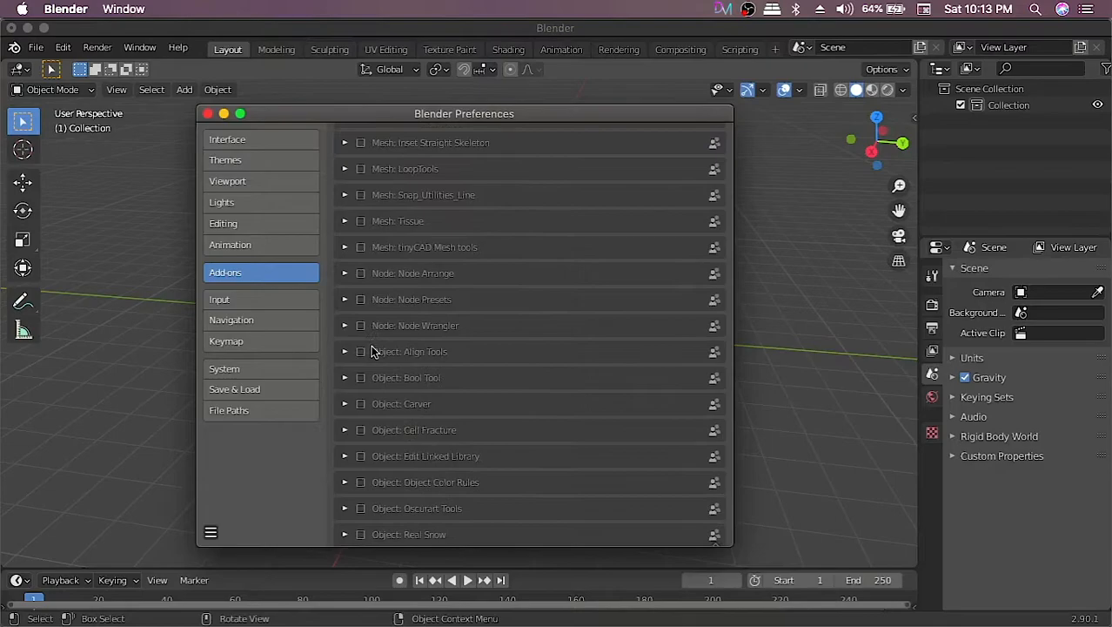
scroll(370, 349, up, 4)
scroll(373, 350, down, 4)
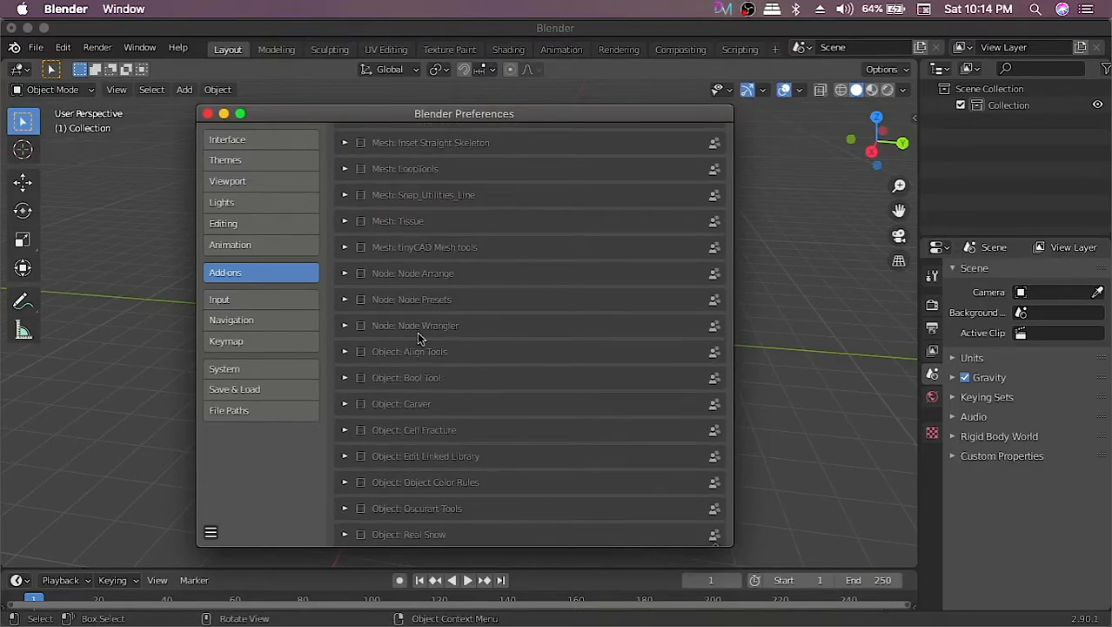
click(362, 326)
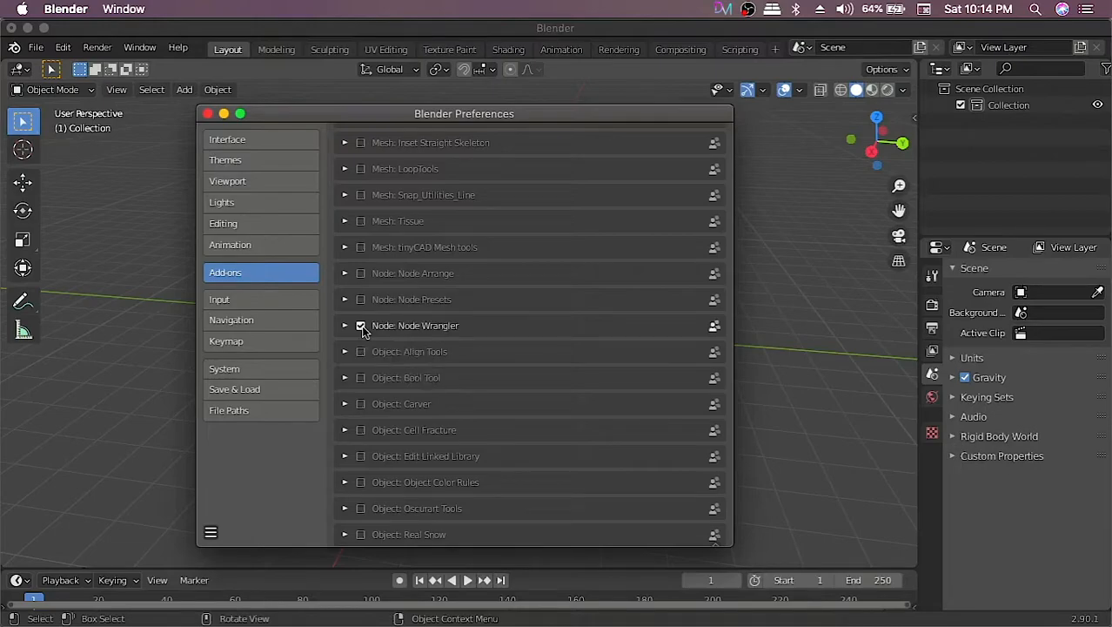
click(208, 114)
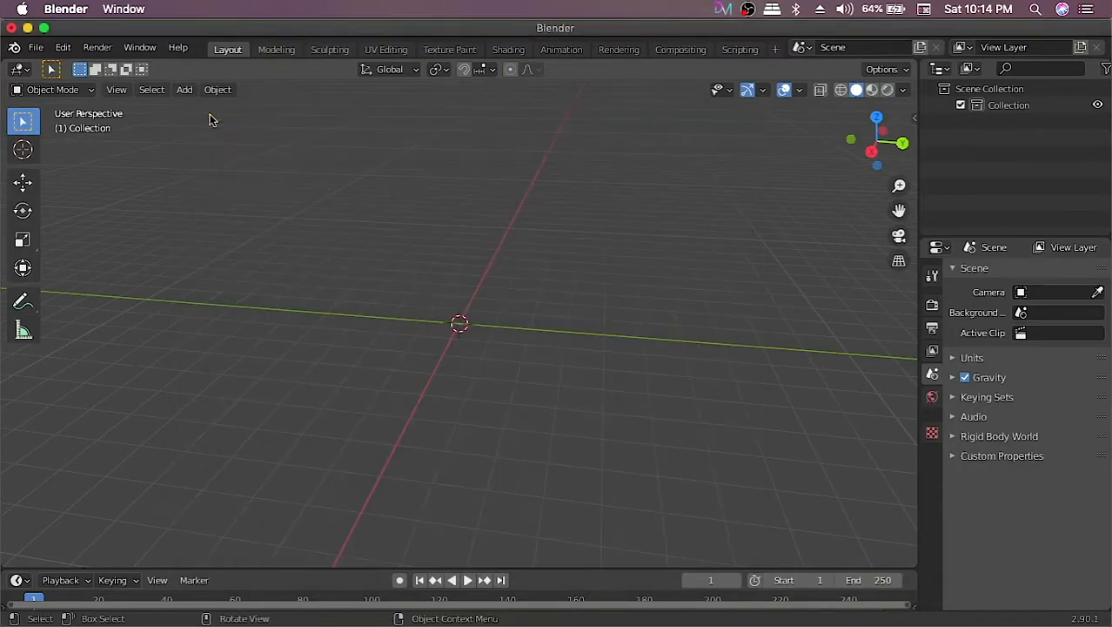
Check the list of meshes that can be added for the Landscape entry.
middle_drag(513, 180, 510, 230)
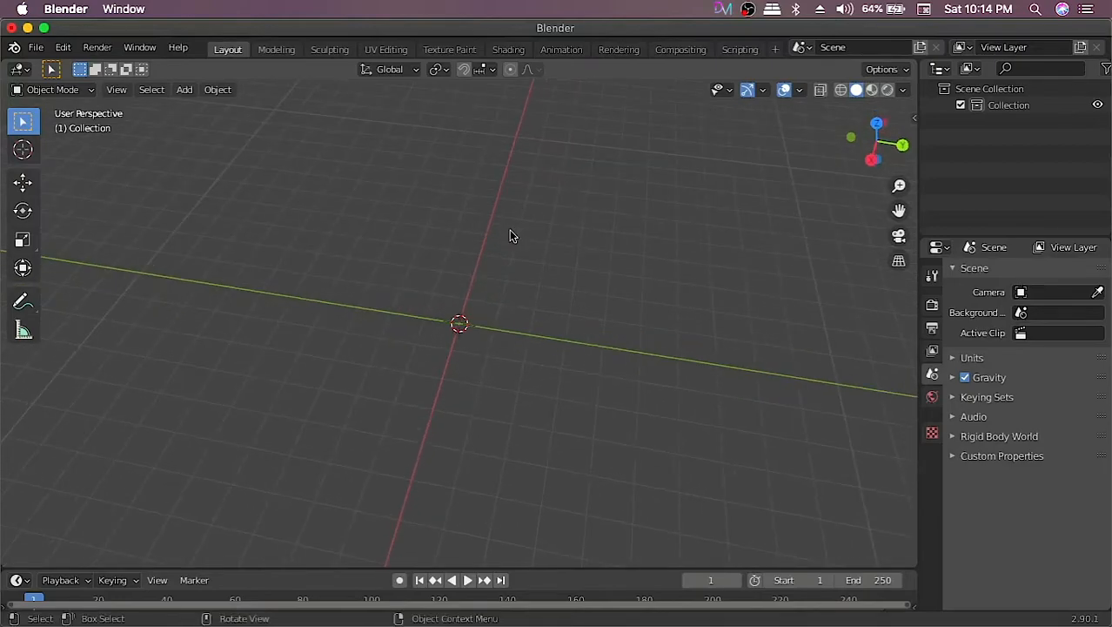
key(shift+a)
mouse_move(510, 231)
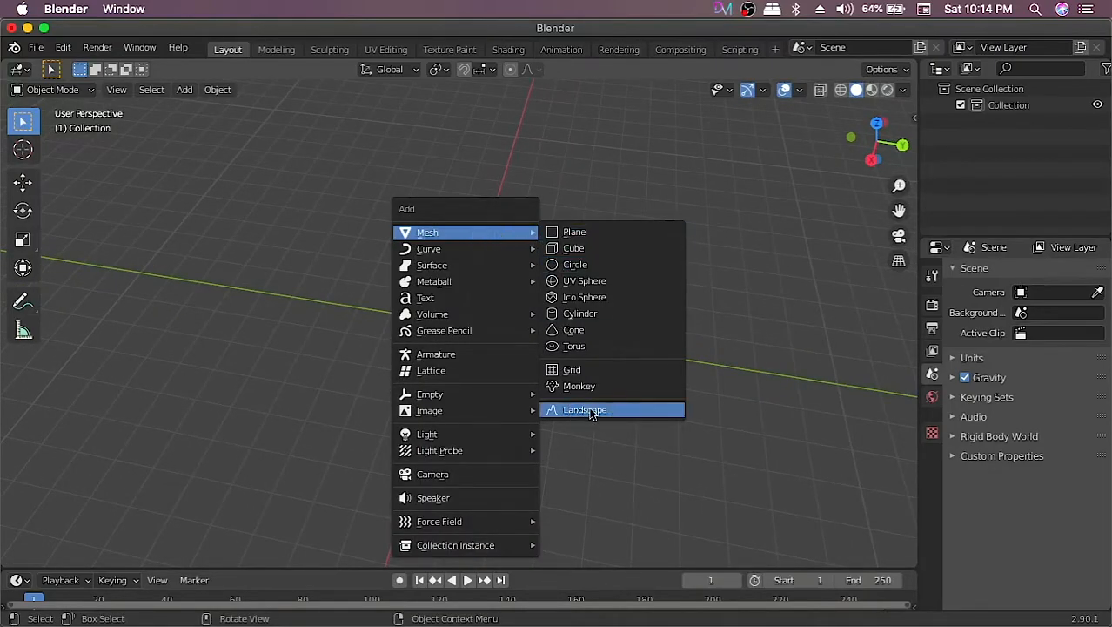
Disable the Add Mesh: A.N.T.Landscape add-on and look through the addable meshes without it.
click(63, 48)
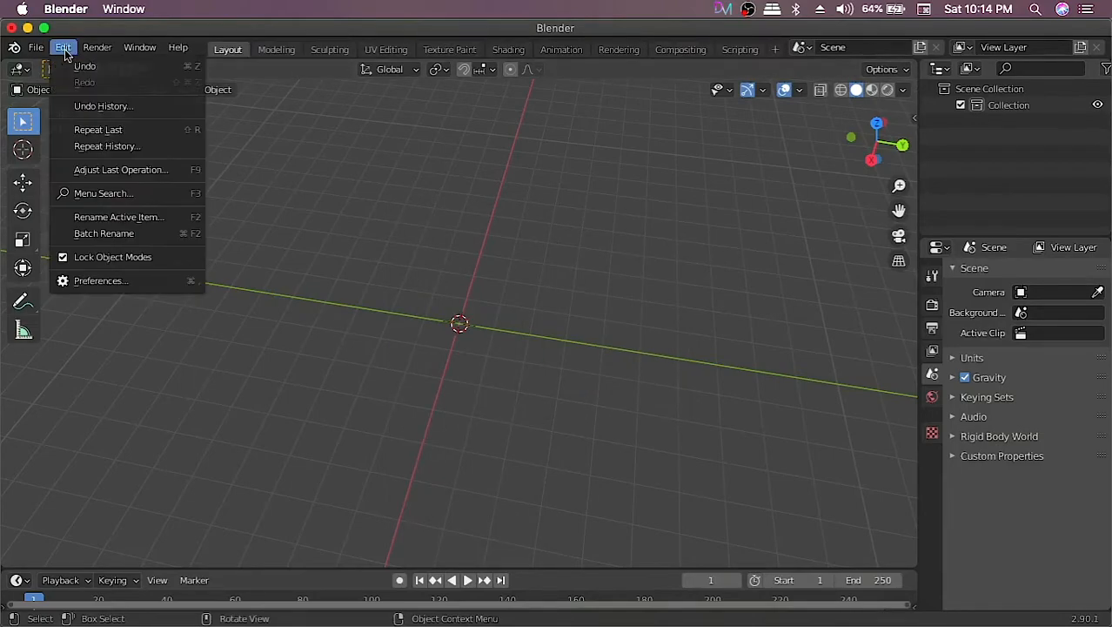
click(103, 279)
scroll(178, 309, down, 6)
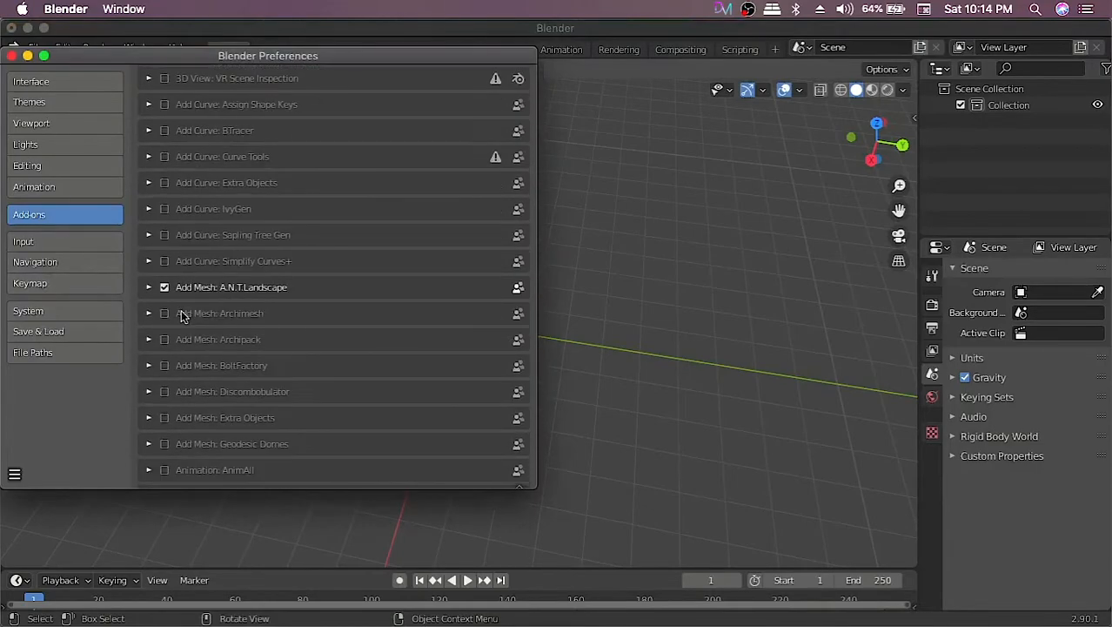
click(165, 287)
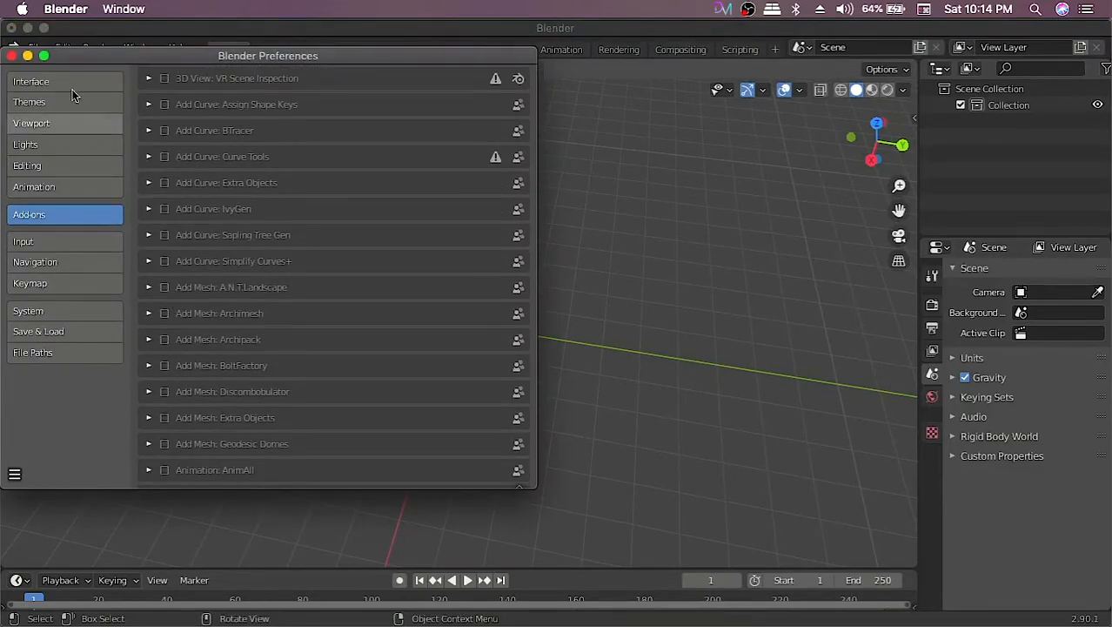
click(13, 58)
key(shift+a)
mouse_move(344, 266)
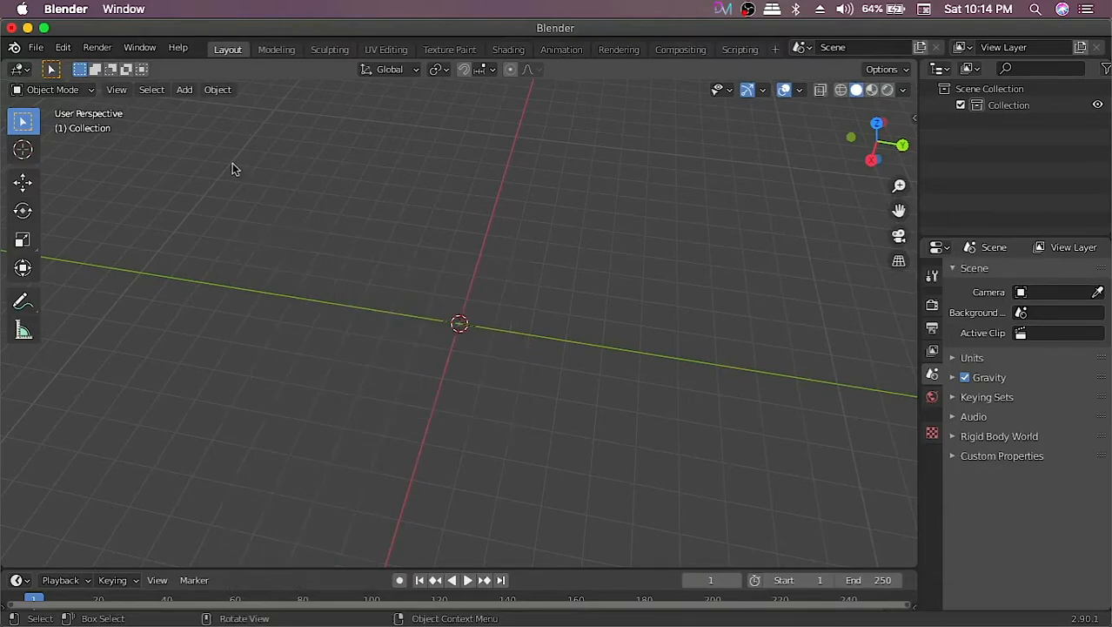
Enable the Add Mesh: A.N.T.Landscape add-on again, save the preferences and close them.
click(64, 47)
click(132, 287)
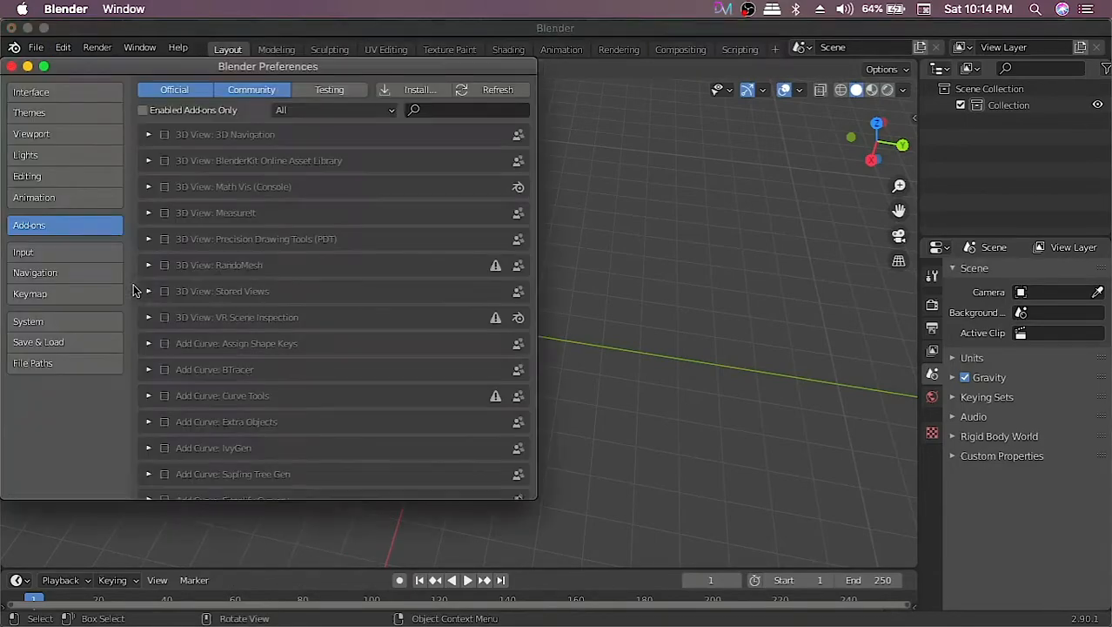
scroll(289, 357, down, 5)
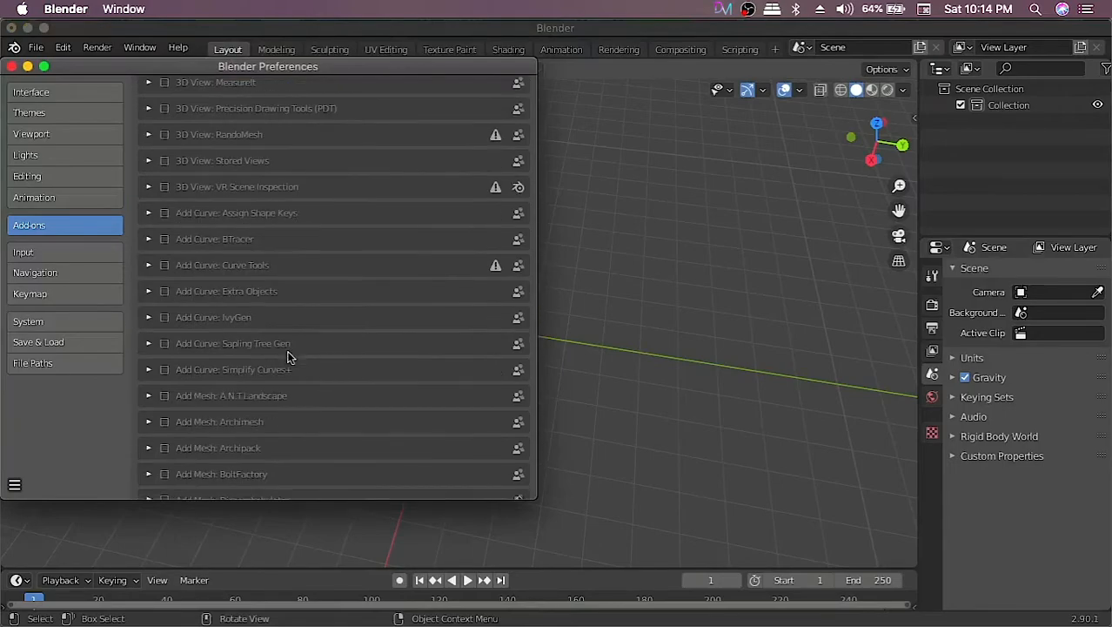
scroll(289, 357, down, 1)
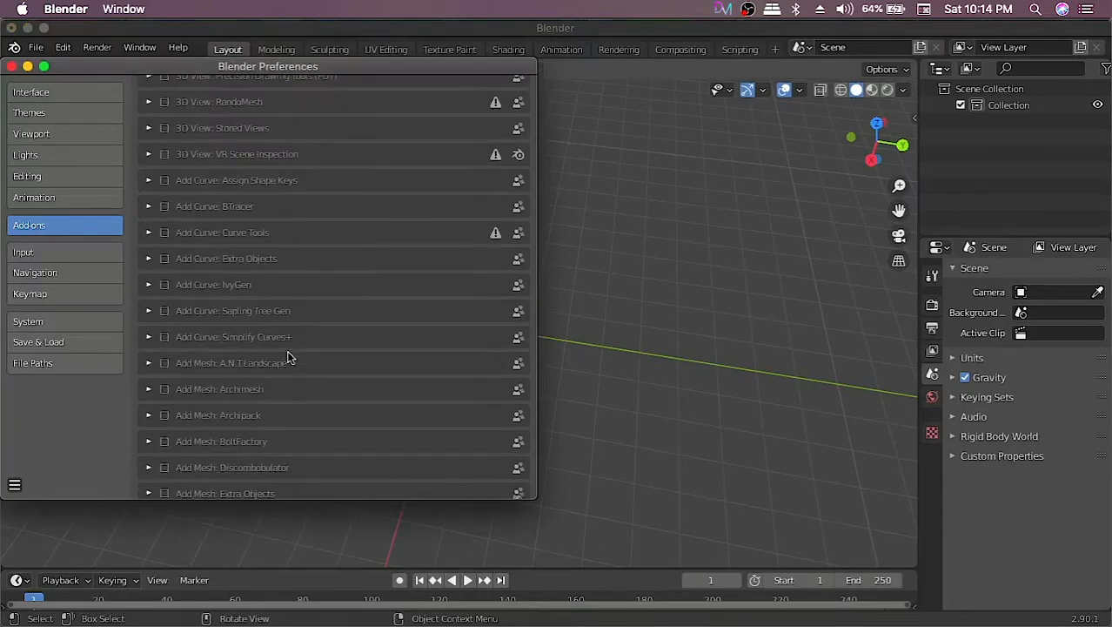
click(165, 364)
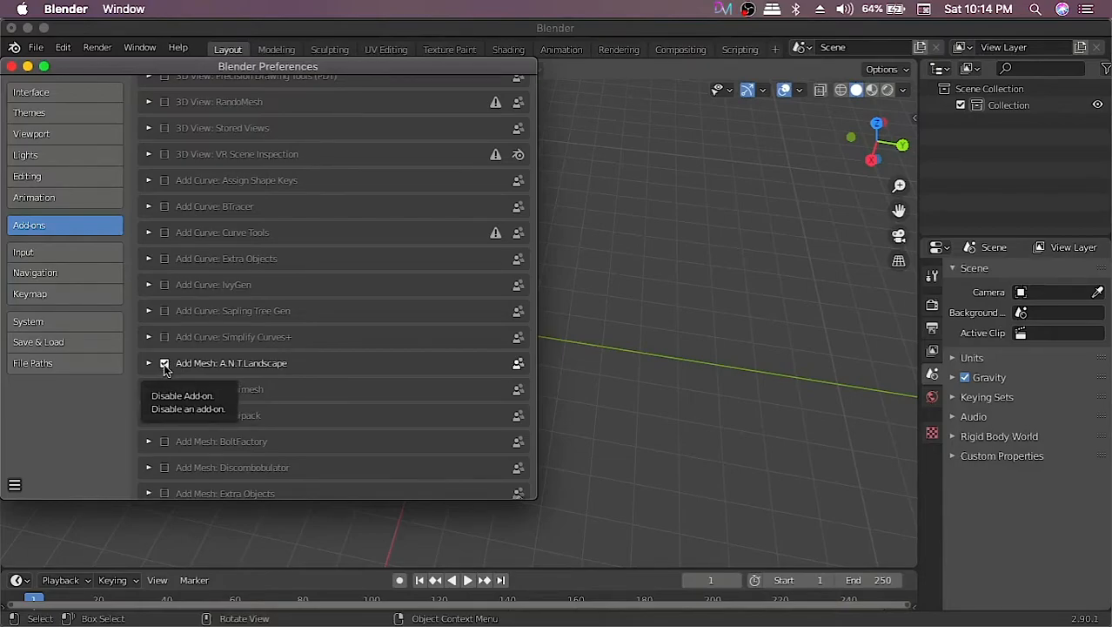
click(15, 485)
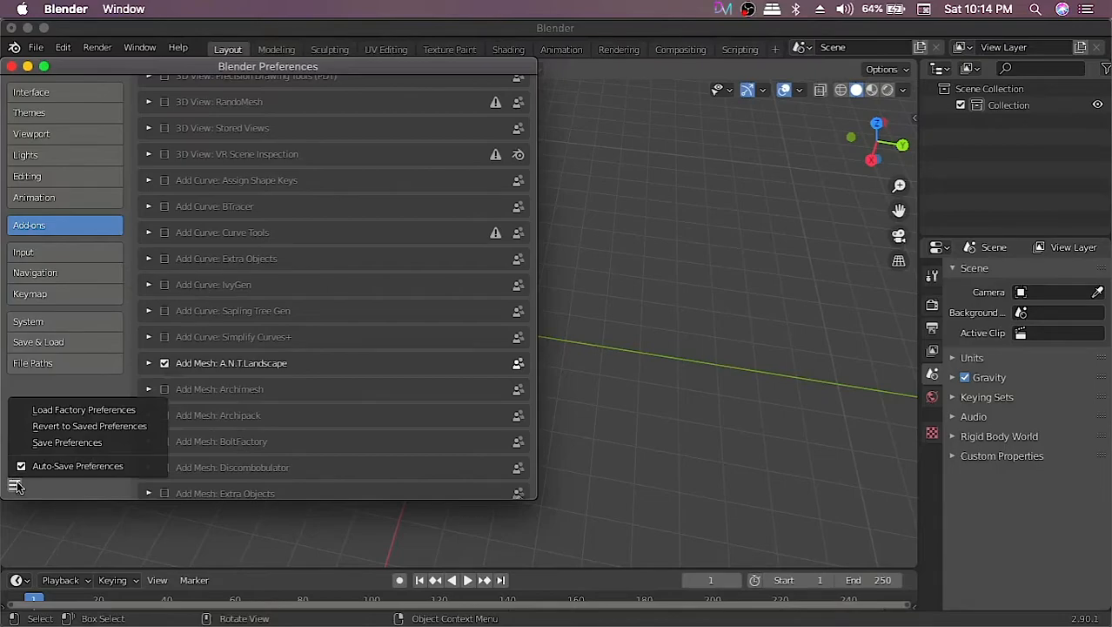
click(36, 444)
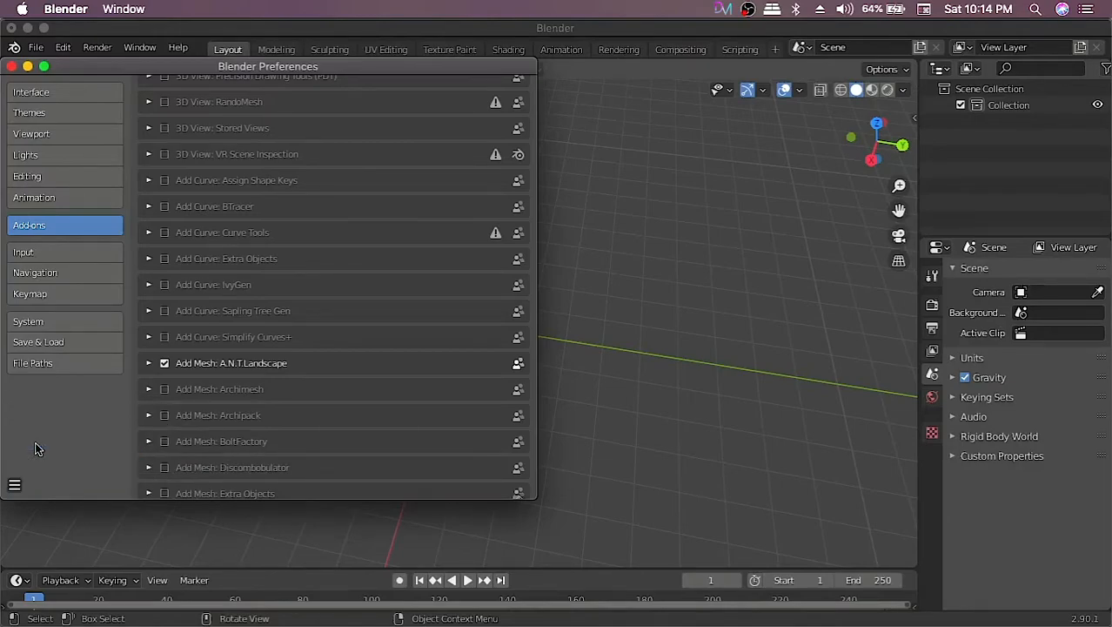
click(11, 66)
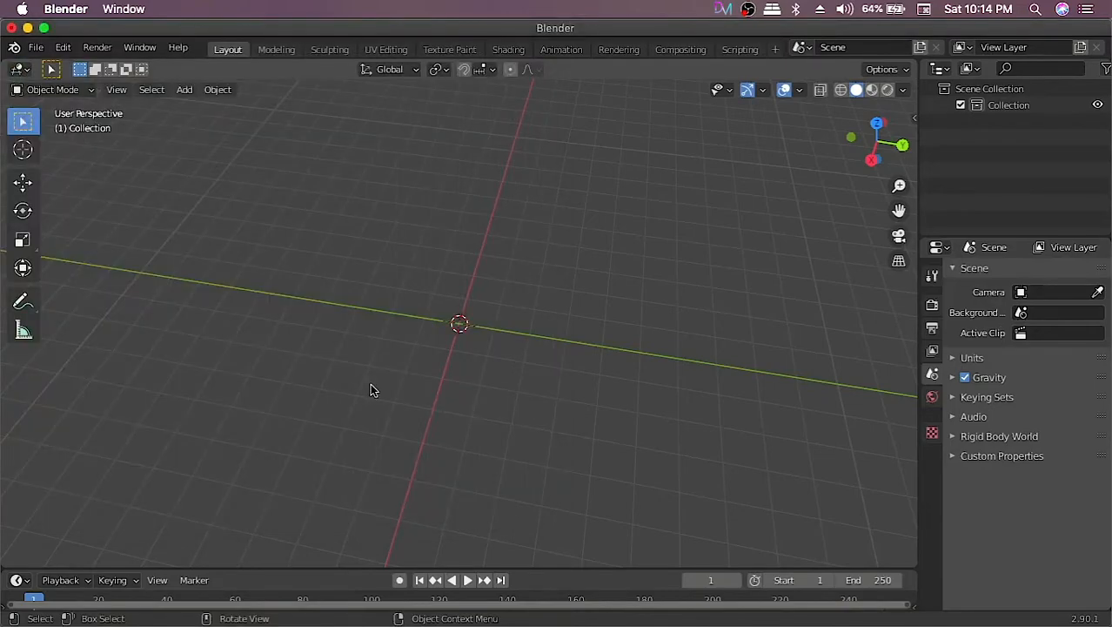
Add a Landscape mesh to the empty scene and inspect its terrain up close from several sides.
key(shift+a)
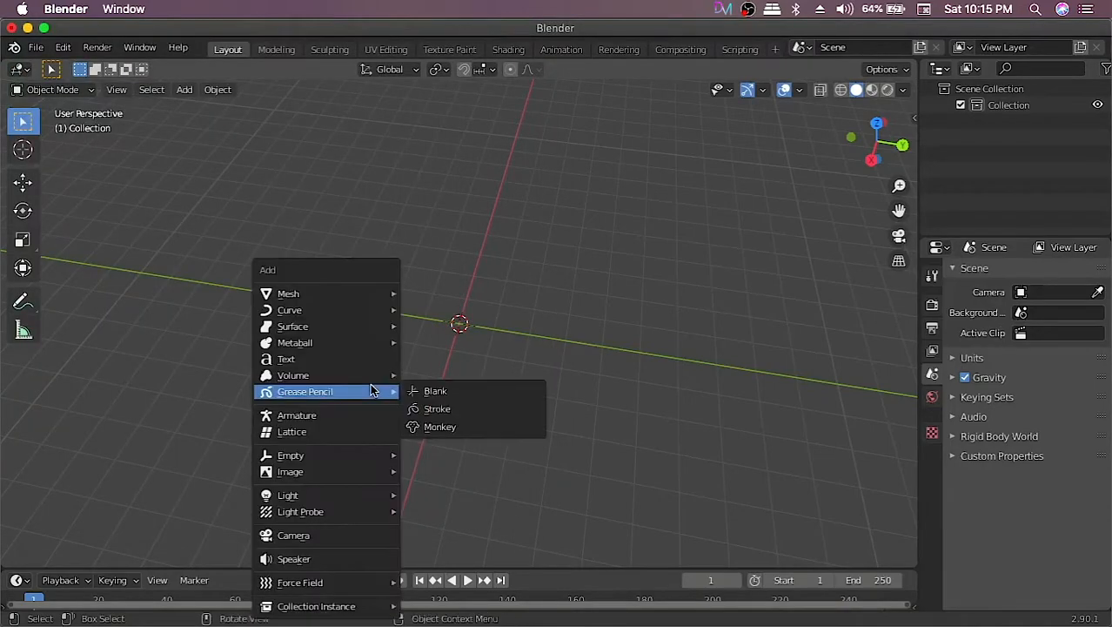
mouse_move(348, 300)
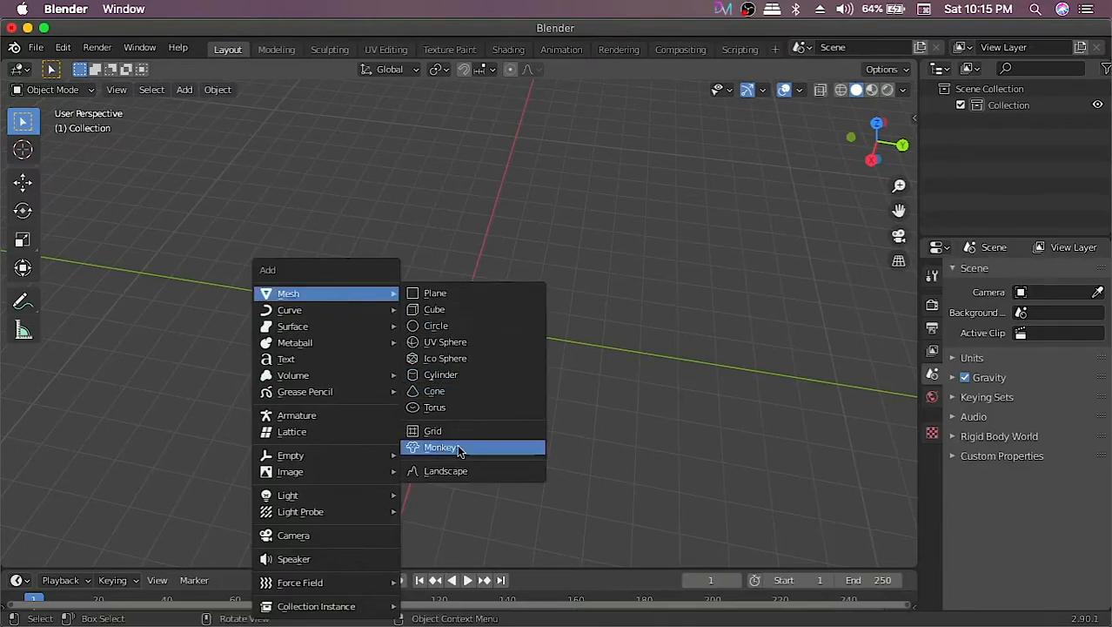
click(438, 467)
scroll(484, 388, down, 3)
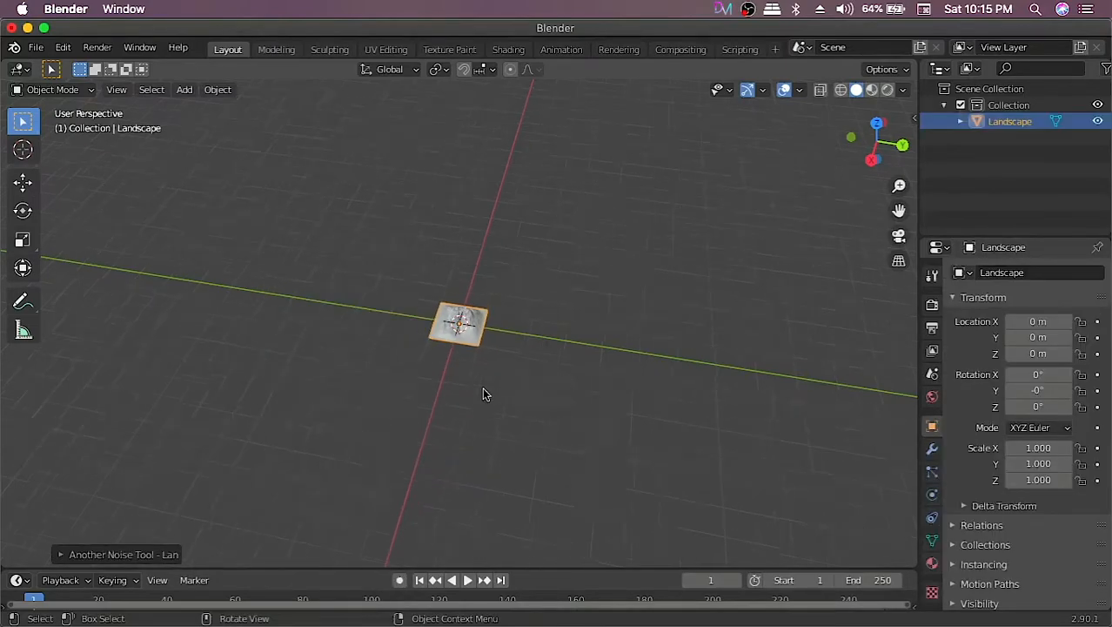
scroll(484, 388, up, 11)
middle_drag(538, 386, 636, 377)
scroll(530, 361, down, 3)
scroll(529, 361, up, 3)
scroll(532, 368, up, 2)
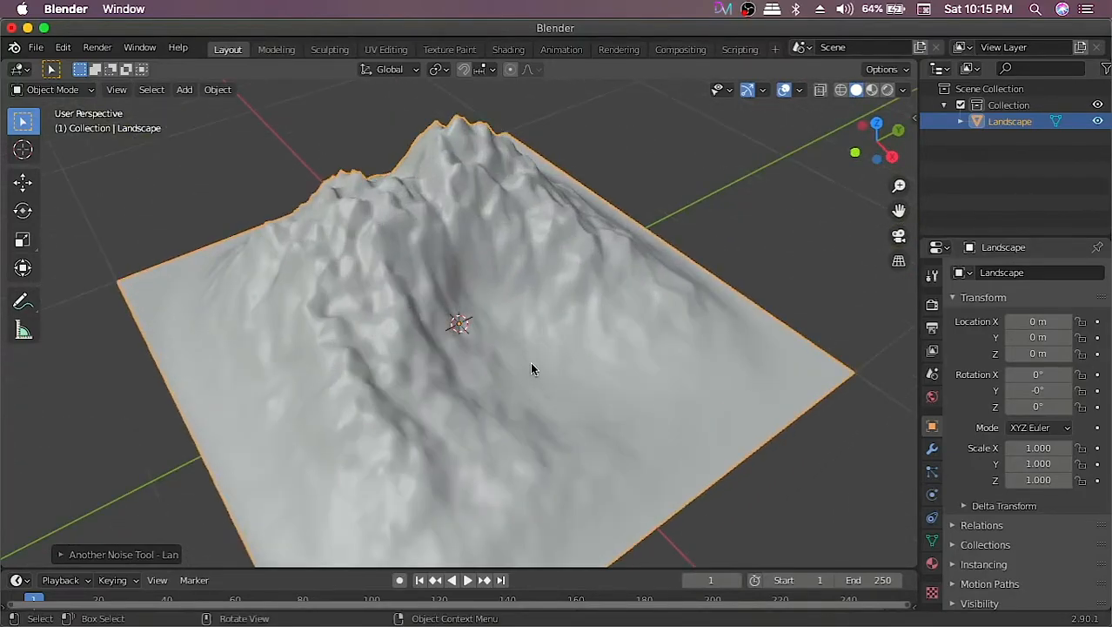
scroll(533, 368, down, 5)
middle_drag(533, 368, 405, 376)
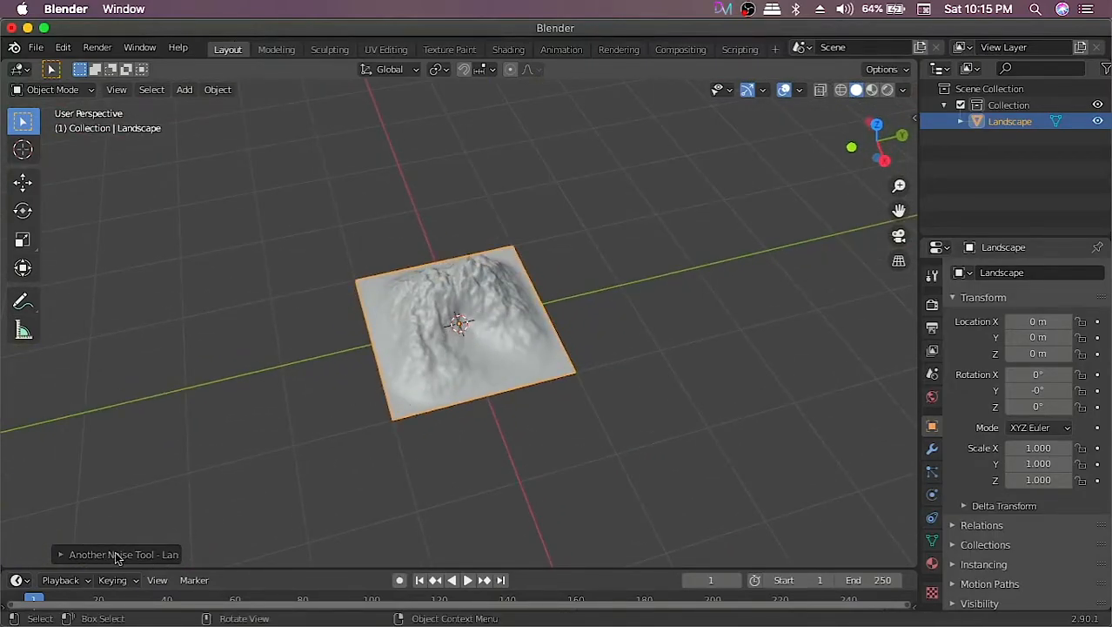
Expand the landscape's Another Noise Tool settings, deselect the mesh and try to bring the settings back.
click(62, 555)
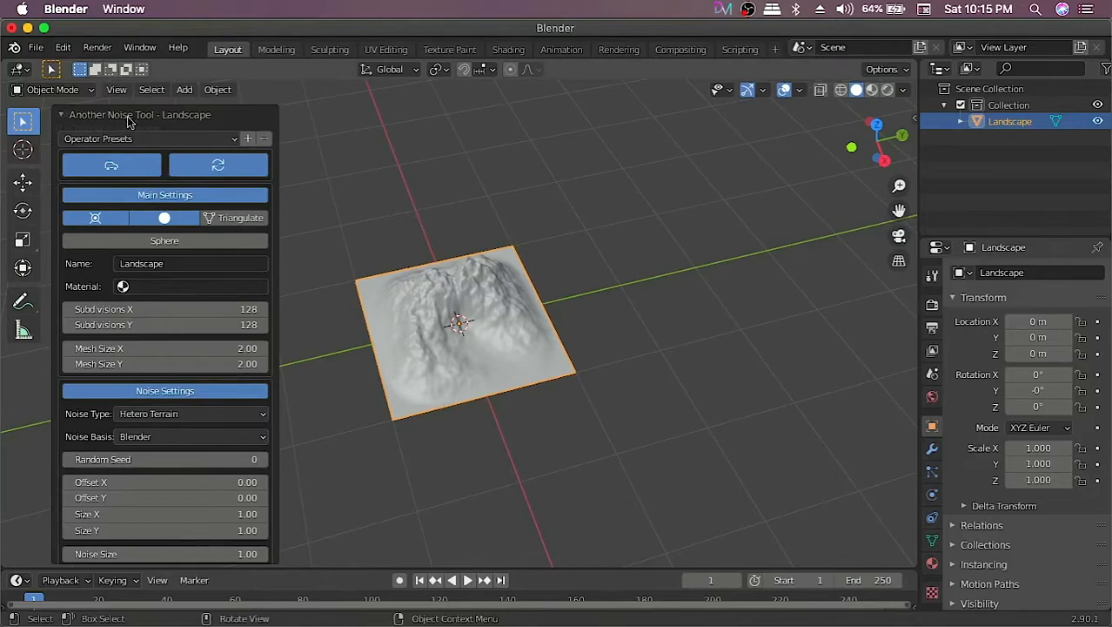
click(621, 359)
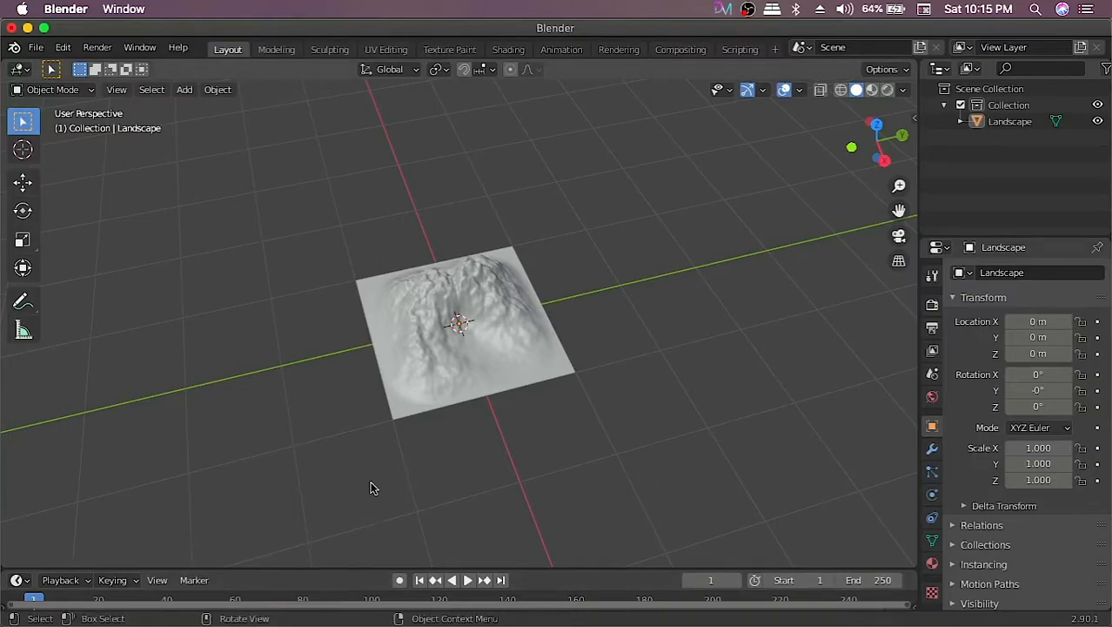
click(428, 350)
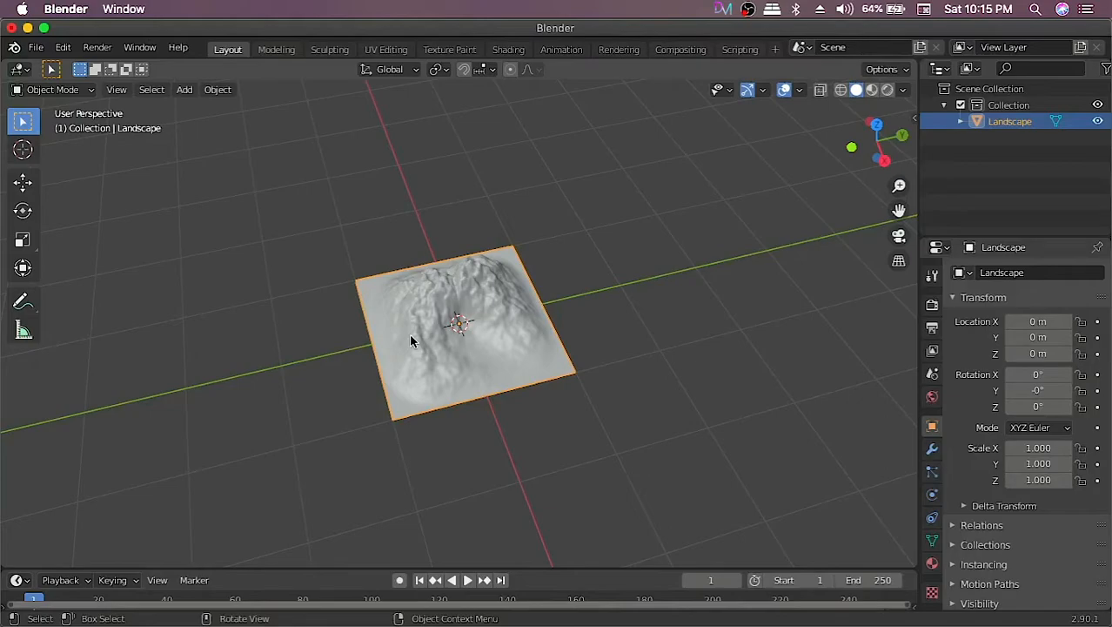
key(alt+z)
key(ctrl+z)
key(ctrl+z)
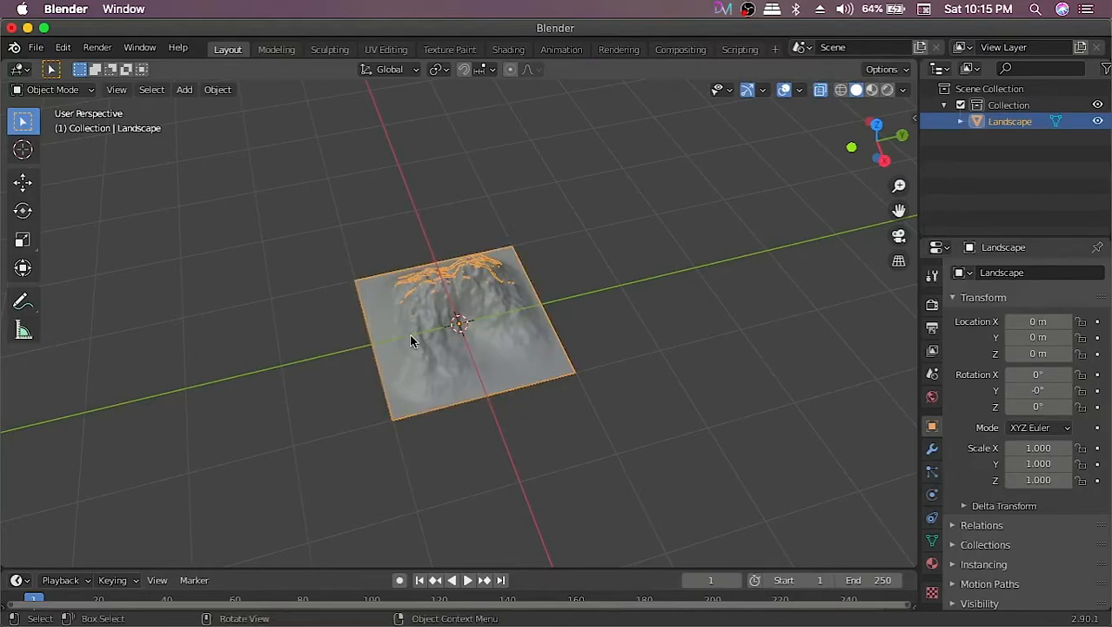
Delete the landscape and add a fresh Landscape mesh in its place.
key(x)
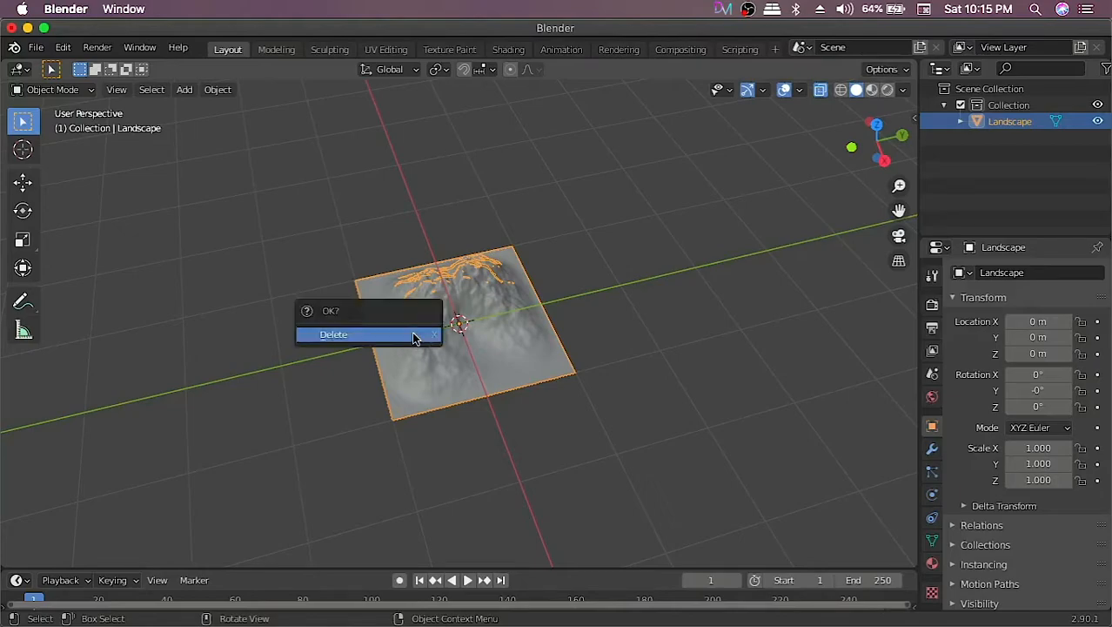
click(412, 336)
key(shift+a)
mouse_move(413, 293)
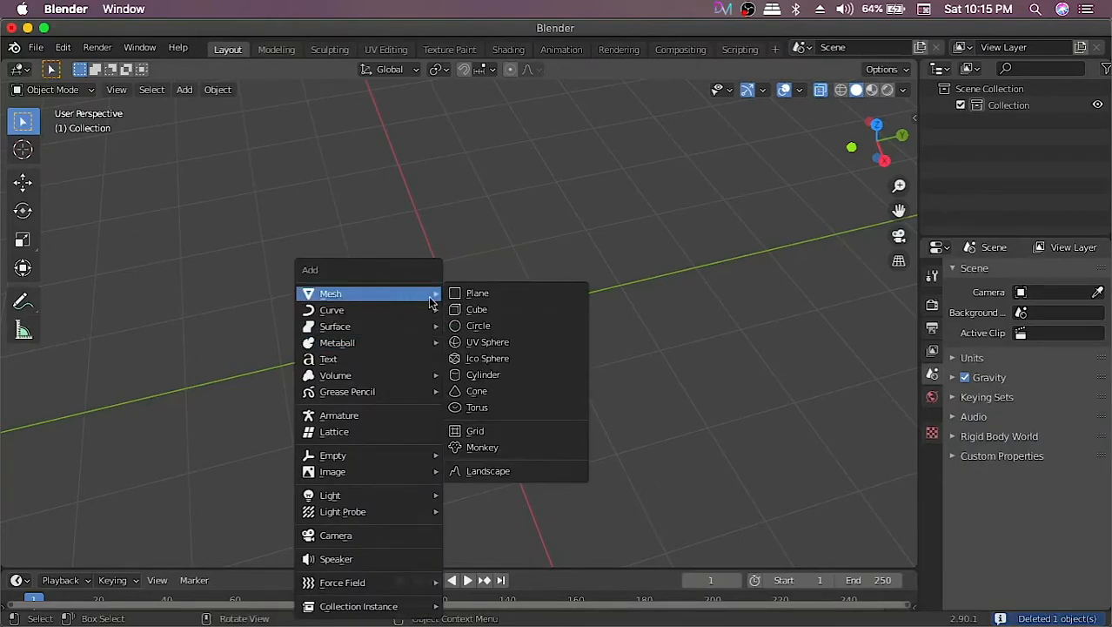
click(479, 469)
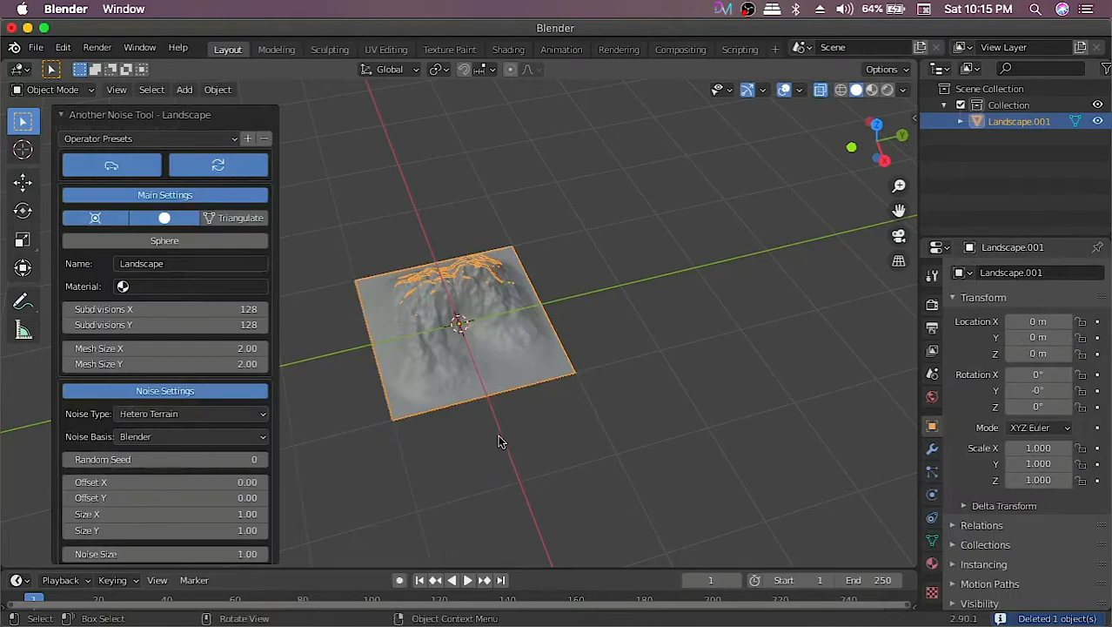
Examine the smooth-shaded surface of the new landscape up close from several sides.
middle_drag(392, 319, 595, 317)
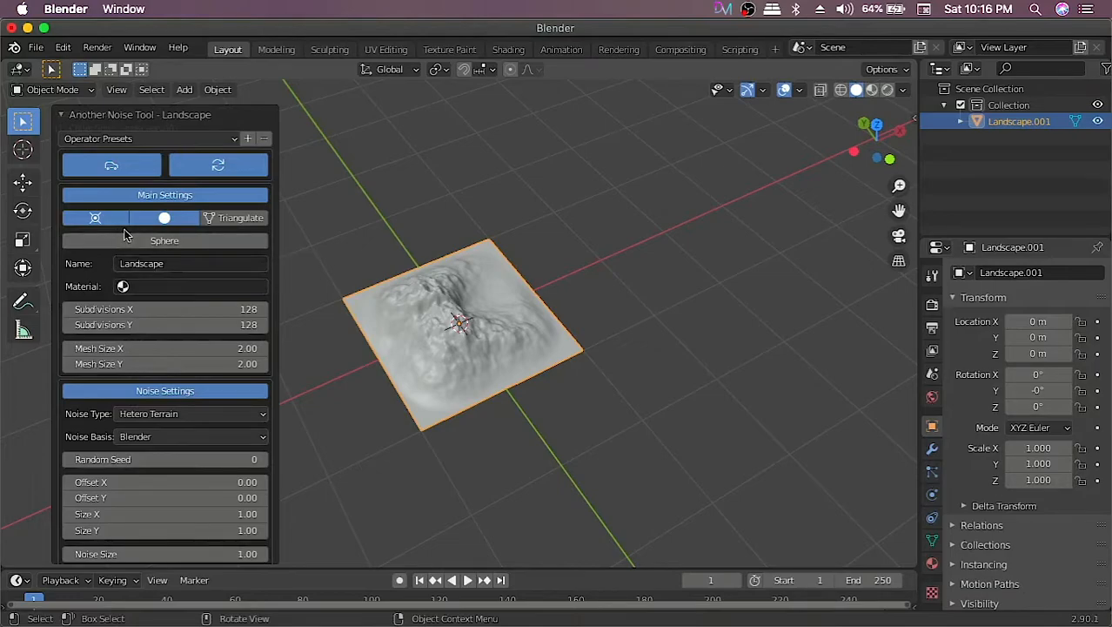
scroll(438, 311, down, 2)
scroll(437, 311, up, 7)
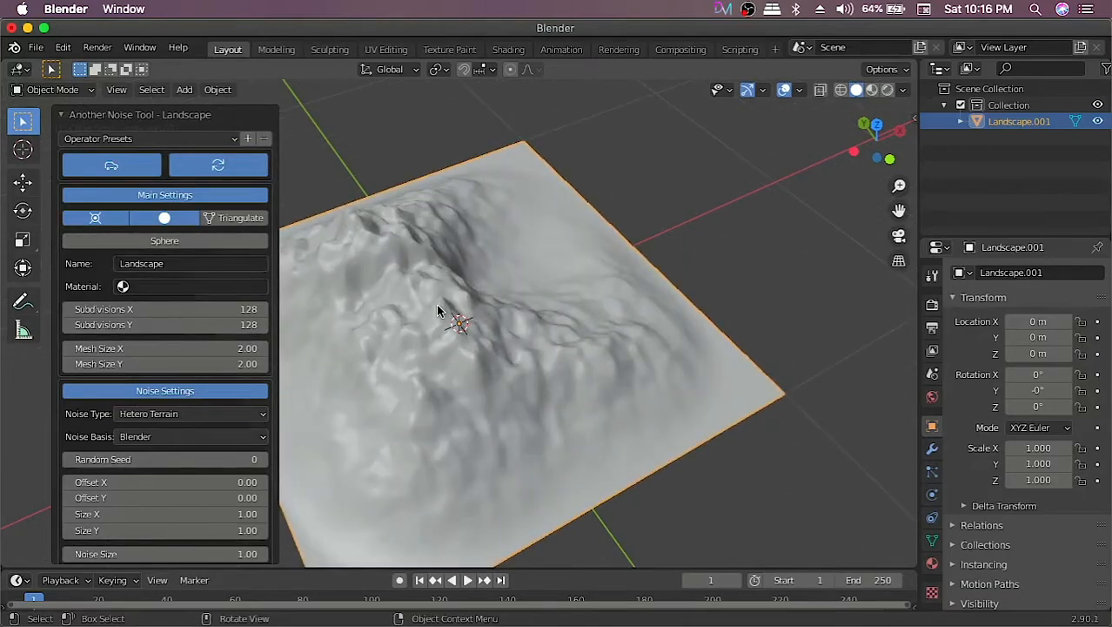
scroll(424, 329, down, 2)
scroll(425, 333, up, 6)
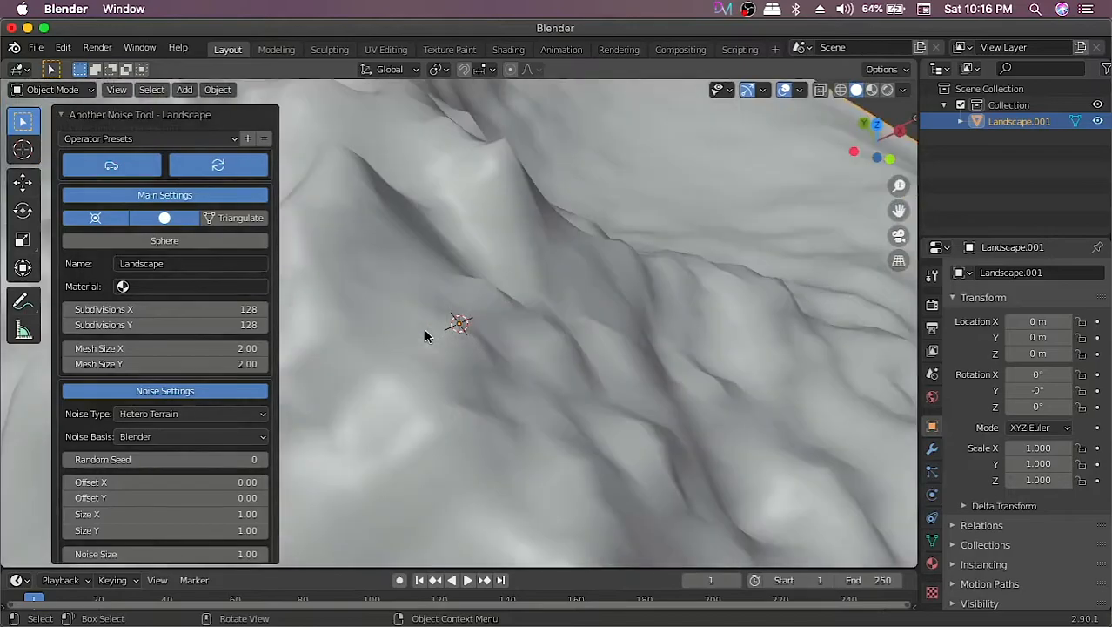
scroll(427, 344, down, 3)
middle_drag(406, 344, 803, 316)
scroll(567, 320, down, 3)
scroll(568, 322, up, 6)
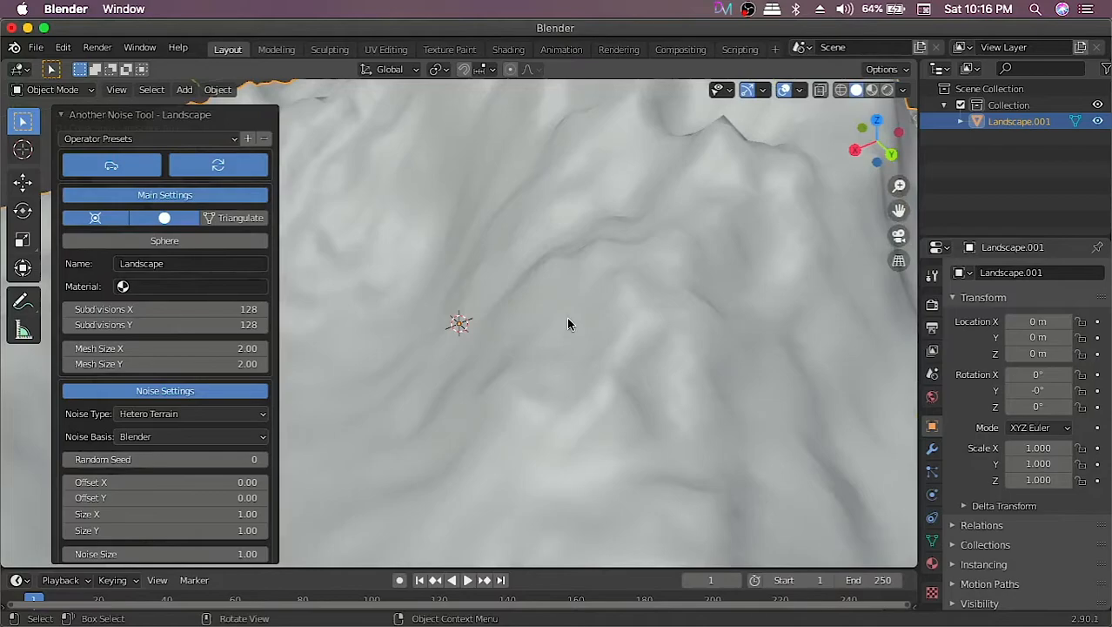
scroll(567, 323, up, 2)
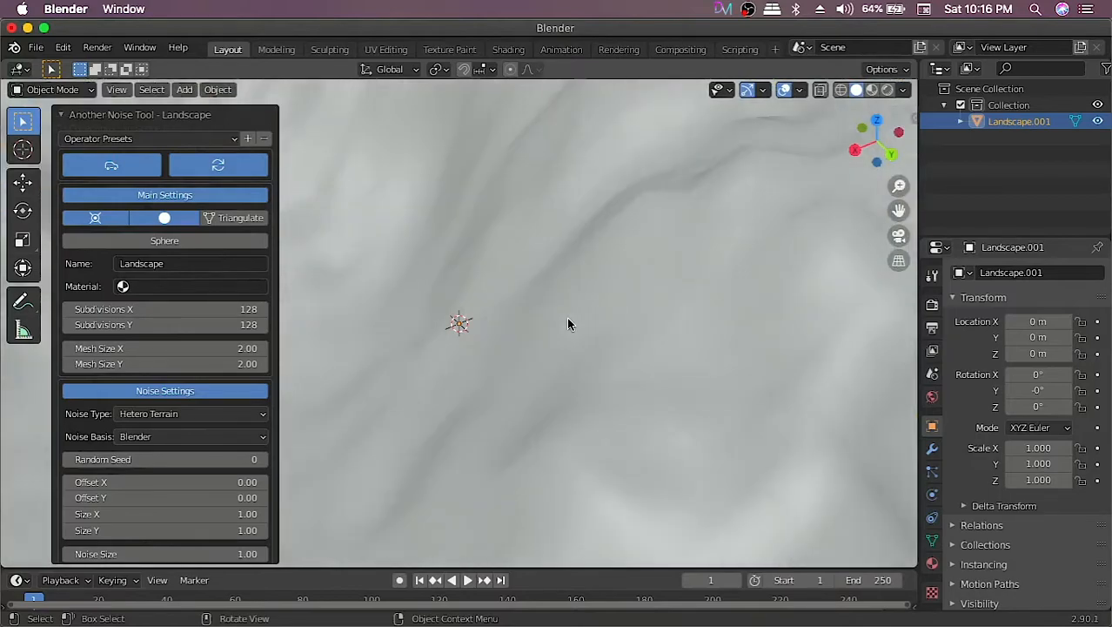
middle_drag(725, 338, 517, 280)
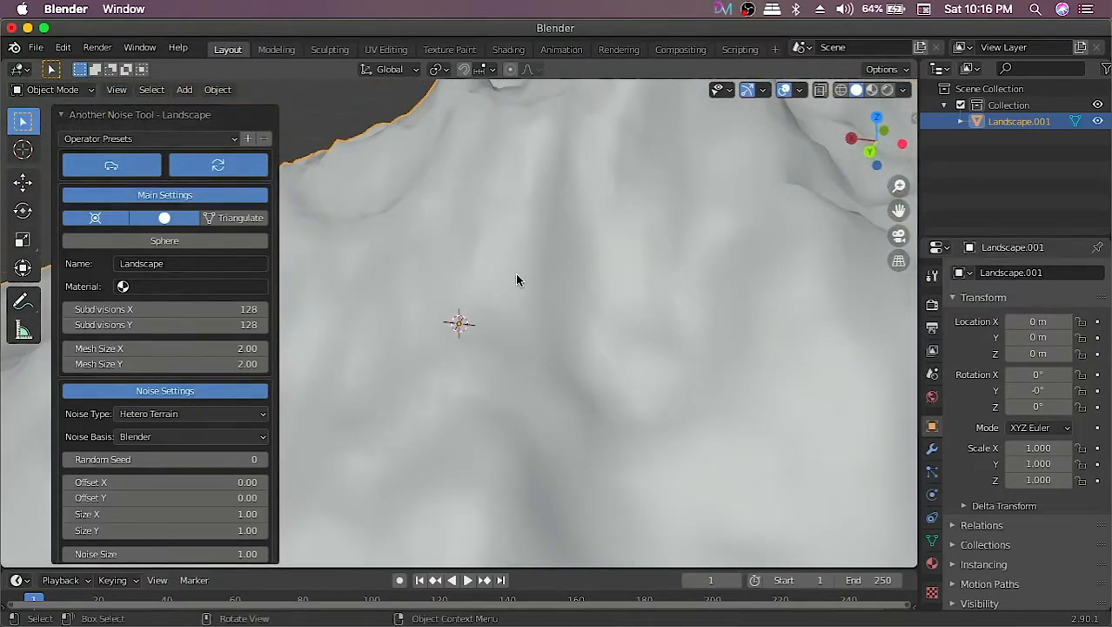
Turn off smooth shading and enable Triangulate in the landscape's main settings, checking the faceted terrain.
click(171, 221)
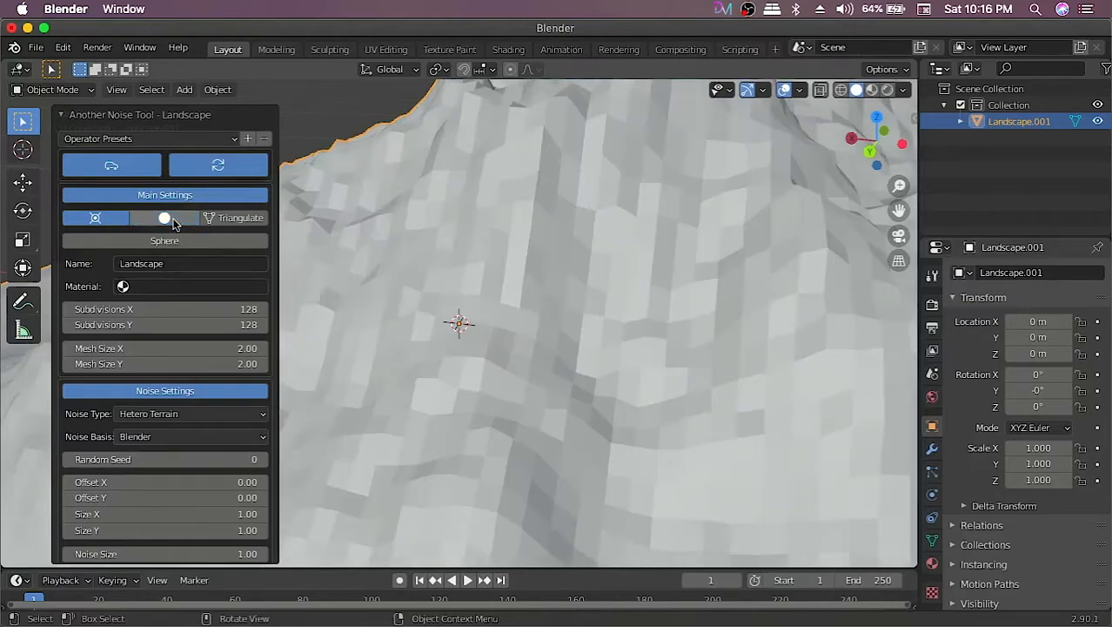
middle_drag(489, 300, 688, 363)
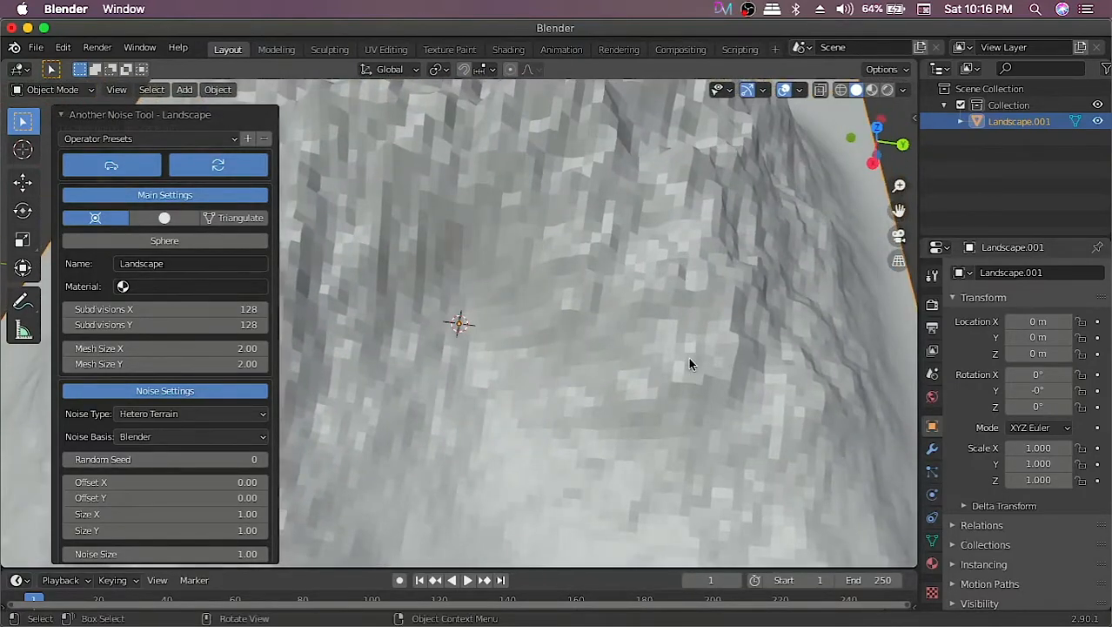
click(237, 219)
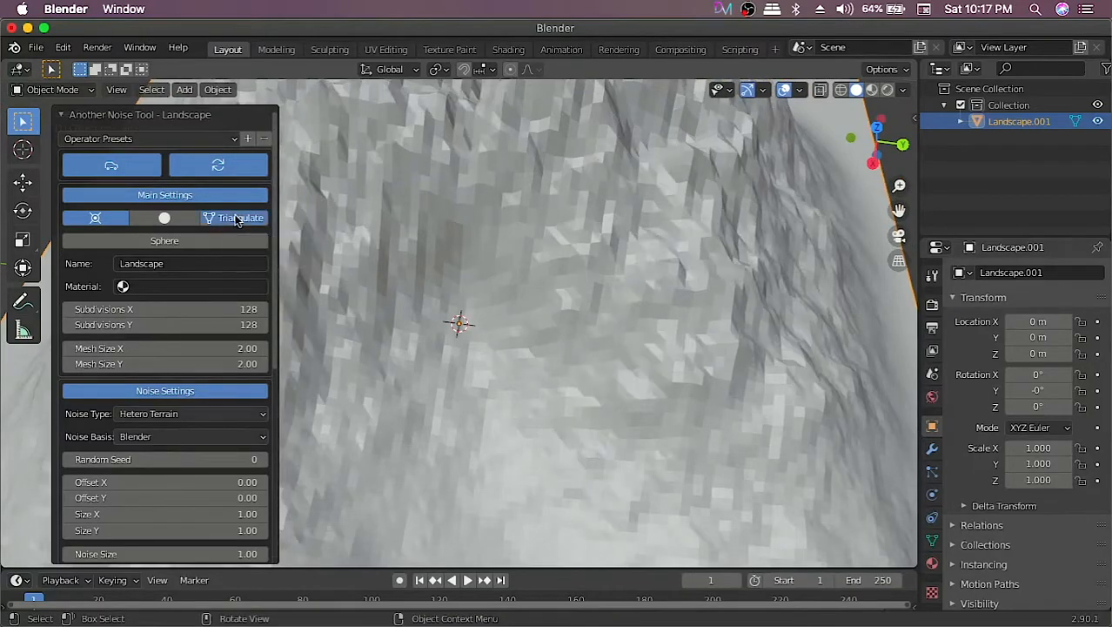
middle_drag(523, 325, 730, 325)
scroll(712, 322, up, 4)
scroll(712, 322, down, 7)
mouse_move(626, 315)
middle_down()
mouse_move(429, 299)
mouse_move(553, 306)
mouse_move(604, 326)
mouse_move(640, 390)
mouse_move(591, 293)
mouse_move(609, 339)
mouse_move(613, 330)
middle_up()
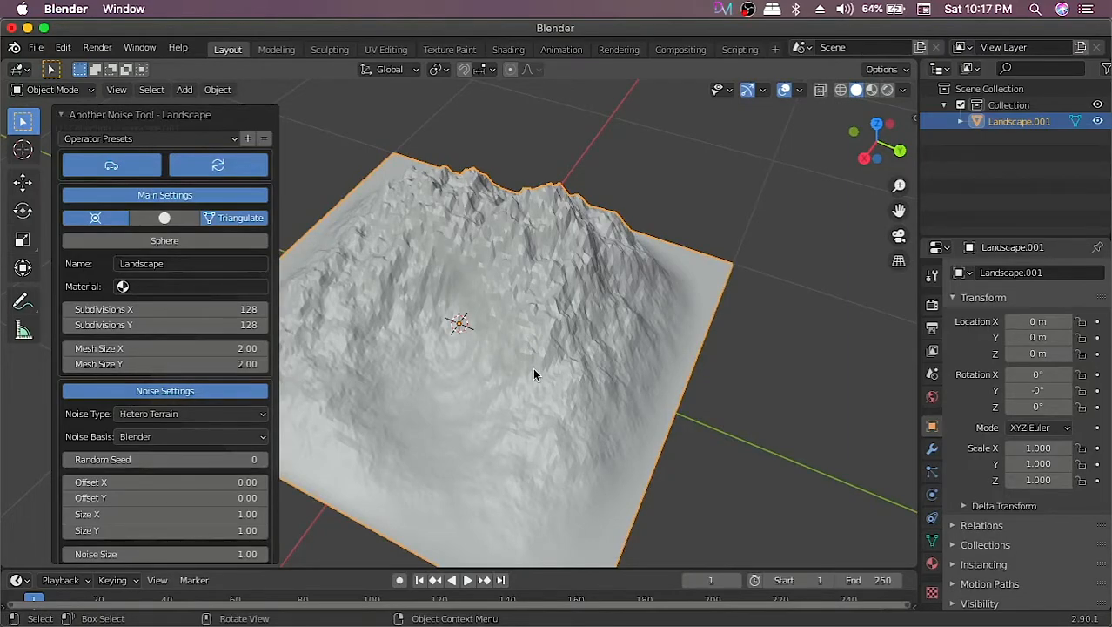
scroll(534, 374, down, 1)
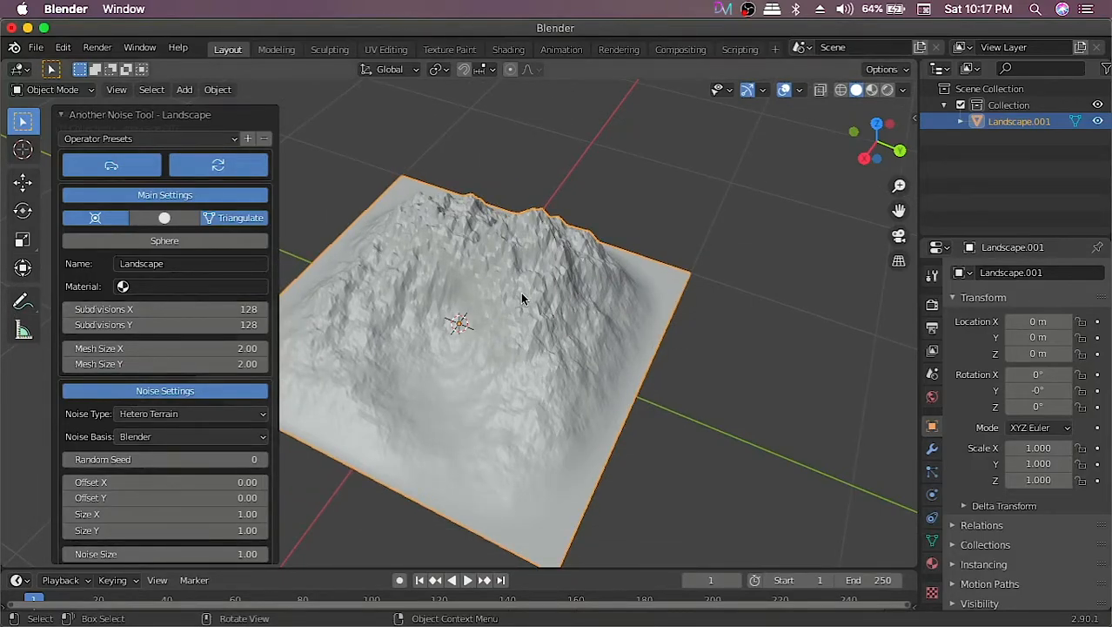
middle_drag(485, 346, 597, 336)
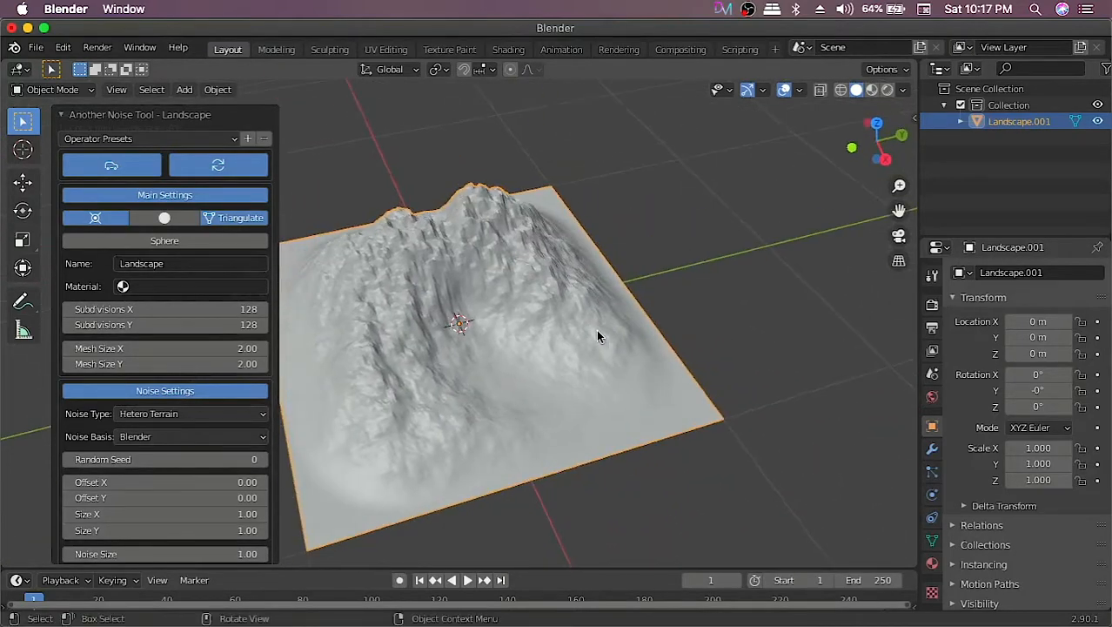
Raise the landscape's Random Seed one value at a time to 5, comparing the resulting mountain shapes.
click(264, 461)
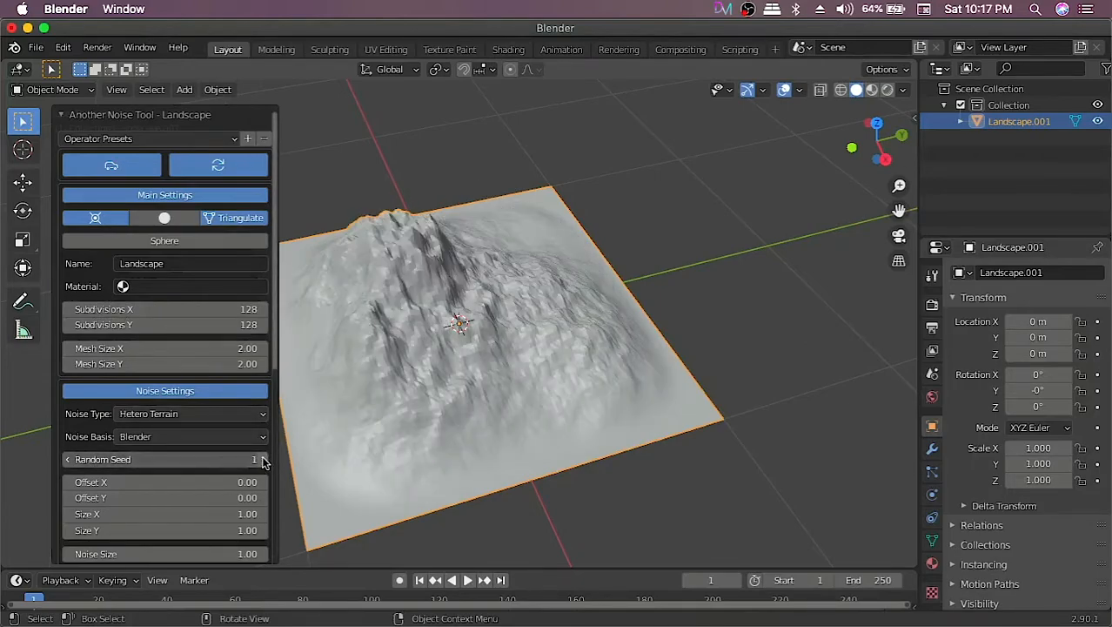
click(263, 461)
middle_drag(438, 345, 618, 396)
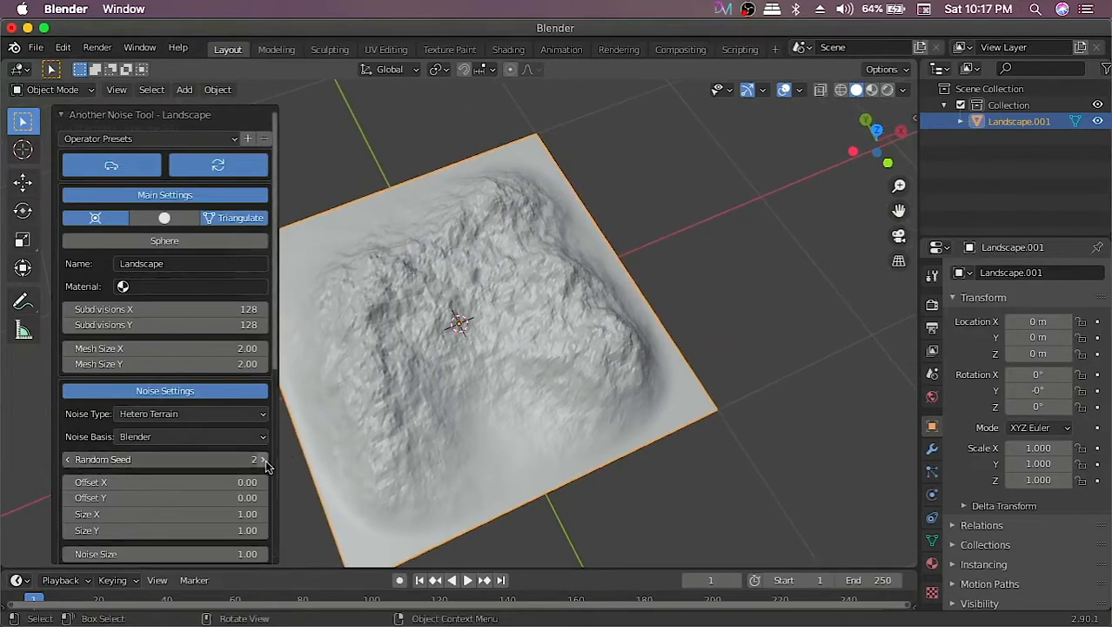
click(264, 459)
click(263, 461)
click(263, 460)
middle_drag(374, 428, 497, 311)
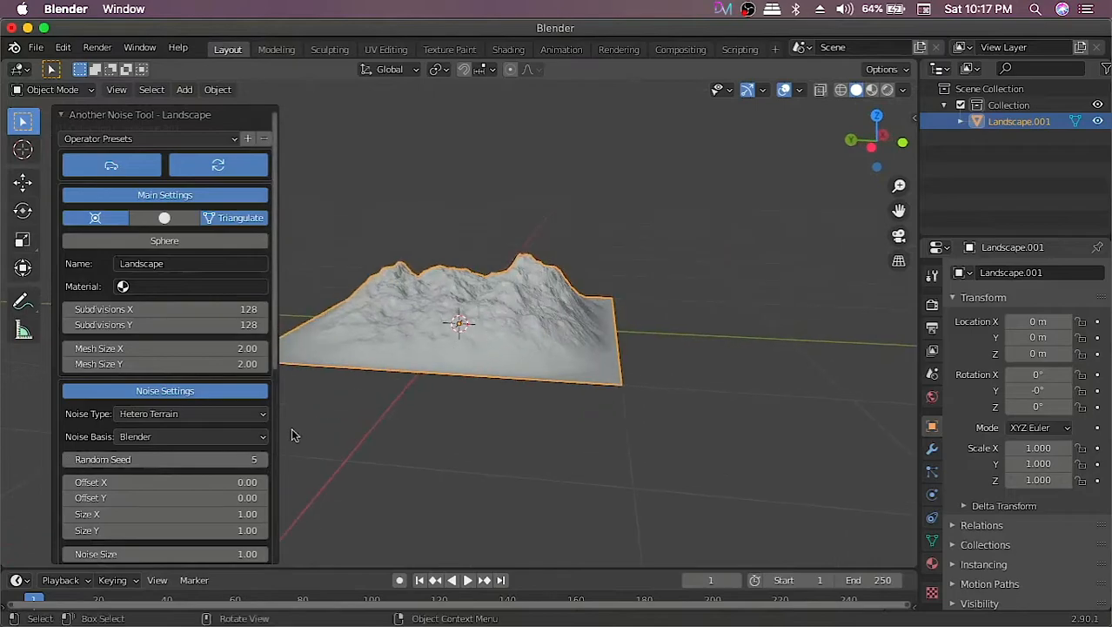
Set the landscape's Random Seed back to 0 and view the resulting terrain from above.
double_click(252, 459)
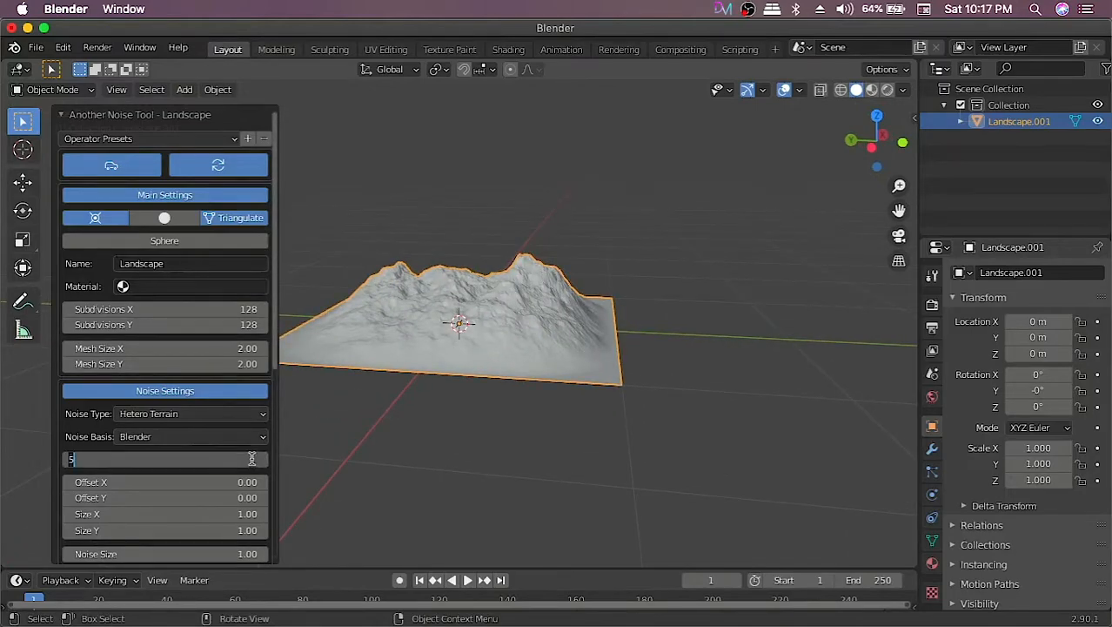
text(0)
key(Return)
middle_drag(692, 216, 675, 323)
Add a second Landscape mesh and set its Random Seed to 4, trying values 1 and 2 on the way.
key(shift+a)
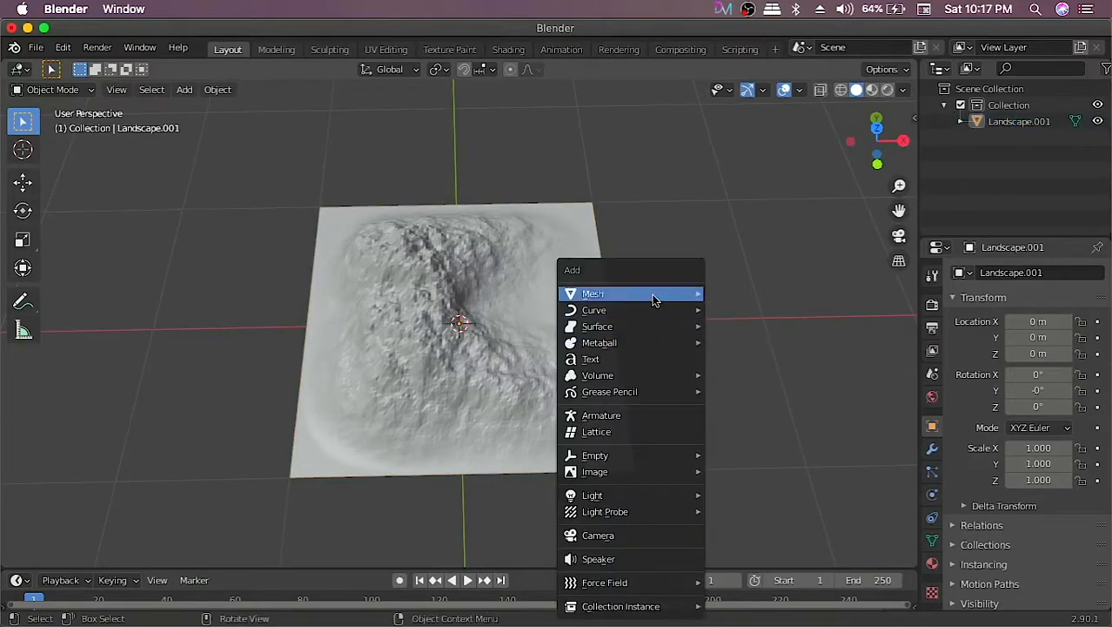
mouse_move(657, 300)
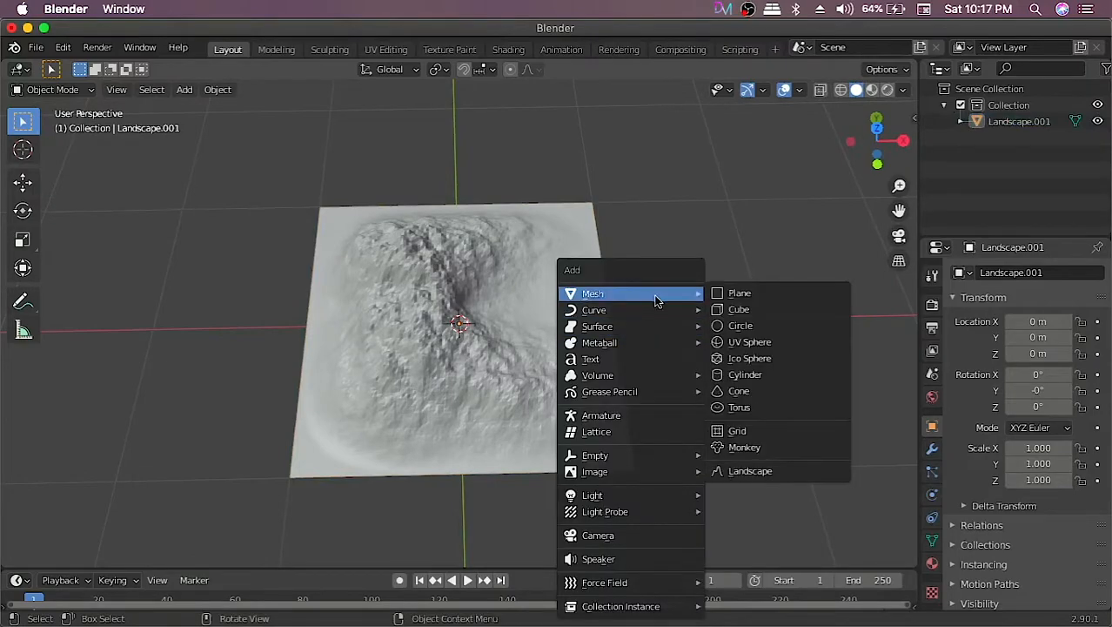
click(739, 476)
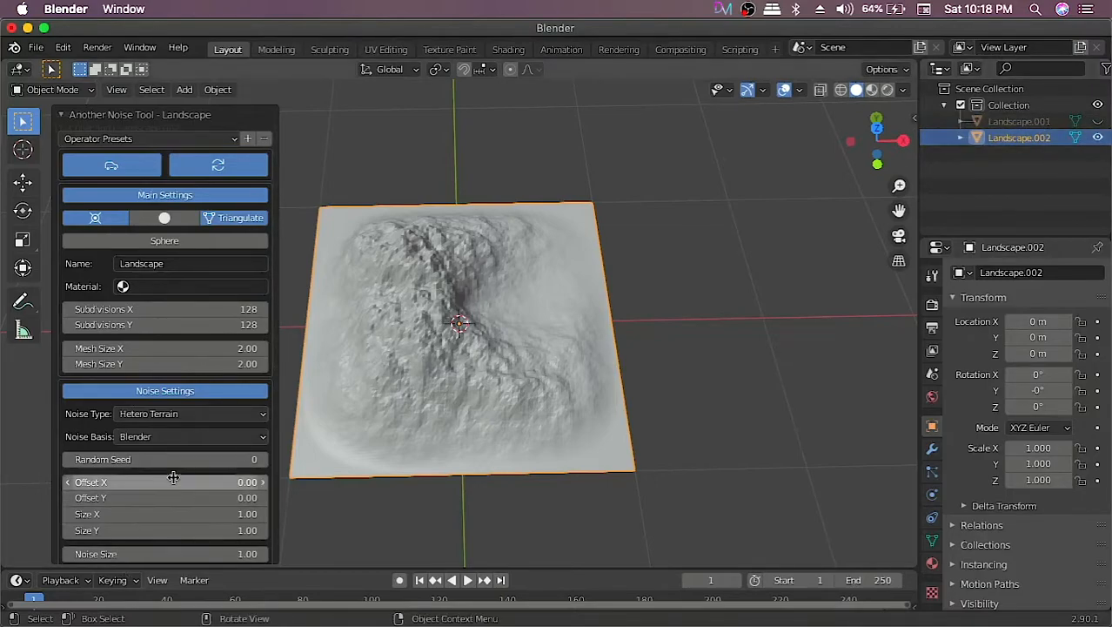
click(262, 460)
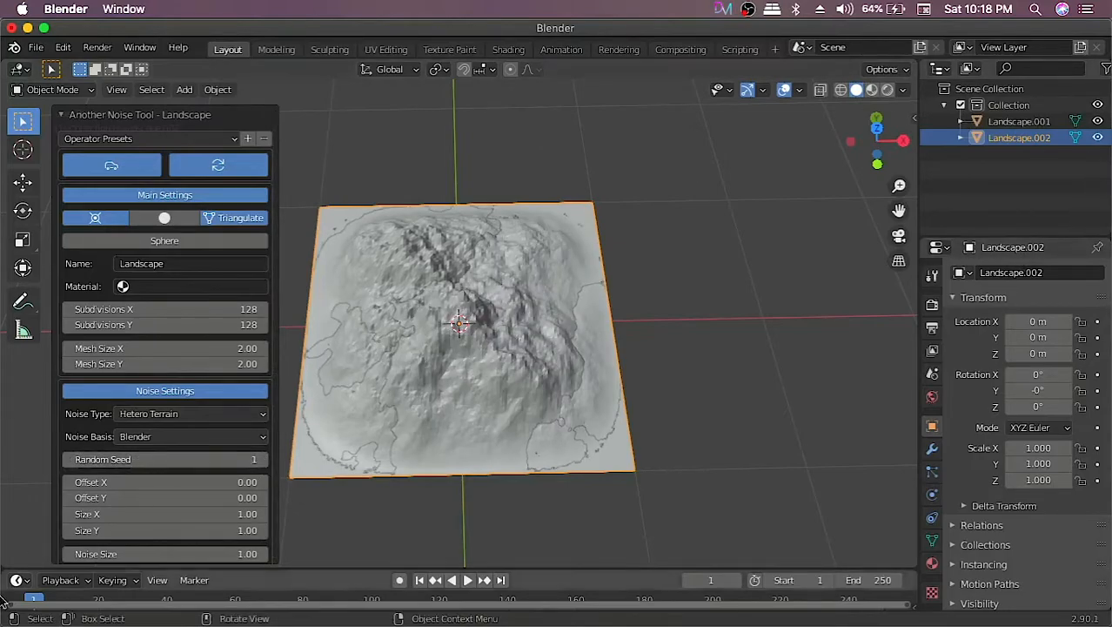
click(261, 459)
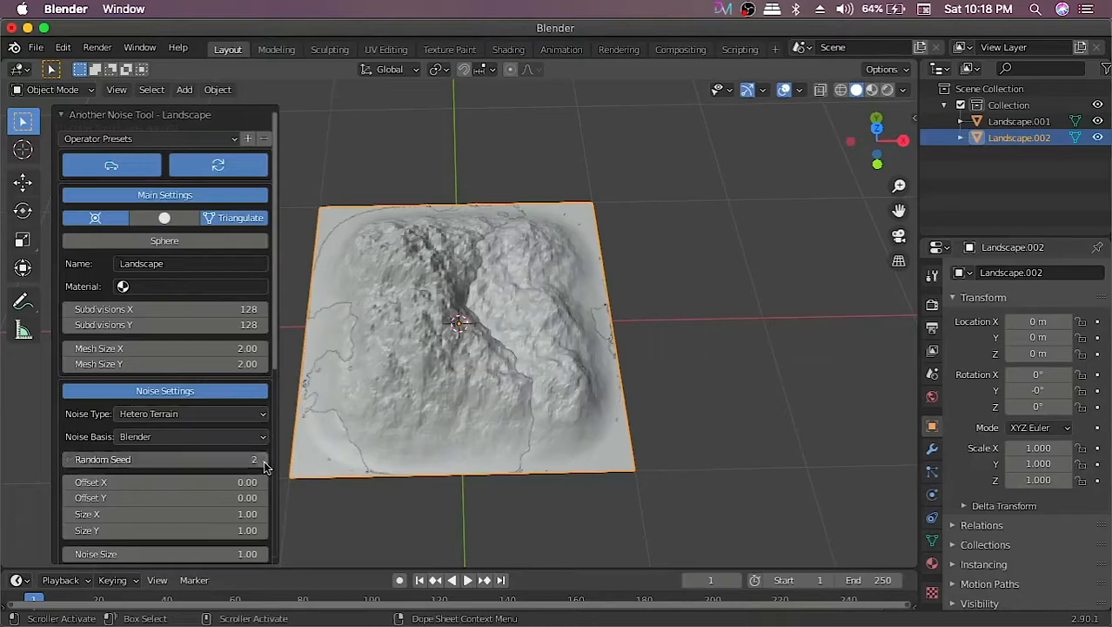
click(247, 461)
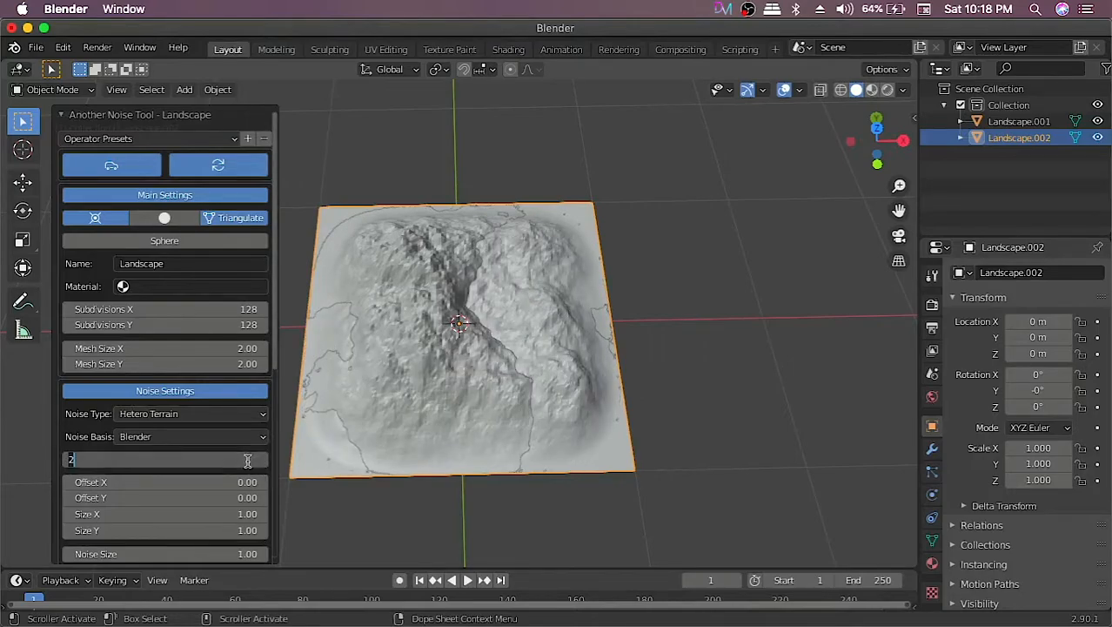
text(4)
key(Return)
Move the second landscape about 1.3 m along the X axis beside the first, trying the Z and Y axes as well.
key(g)
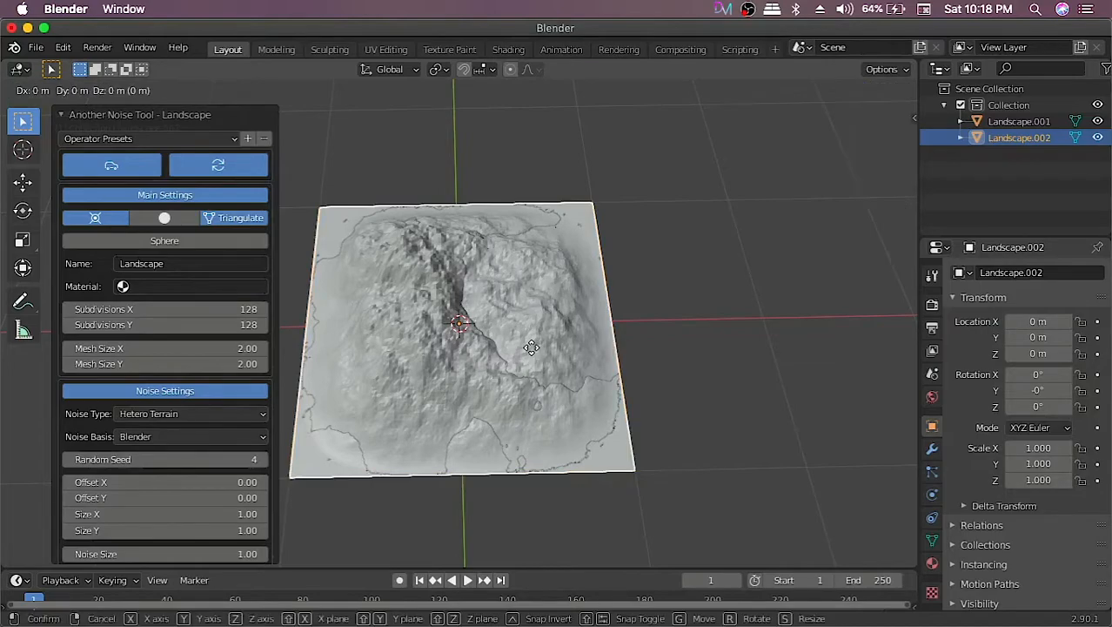
key(x)
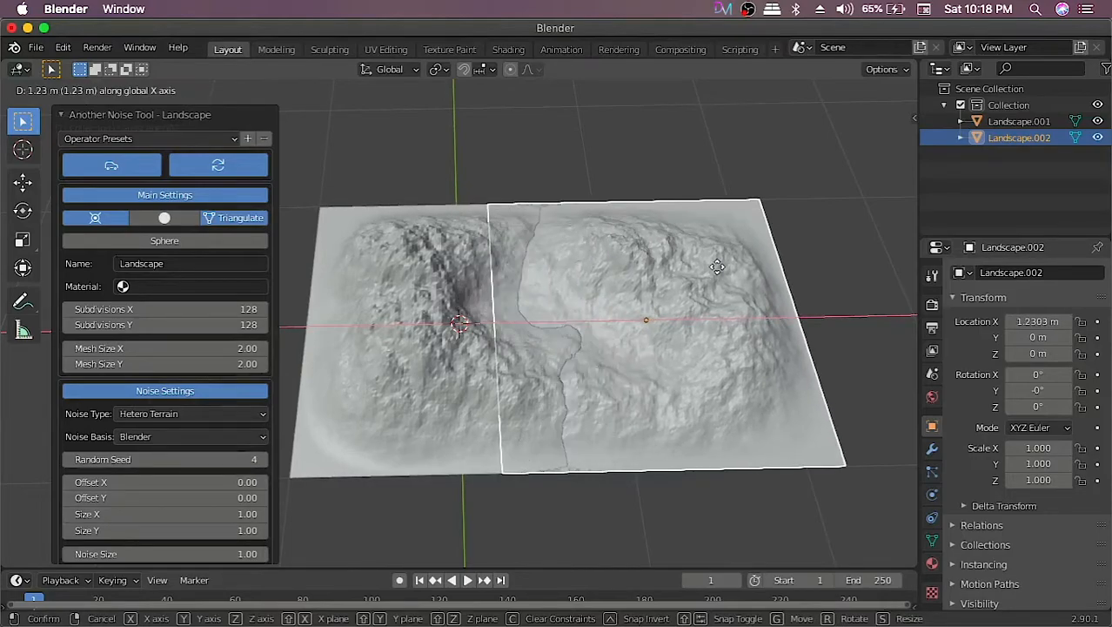
key(x)
key(x)
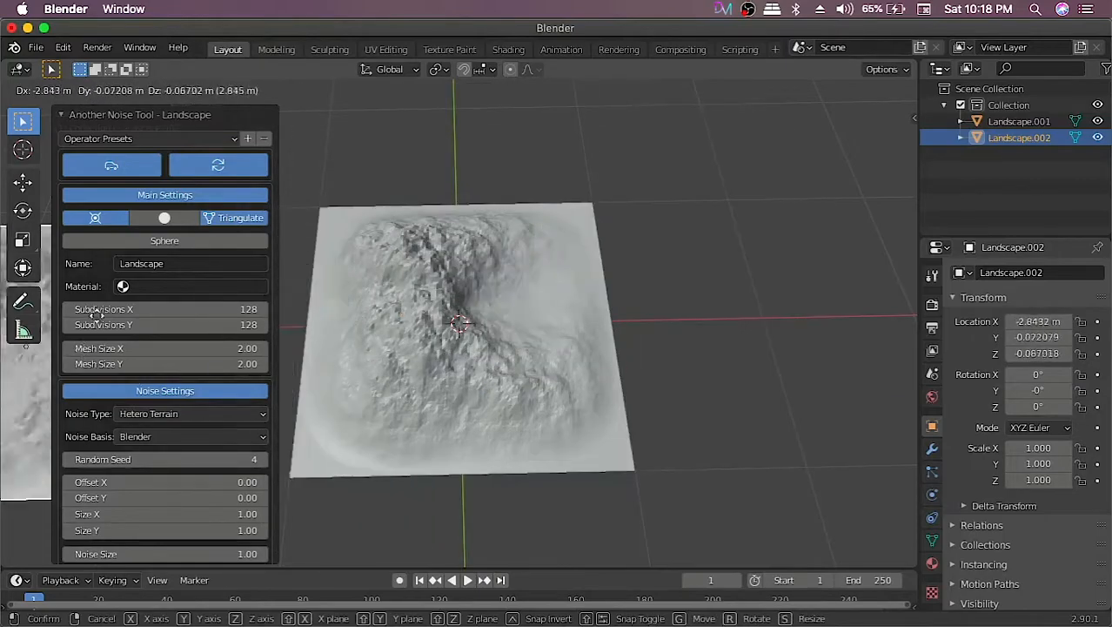
key(z)
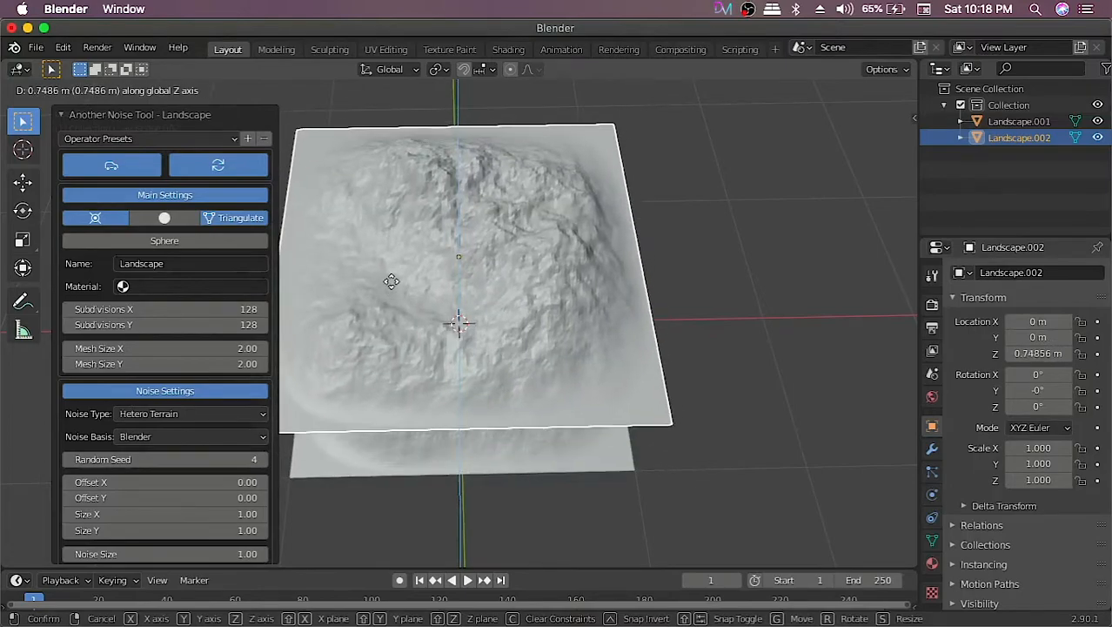
key(x)
key(y)
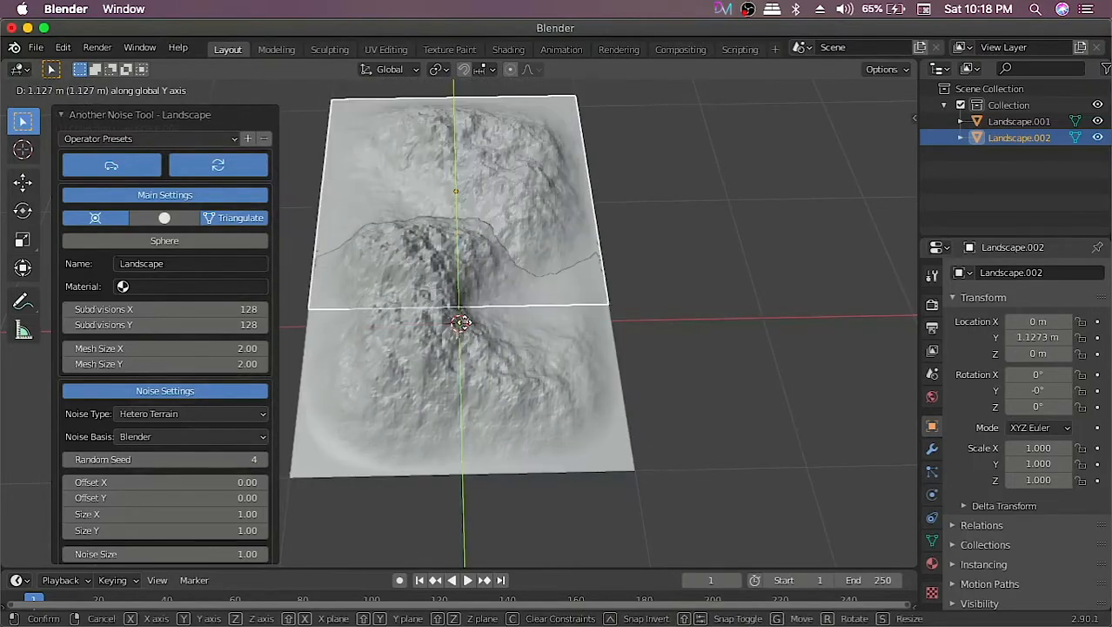
key(x)
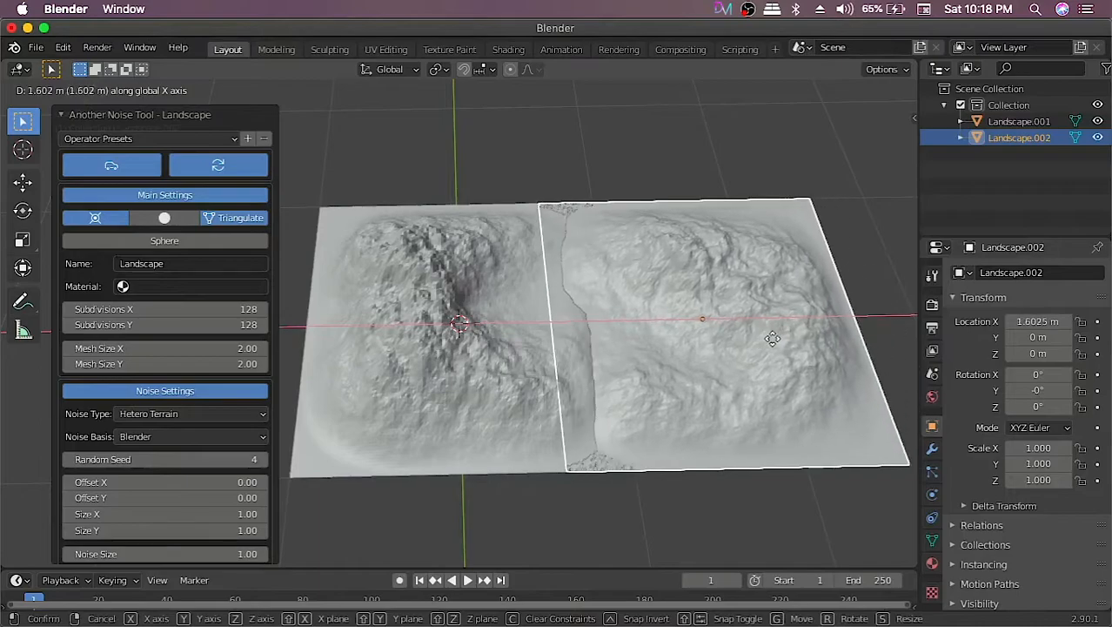
click(729, 338)
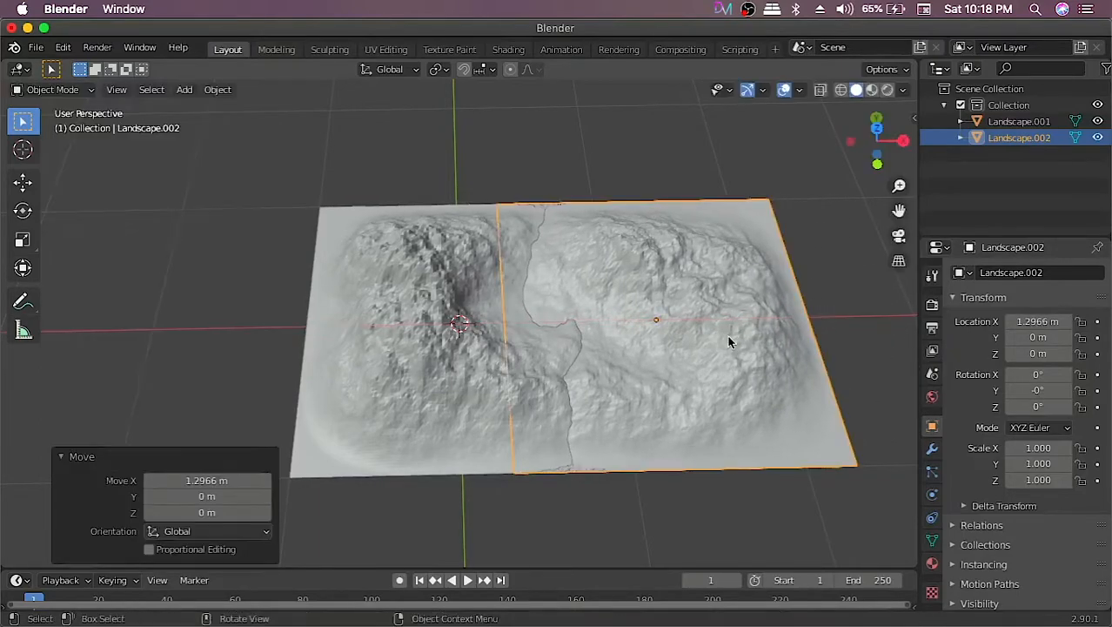
Try rotating the second landscape by 342° about the Y axis, then clear its rotation.
click(385, 217)
middle_drag(385, 217, 539, 311)
click(239, 386)
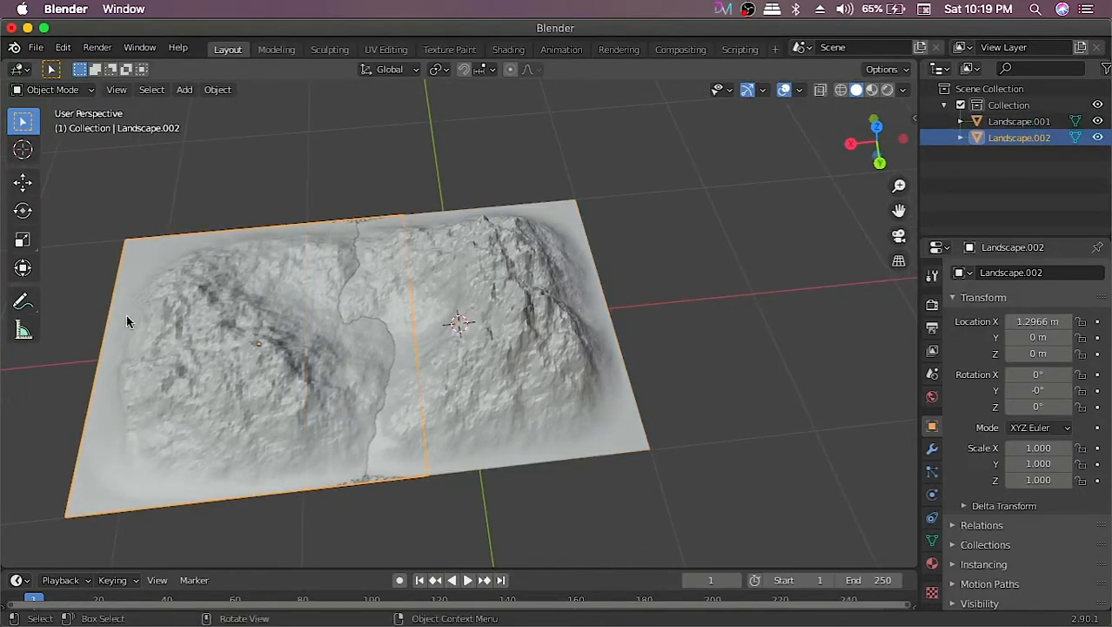
middle_drag(281, 376, 262, 404)
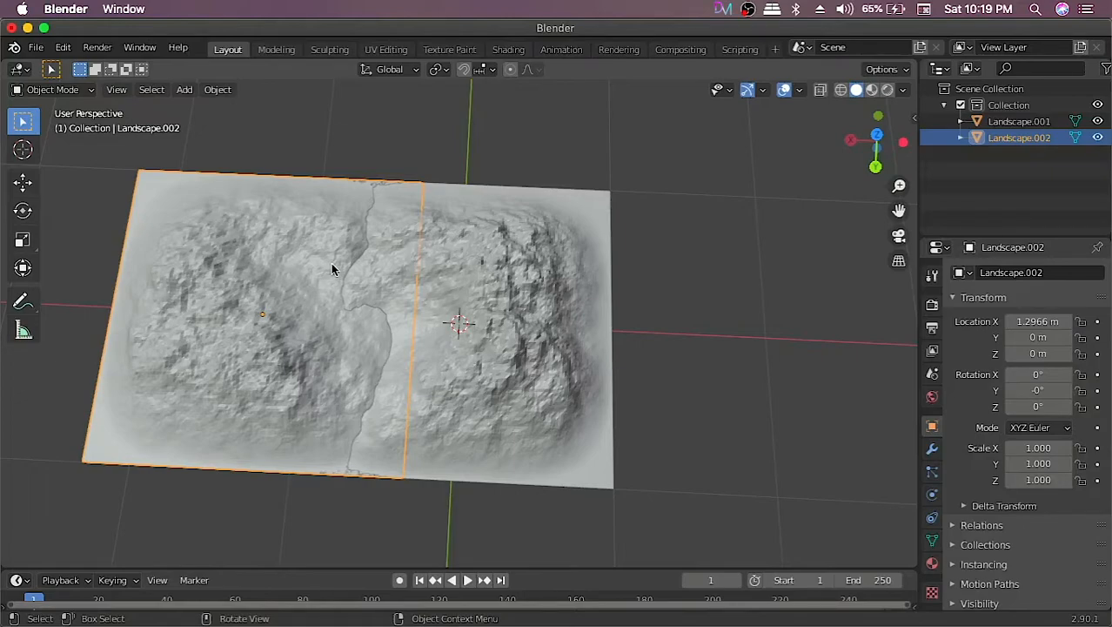
key(r)
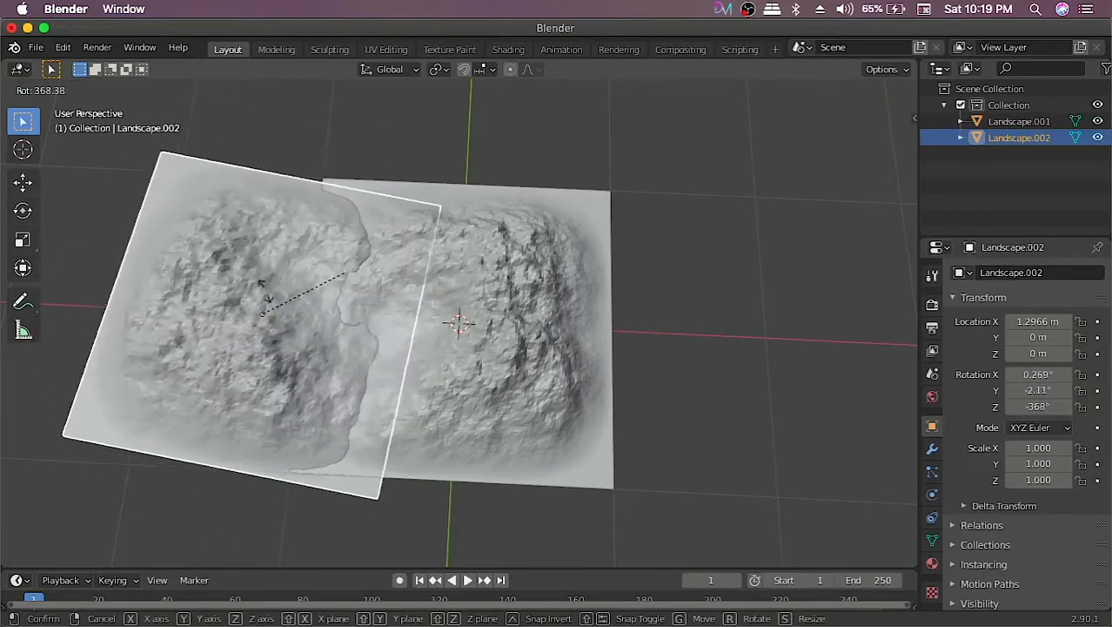
key(y)
click(321, 239)
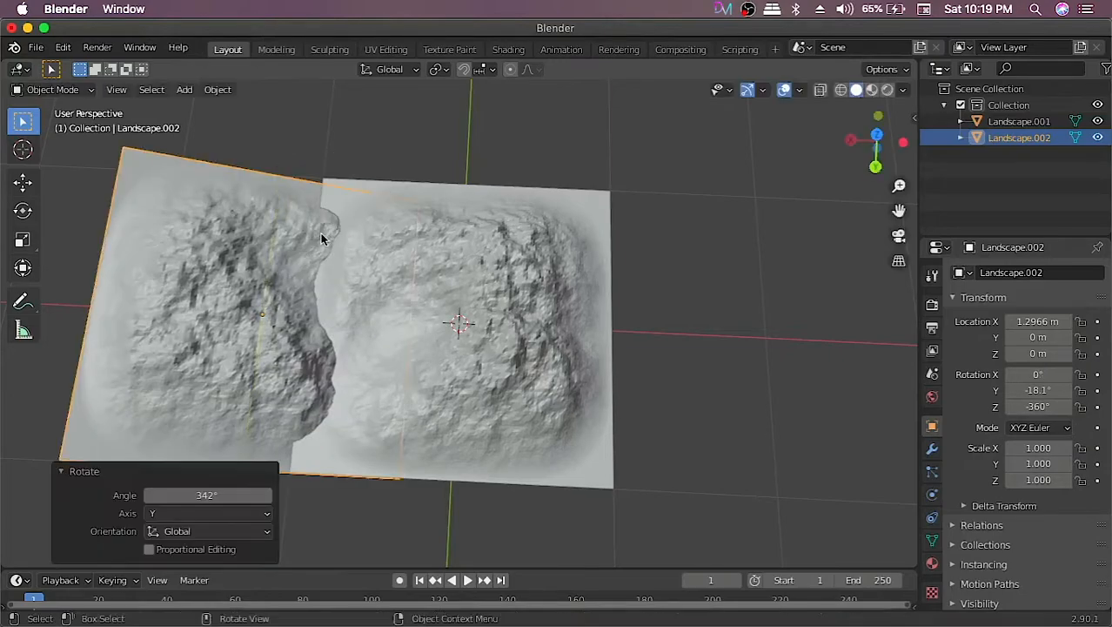
middle_drag(293, 246, 388, 168)
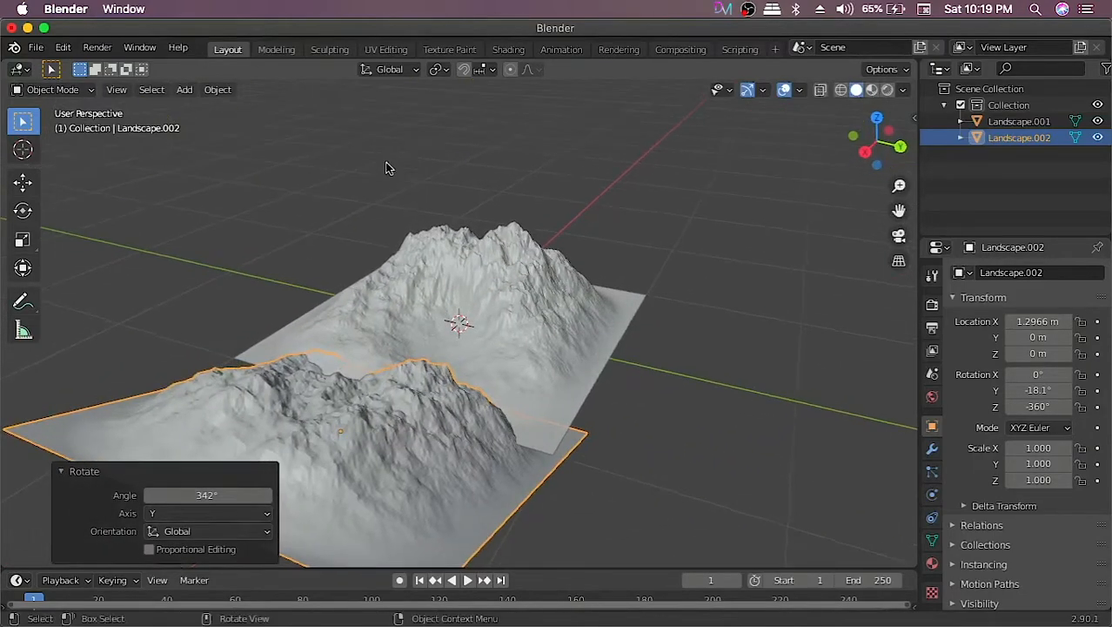
key(alt+r)
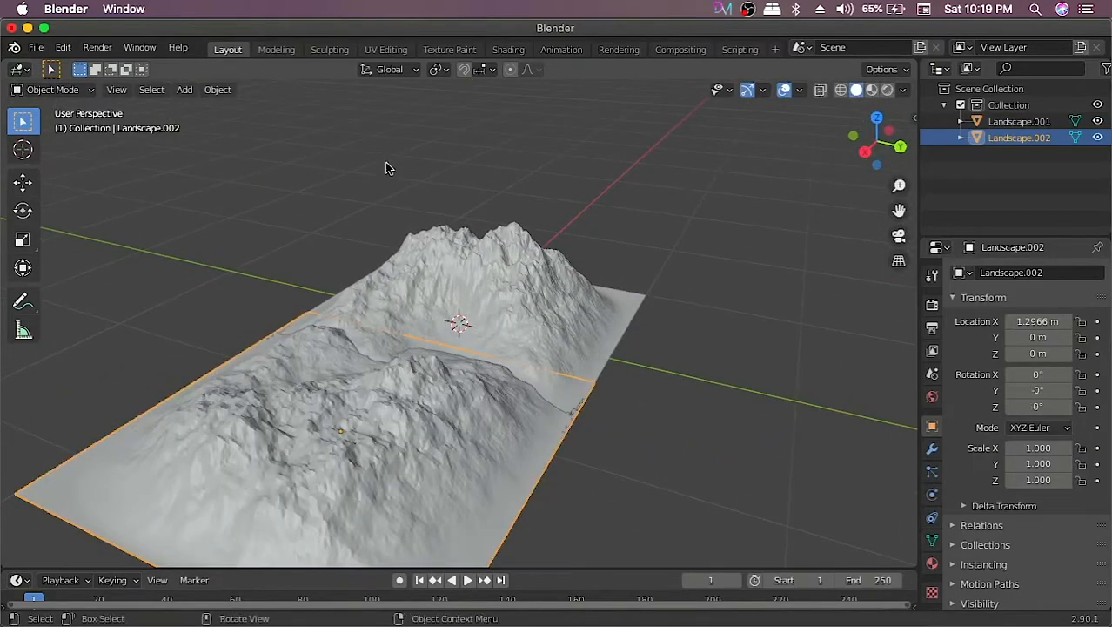
Activate the combined Transform tool for the second landscape, briefly comparing it with the Rotate tool.
click(22, 276)
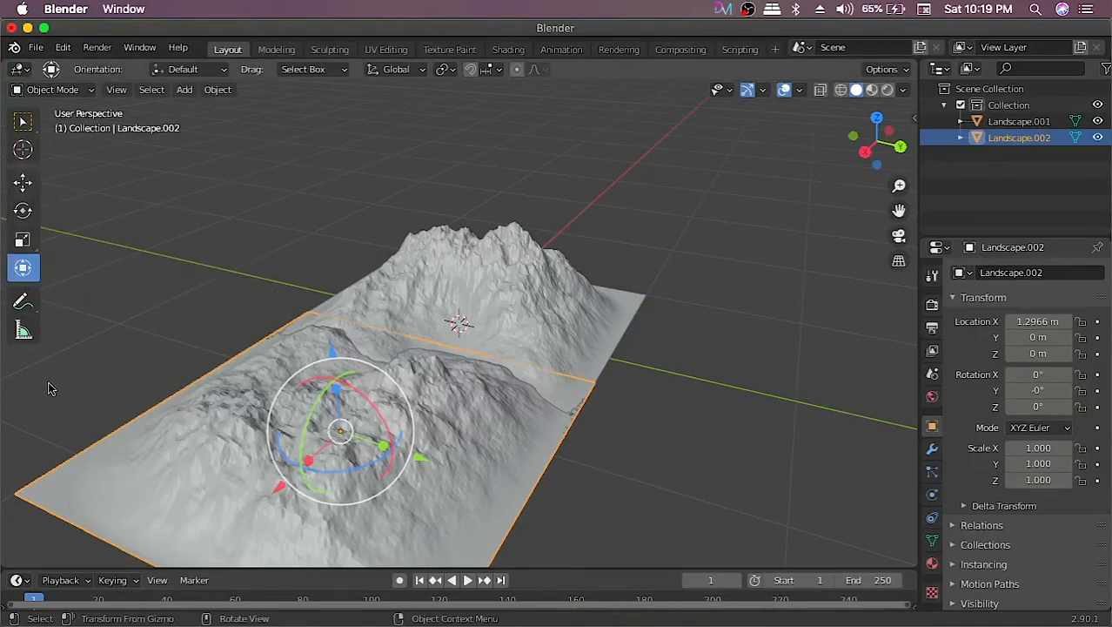
middle_drag(468, 369, 466, 474)
middle_drag(377, 255, 436, 310)
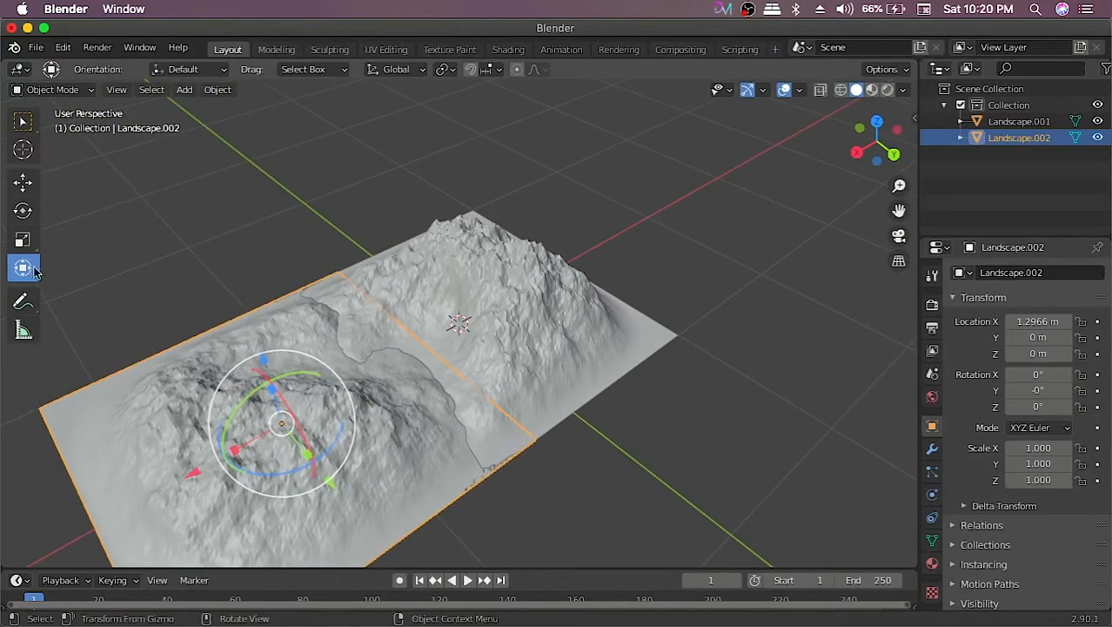
click(24, 221)
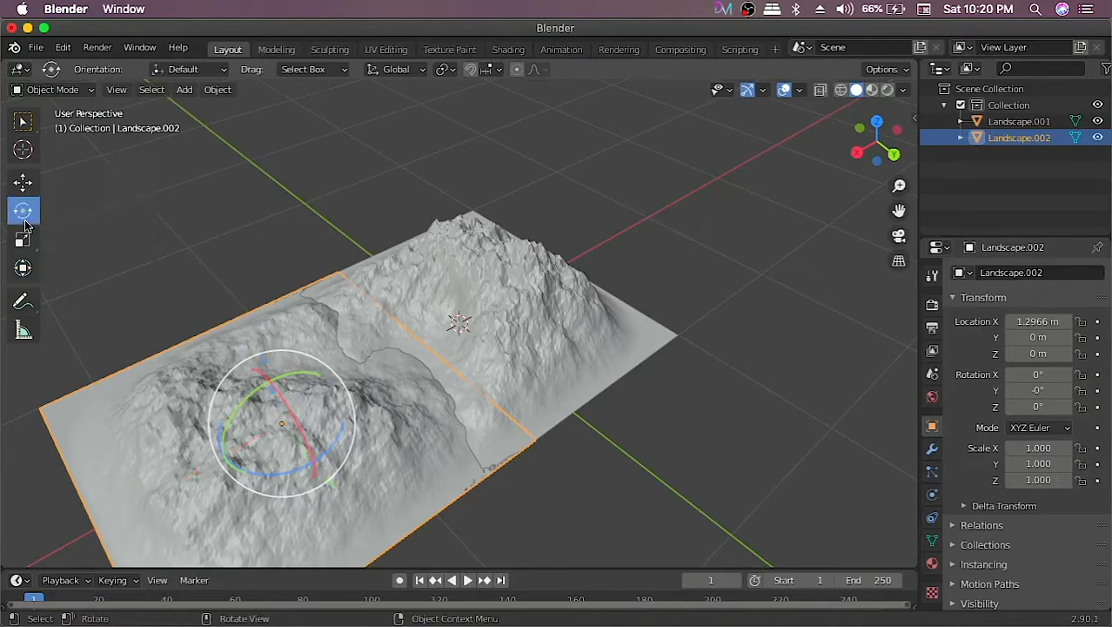
click(35, 272)
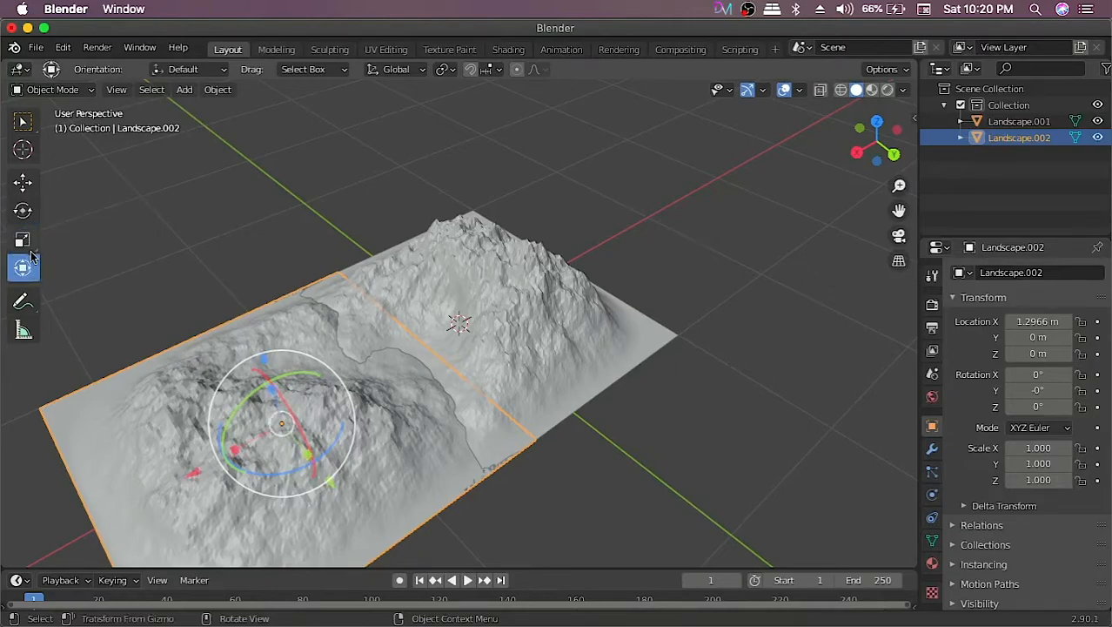
middle_drag(484, 497, 509, 468)
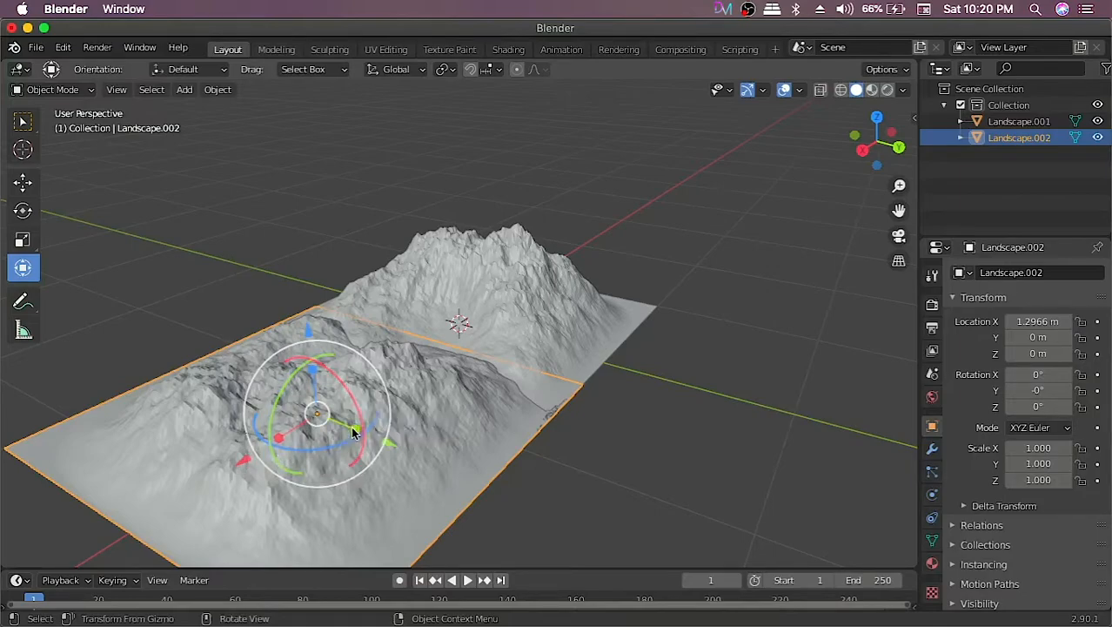
Try scaling the second landscape along Y by -1.211, then clear its scale.
drag(356, 429, 315, 442)
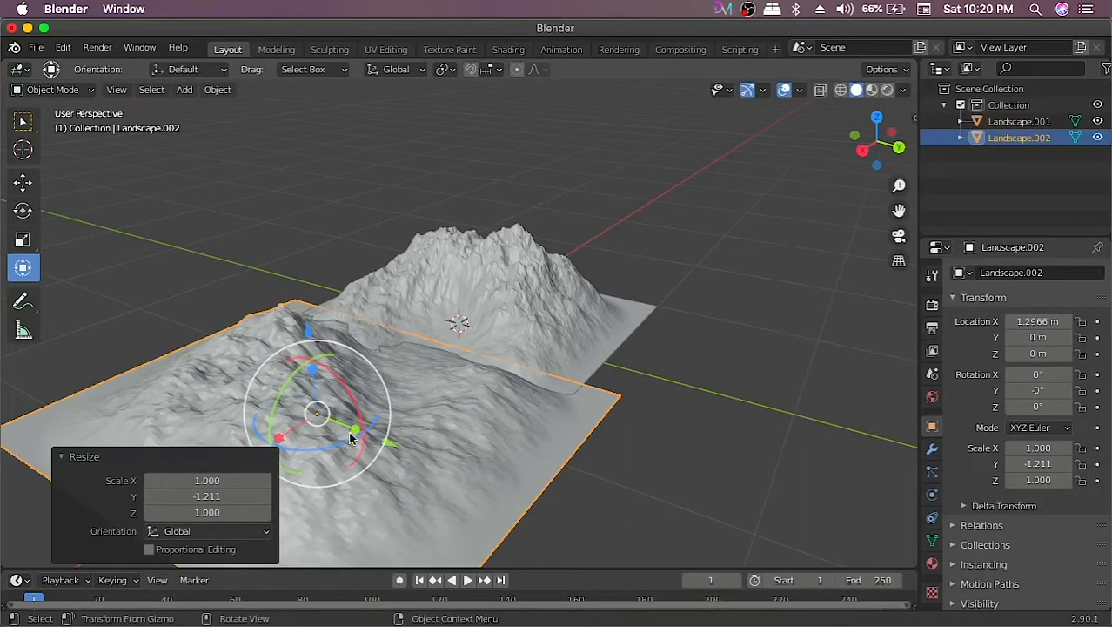
drag(383, 444, 338, 309)
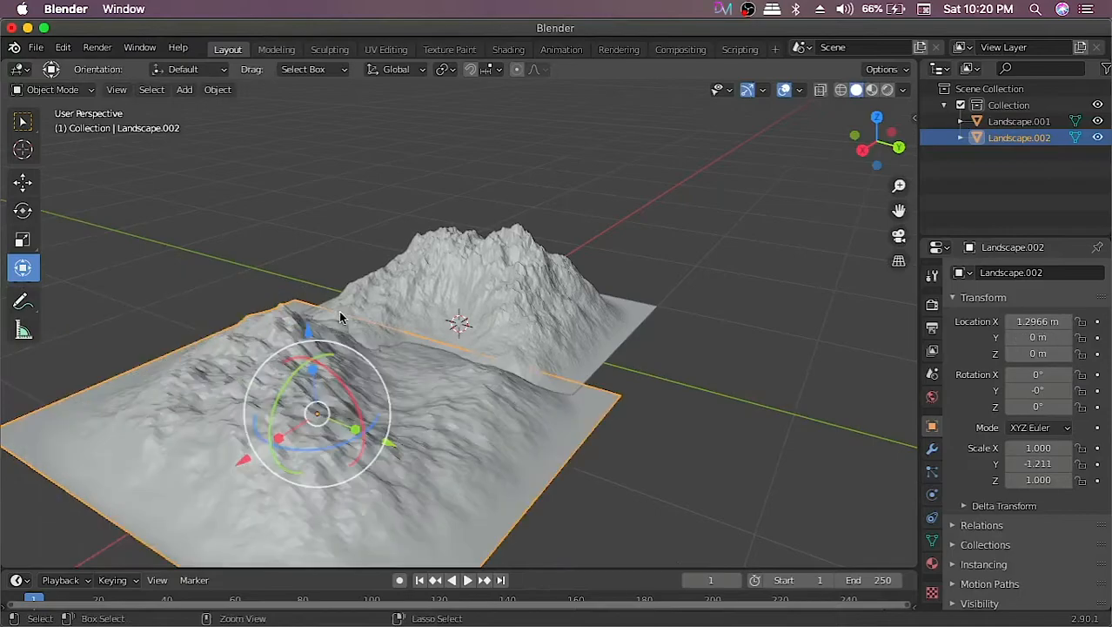
key(alt+s)
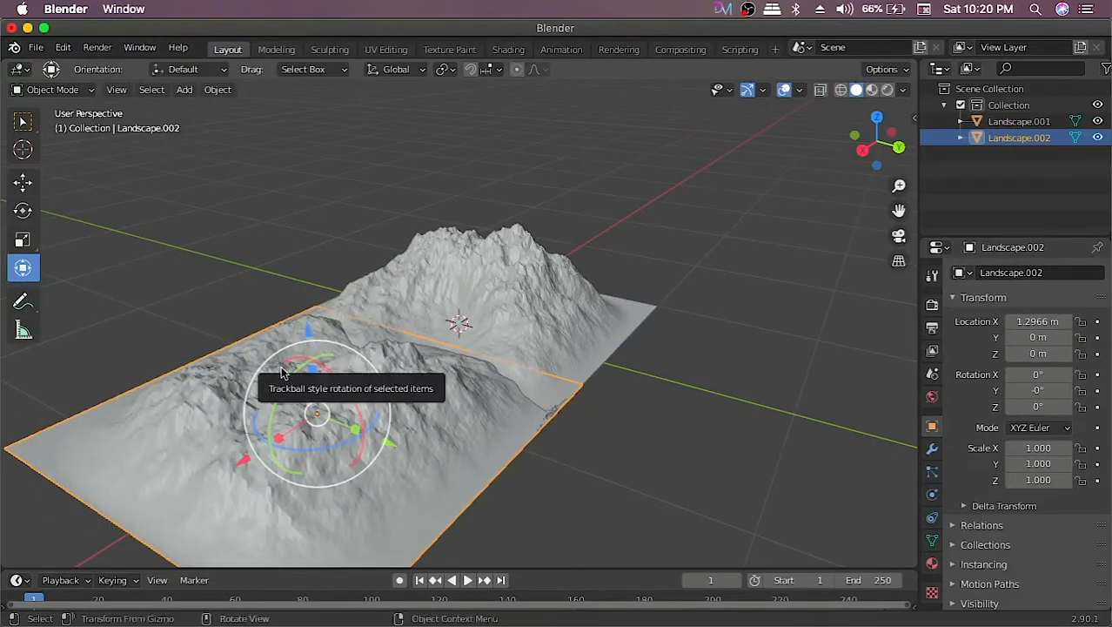
Rotate the second landscape about the Z axis to 314°, deselect it and inspect how it overlaps the first.
mouse_move(462, 345)
middle_down()
mouse_move(404, 355)
mouse_move(340, 477)
mouse_move(463, 363)
middle_up()
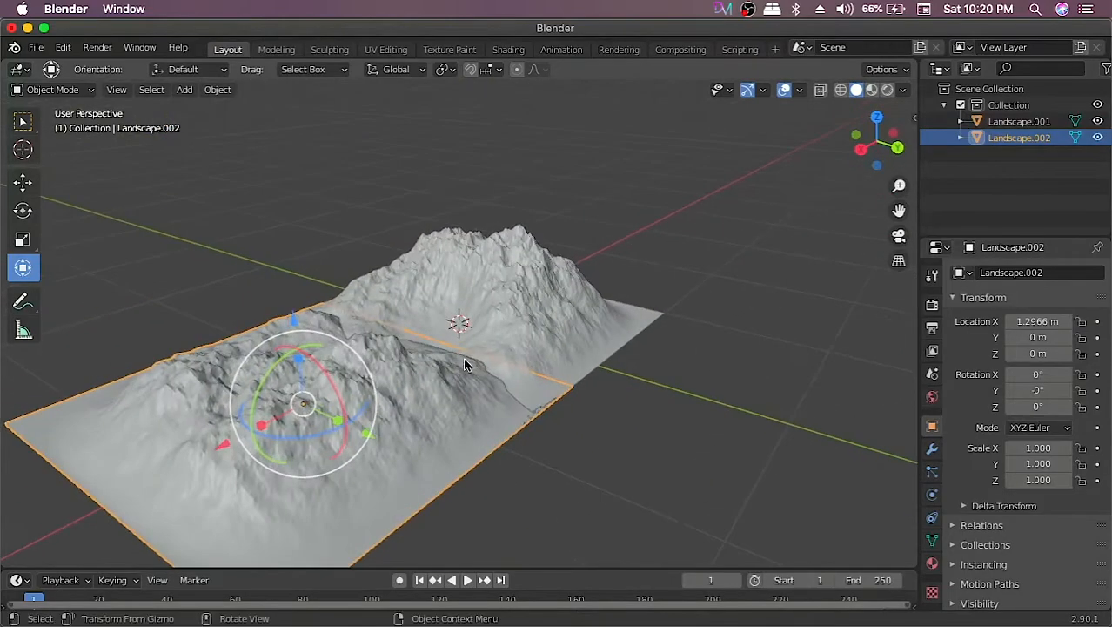
middle_drag(338, 225, 306, 290)
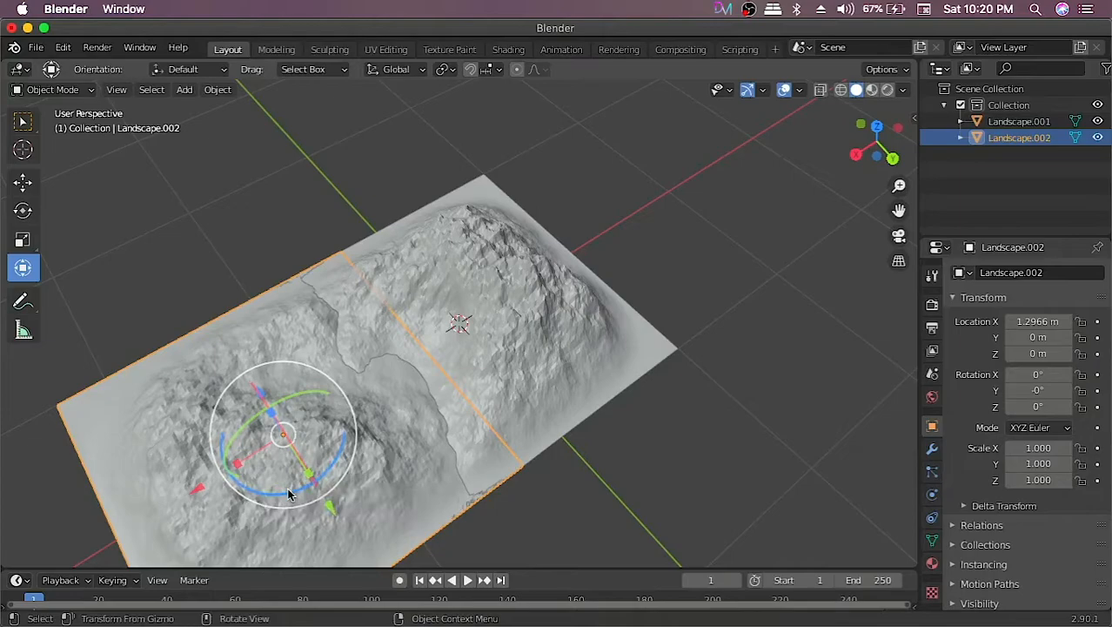
drag(289, 494, 231, 494)
middle_drag(549, 389, 417, 414)
click(685, 268)
scroll(685, 268, up, 5)
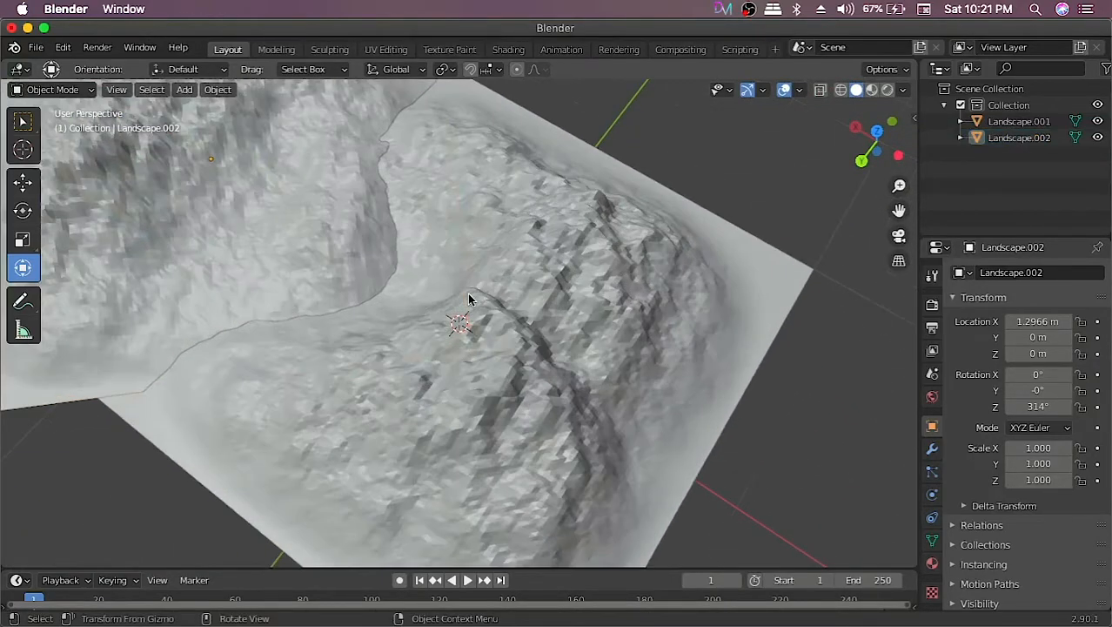
Hide both existing landscapes and add a third Landscape mesh at the origin.
scroll(614, 270, down, 8)
drag(1098, 138, 1098, 121)
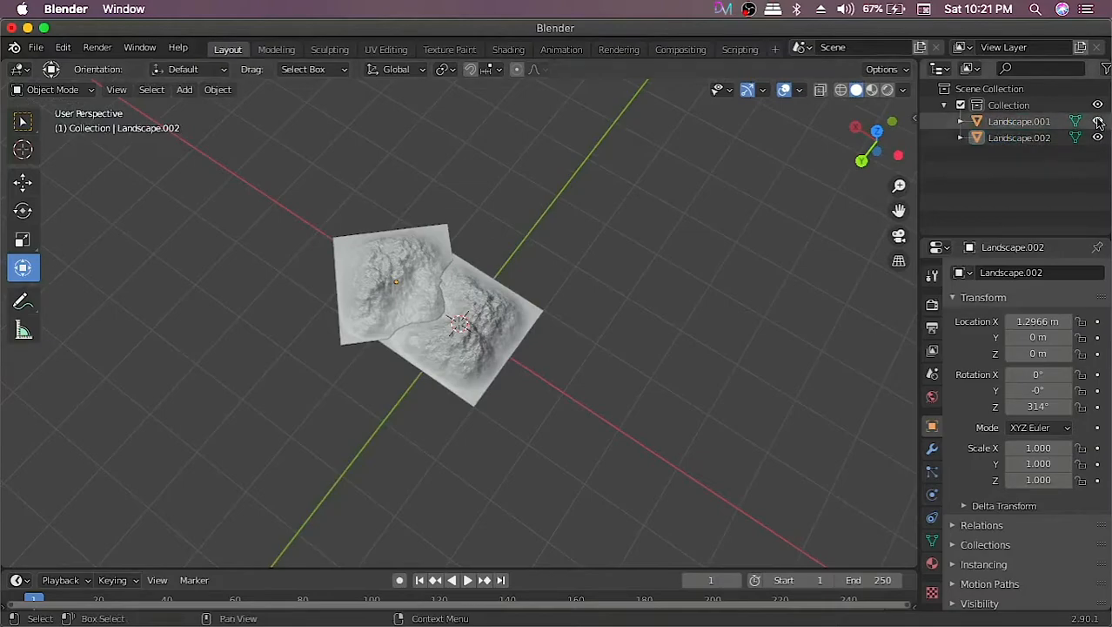
key(shift+a)
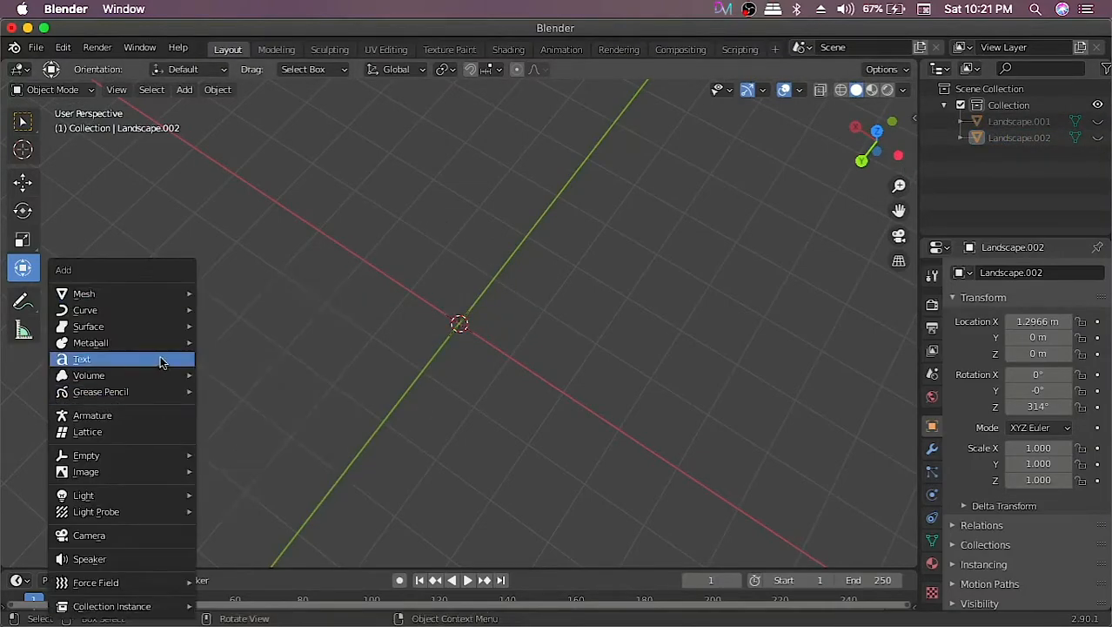
mouse_move(167, 309)
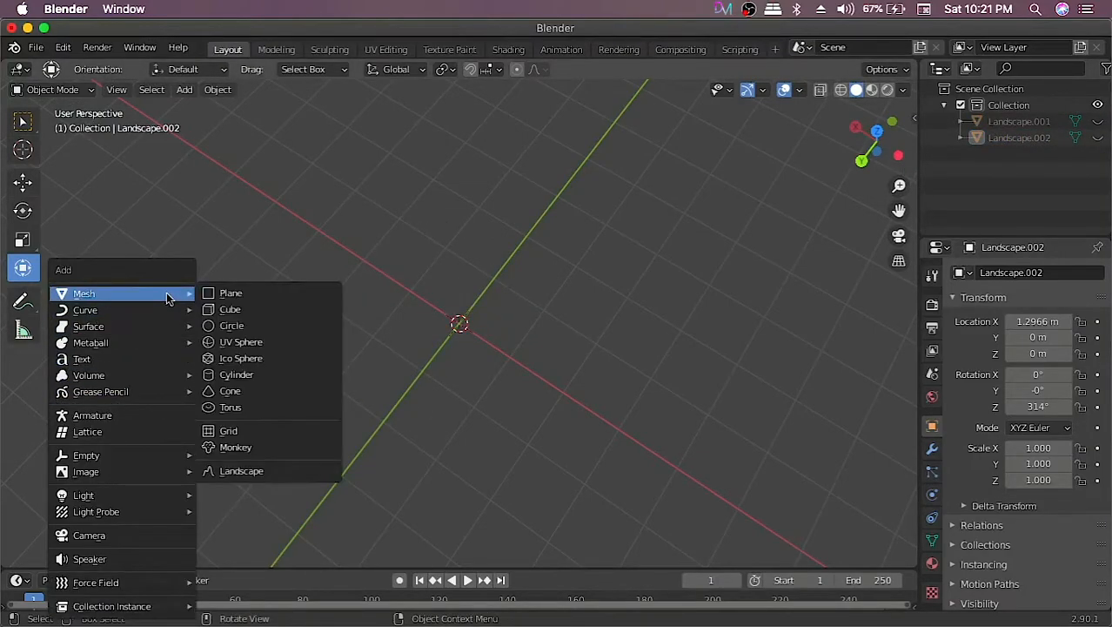
click(275, 470)
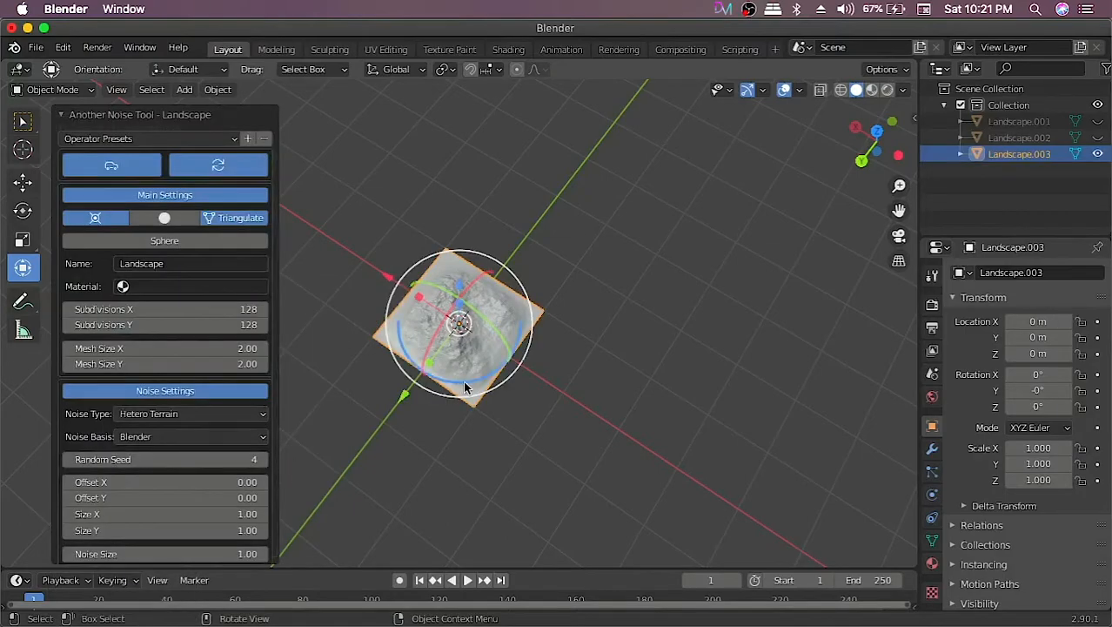
Try random seeds 54, 56 and 55 on the third landscape.
click(243, 460)
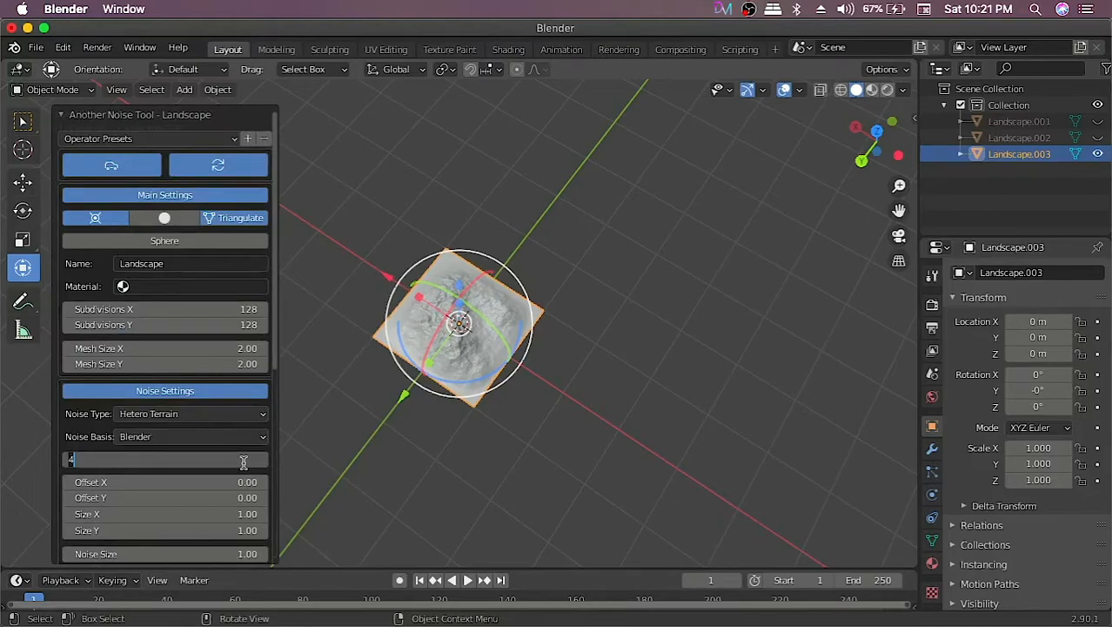
text(54)
key(Return)
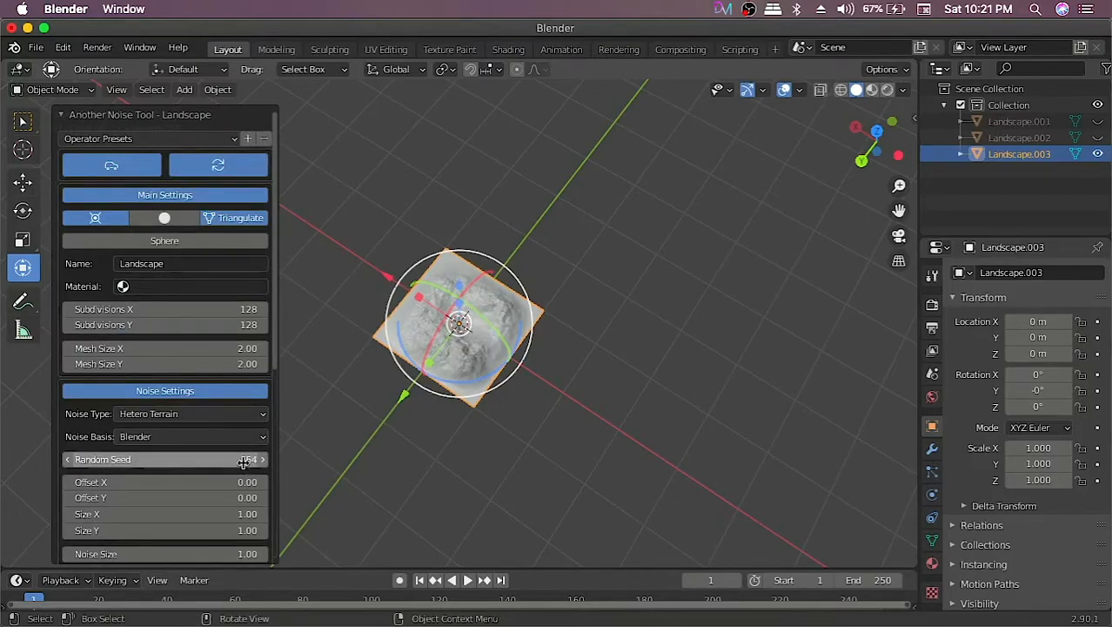
scroll(429, 366, up, 4)
middle_drag(429, 366, 492, 377)
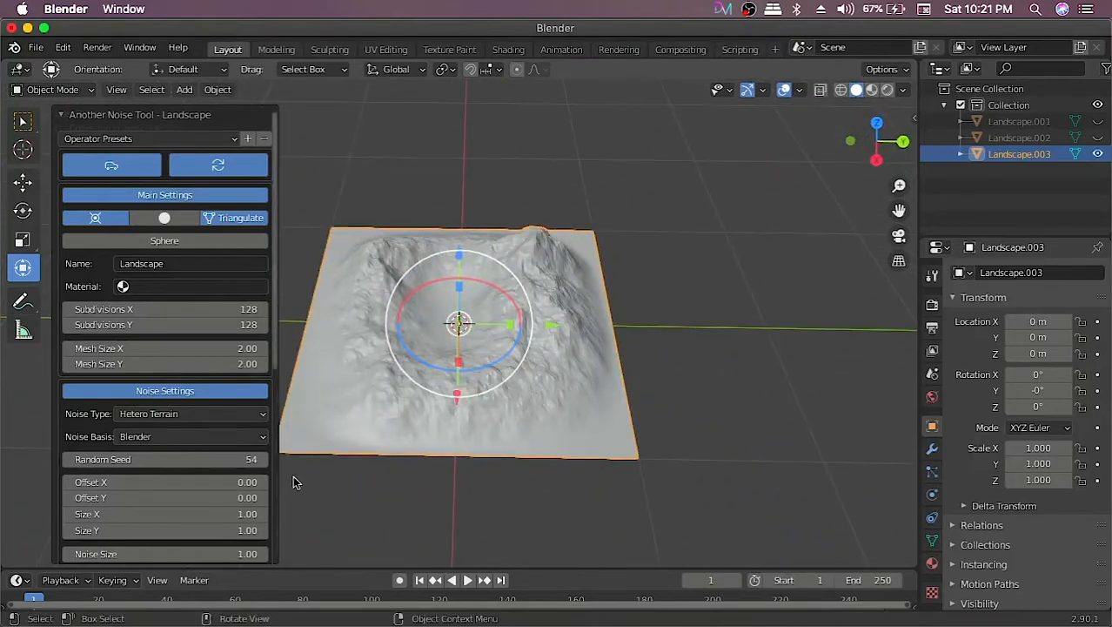
click(264, 461)
click(264, 460)
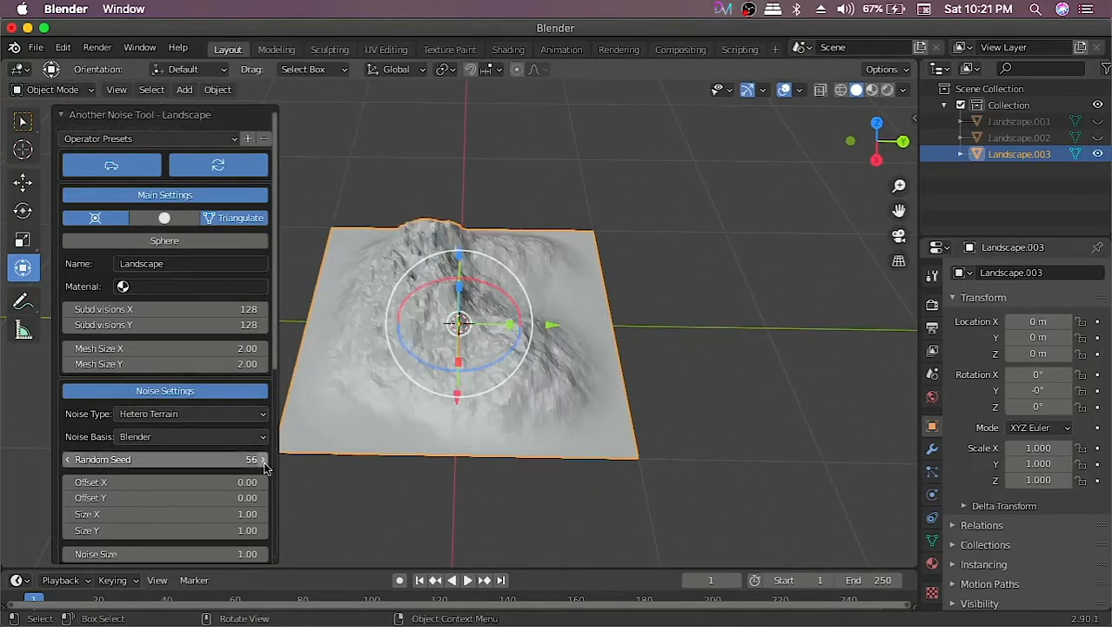
click(67, 460)
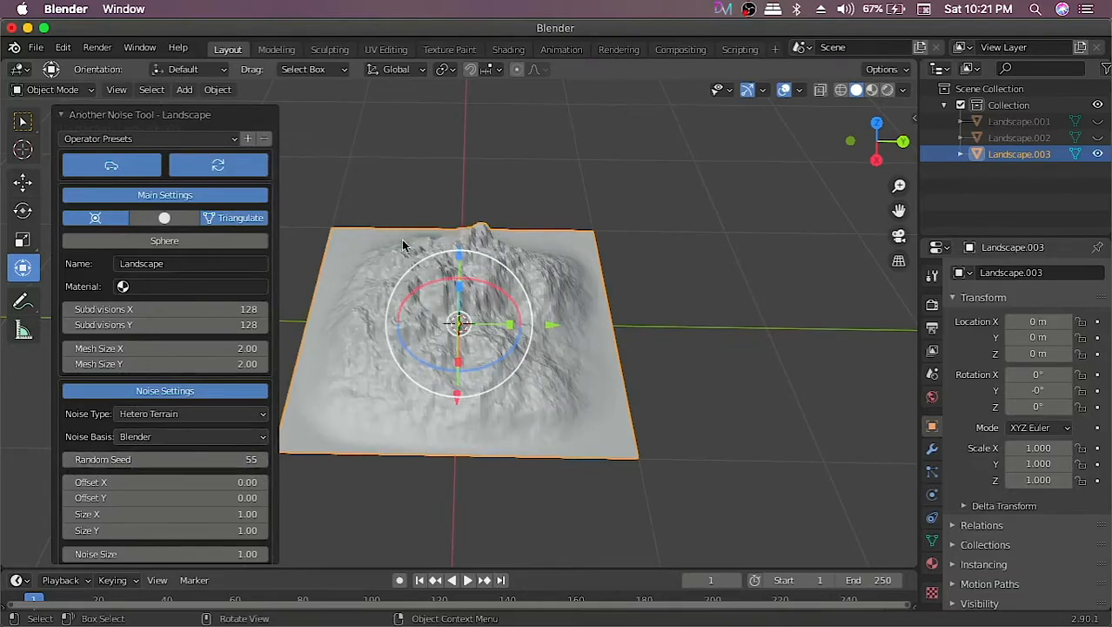
Try the Abstract, Another Noise, Canyon and Canyons operator presets on the third landscape.
click(222, 142)
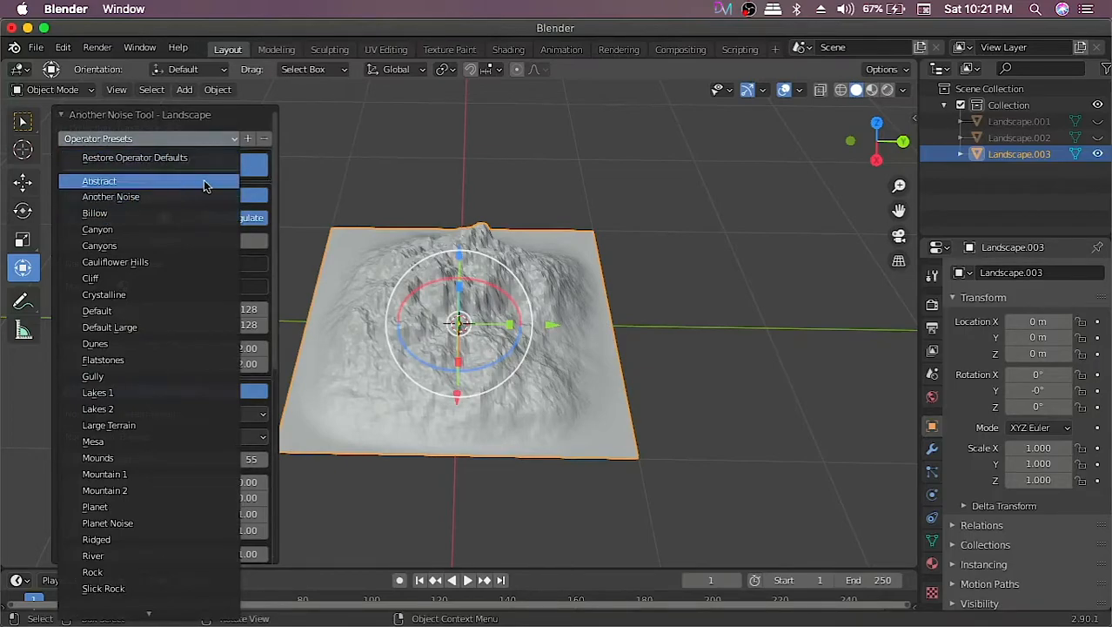
click(204, 180)
click(180, 140)
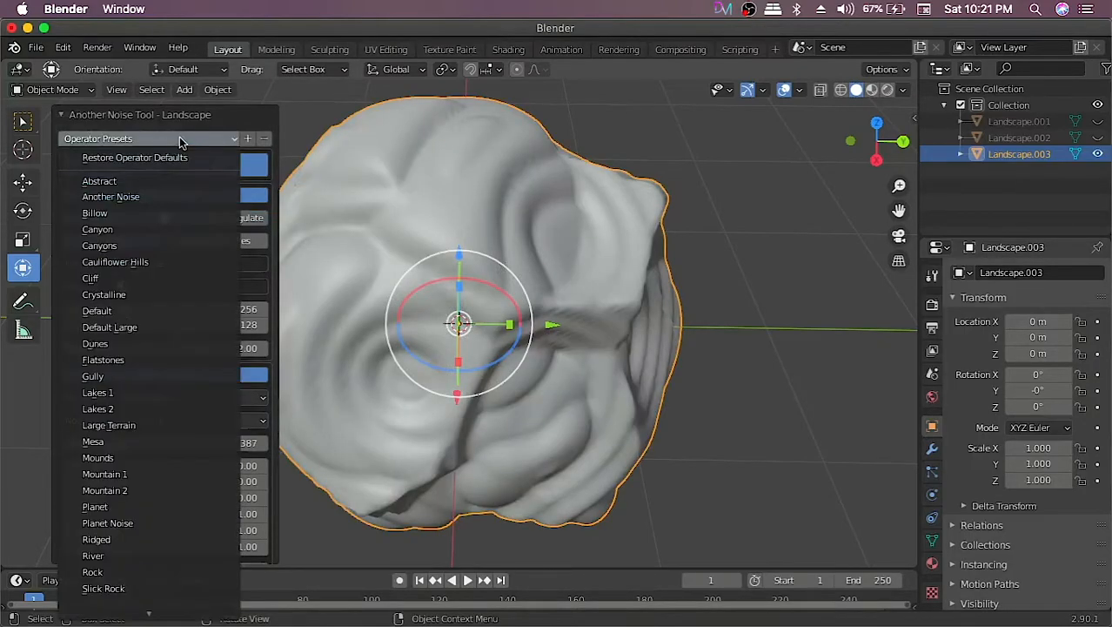
click(153, 200)
click(178, 143)
click(179, 143)
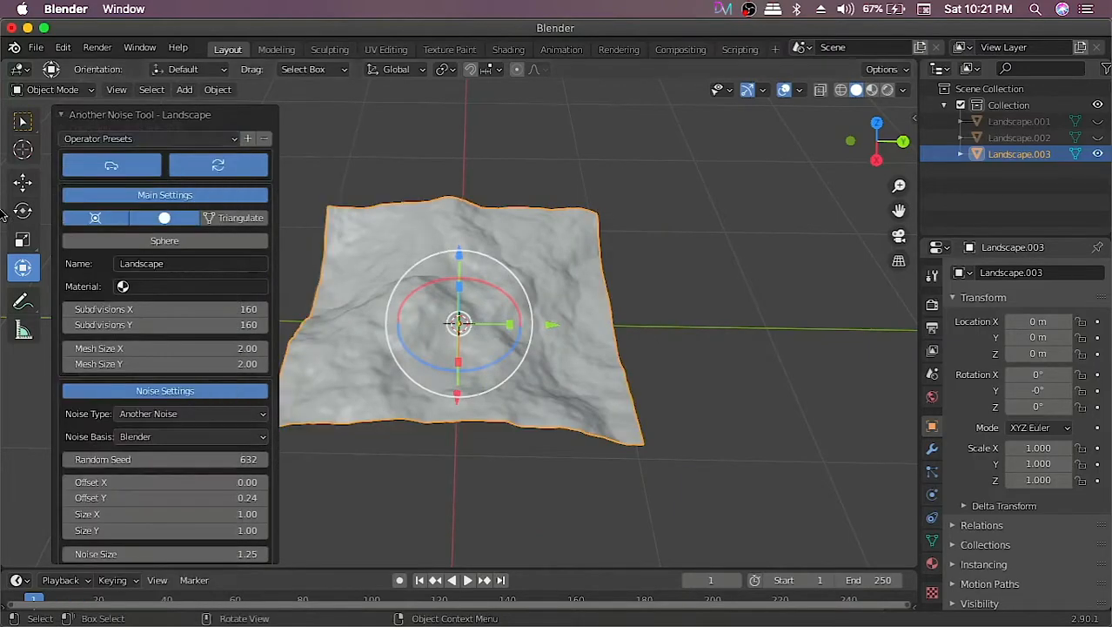
click(193, 139)
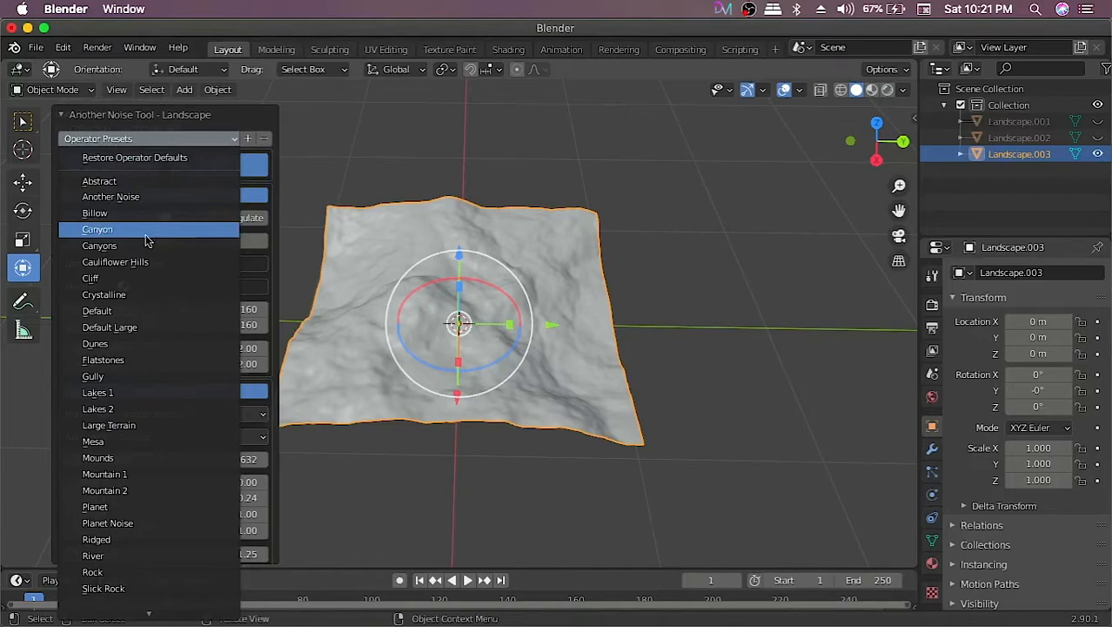
click(146, 234)
click(195, 140)
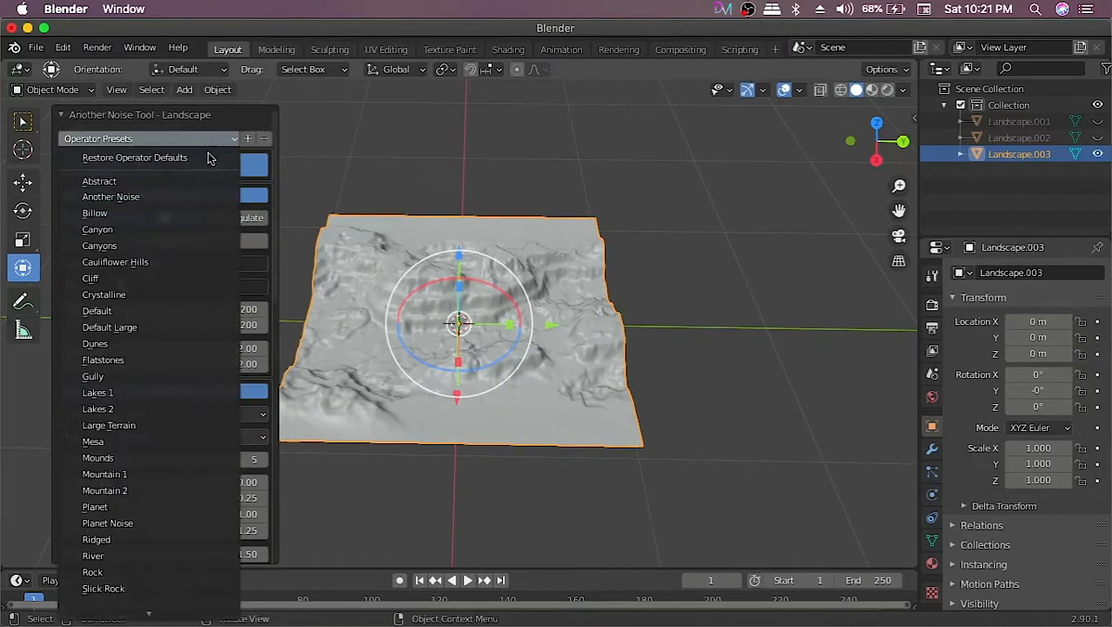
click(144, 250)
middle_drag(445, 374, 382, 374)
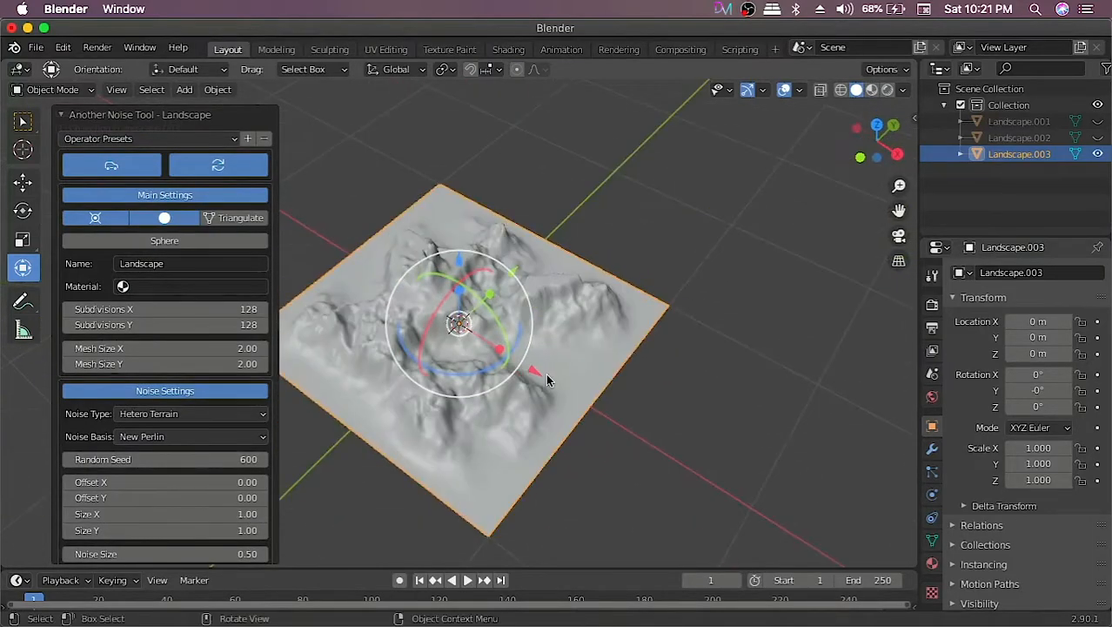
Apply the Volcano operator preset to the third landscape and inspect its shape.
click(171, 141)
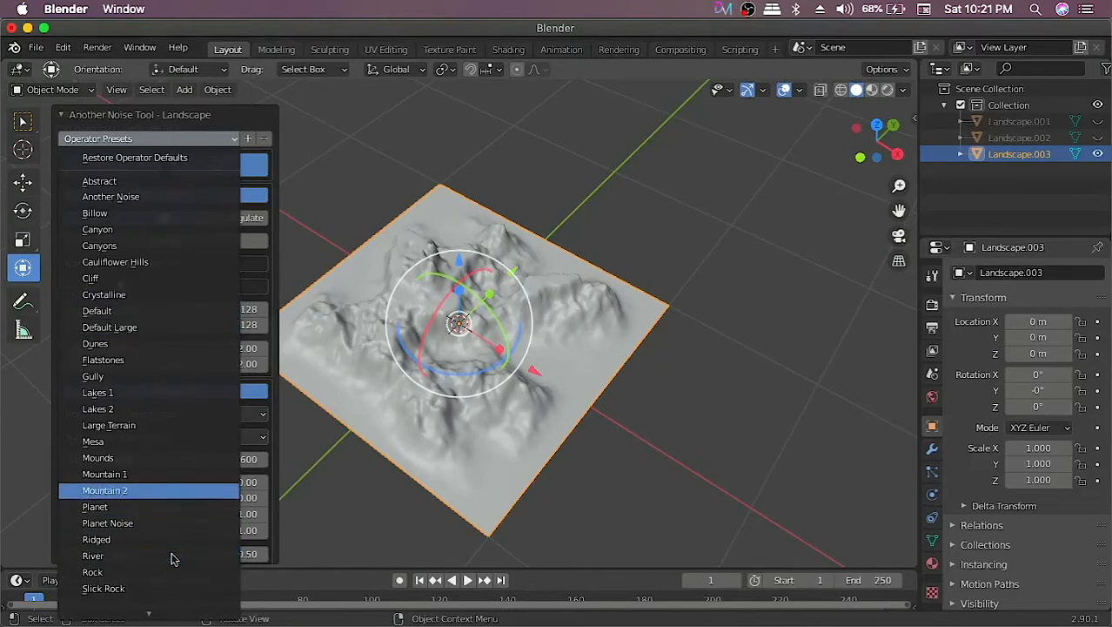
scroll(172, 559, down, 5)
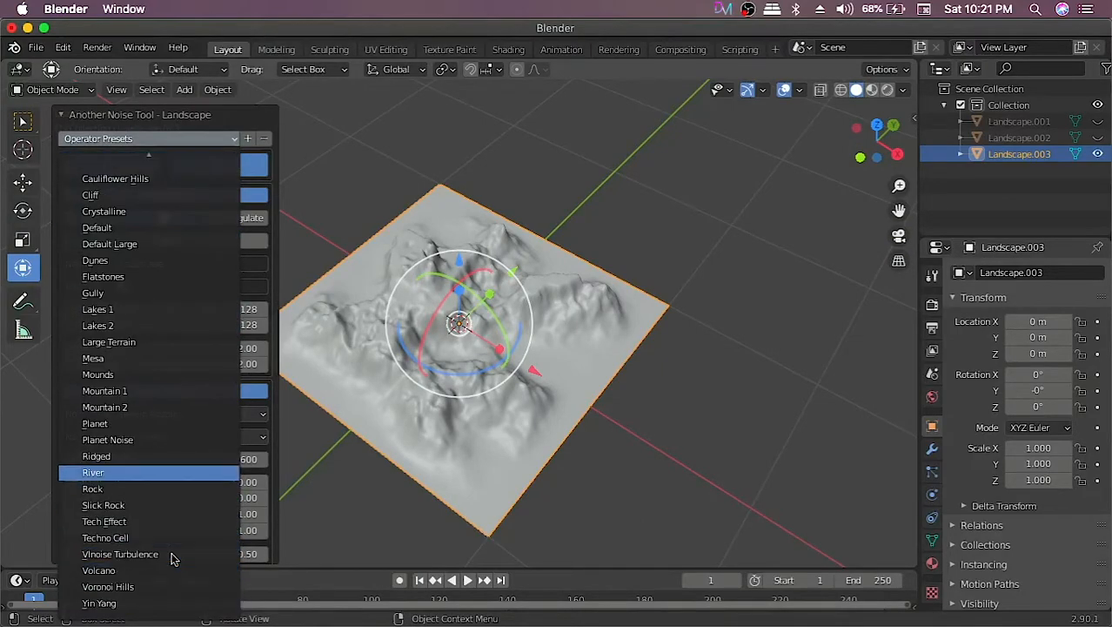
scroll(171, 559, down, 6)
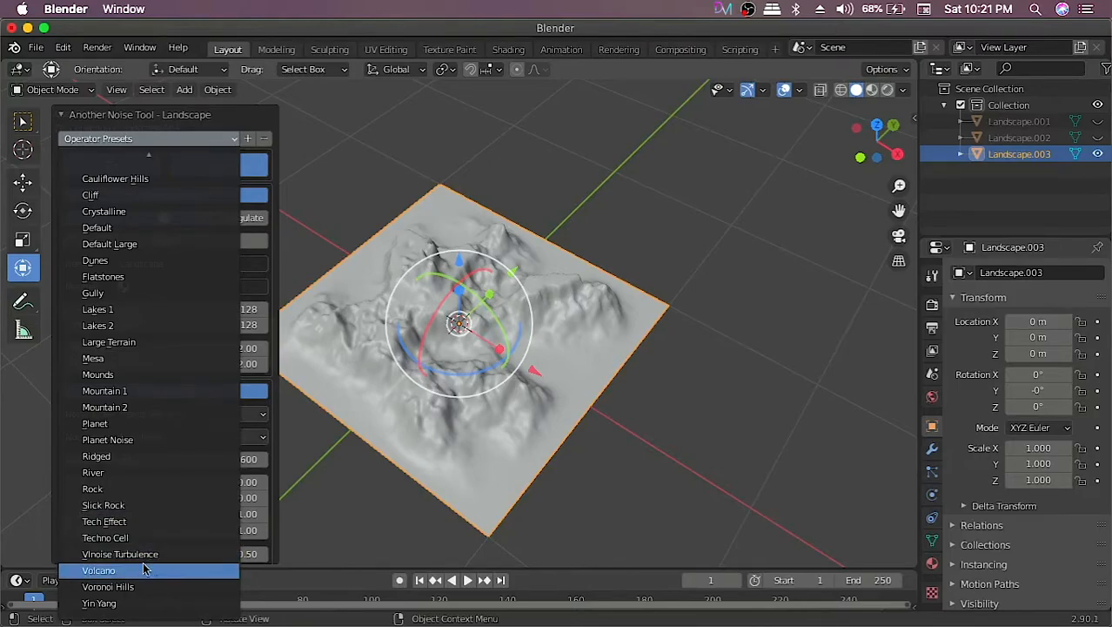
click(145, 568)
middle_drag(514, 452, 591, 308)
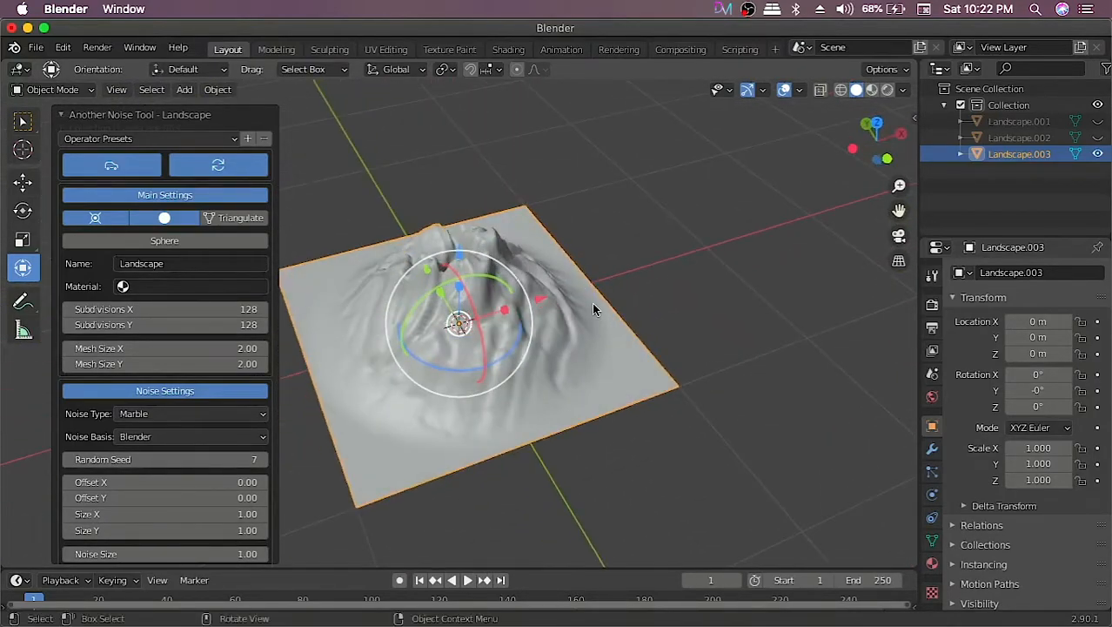
Set the volcano landscape's random seed to 10, triangulate its mesh and inspect it from several sides.
click(265, 459)
click(264, 460)
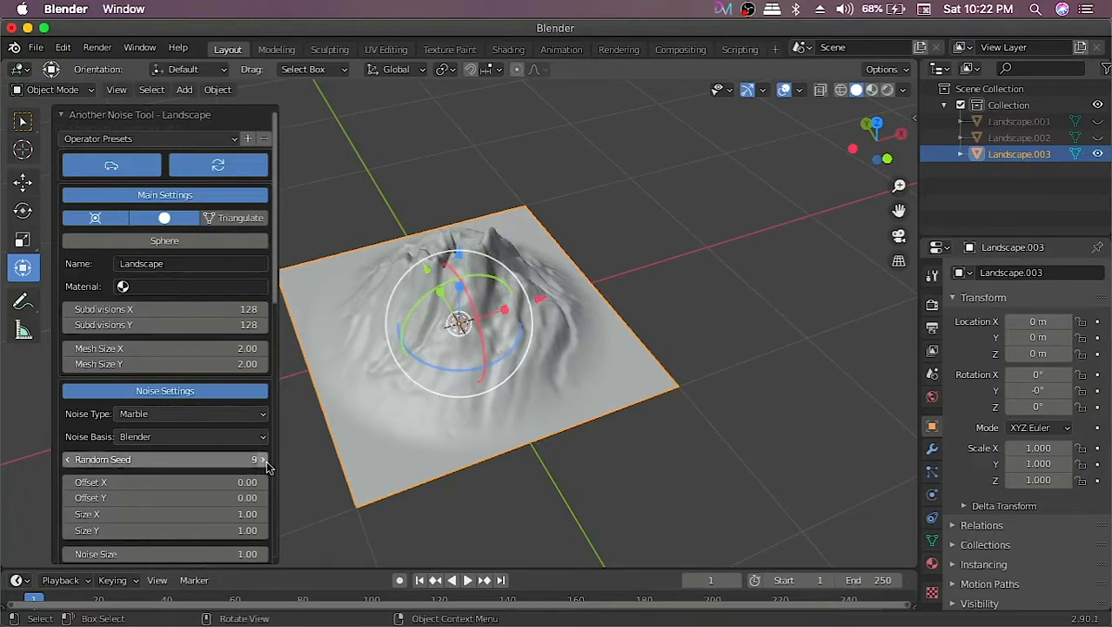
click(265, 460)
middle_drag(374, 408, 366, 264)
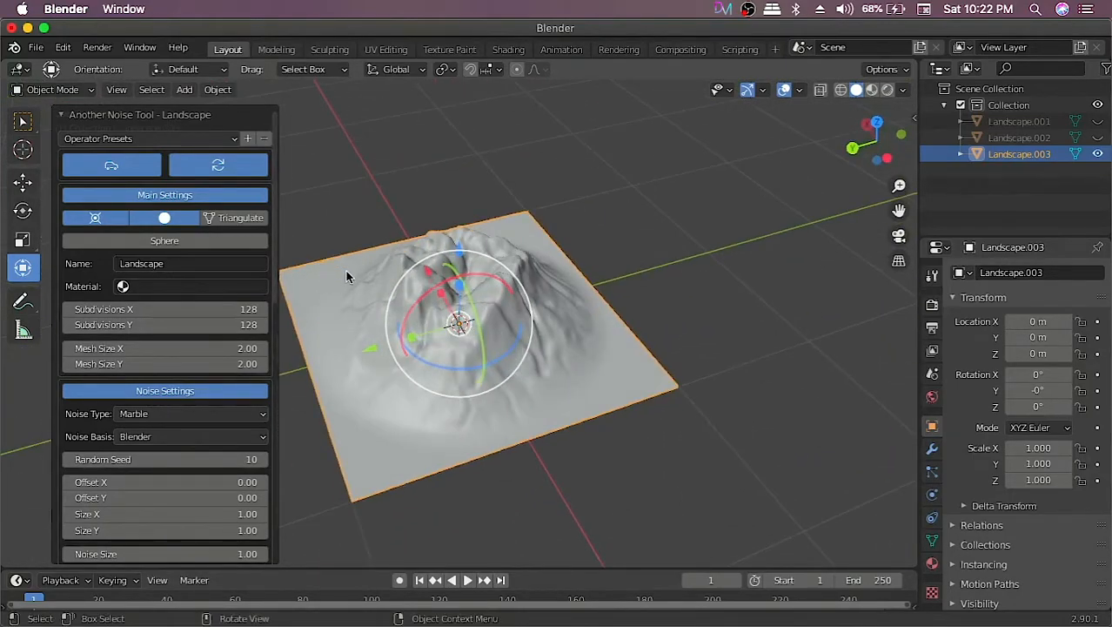
click(233, 217)
middle_drag(577, 322, 698, 345)
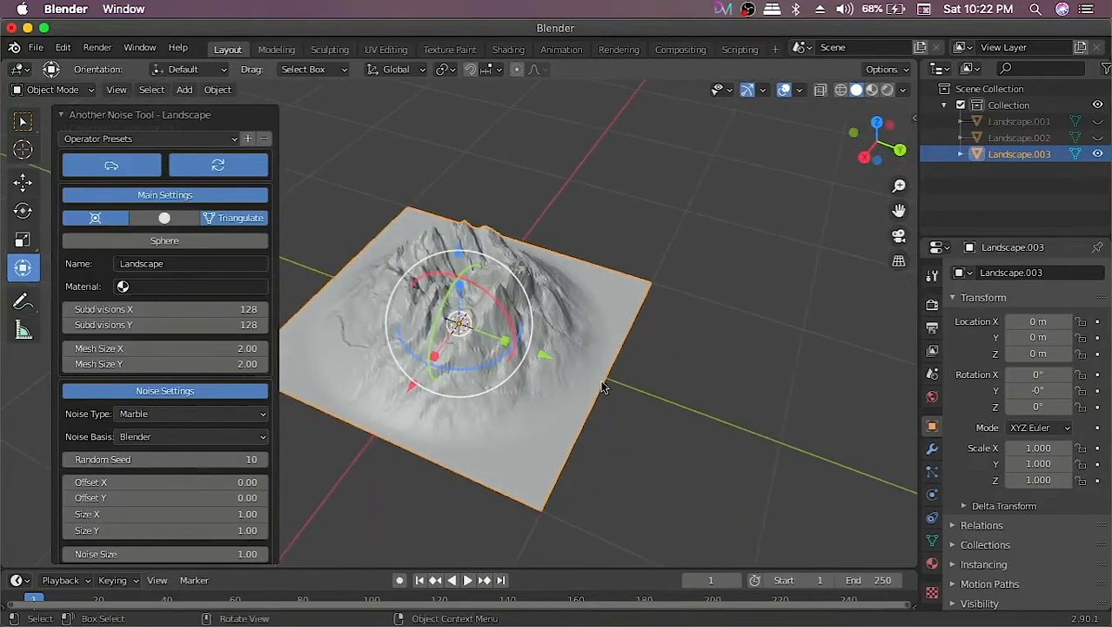
middle_drag(574, 380, 511, 310)
middle_drag(484, 427, 613, 349)
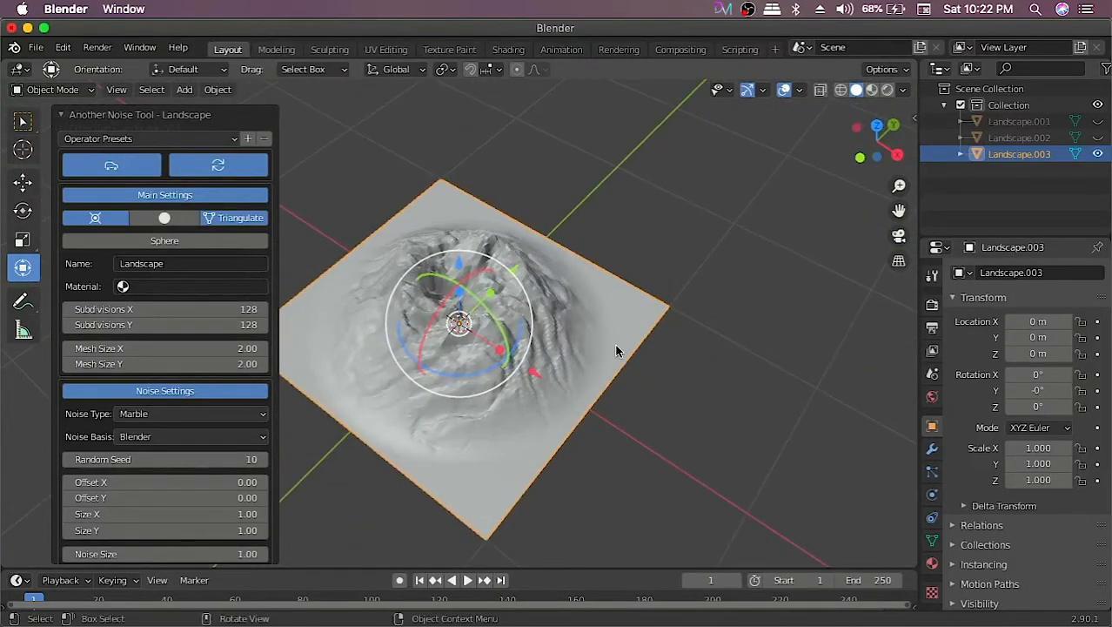
Unhide the first two landscapes and move the volcano landscape 1.2103 m along Y.
click(1097, 137)
click(1097, 122)
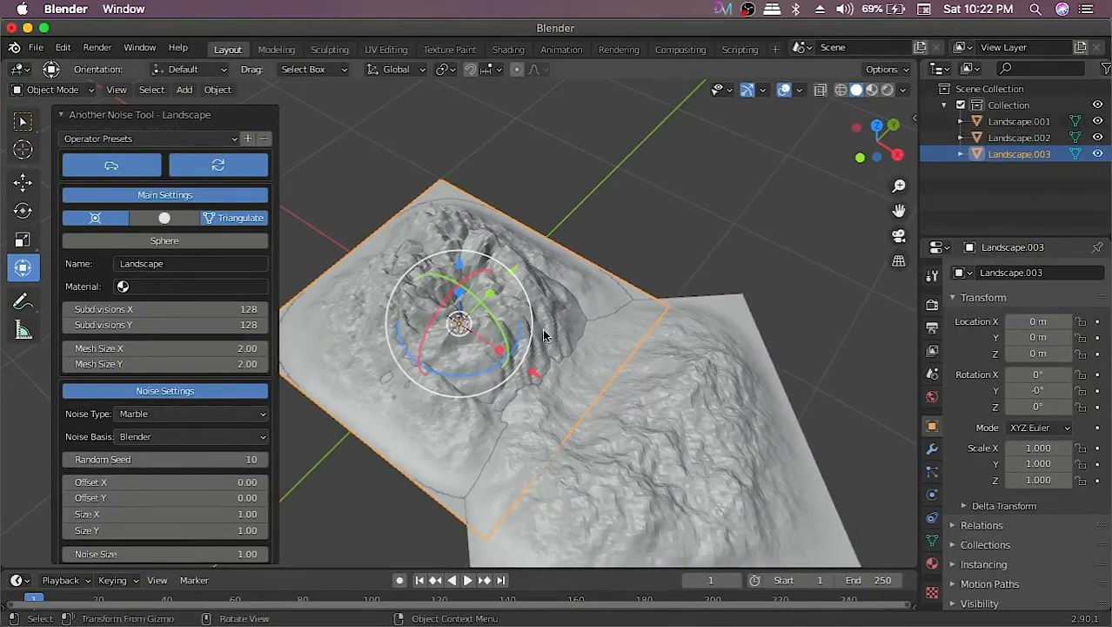
drag(517, 277, 644, 193)
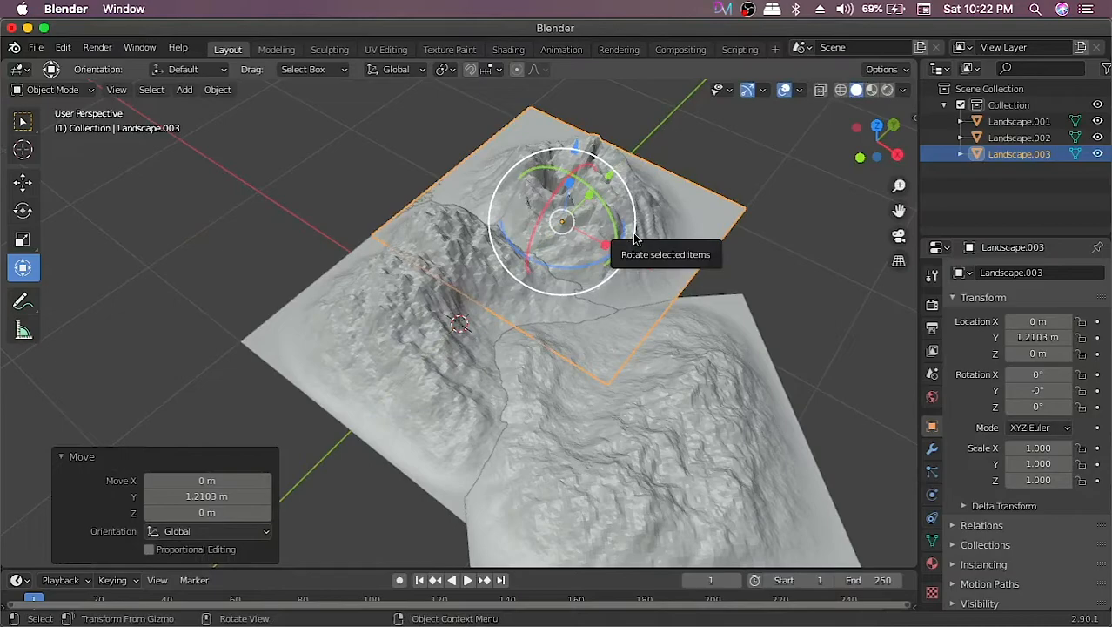
scroll(497, 381, up, 3)
scroll(496, 381, down, 6)
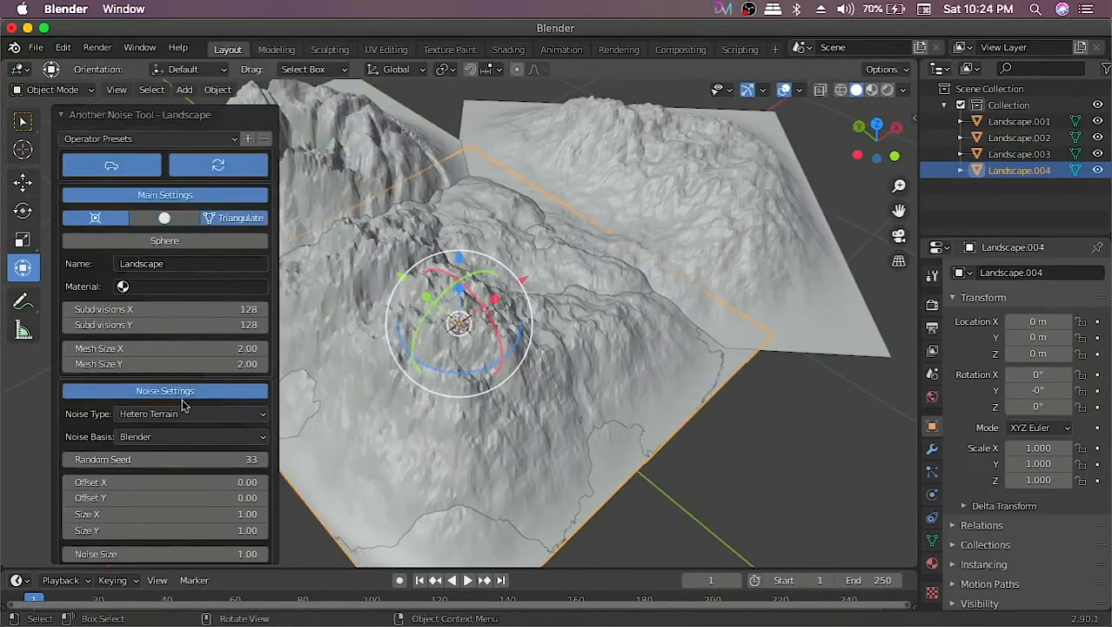
Slide the fourth landscape along X away from the origin, then add a fifth Landscape mesh and position it beside the others.
drag(525, 283, 300, 408)
key(shift+a)
mouse_move(250, 291)
click(352, 471)
drag(433, 290, 642, 463)
scroll(642, 464, up, 3)
scroll(643, 464, down, 8)
drag(578, 325, 579, 267)
drag(564, 406, 596, 405)
click(361, 292)
middle_drag(361, 296, 492, 383)
Add a sixth Landscape mesh, raise its random seed by one and move it to X 1.4262 m, Y 1.474 m.
key(shift+a)
mouse_move(495, 298)
click(581, 470)
click(262, 461)
drag(454, 408, 443, 561)
drag(358, 469, 188, 444)
middle_drag(737, 330, 718, 397)
shift+middle_drag(718, 398, 792, 224)
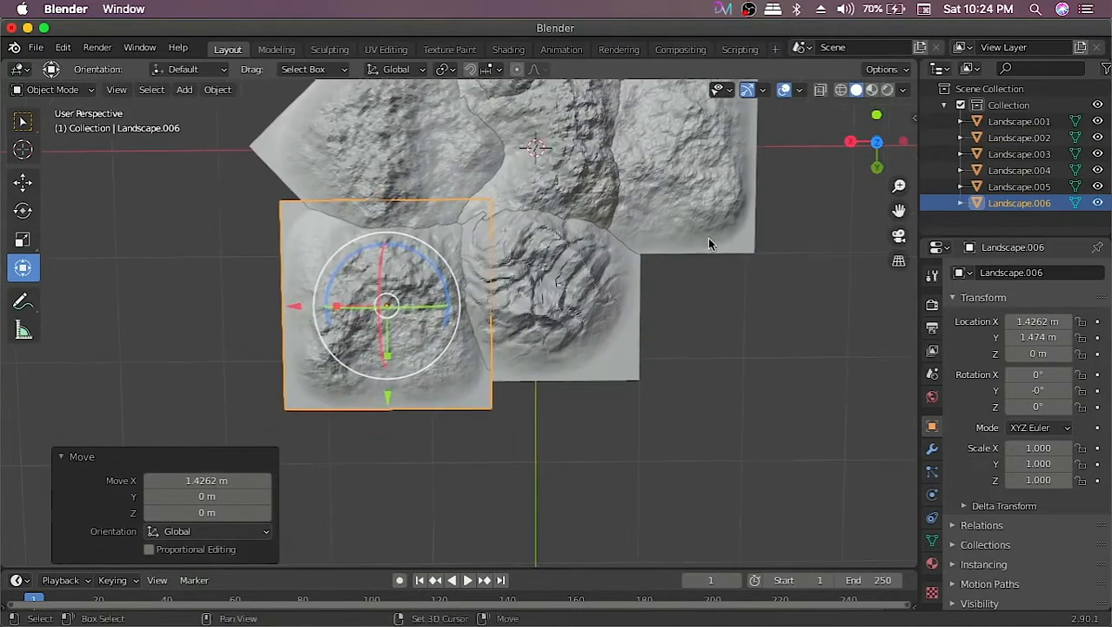
Duplicate the sixth landscape, place the copy at X -1.5345 m, Y 1.8688 m, and rotate it -58° about Z.
key(shift+d)
click(735, 387)
drag(759, 335, 735, 387)
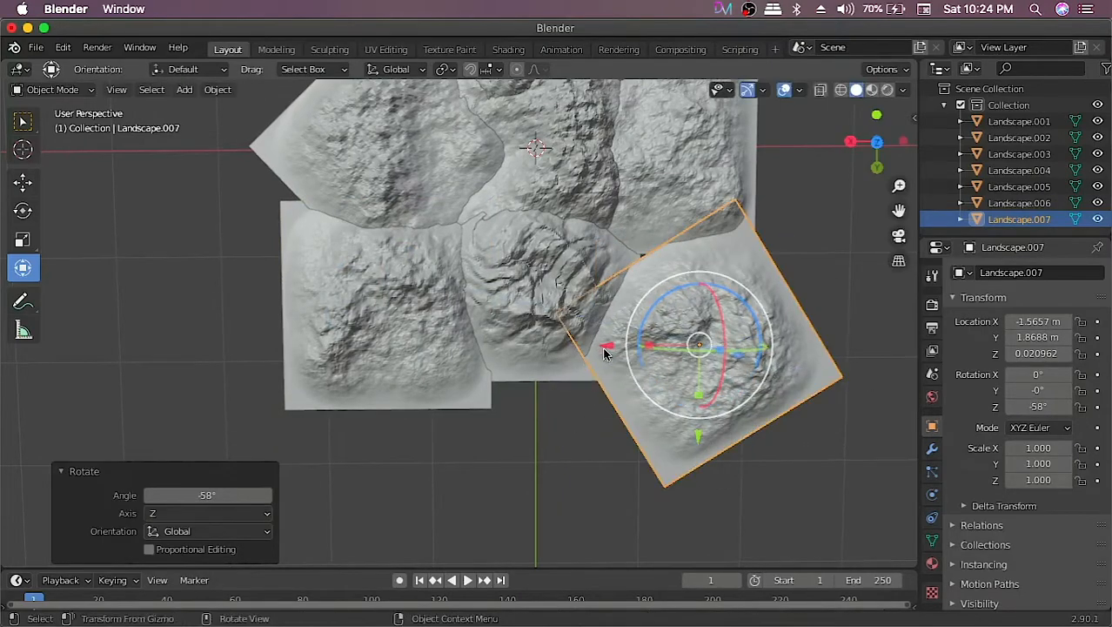
drag(608, 350, 605, 351)
click(535, 405)
middle_drag(705, 348, 507, 309)
Add an eighth Landscape mesh and move it 2.5958 m along Y behind the volcano.
key(shift+a)
mouse_move(422, 293)
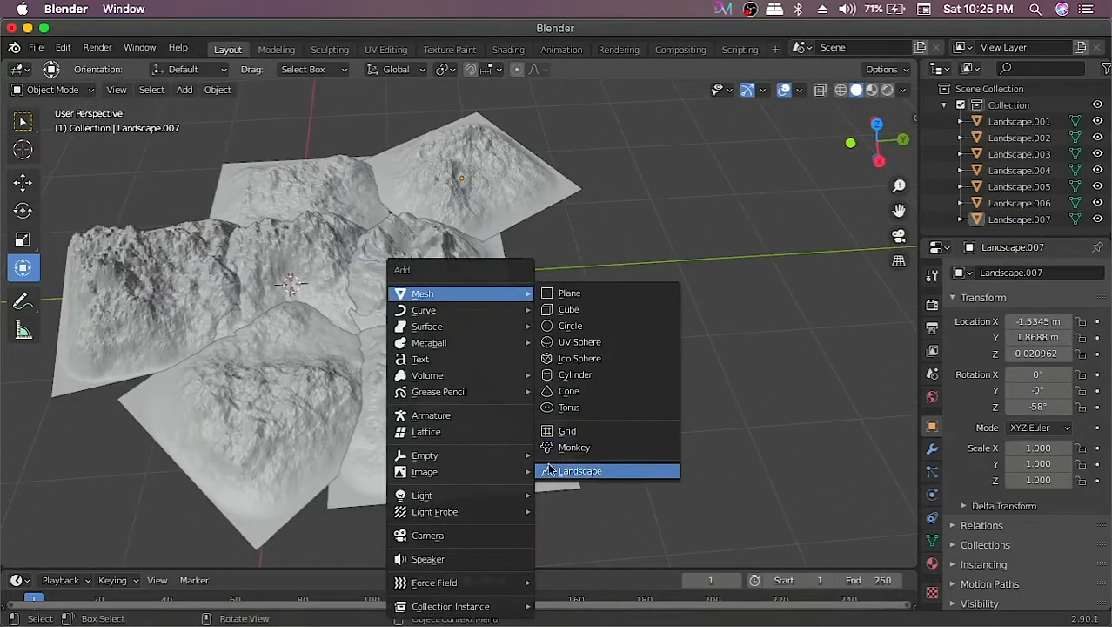
click(596, 464)
drag(387, 280, 642, 296)
click(646, 296)
middle_drag(646, 296, 415, 339)
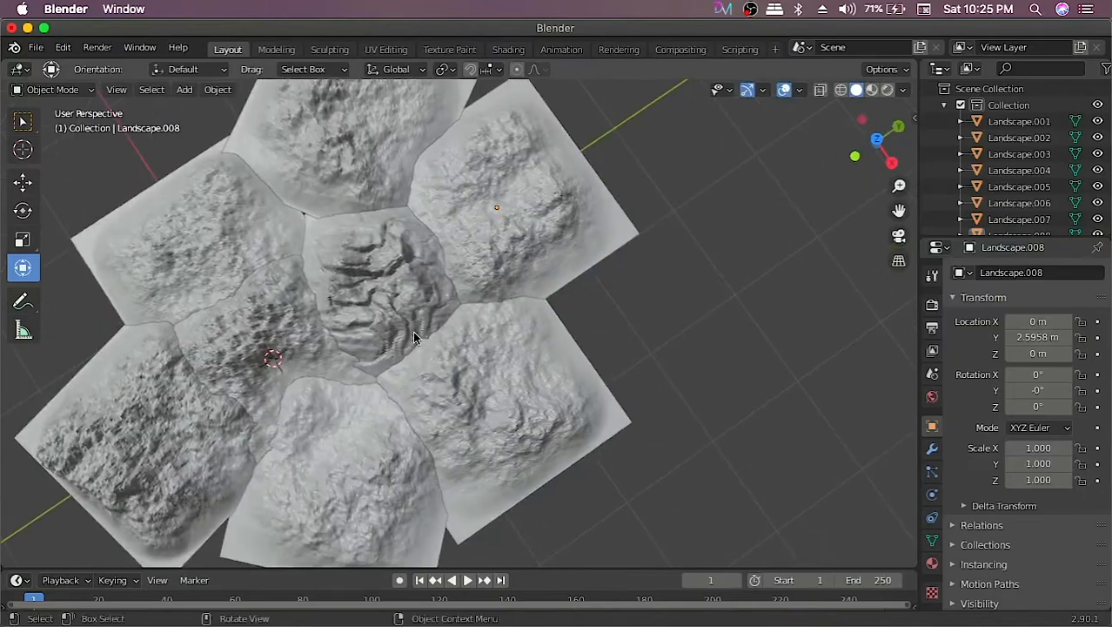
Move the landscape rotated by -58° to X -1.2715 m to close the gap beside the volcano, then deselect it.
middle_drag(327, 281, 819, 298)
scroll(448, 328, up, 5)
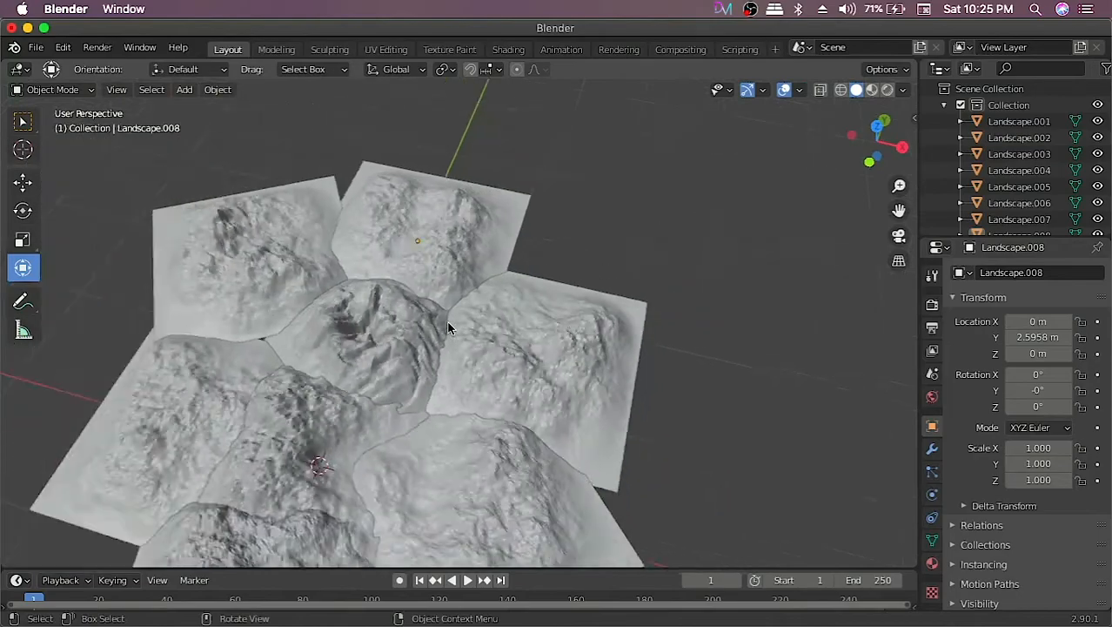
shift+middle_drag(426, 352, 609, 216)
click(269, 167)
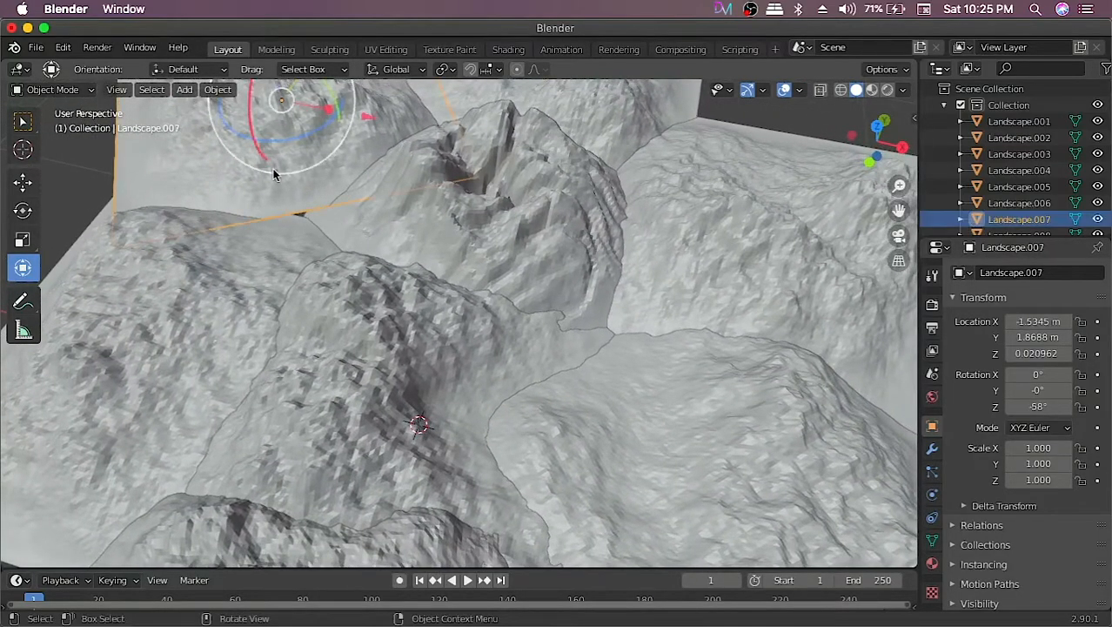
drag(367, 121, 406, 124)
key(alt+a)
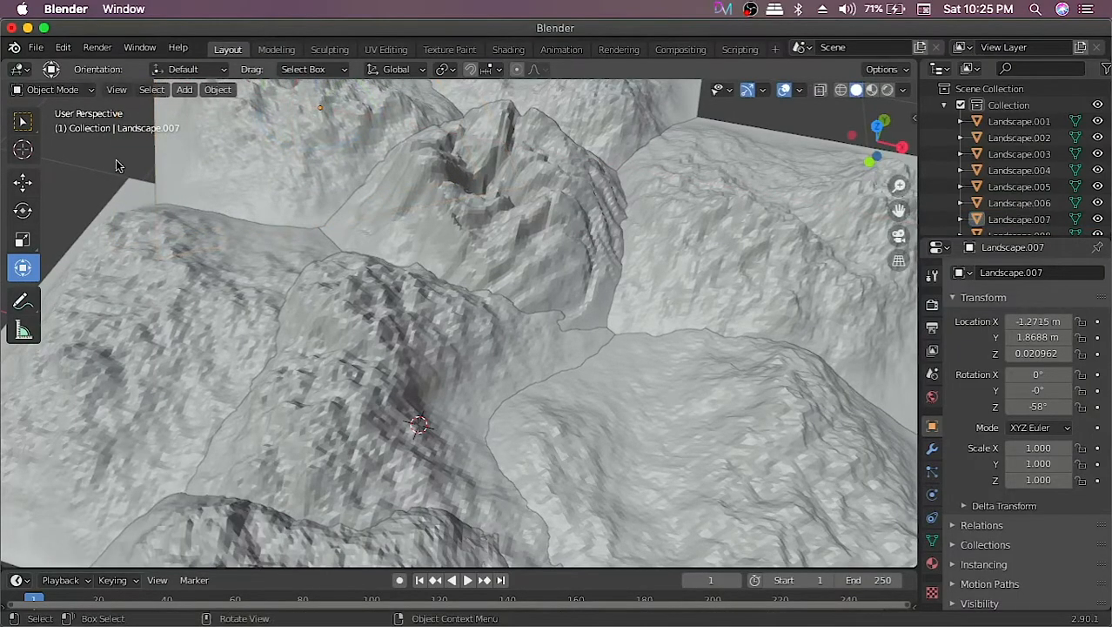
shift+middle_drag(543, 327, 501, 273)
middle_drag(522, 316, 485, 266)
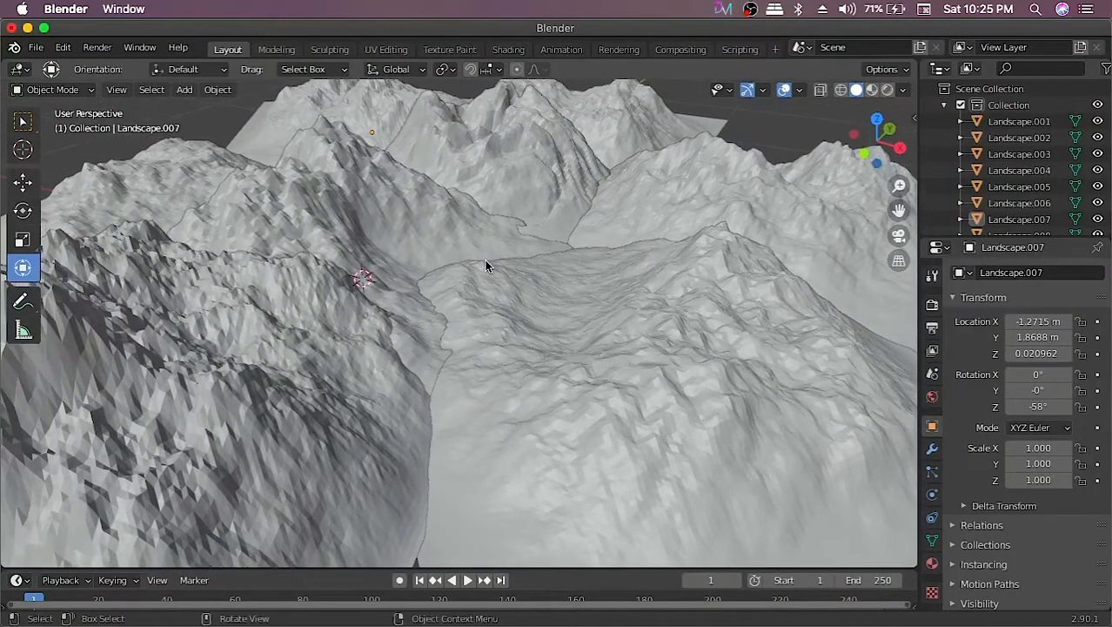
Add a camera and align it to the current view across the valley between the mountains.
key(shift+a)
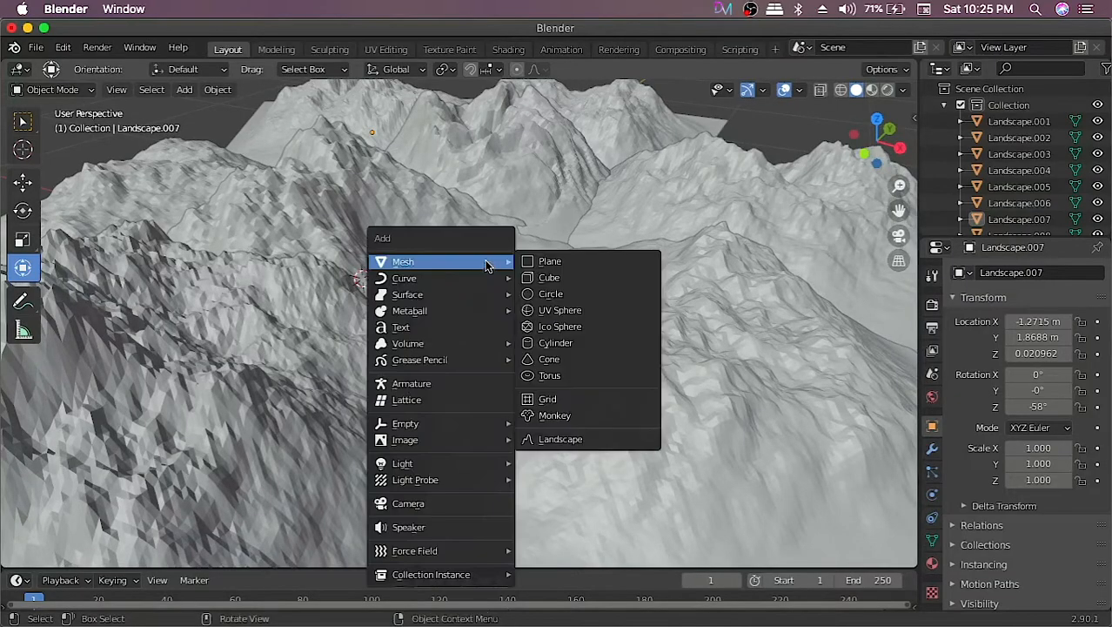
click(439, 505)
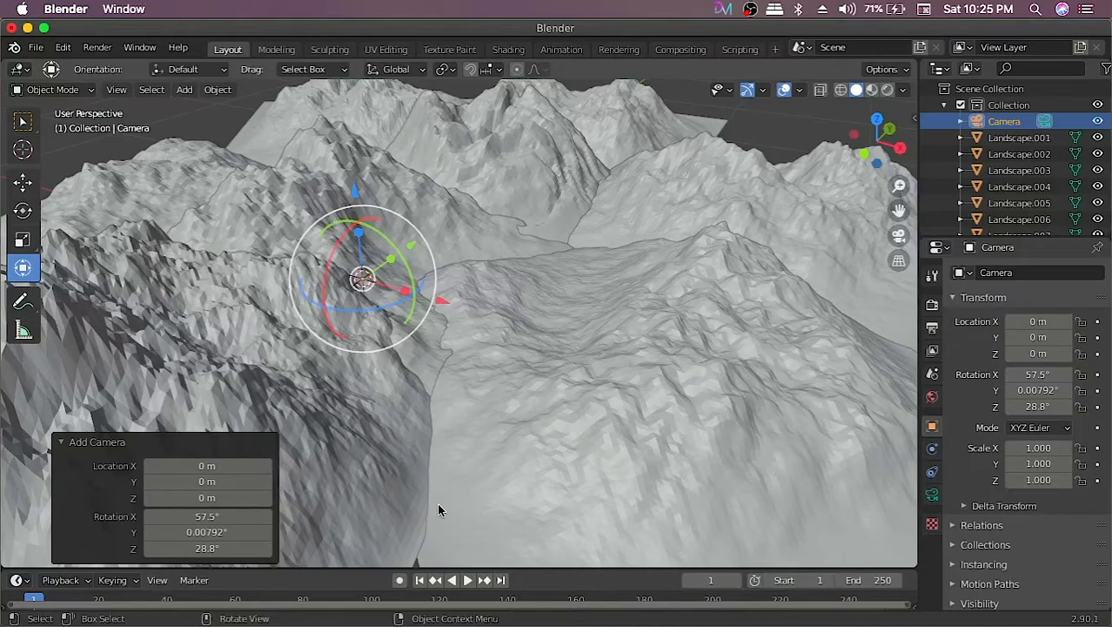
click(899, 235)
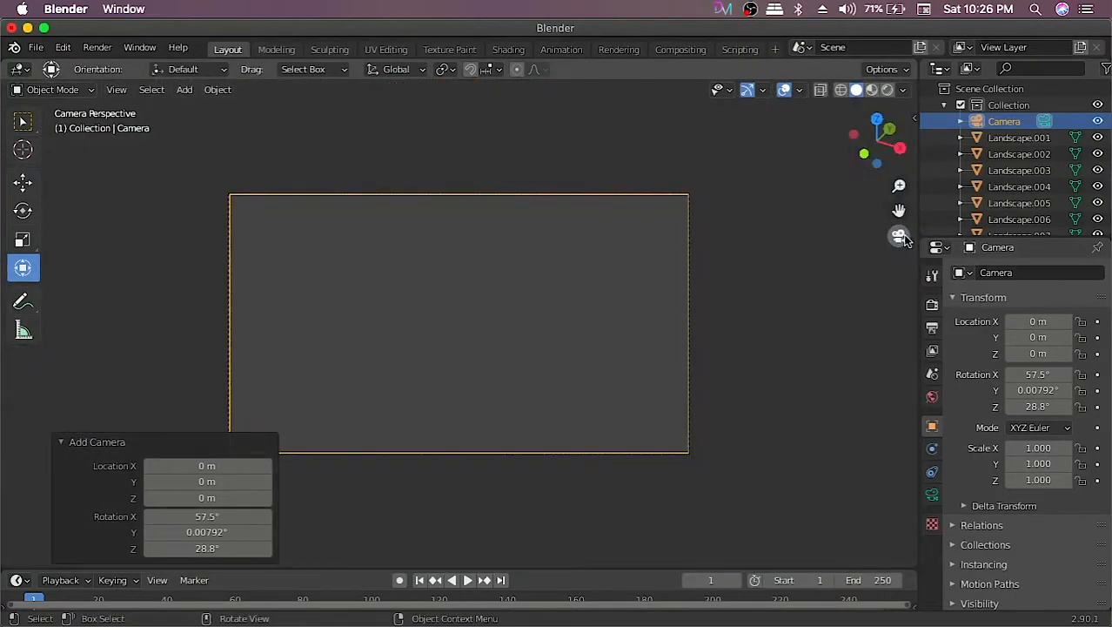
click(899, 235)
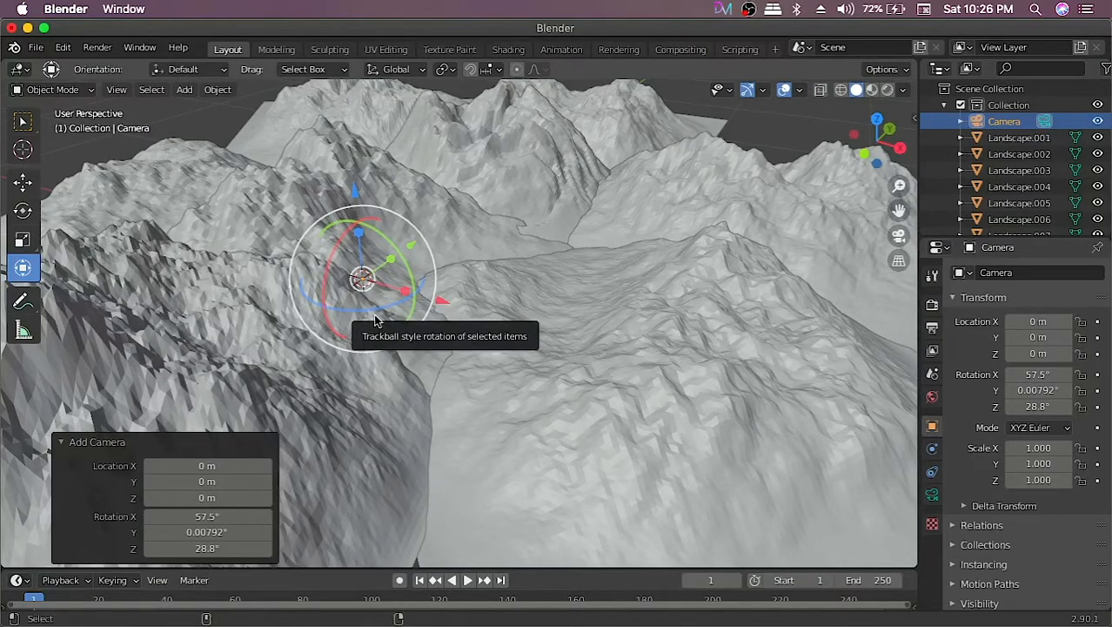
key(ctrl+alt+KP_0)
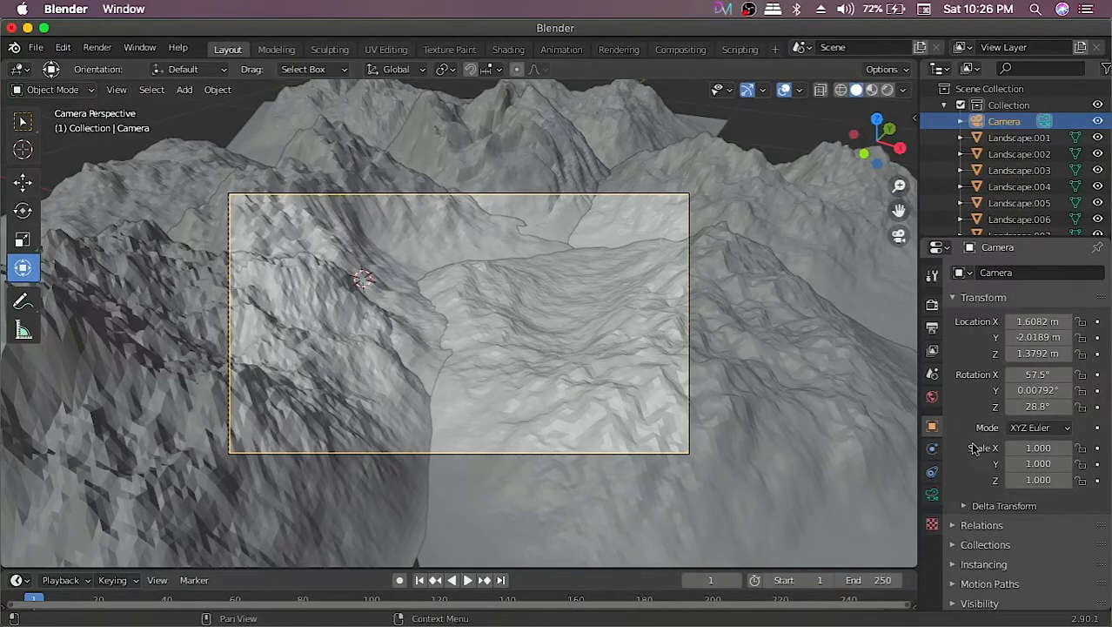
Set the camera's focal length to 32 mm.
click(937, 495)
drag(1060, 351, 1036, 351)
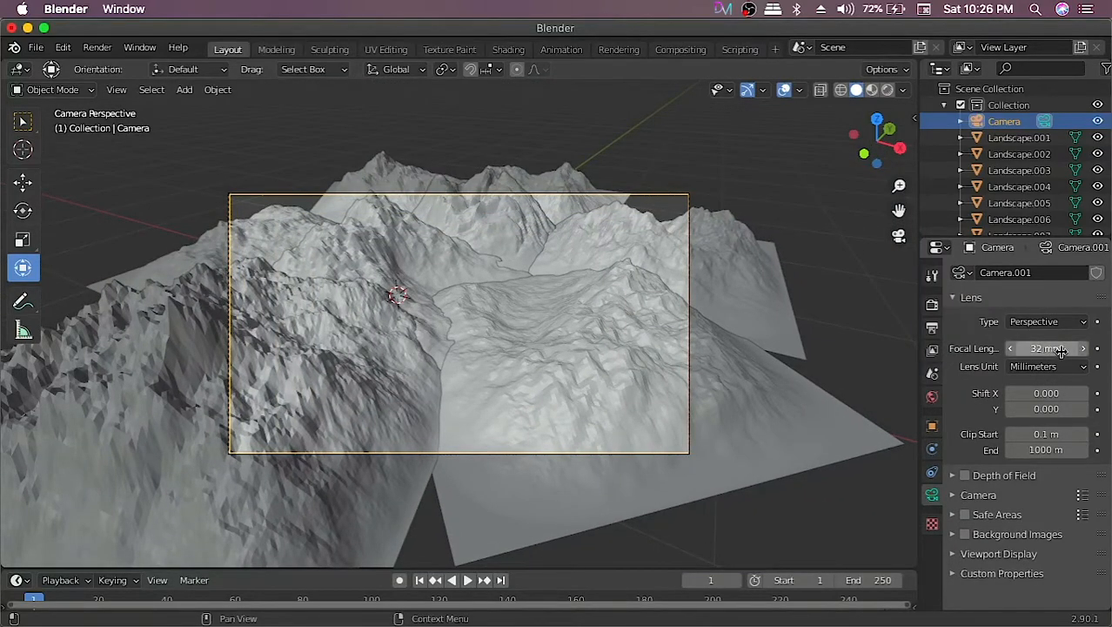
Add a ninth Landscape mesh, adjust its random seed, and place it behind the range, shifting it 1.0652 m along X.
key(shift+a)
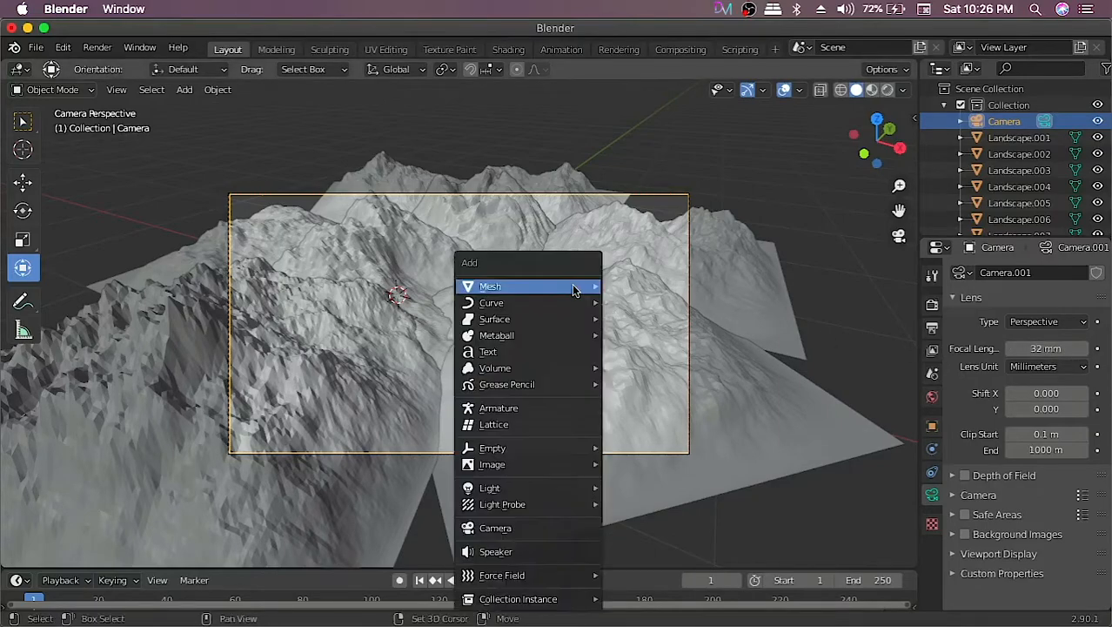
mouse_move(576, 288)
click(670, 467)
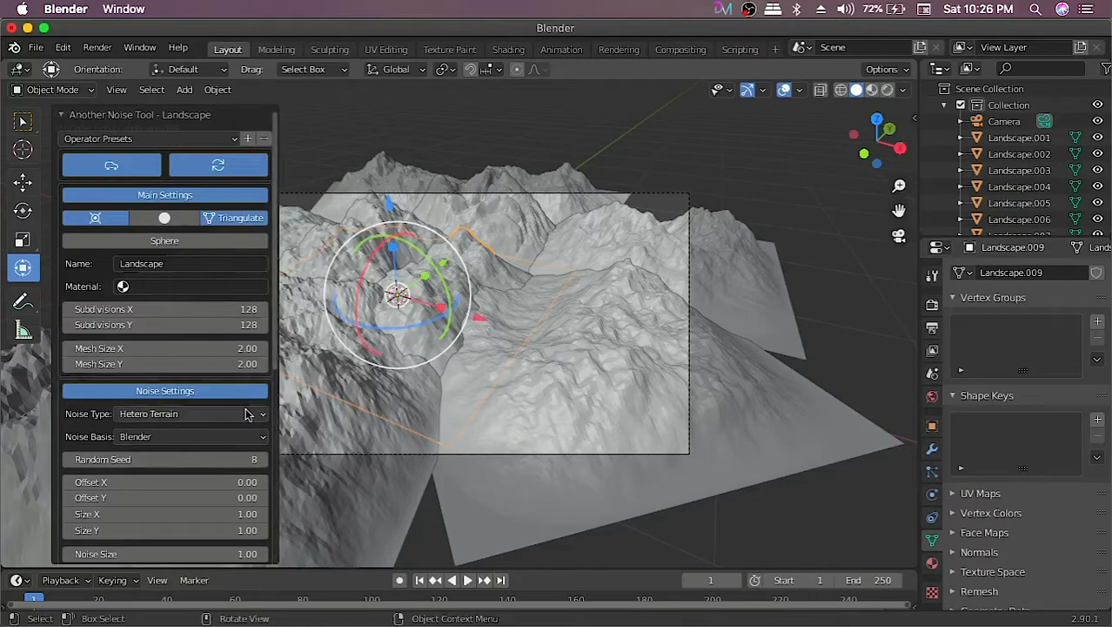
click(68, 458)
drag(442, 273, 708, 271)
key(shift+a)
key(shift+a)
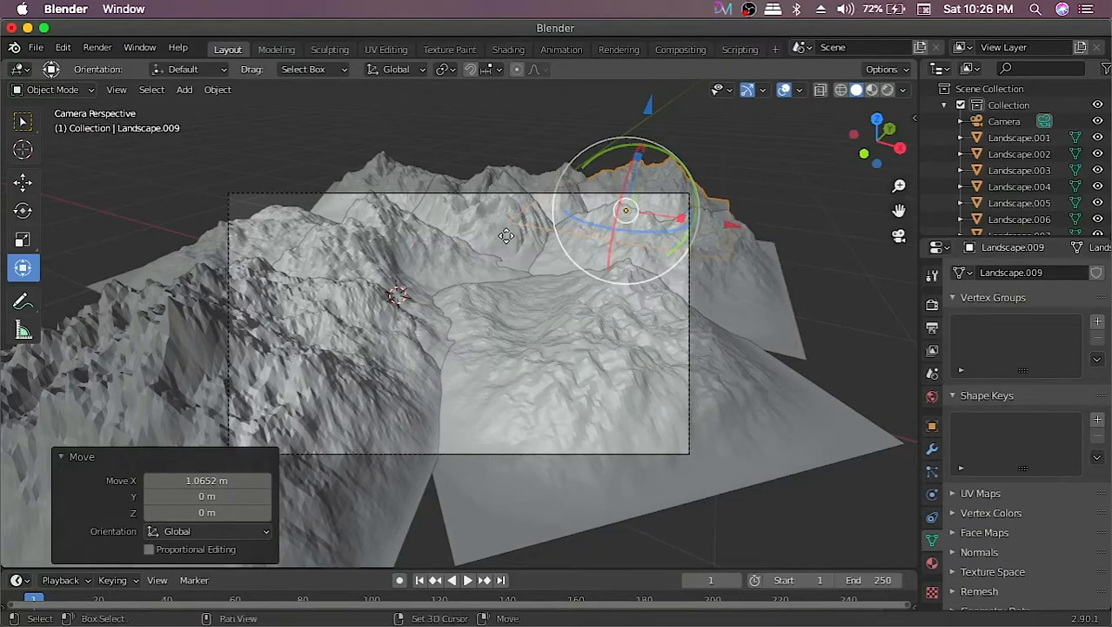
Duplicate the ninth landscape and move the copy -3.292 m in X, -1.865 m in Y and about -0.076 m in Z.
key(shift+d)
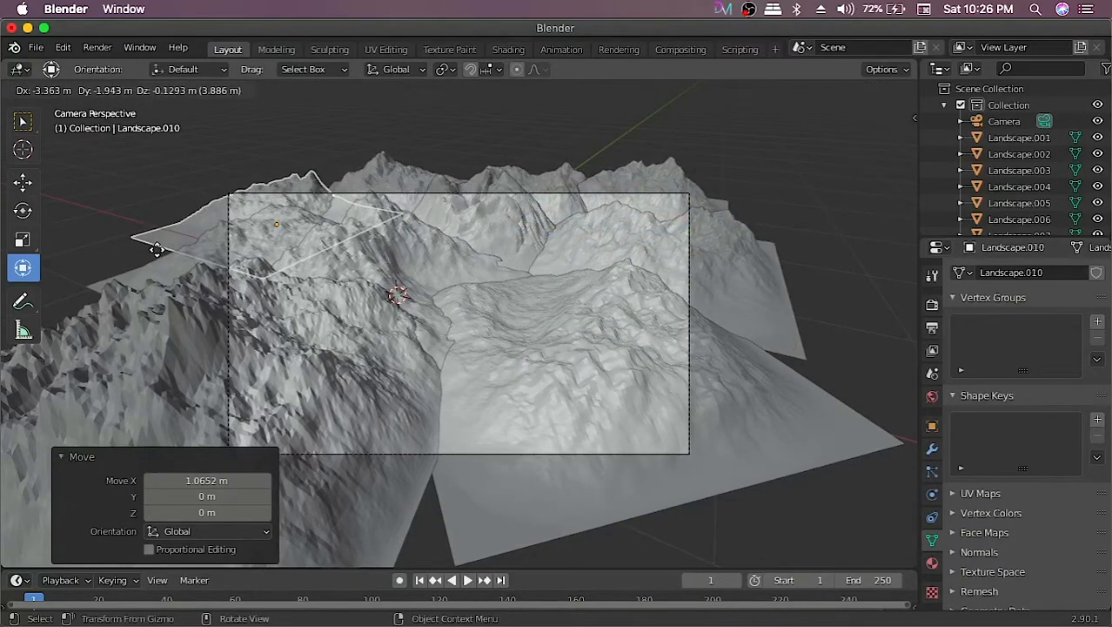
key(x)
key(x)
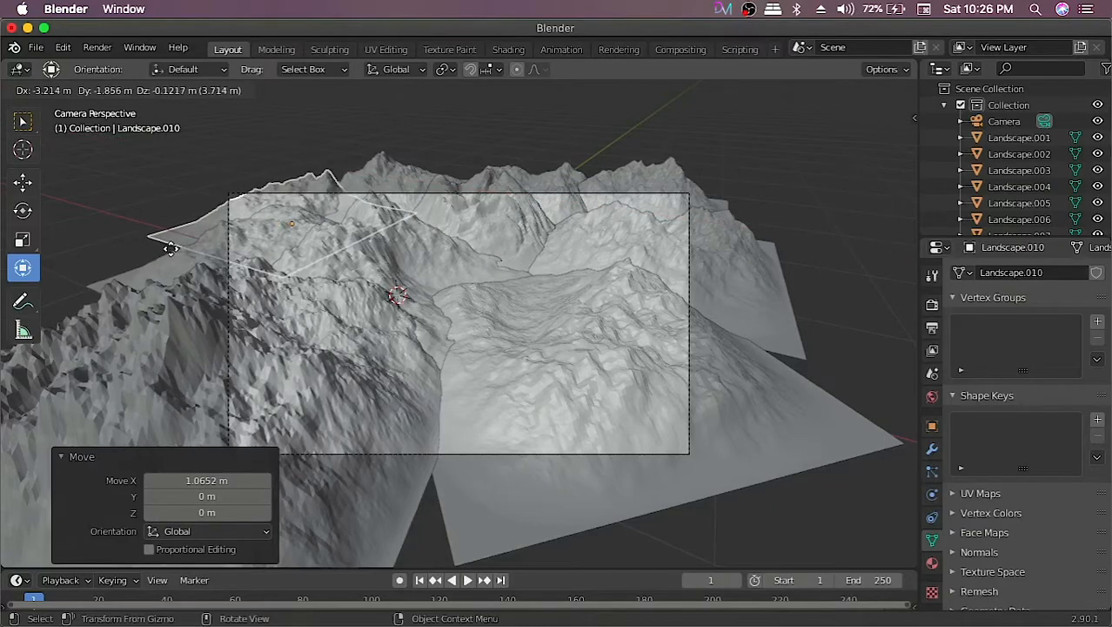
click(164, 244)
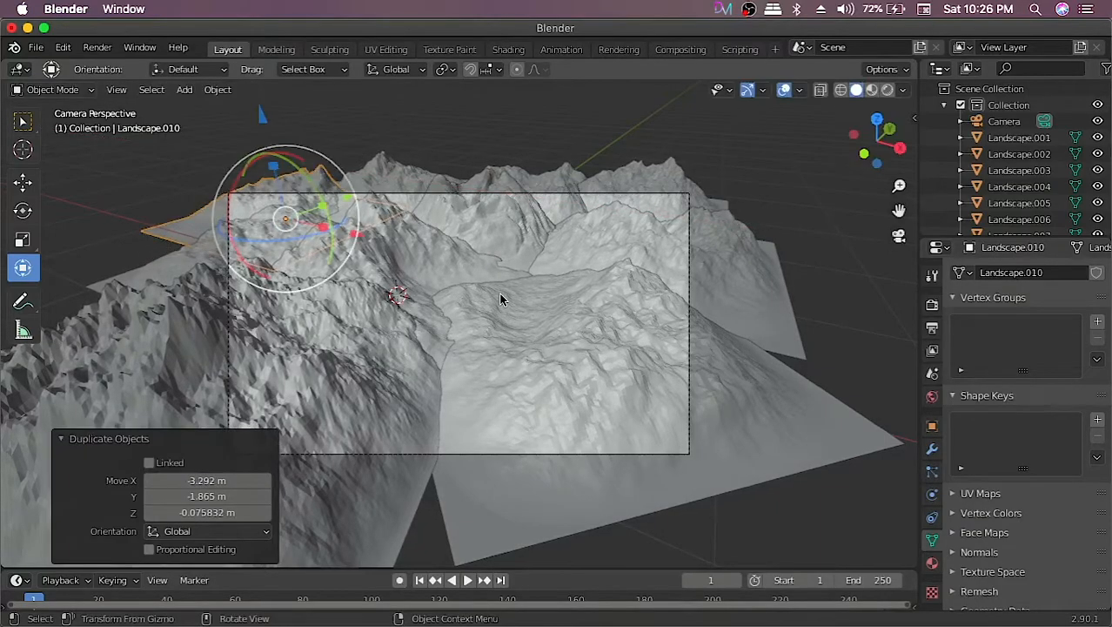
Raise the camera about 0.26 m in two moves, shifting it about -0.15 m in X and 0.11 m in Y.
scroll(500, 299, up, 4)
scroll(500, 298, down, 2)
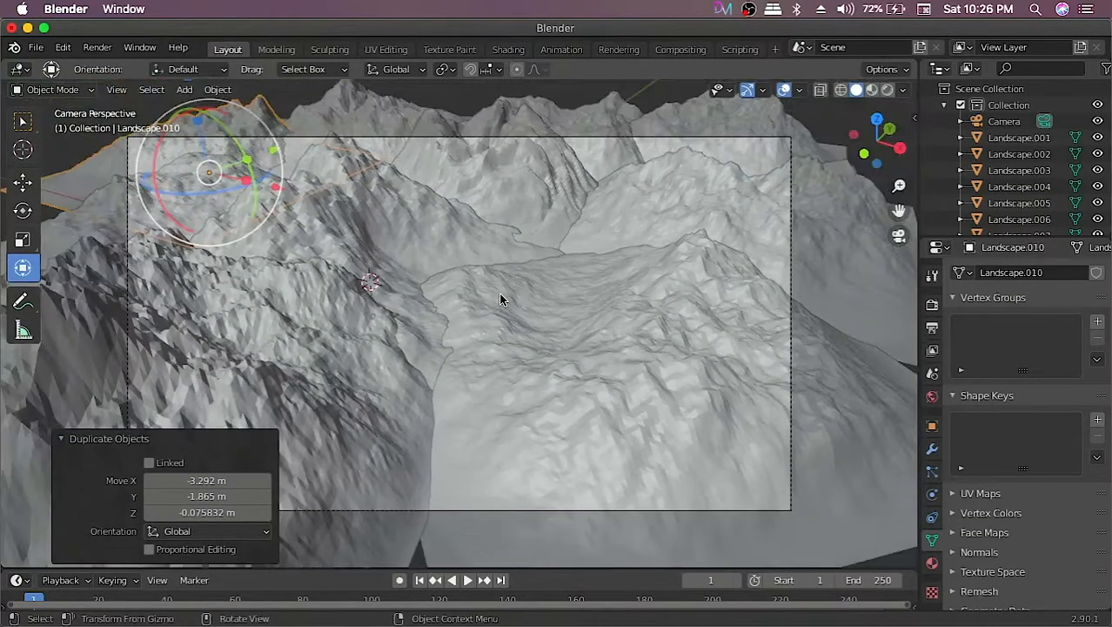
scroll(500, 298, up, 1)
click(1005, 122)
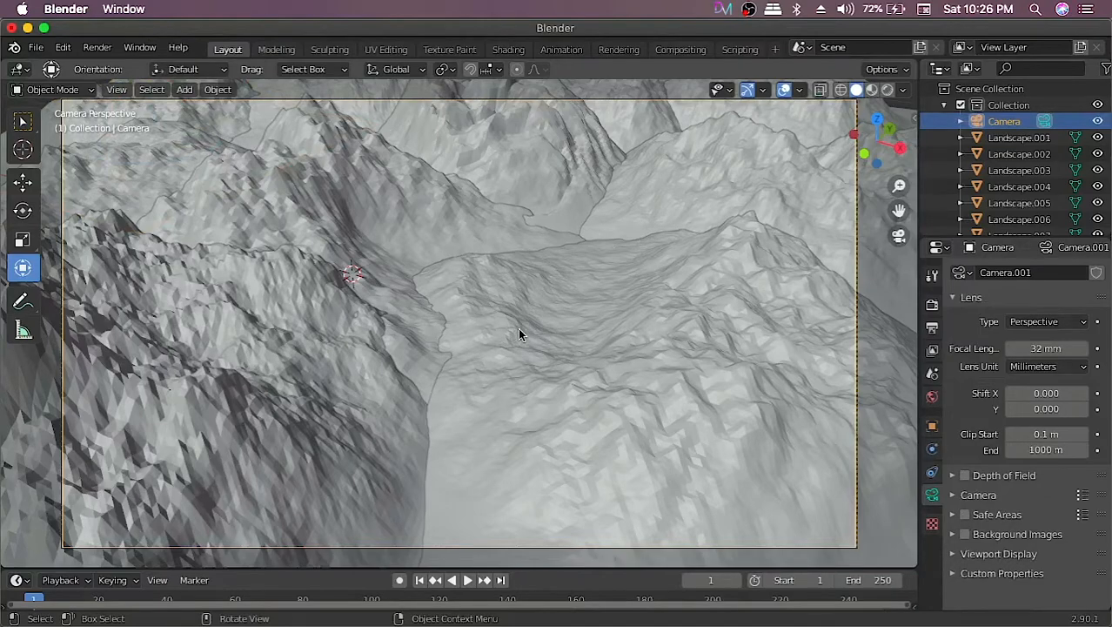
key(g)
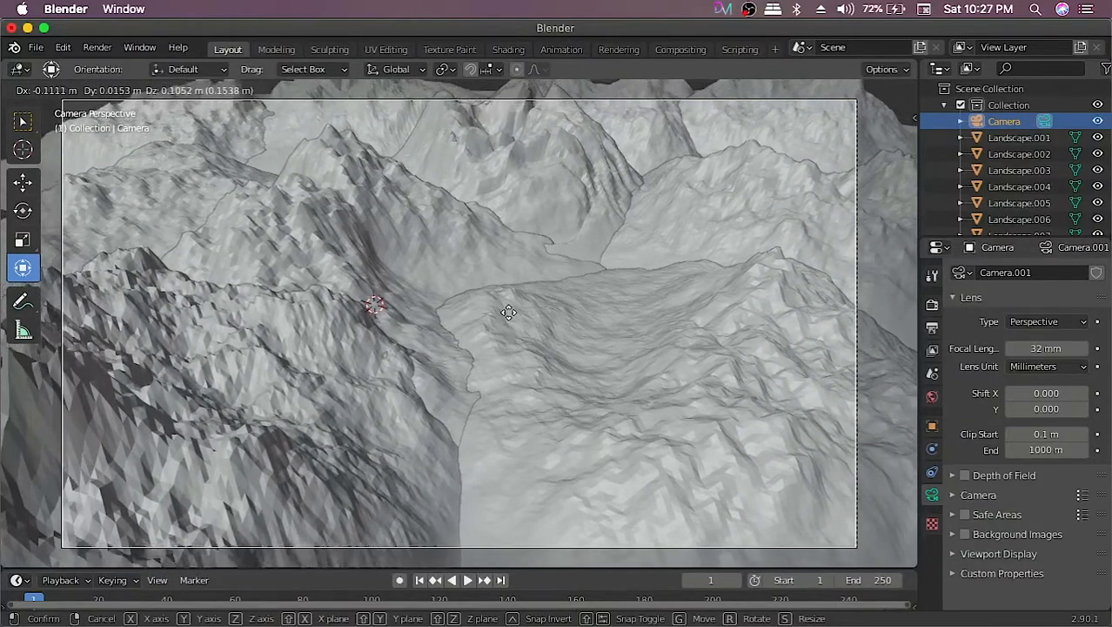
click(512, 305)
key(g)
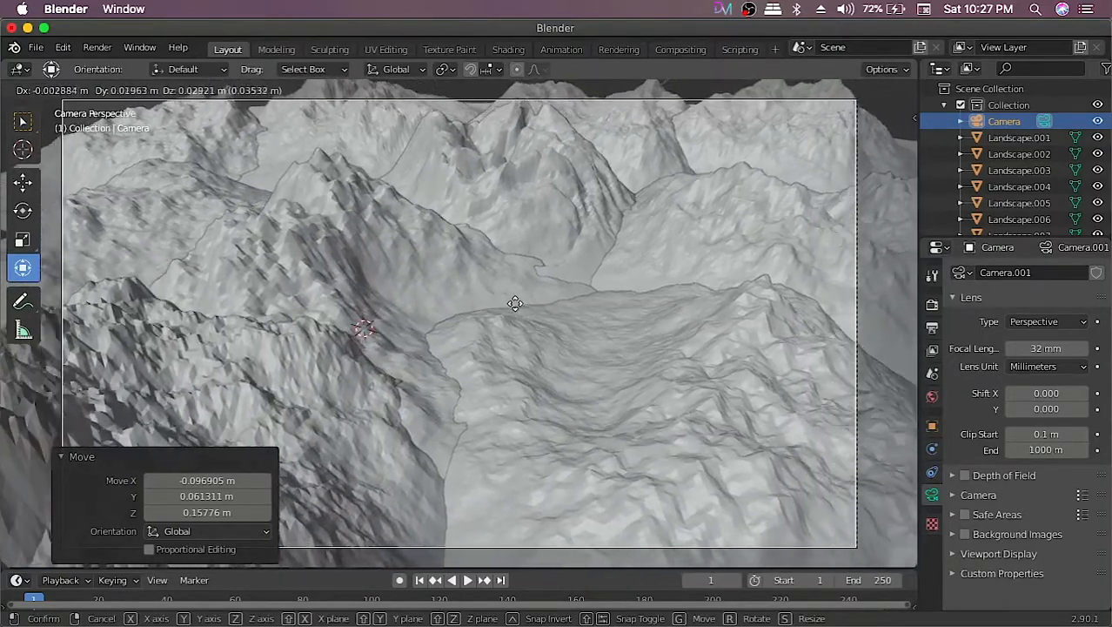
click(510, 296)
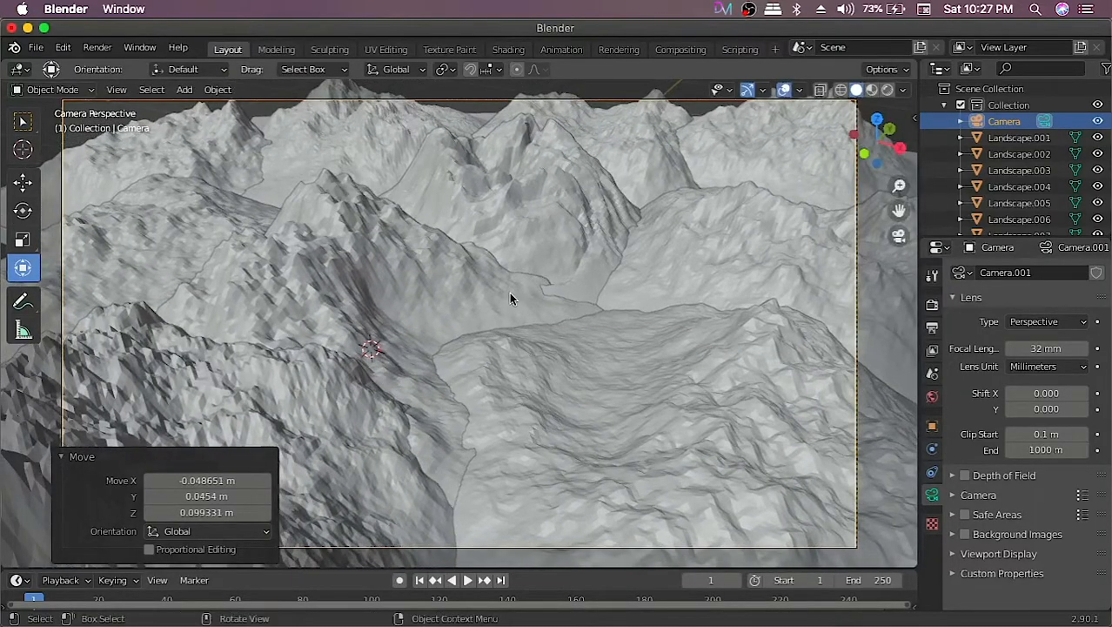
Tilt the camera 0.573° with a trackball rotation and move it about 0.113 m in X, 0.025 m in Y and -0.053 m in Z.
key(r)
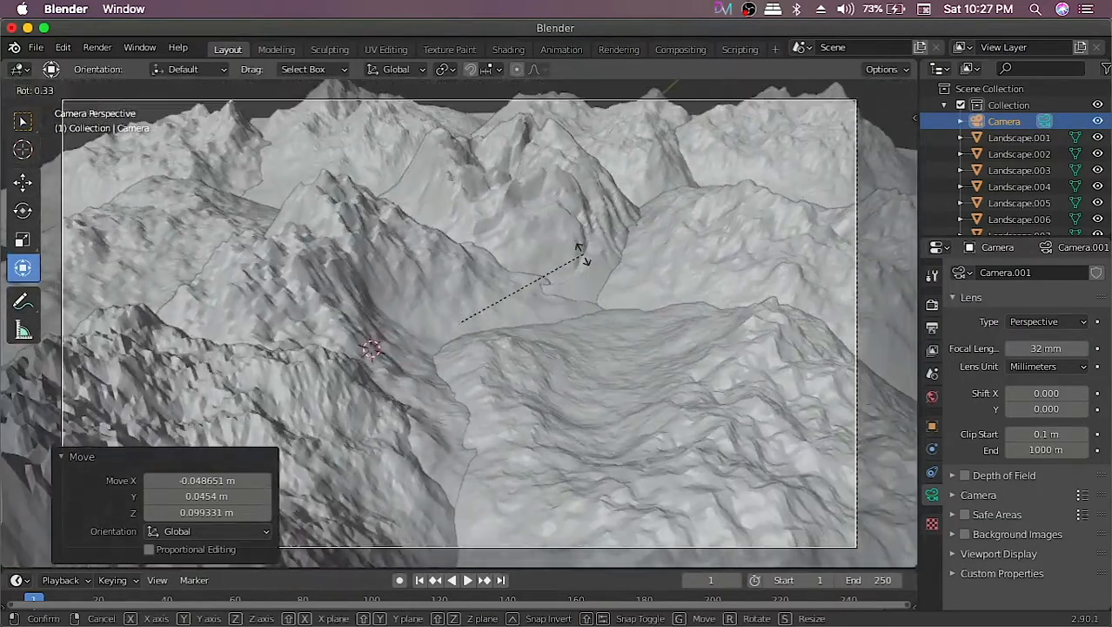
key(r)
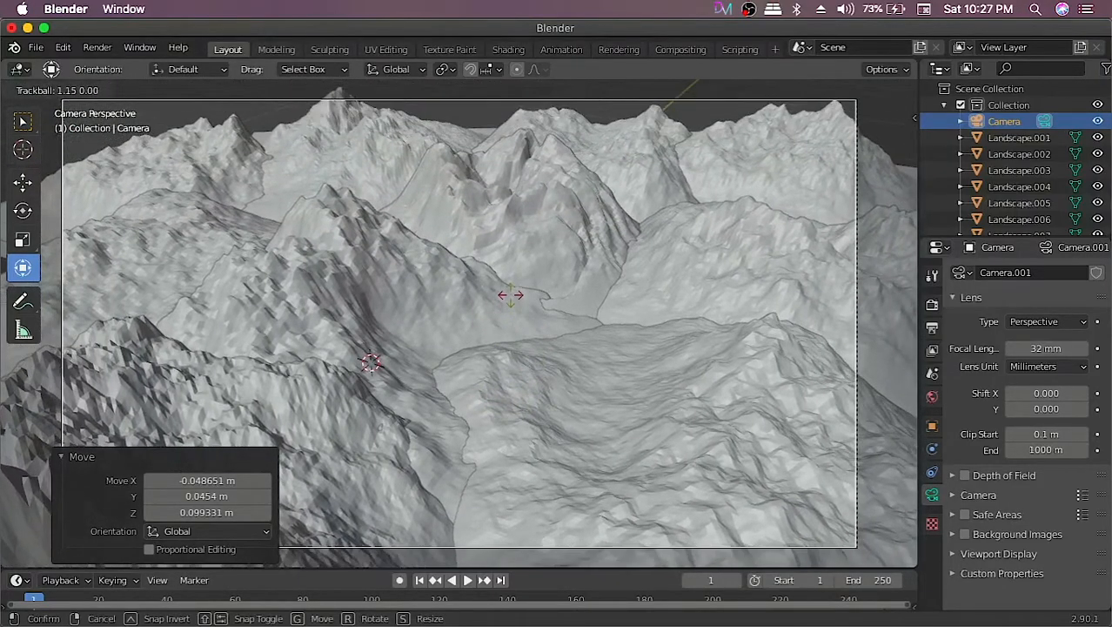
click(511, 294)
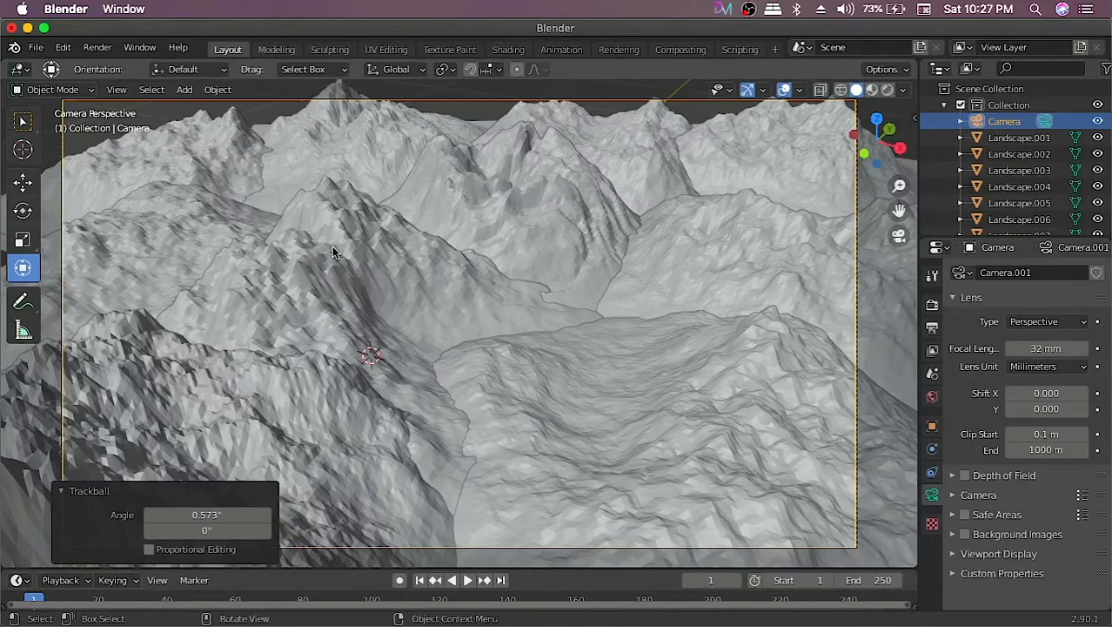
key(g)
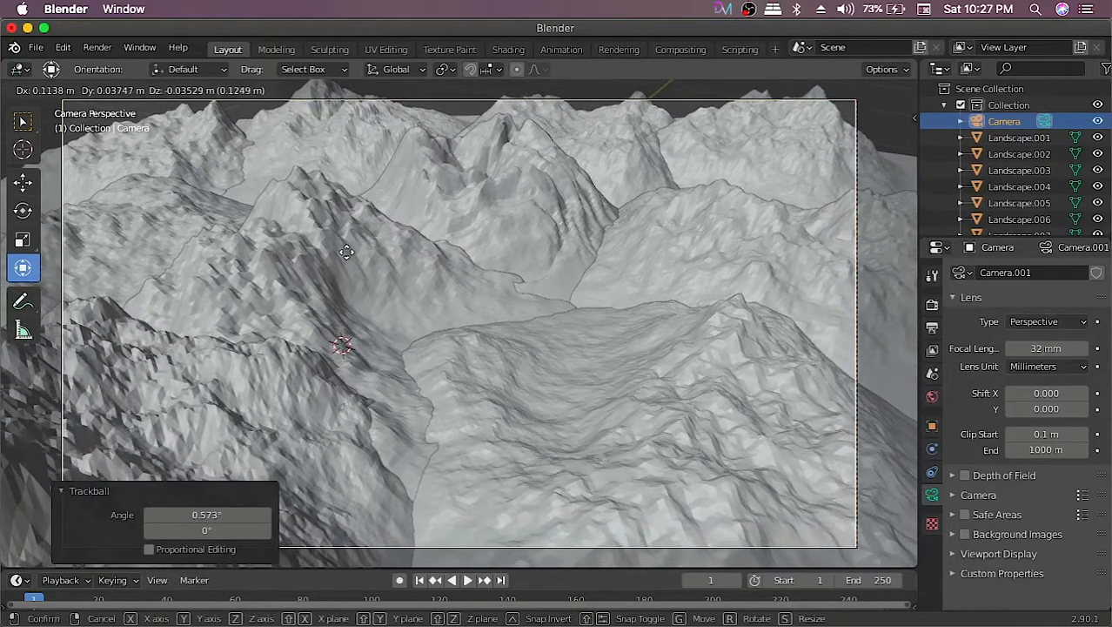
click(346, 254)
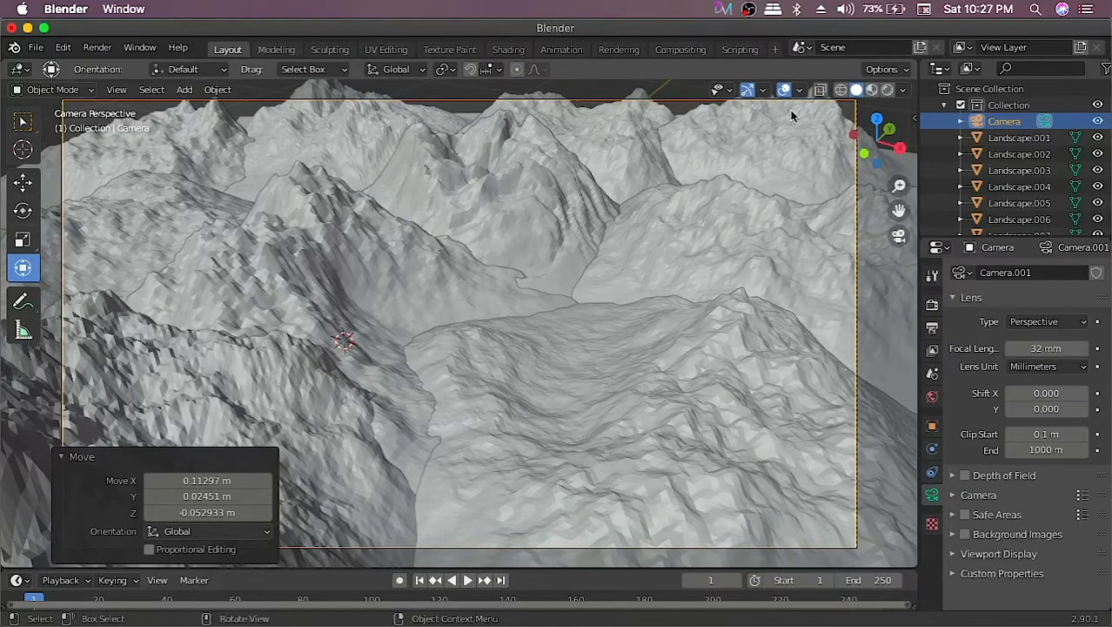
Enable Ambient Occlusion, Bloom and Screen Space Reflections for the Eevee render.
click(931, 306)
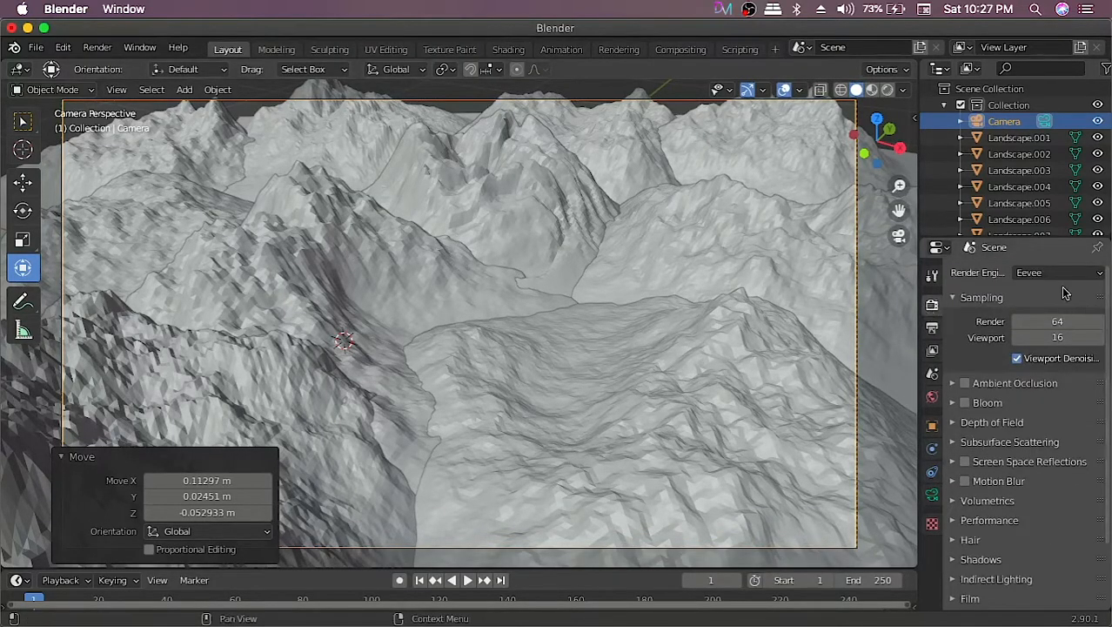
click(966, 384)
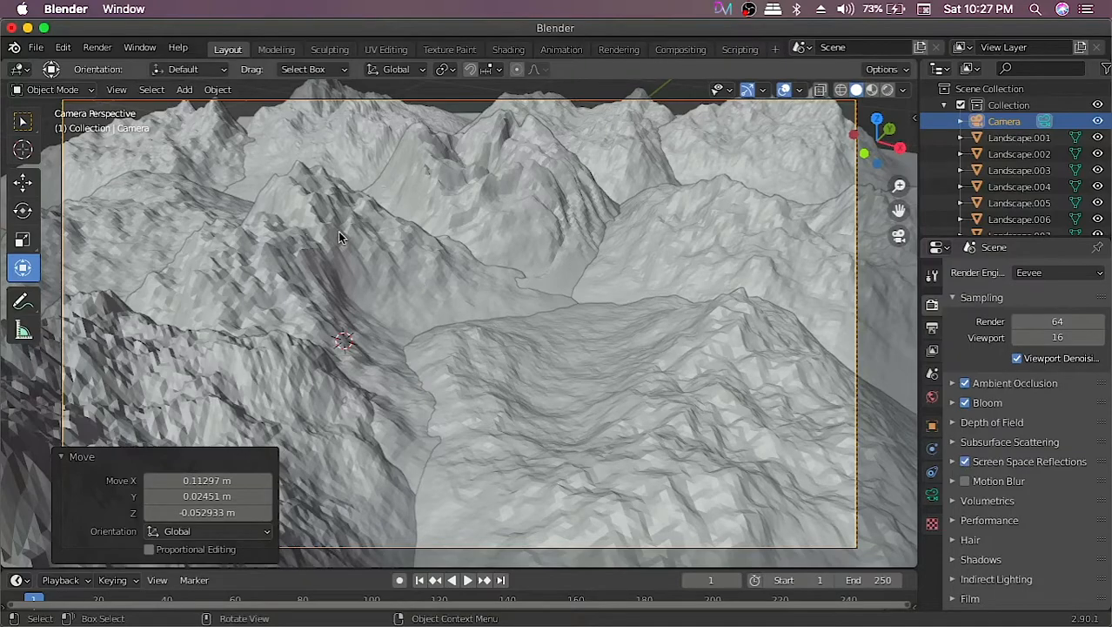
Add a point light at the world origin and raise it 1.1875 m along Z.
key(shift+a)
mouse_move(367, 226)
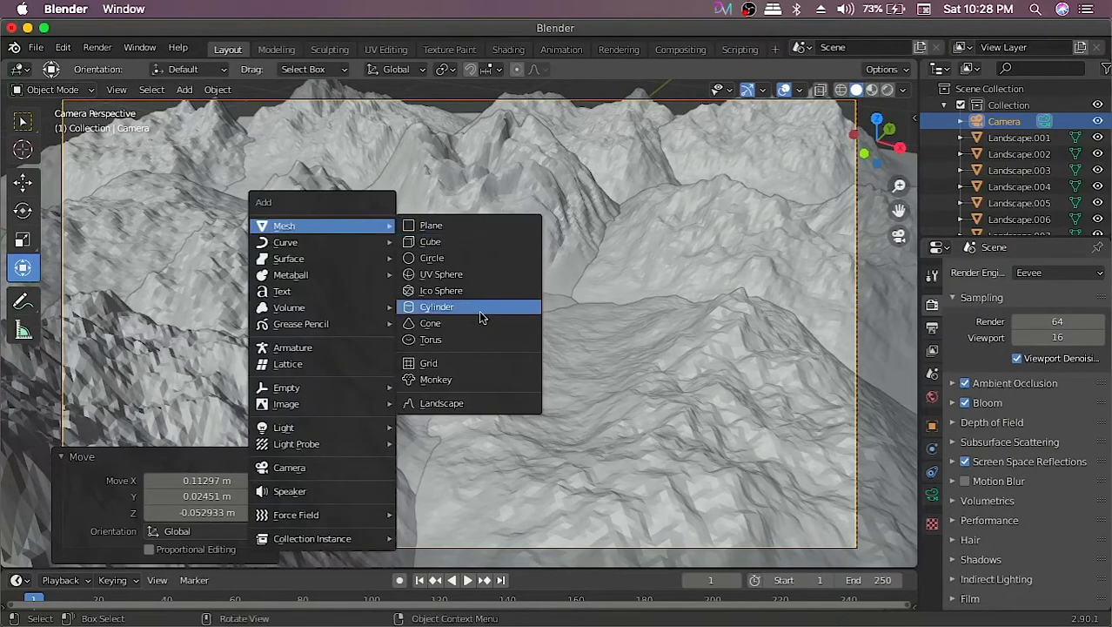
mouse_move(321, 403)
mouse_move(336, 425)
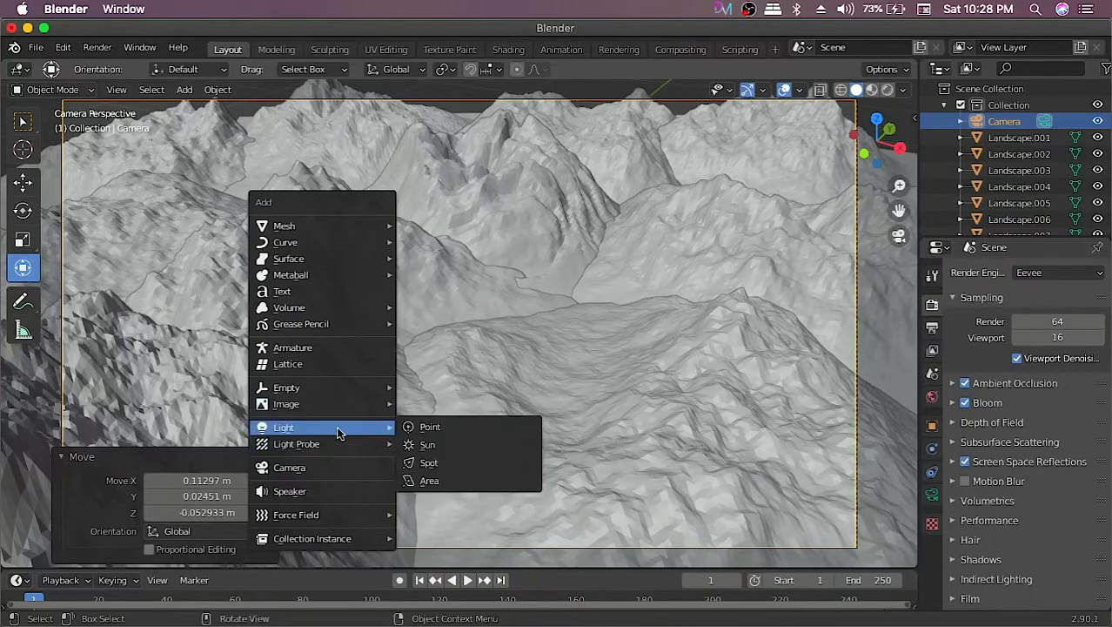
click(440, 430)
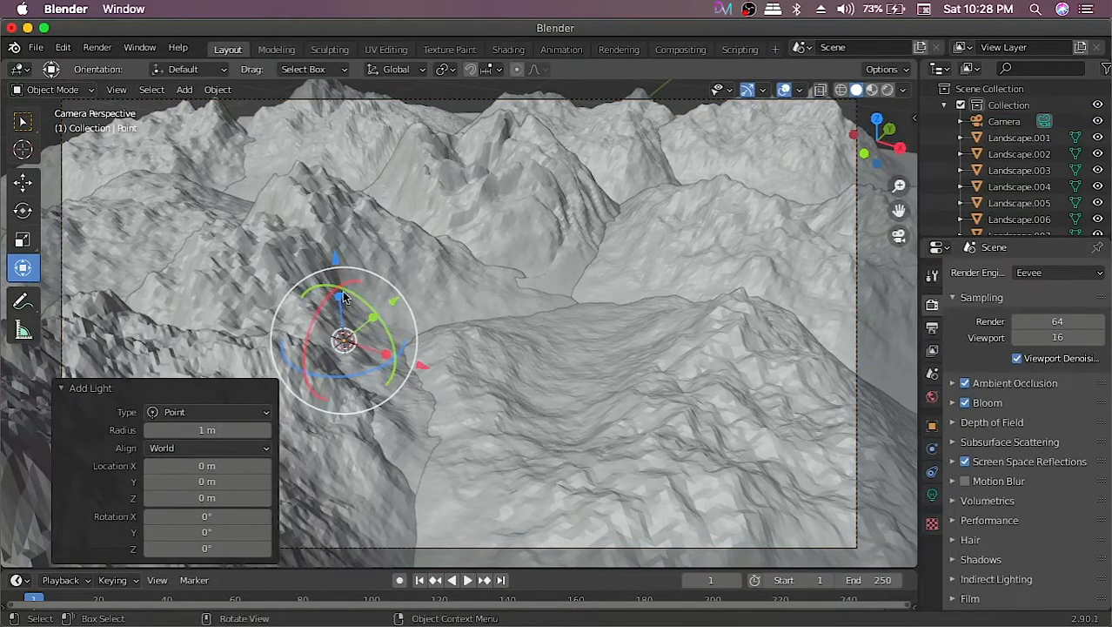
drag(345, 297, 278, 440)
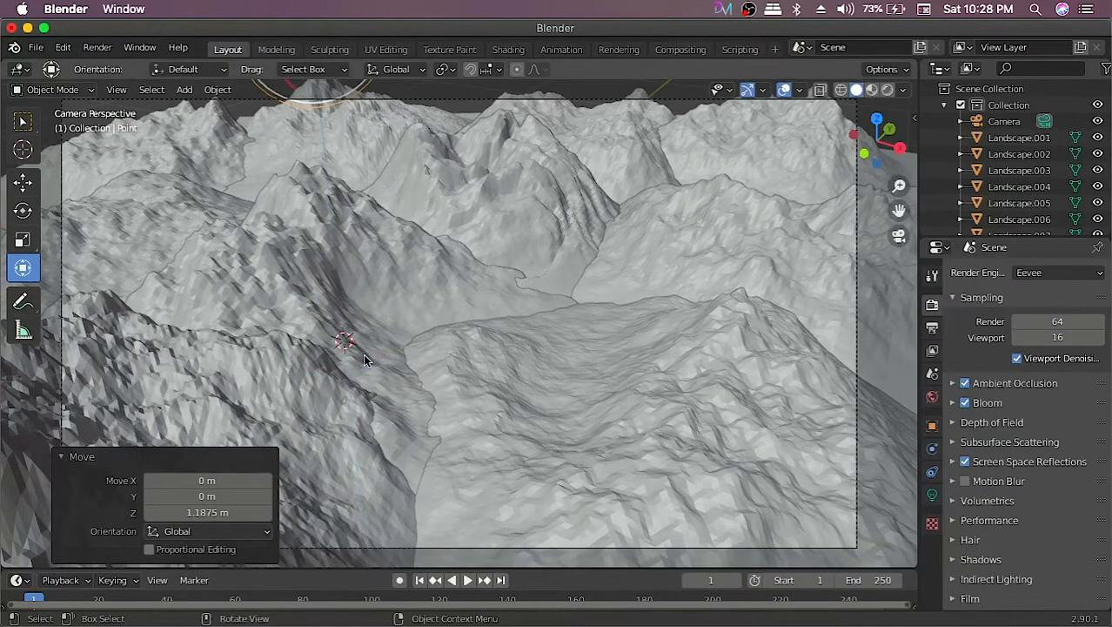
Move the point light -0.88678 m along Y and lower it by 0.07902 m beside the mountains.
scroll(376, 394, up, 3)
scroll(378, 399, down, 2)
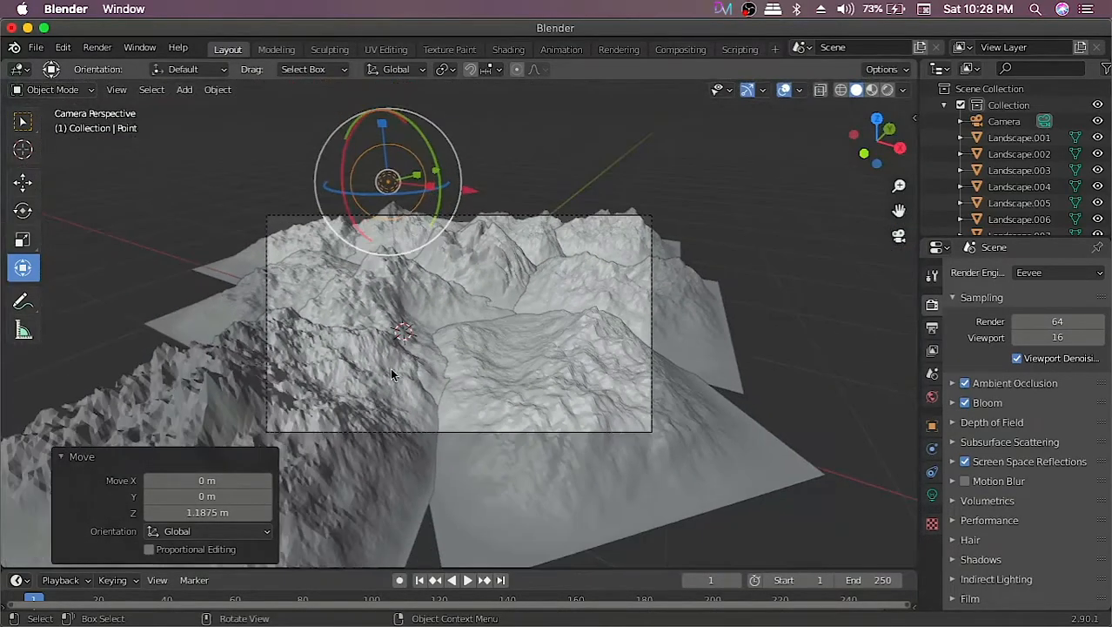
drag(432, 172, 306, 214)
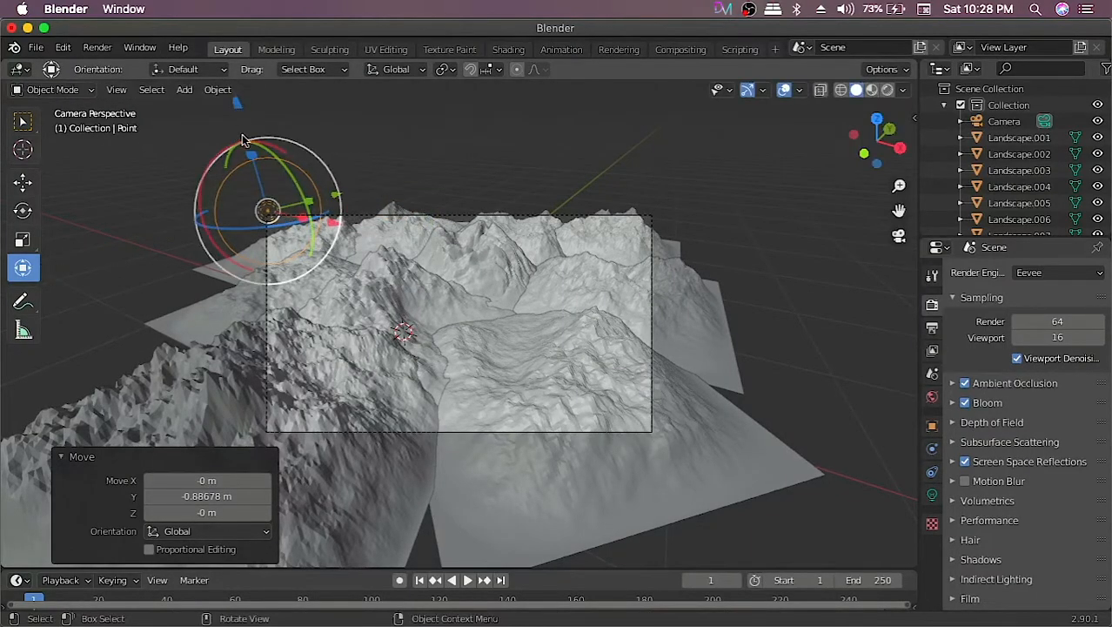
mouse_move(241, 108)
mouse_down()
mouse_move(249, 137)
mouse_move(236, 109)
mouse_up()
scroll(419, 393, down, 2)
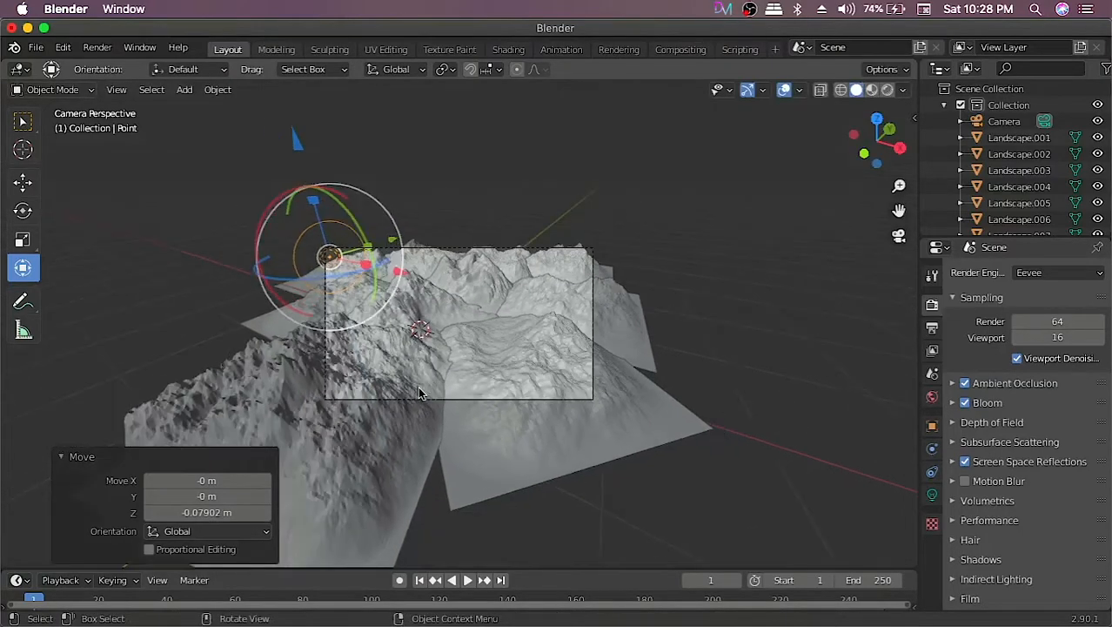
scroll(419, 394, up, 4)
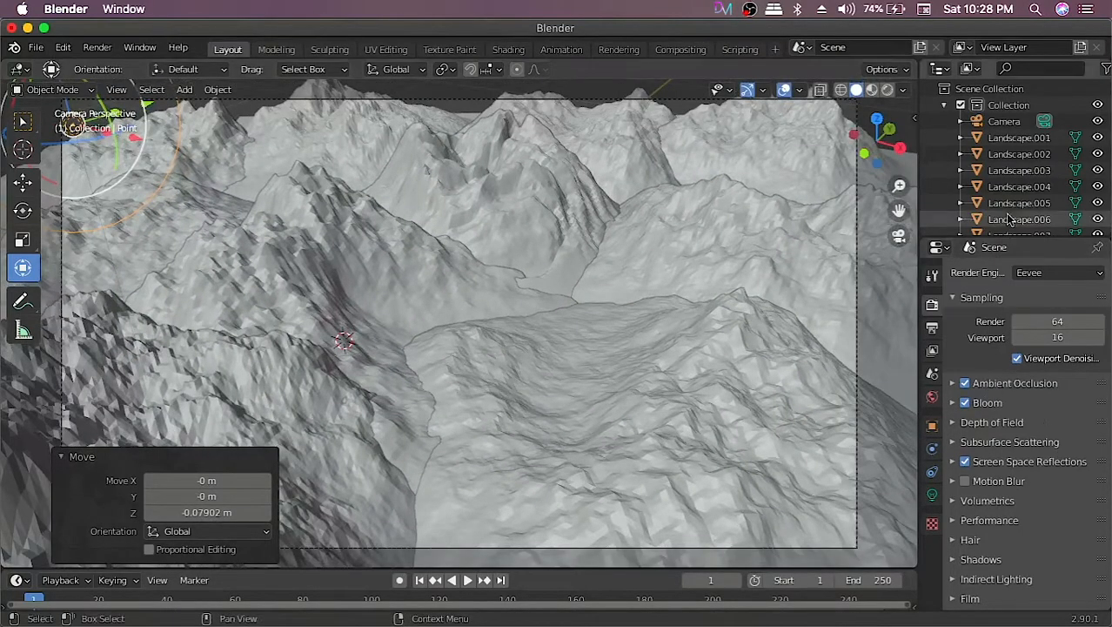
Set the point light's power to 1000 W.
scroll(992, 156, down, 4)
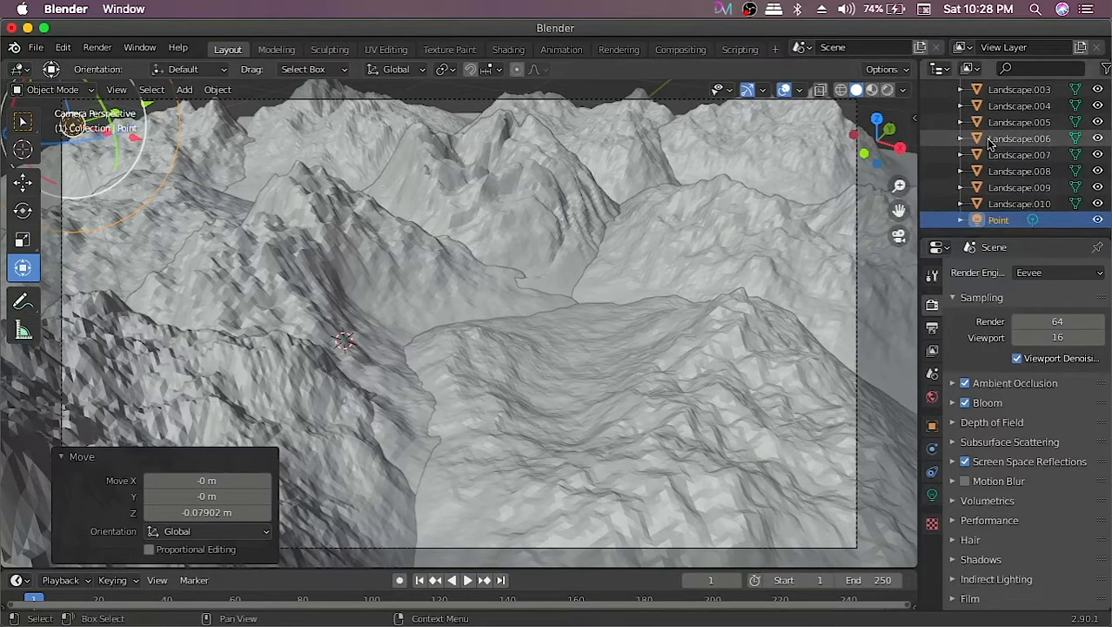
click(998, 219)
click(932, 494)
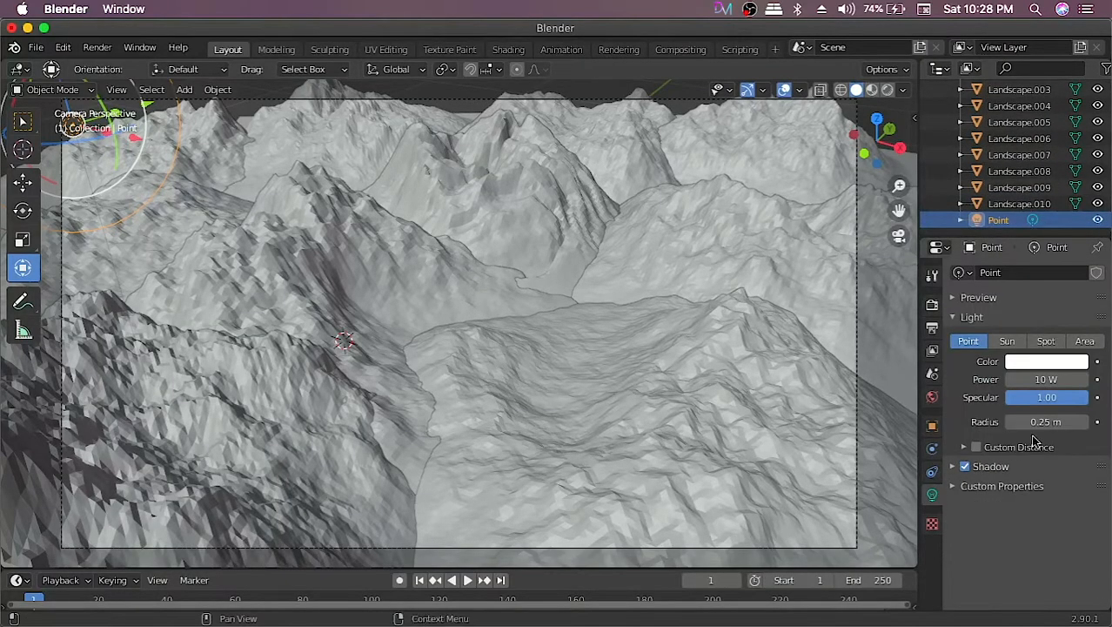
click(1042, 381)
click(1021, 381)
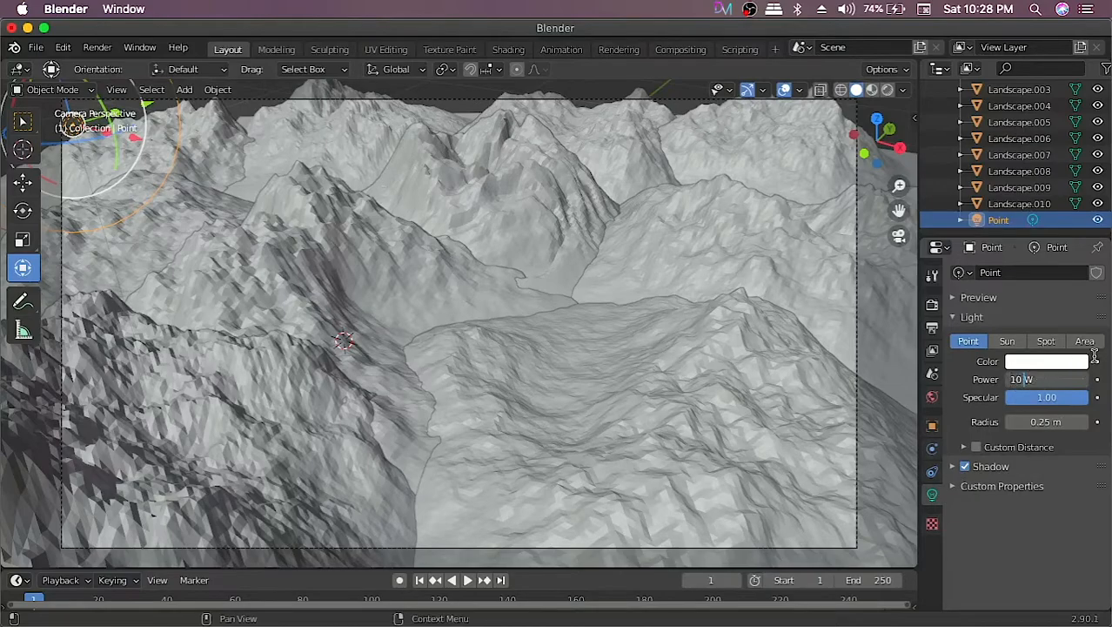
key(BackSpace)
key(Return)
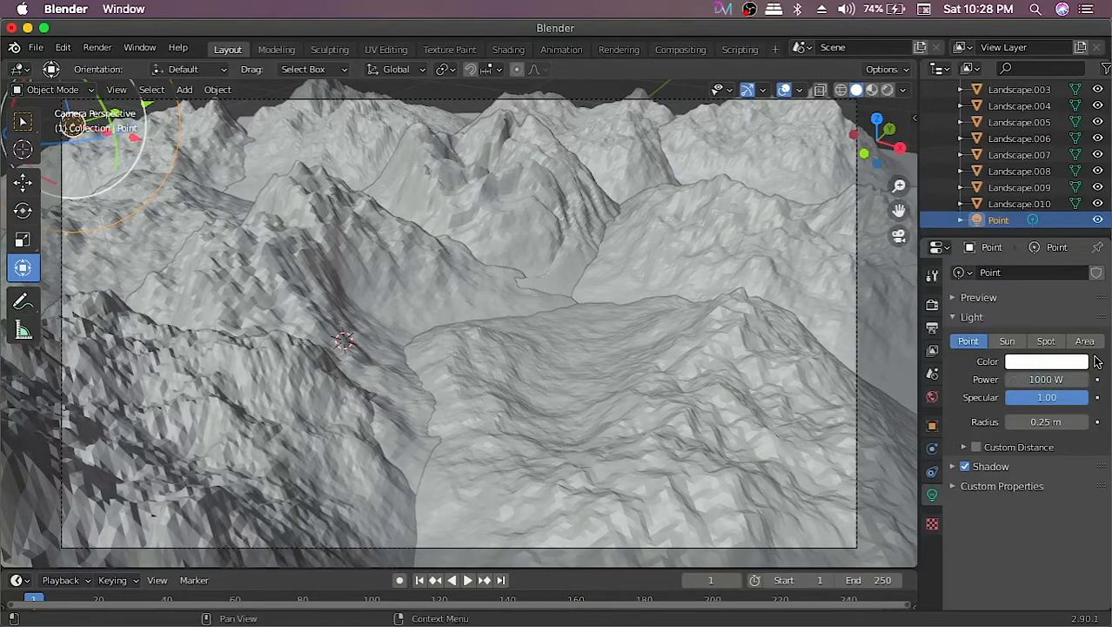
Change the point light's color to a warm orange.
click(1047, 361)
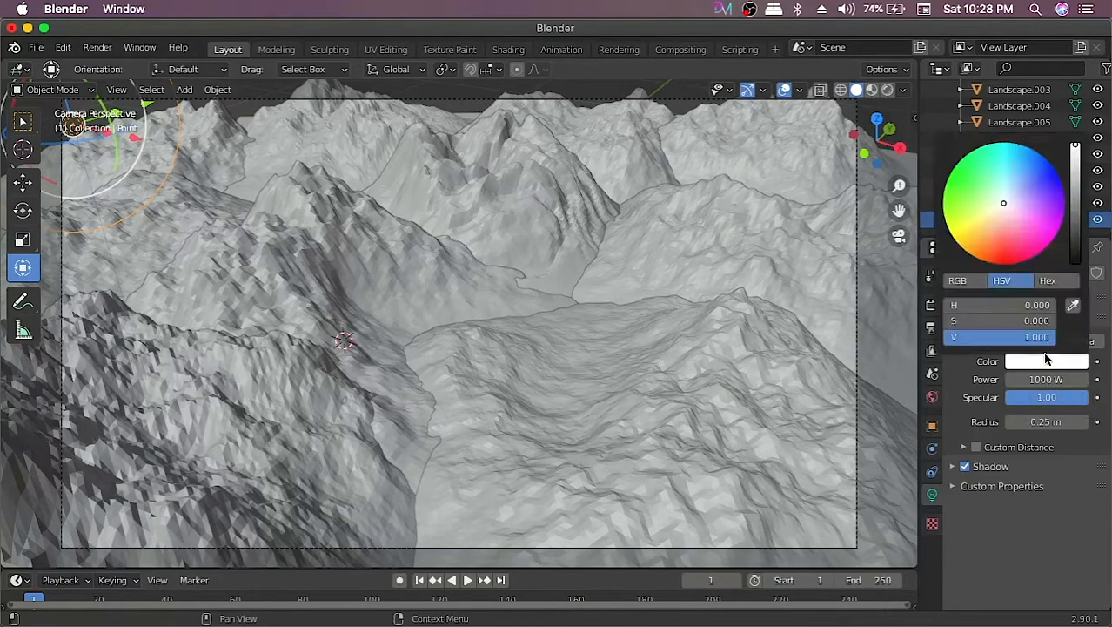
click(991, 231)
drag(991, 233, 980, 250)
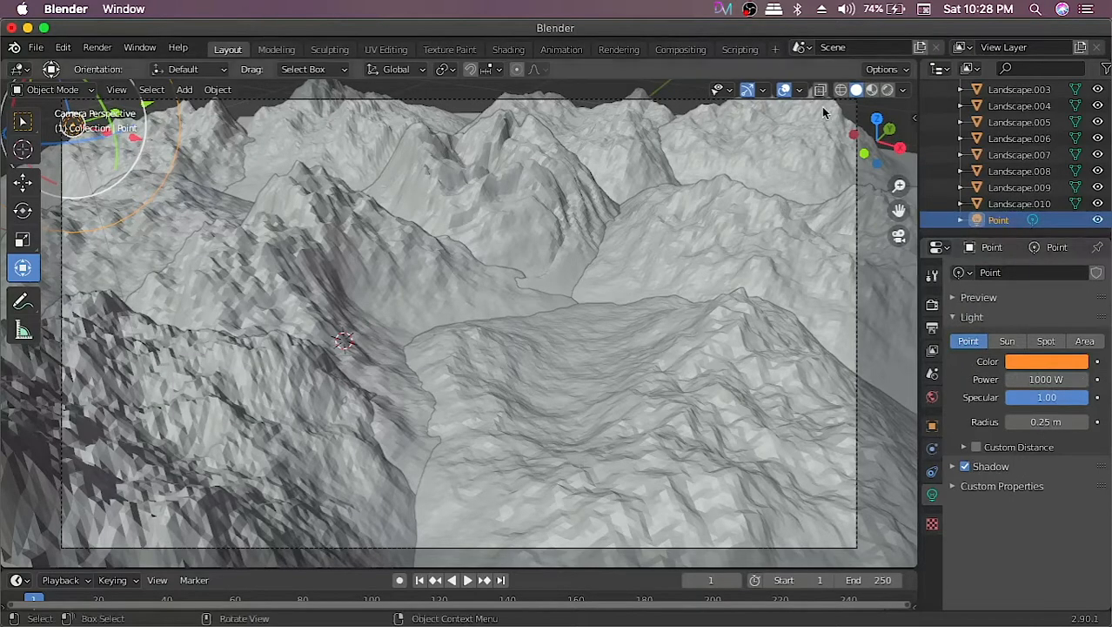
Preview the orange-lit mountains through the camera in rendered shading.
click(887, 90)
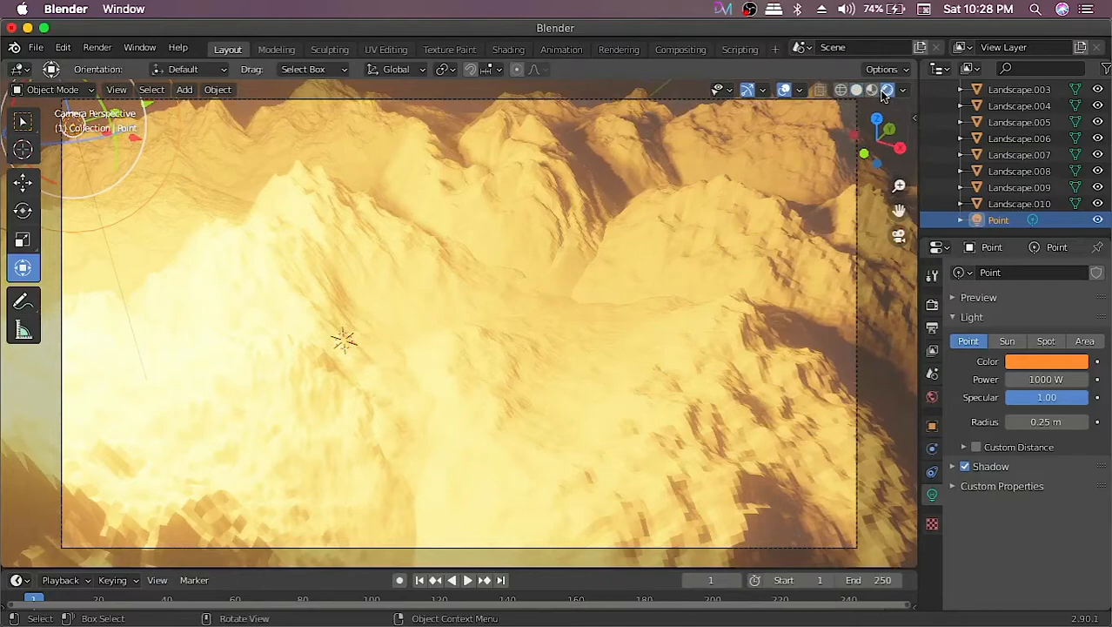
key(KP_0)
key(KP_0)
key(KP_0)
key(KP_0)
scroll(139, 167, down, 2)
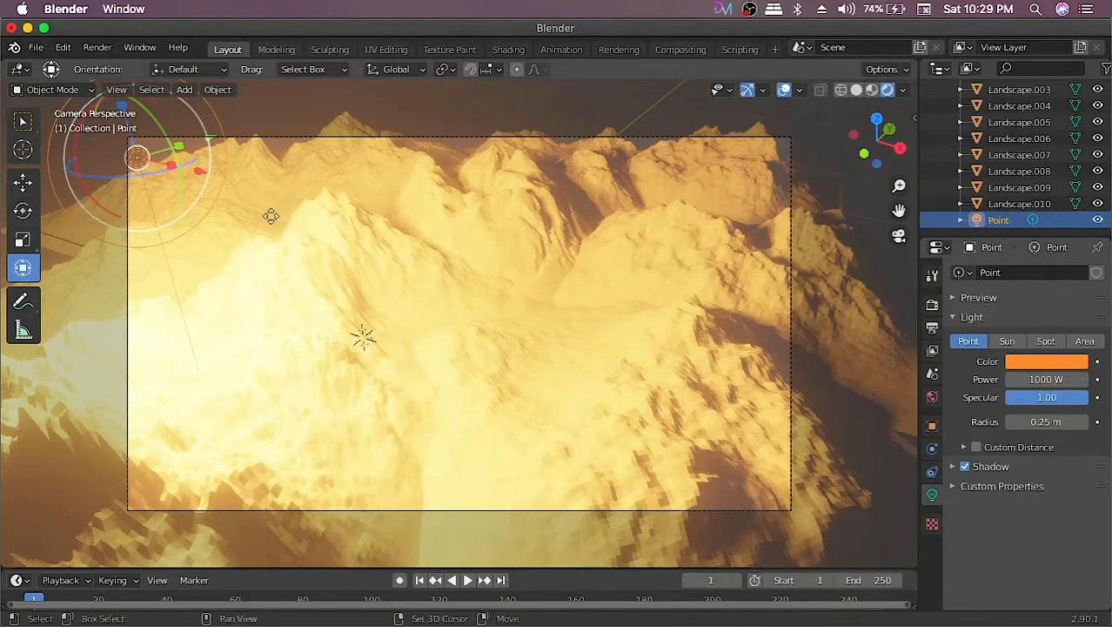
Duplicate the orange point light 1.8059 m along Y, and offset the copy by 1.0584 m X, 0.59677 m Y and 0.020882 m Z.
key(shift+d)
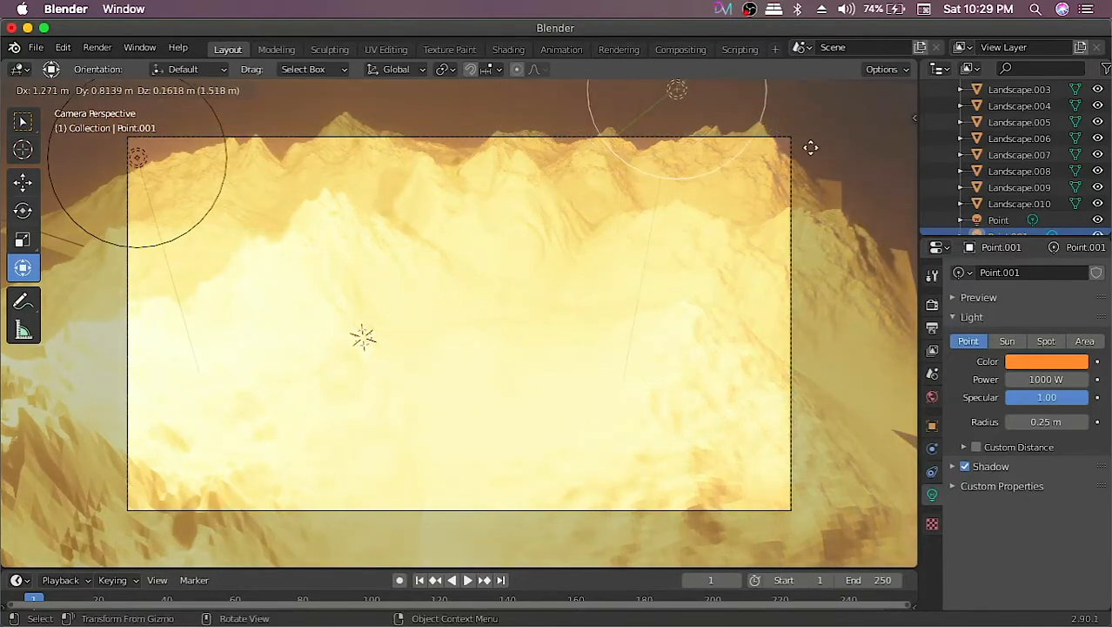
key(y)
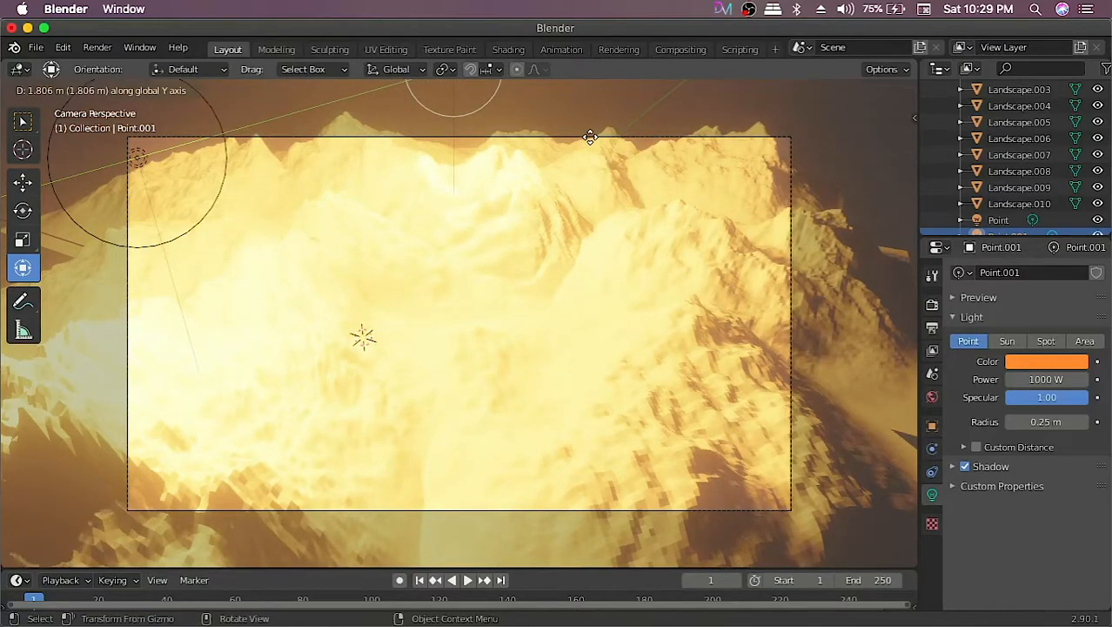
click(590, 141)
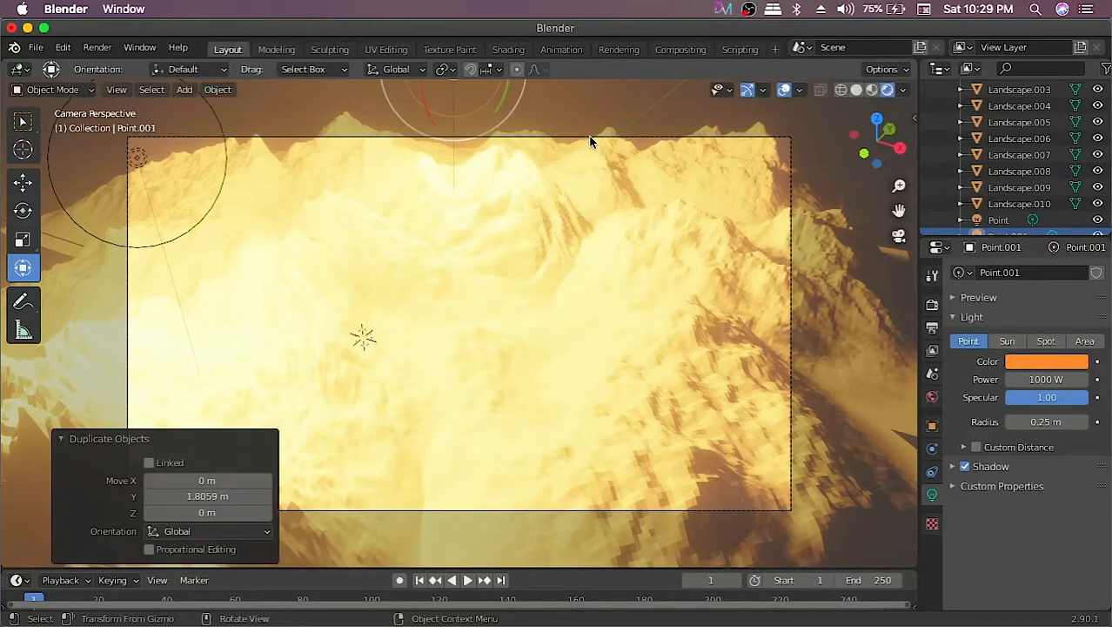
key(shift+d)
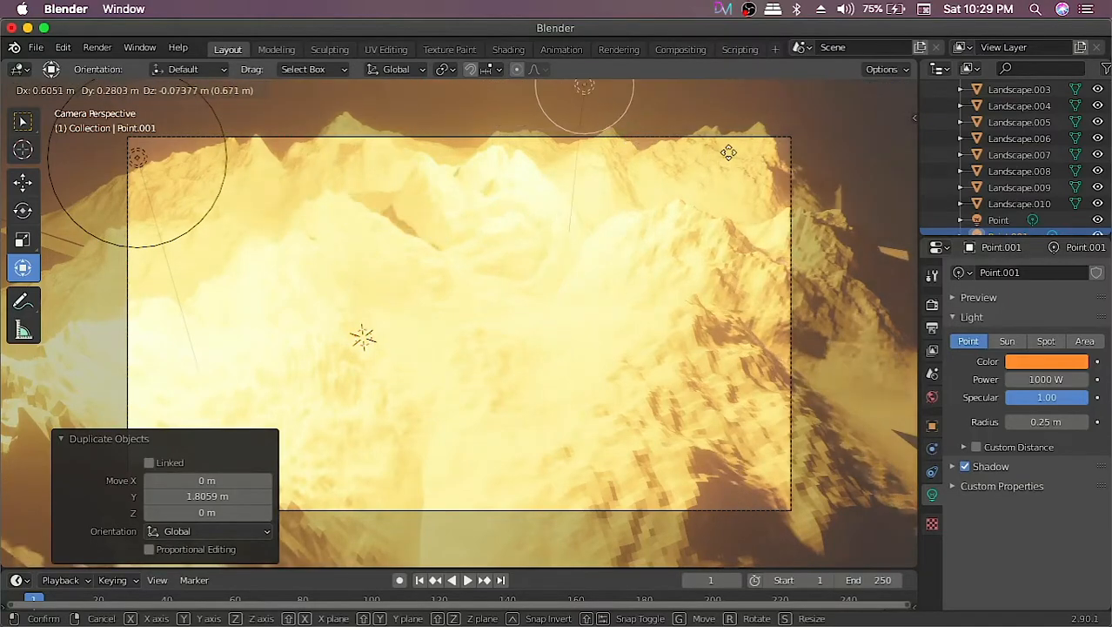
click(829, 130)
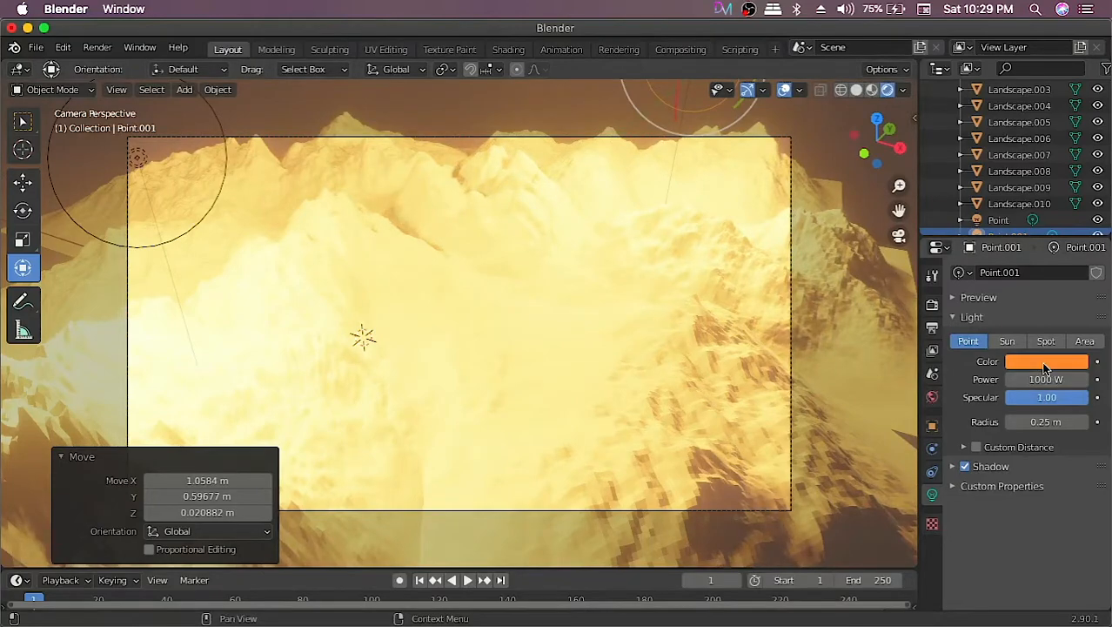
Change the duplicated point light's color to a pale blue.
click(1044, 361)
click(1035, 231)
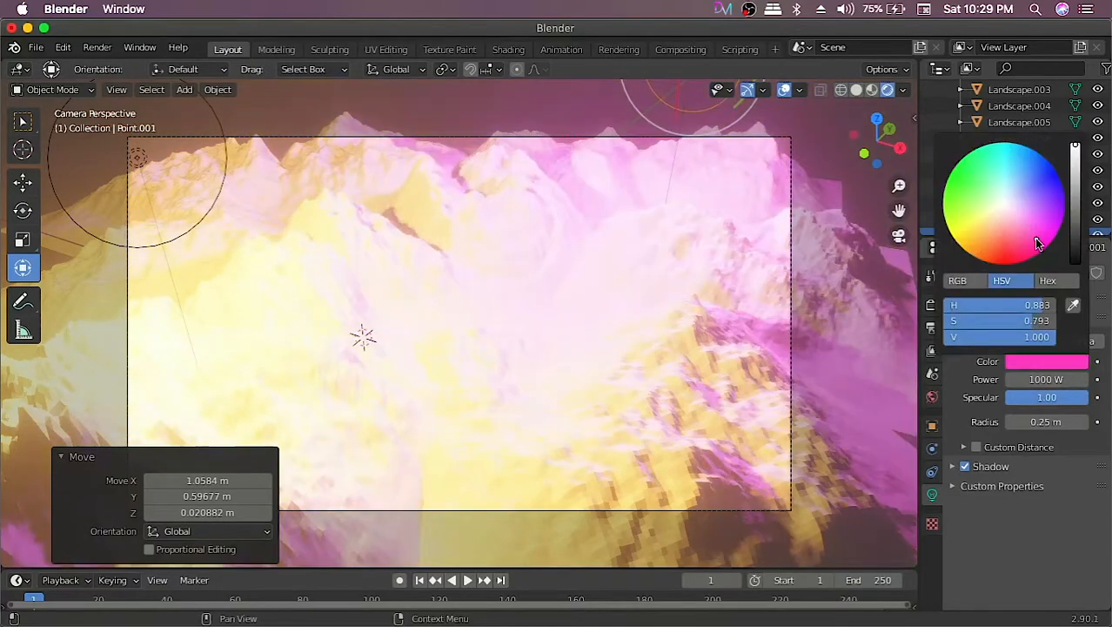
mouse_move(1038, 231)
mouse_down()
mouse_move(1015, 201)
mouse_move(1022, 183)
mouse_up()
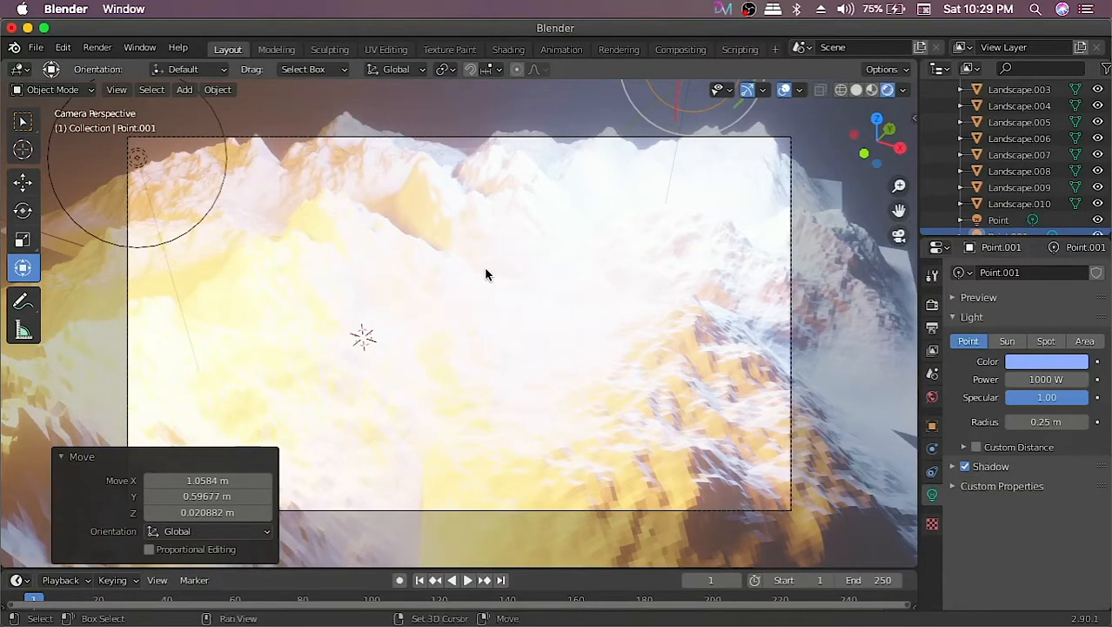
Add a 2 m cube at the world origin and scale it by 1.960 to enclose the mountains and lights.
key(shift+a)
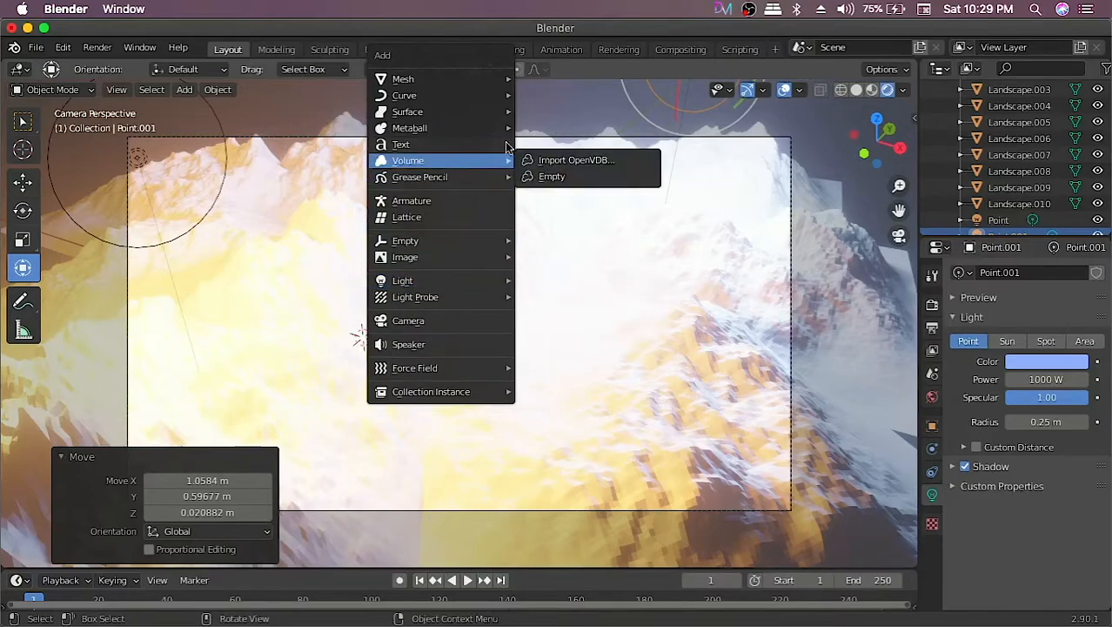
mouse_move(468, 82)
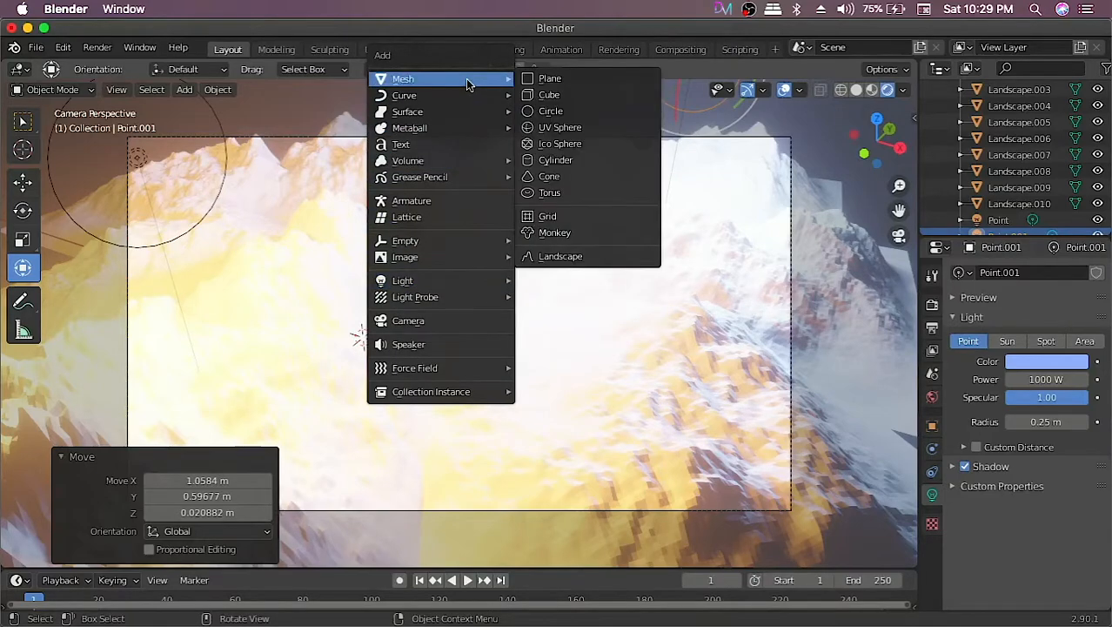
click(549, 94)
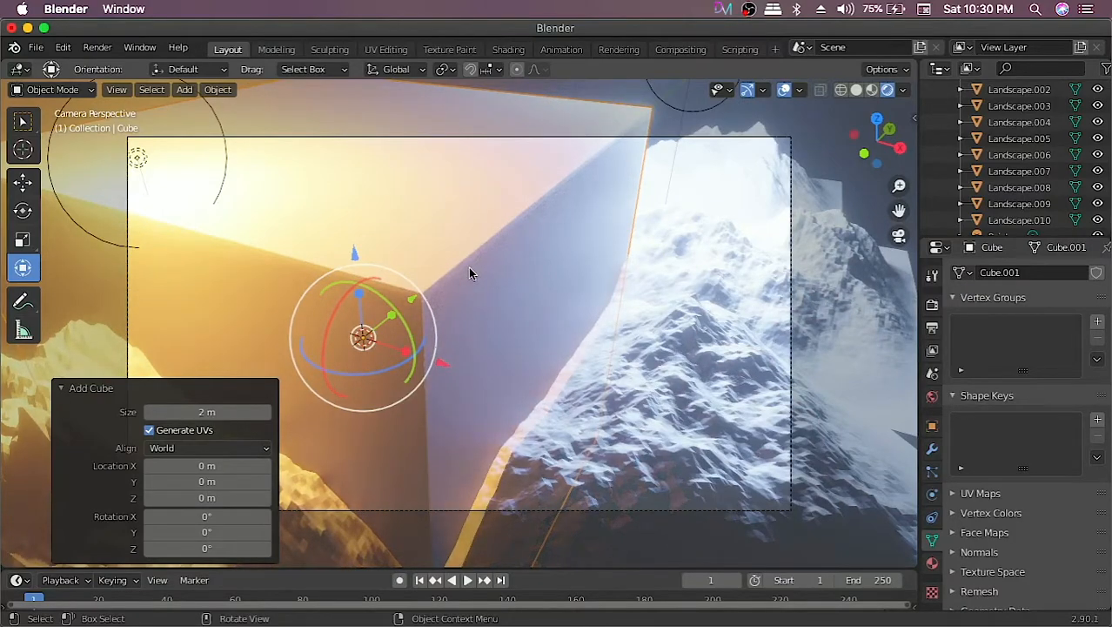
key(s)
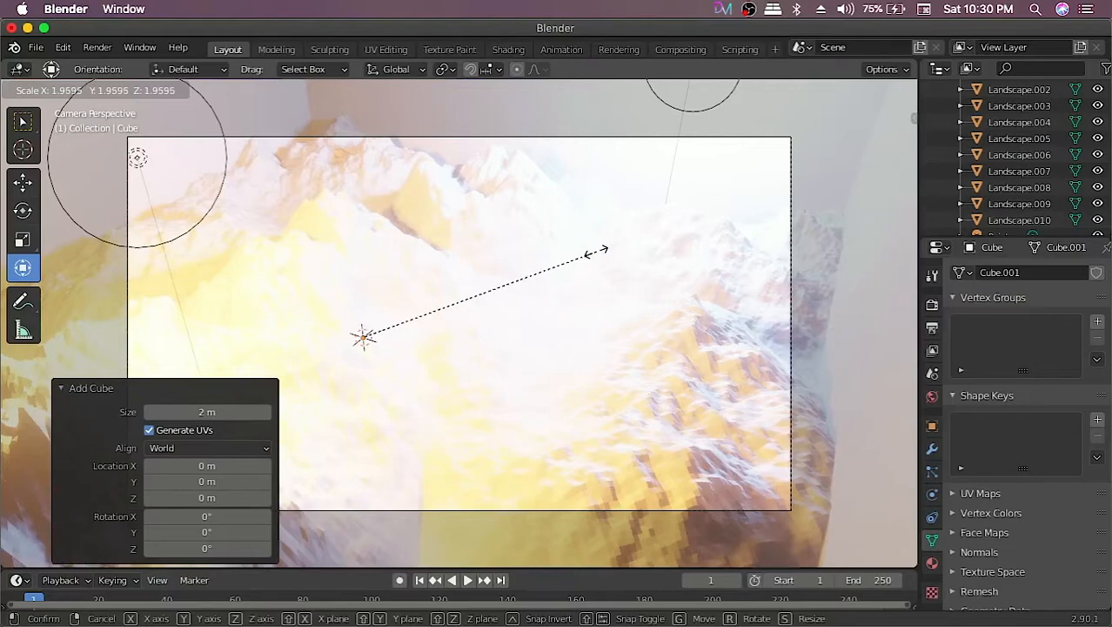
click(597, 251)
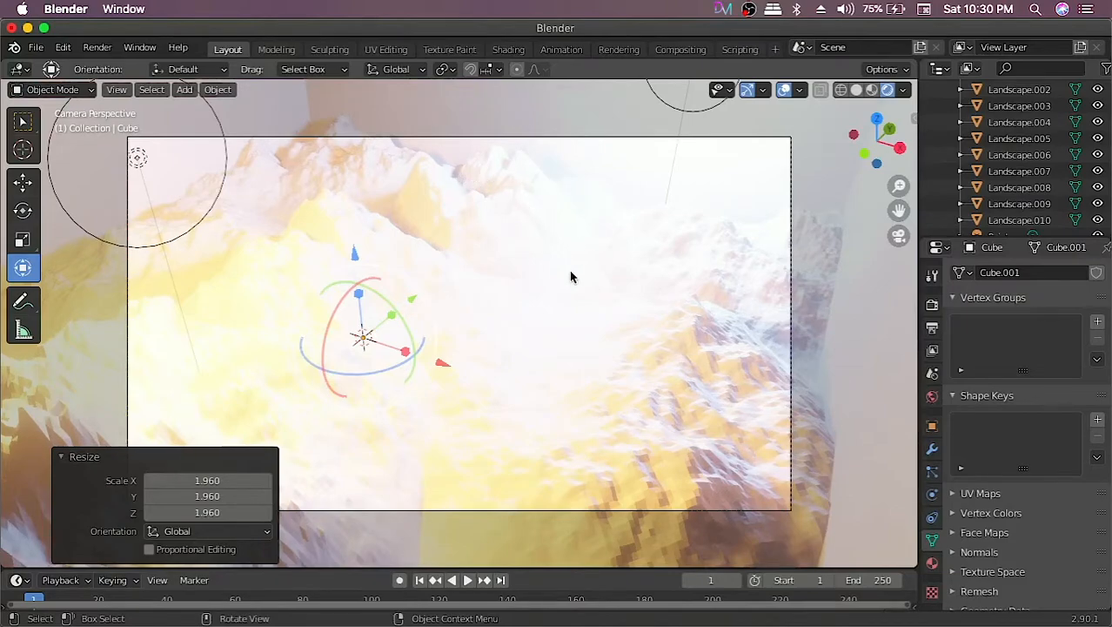
Switch to the Shading workspace and give the cube a new material named volume.
click(509, 50)
middle_drag(690, 277, 583, 229)
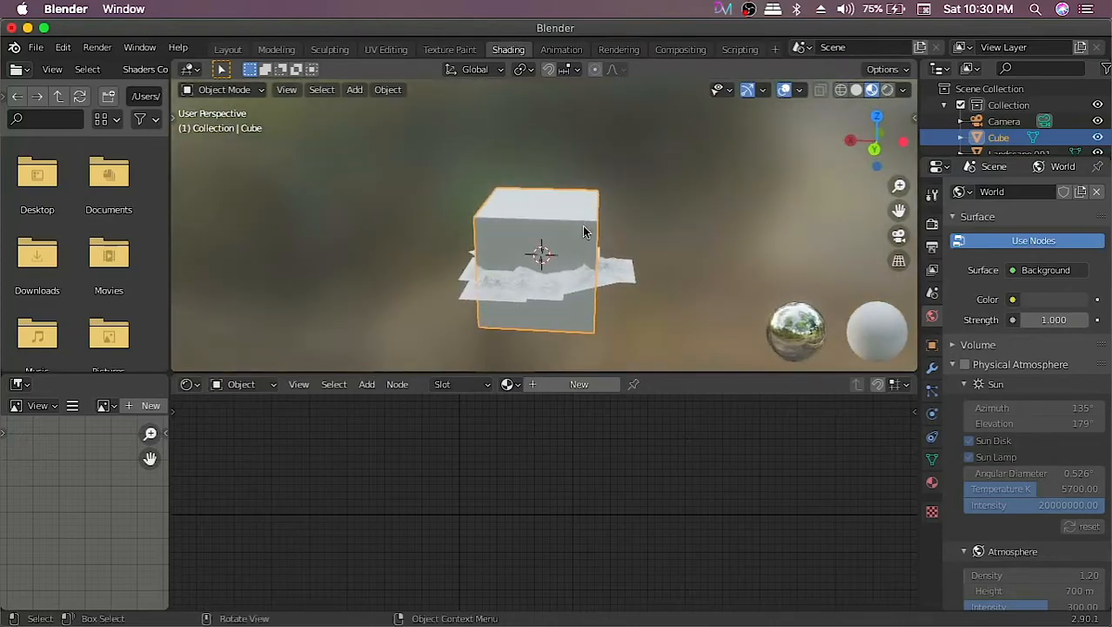
click(538, 389)
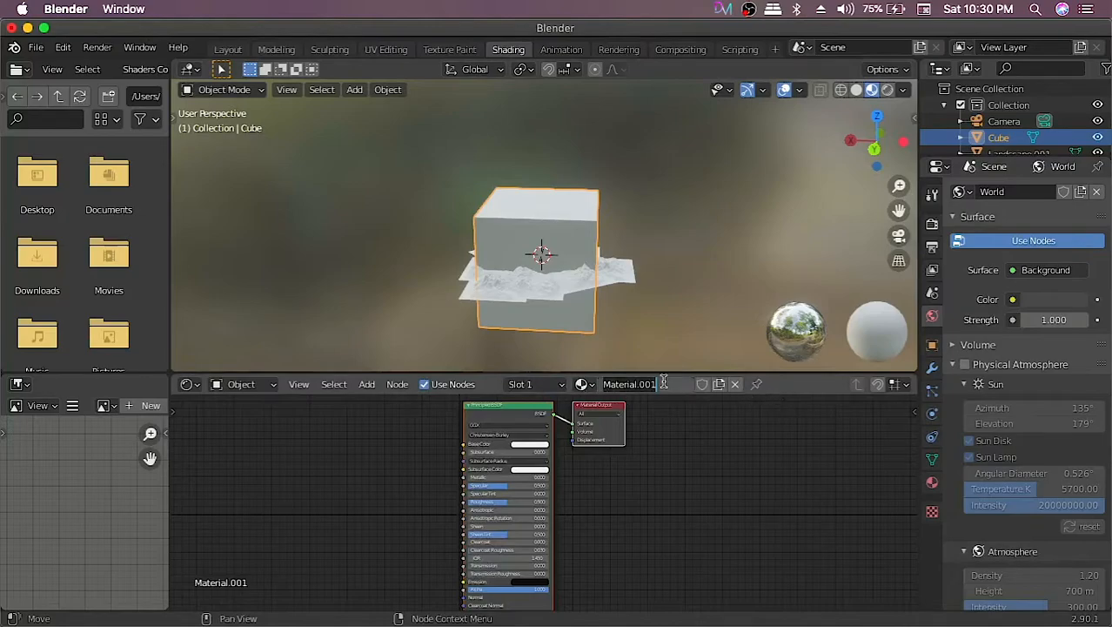
click(628, 384)
text(V)
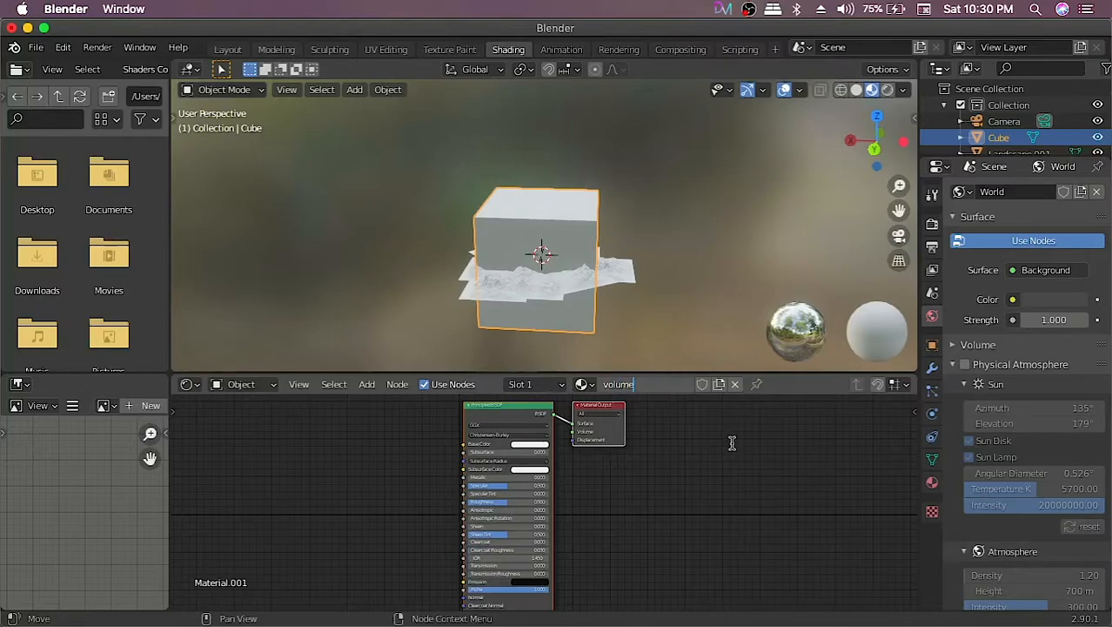
key(Return)
Delete the Principled BSDF node from the cube's volume material.
scroll(613, 492, down, 4)
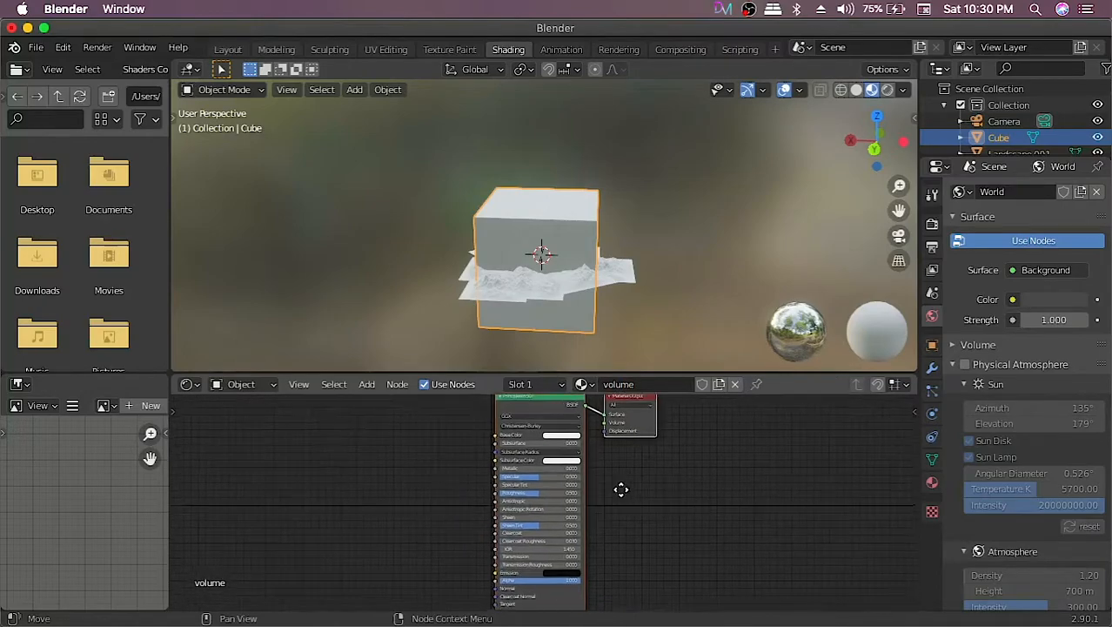
scroll(636, 512, up, 5)
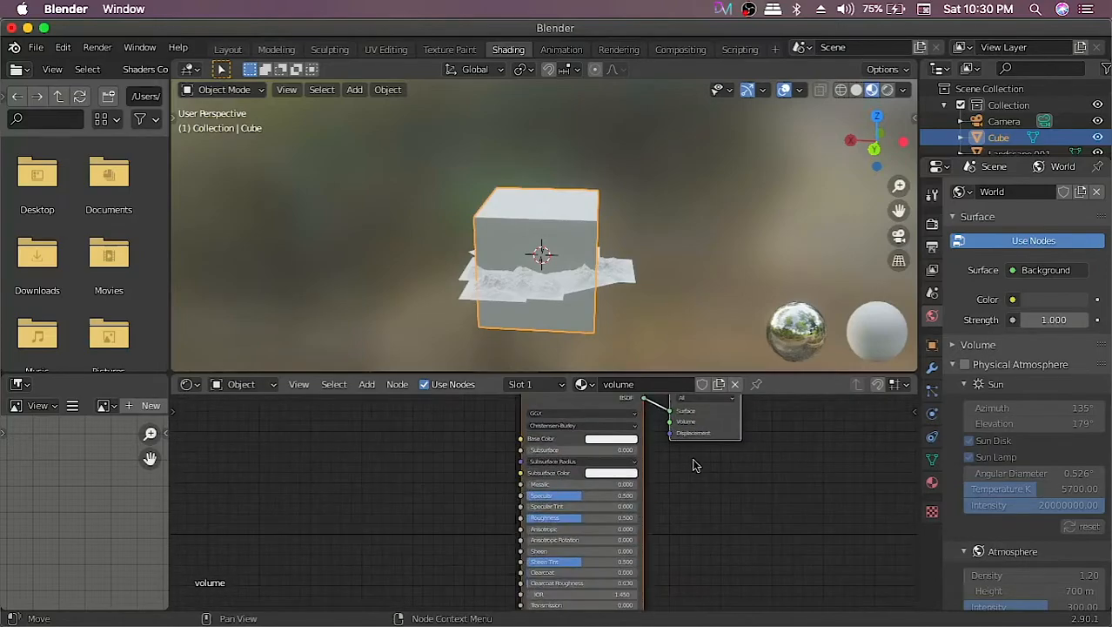
click(560, 434)
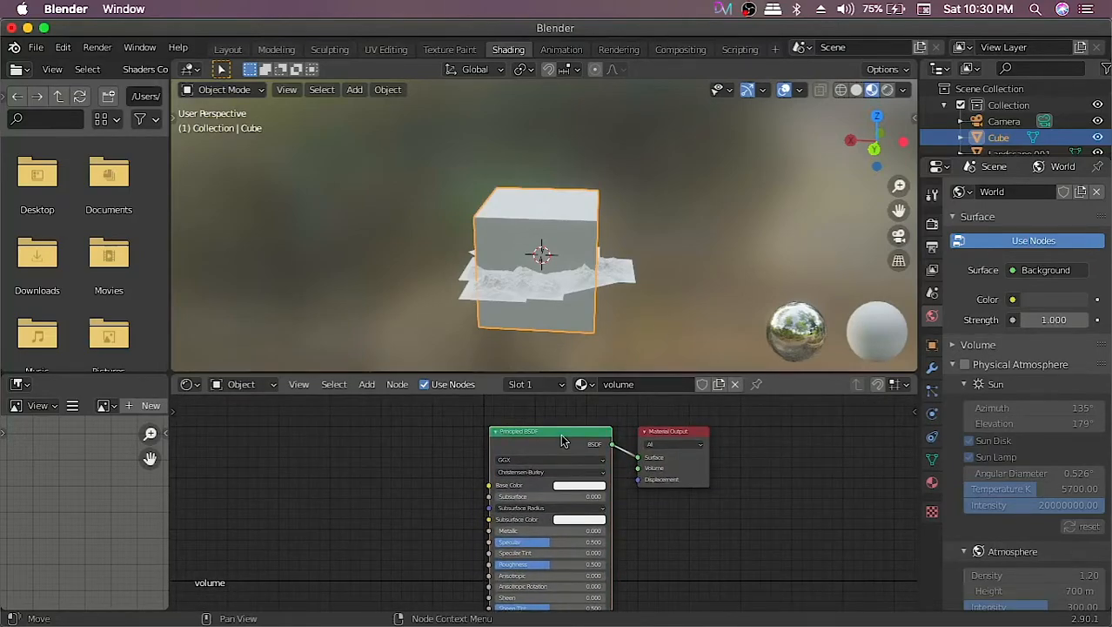
key(x)
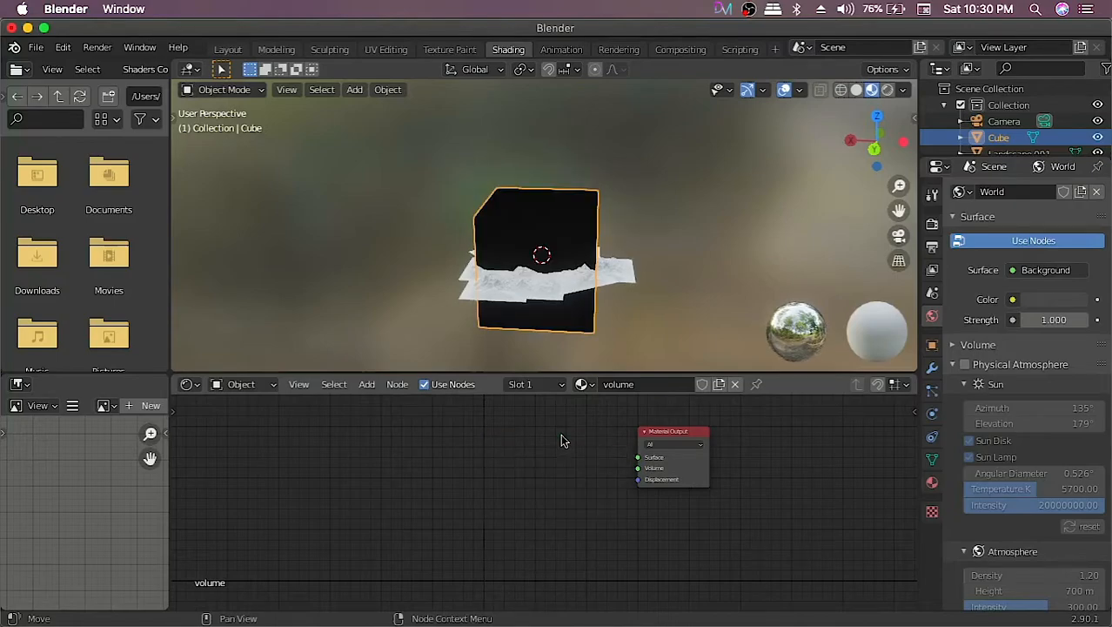
Add a Principled Volume node and connect its Volume output to the Material Output's Volume input.
key(shift+a)
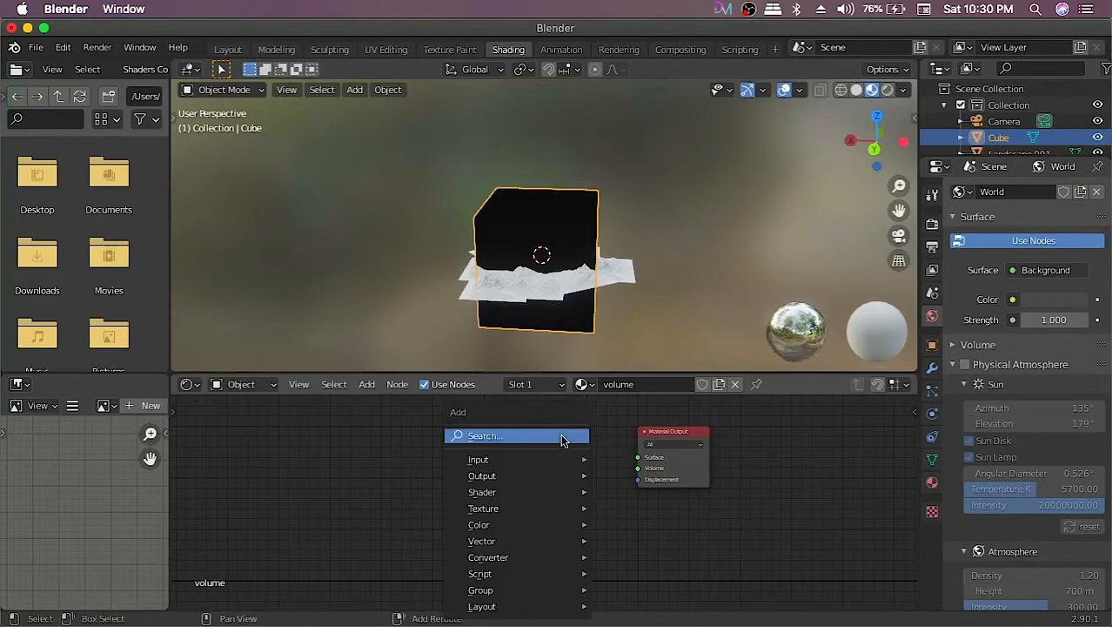
click(560, 433)
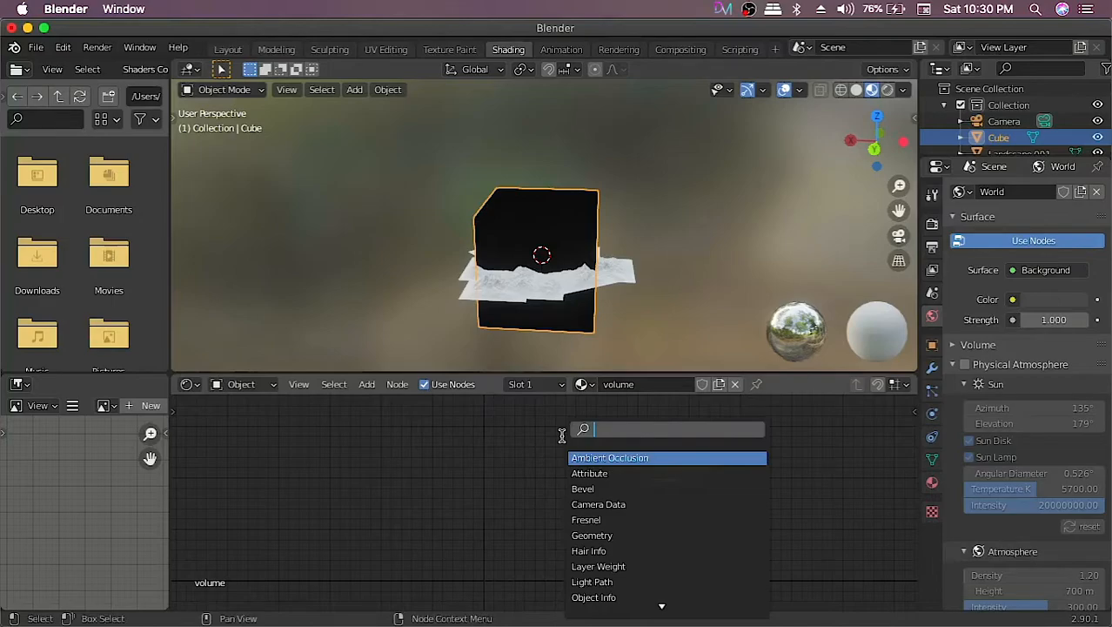
text(p)
key(BackSpace)
text(volum)
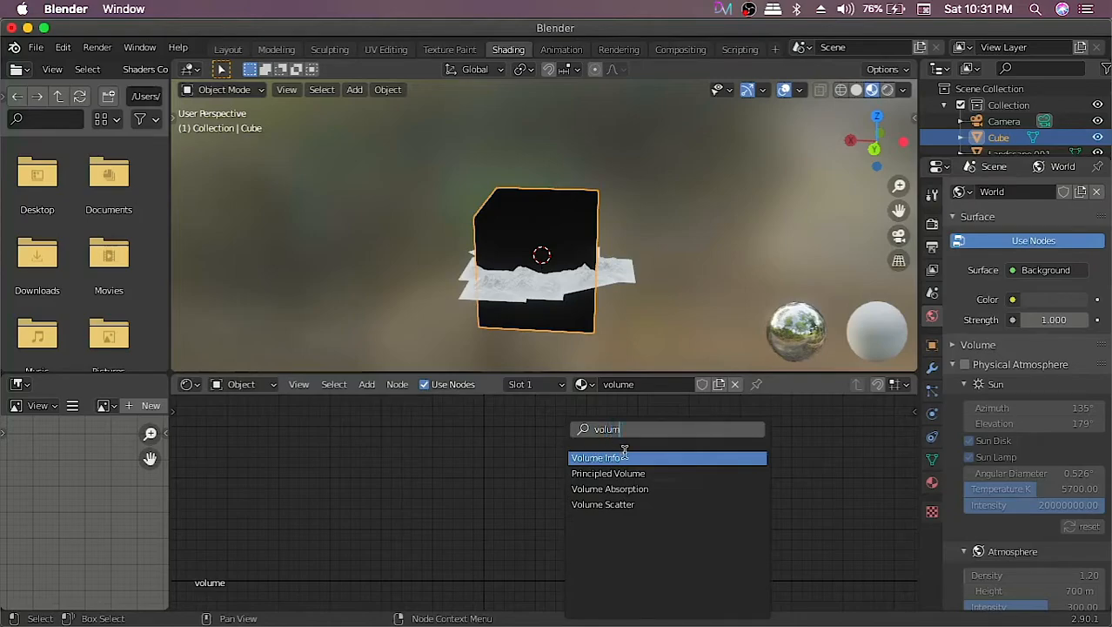
click(639, 473)
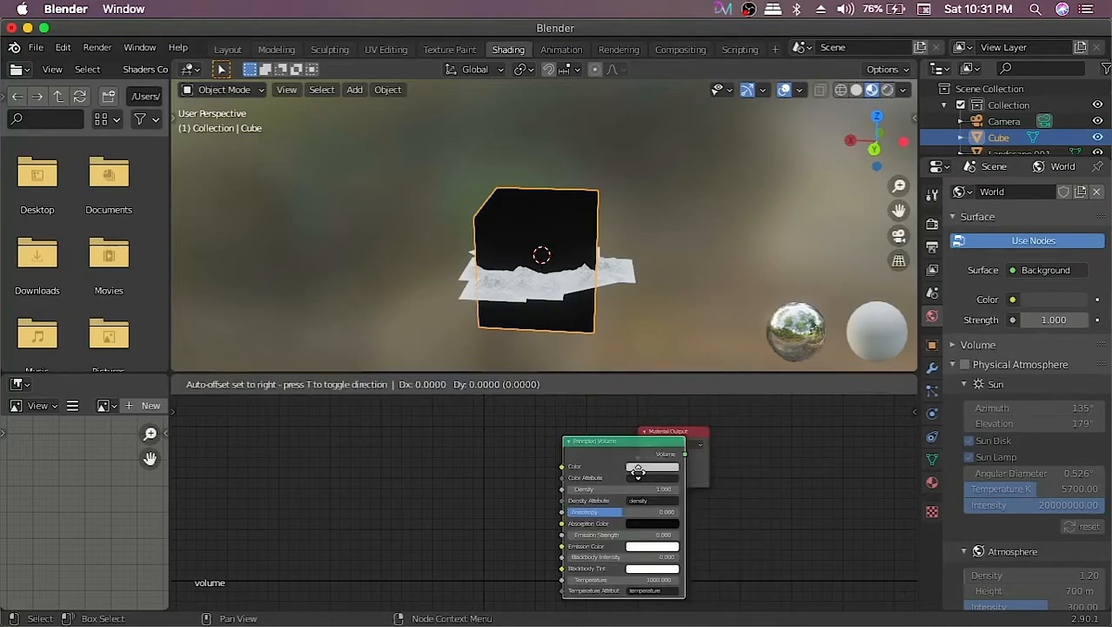
click(511, 458)
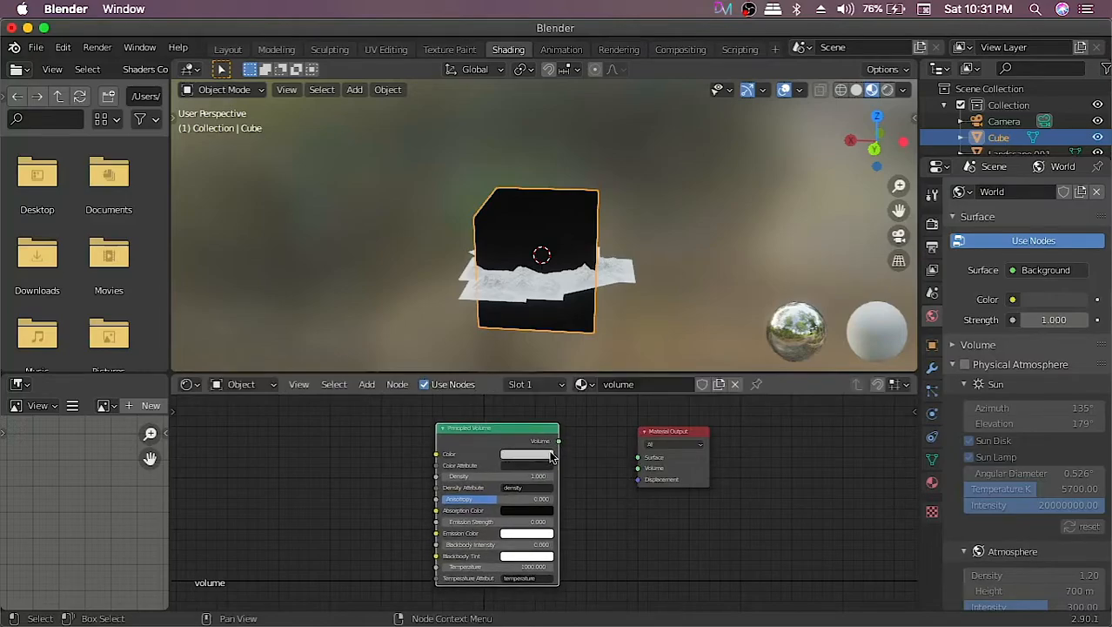
drag(558, 441, 638, 469)
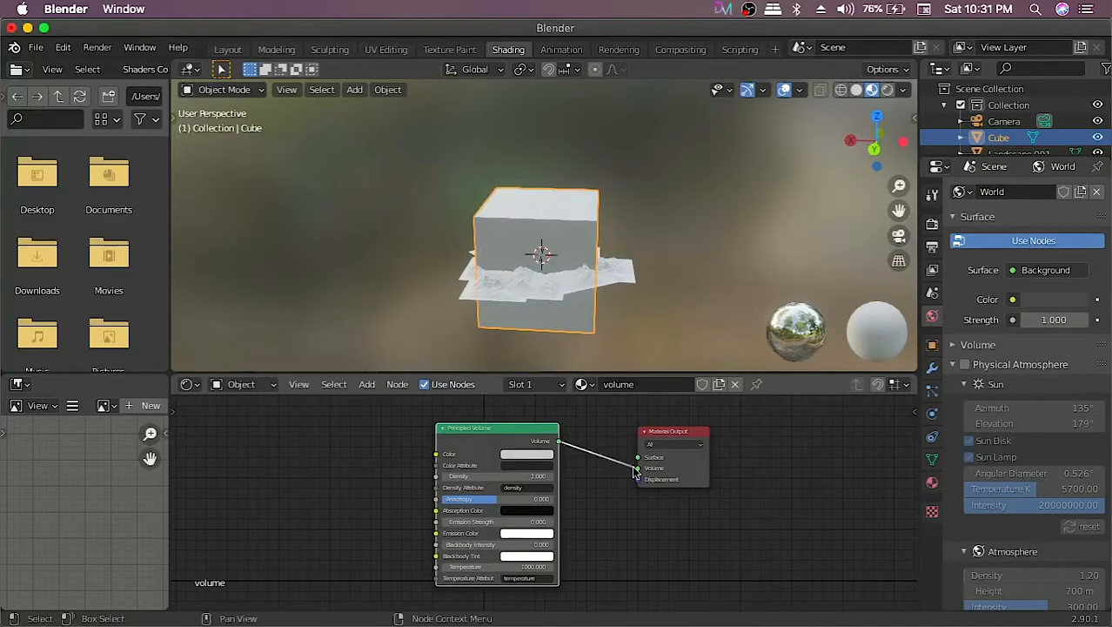
Inspect the fog volume around the mountains through the camera and from outside the cube.
middle_drag(496, 213, 556, 197)
scroll(592, 287, up, 3)
click(898, 236)
scroll(667, 211, up, 3)
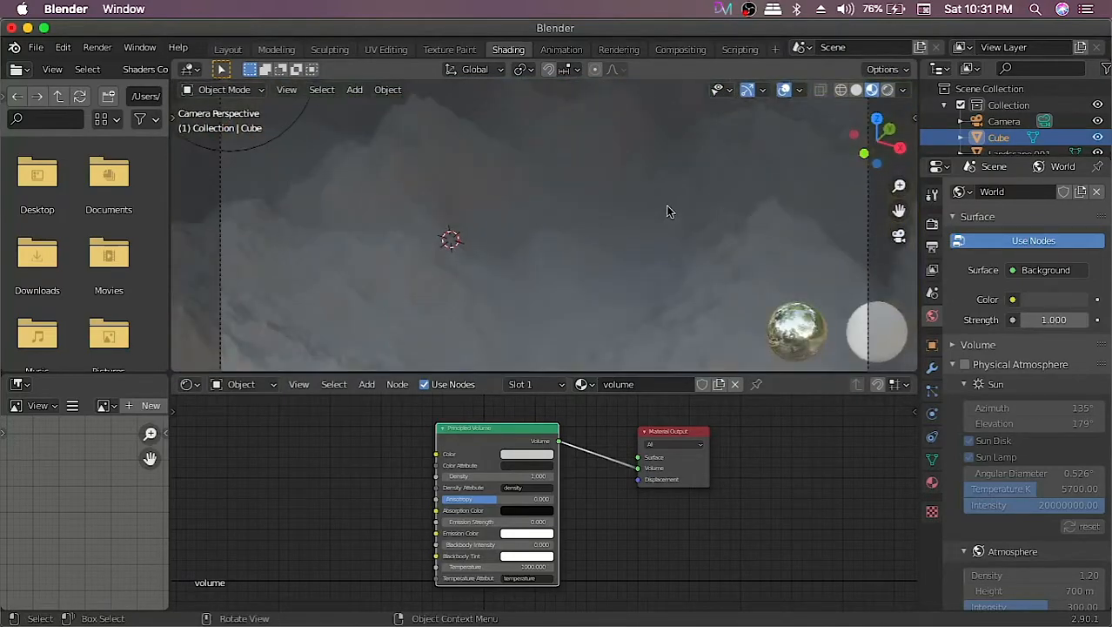
scroll(668, 210, down, 2)
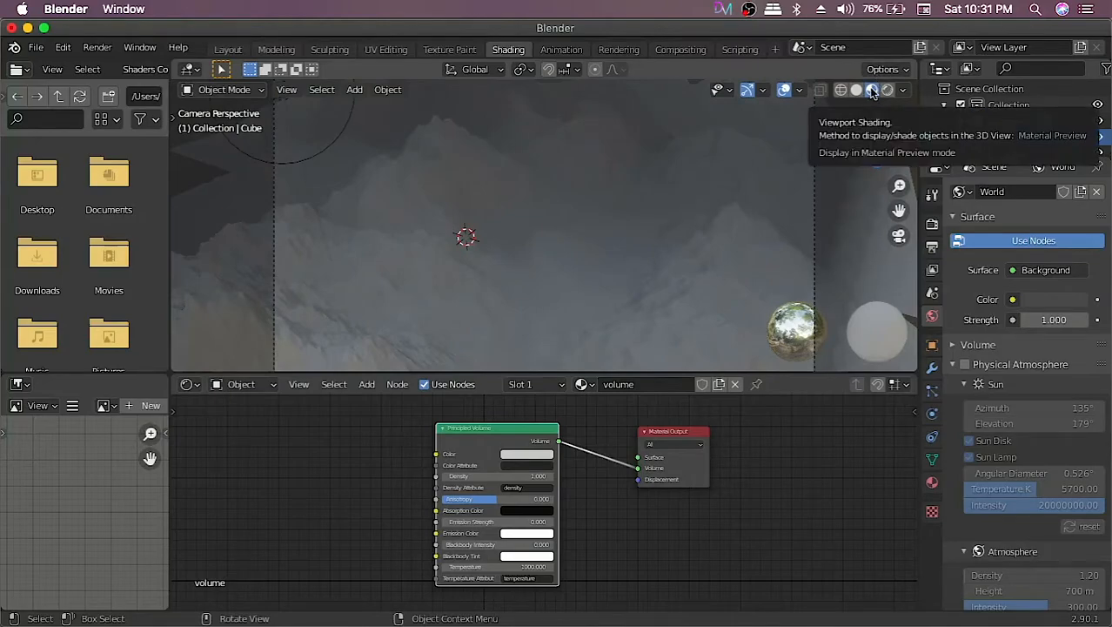
scroll(669, 195, up, 3)
middle_drag(669, 195, 574, 181)
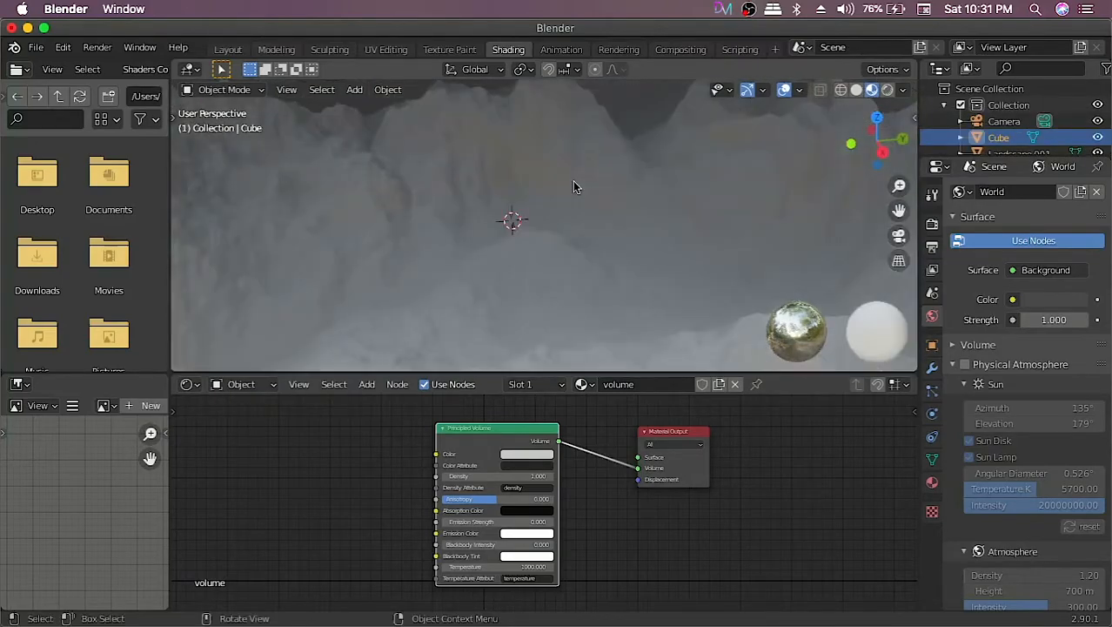
scroll(572, 186, down, 8)
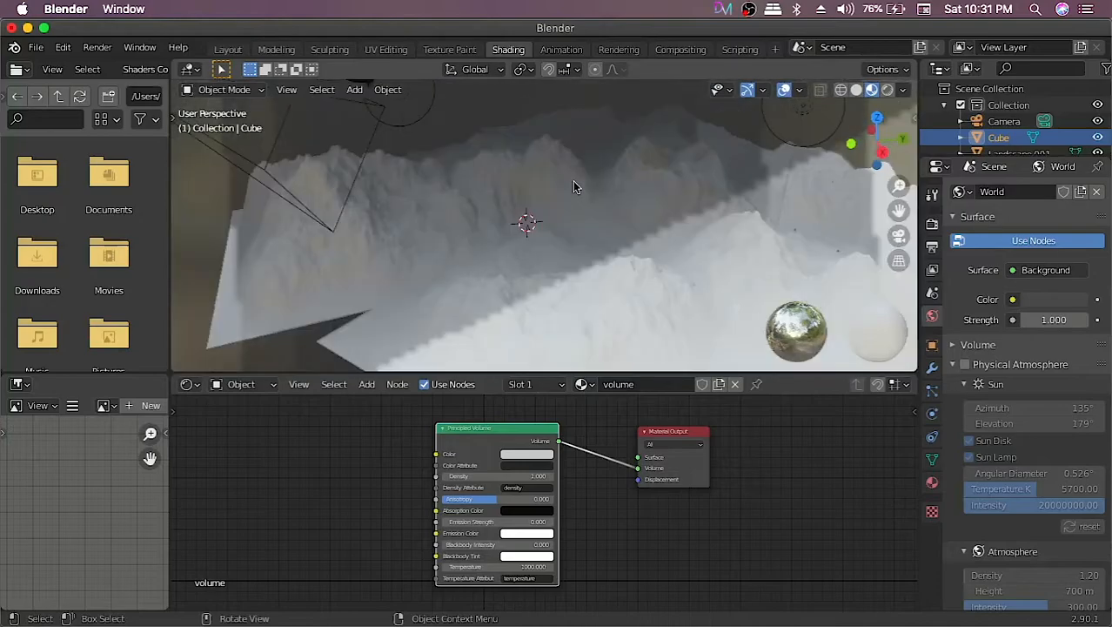
middle_drag(330, 186, 533, 174)
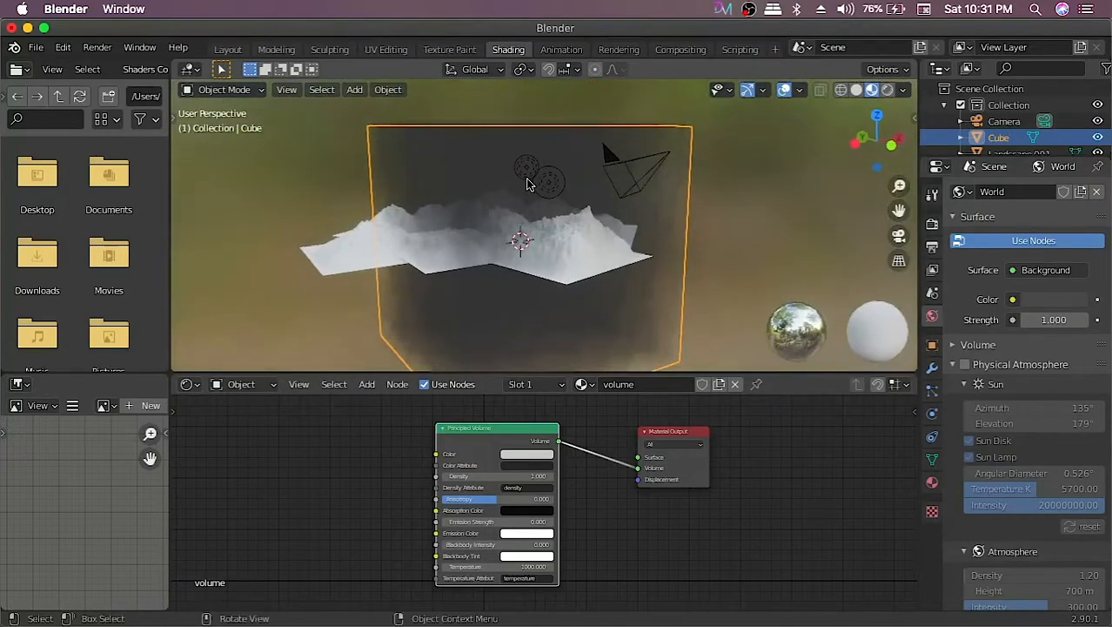
click(534, 175)
click(533, 173)
View the fog scene through the camera and switch the viewport to Rendered shading.
click(899, 236)
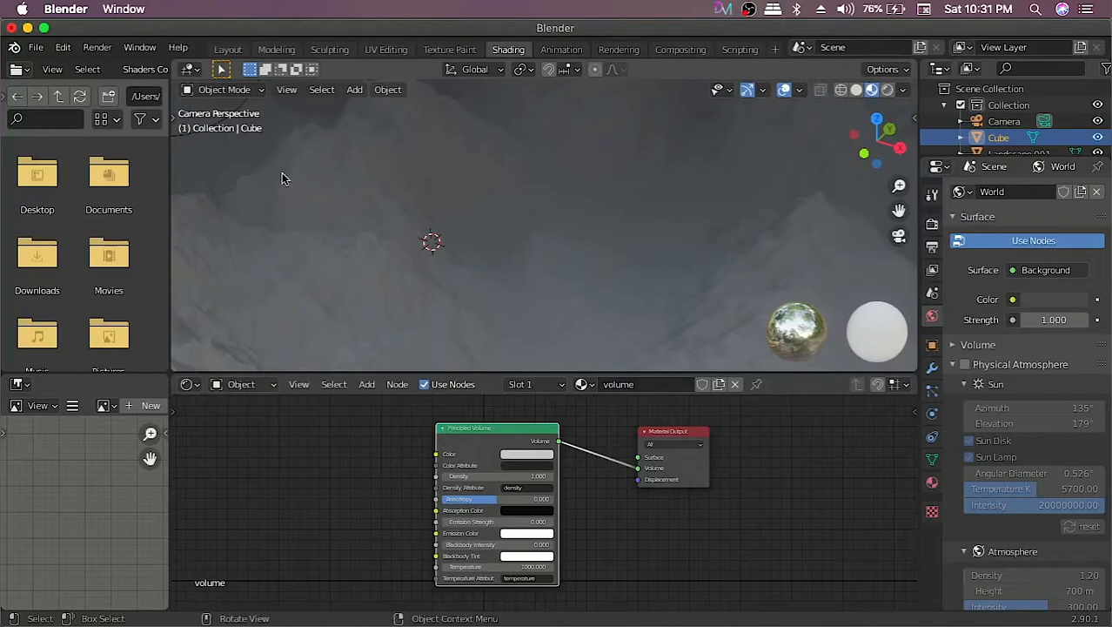
scroll(281, 172, up, 5)
scroll(281, 173, down, 7)
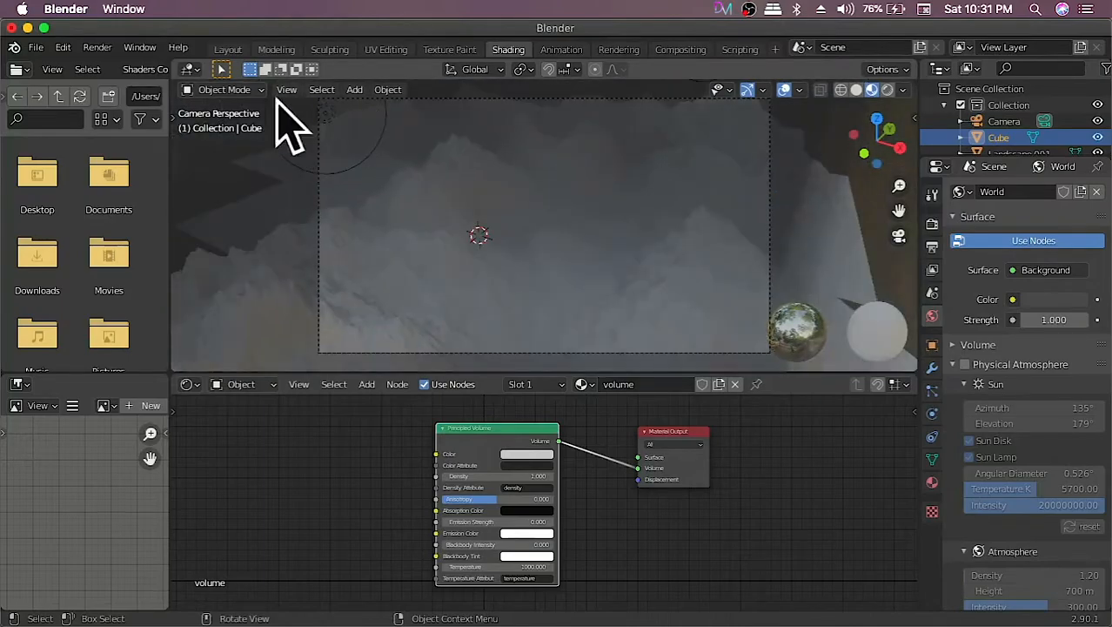
scroll(573, 193, down, 2)
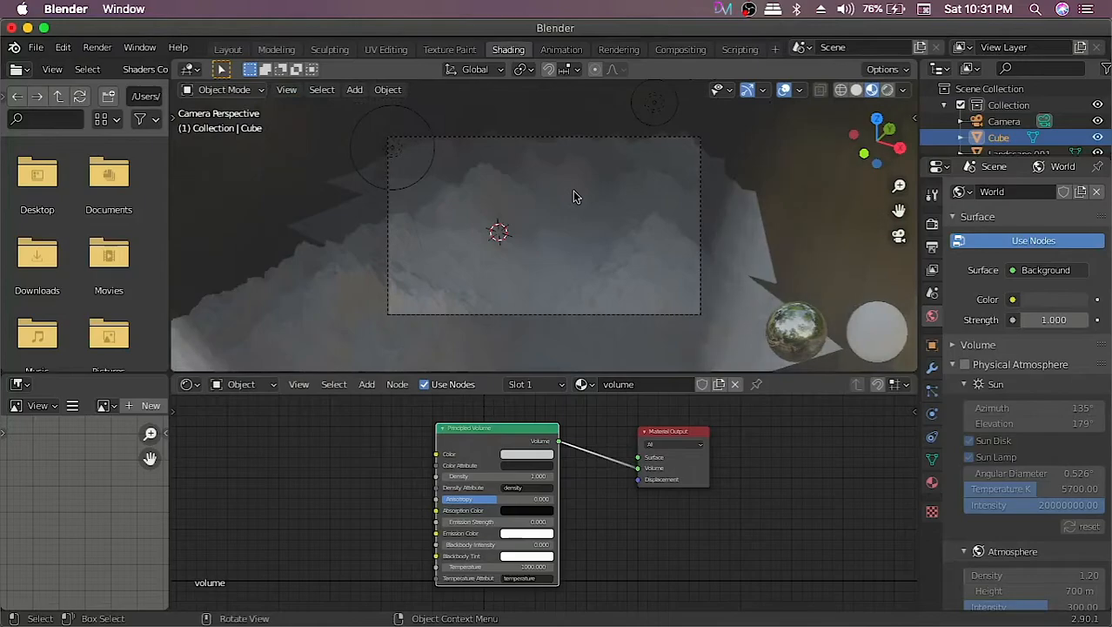
scroll(572, 192, up, 3)
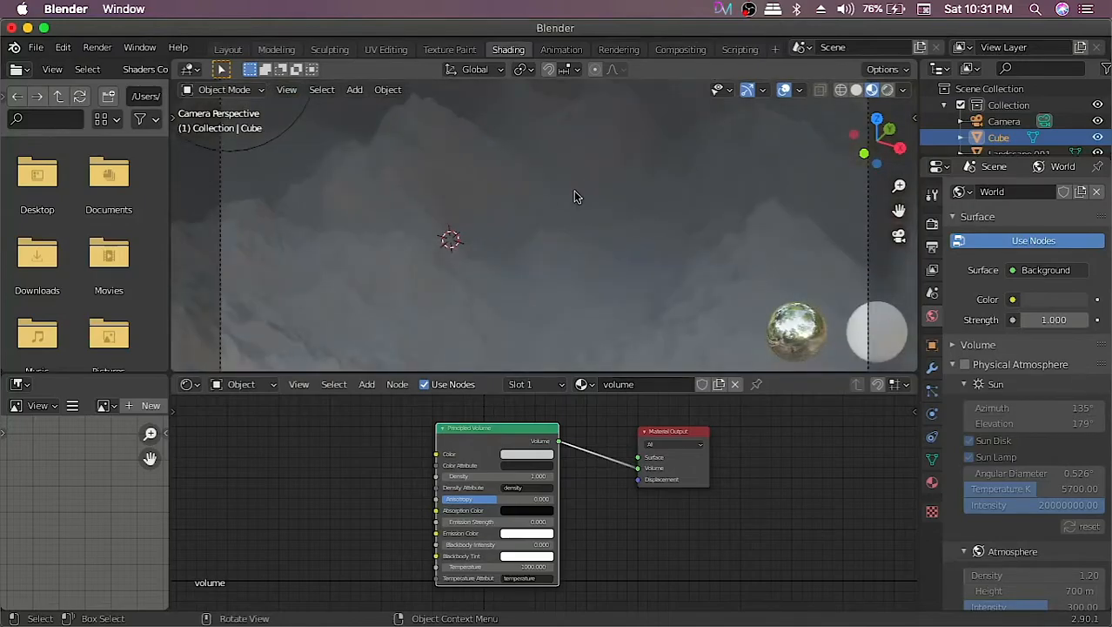
key(z)
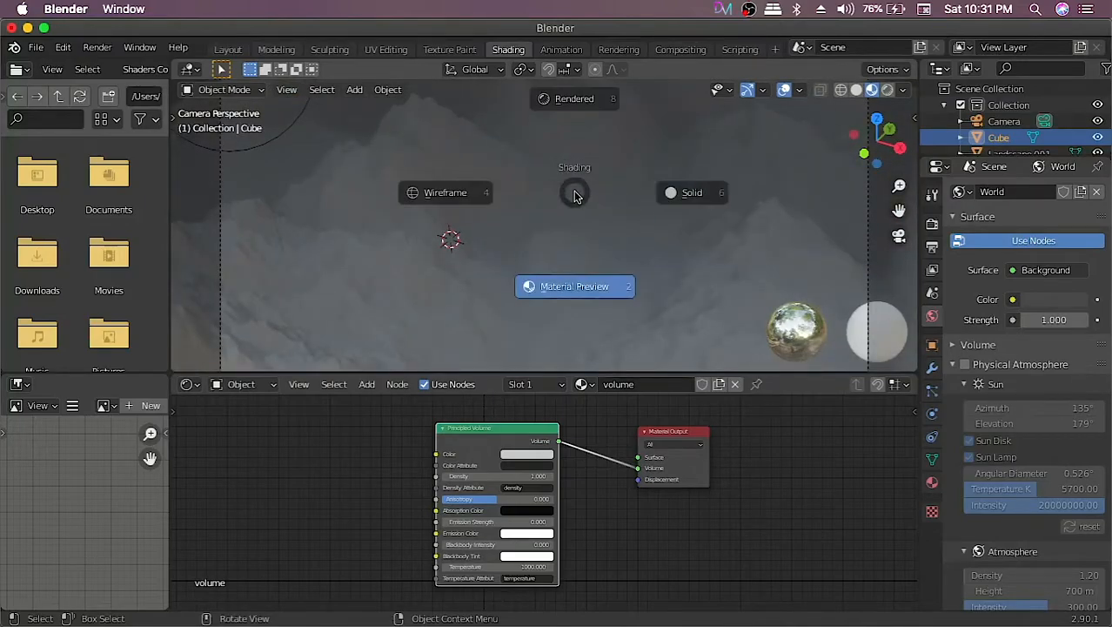
click(571, 99)
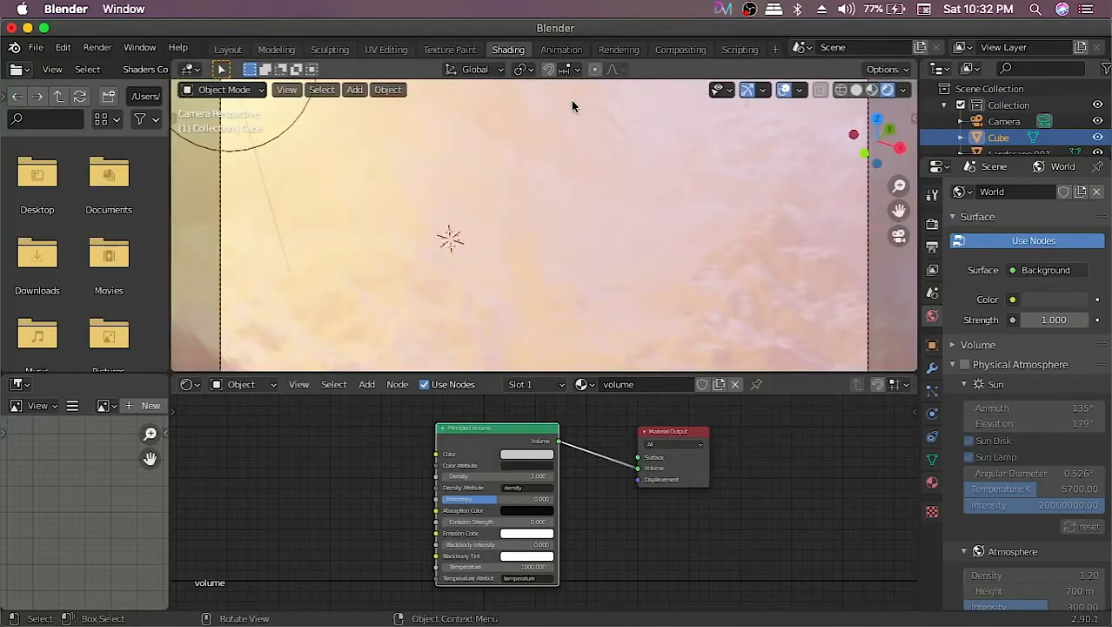
scroll(571, 101, down, 5)
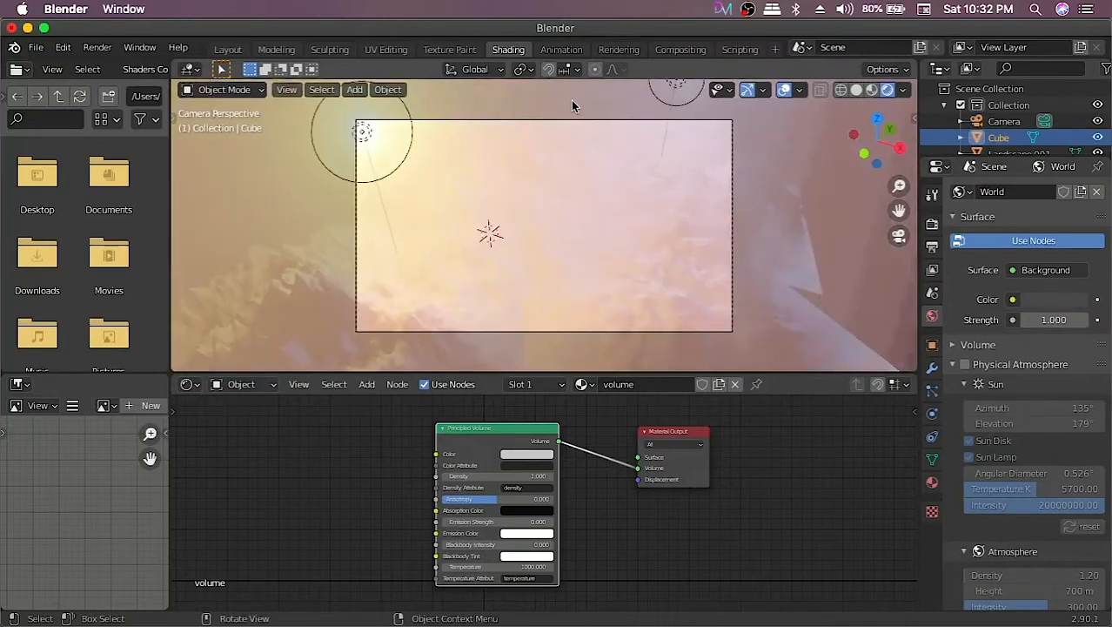
scroll(571, 100, up, 2)
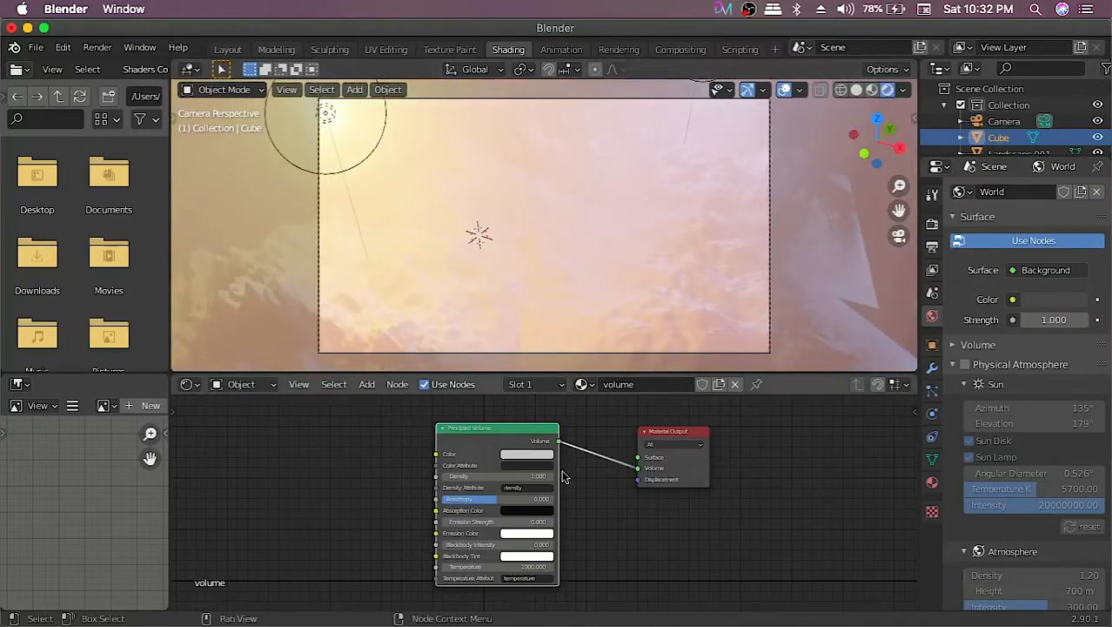
scroll(561, 476, up, 3)
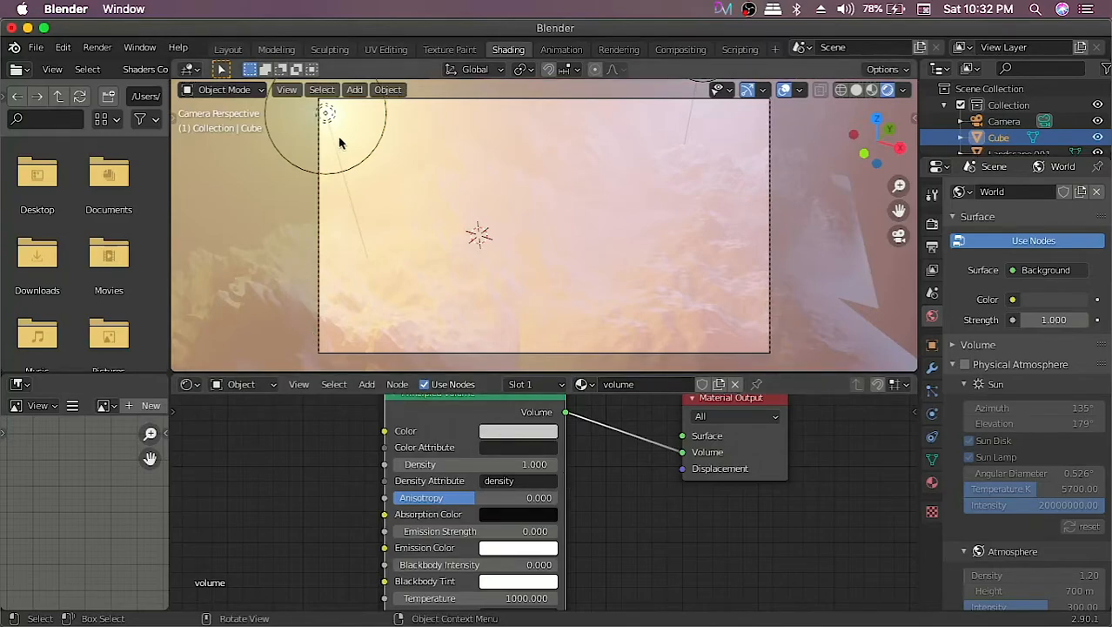
key(g)
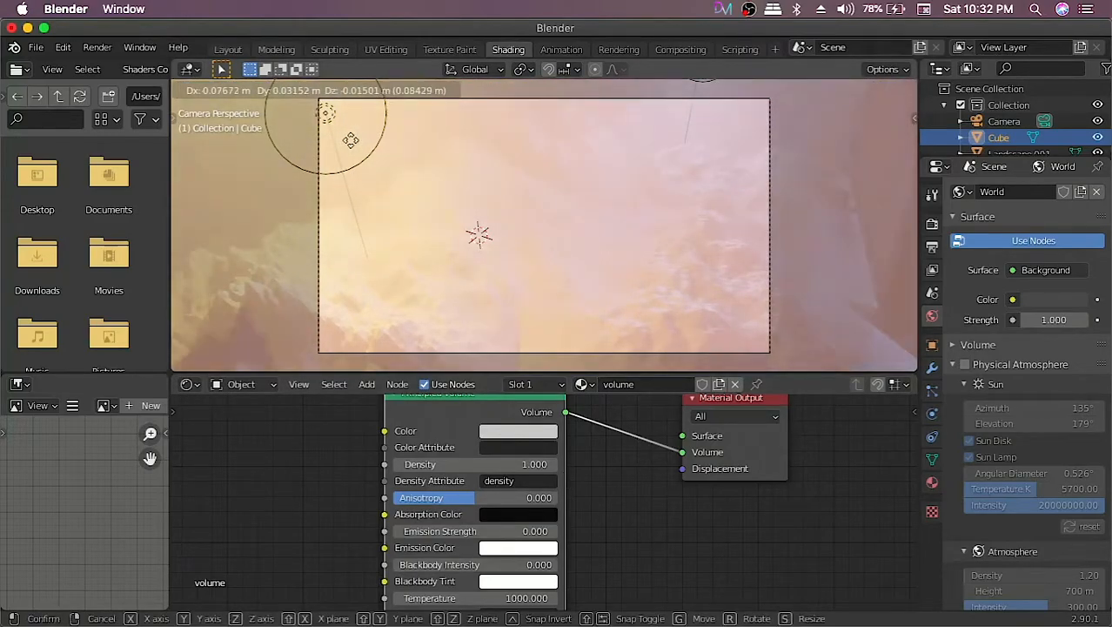
click(350, 141)
key(super+z)
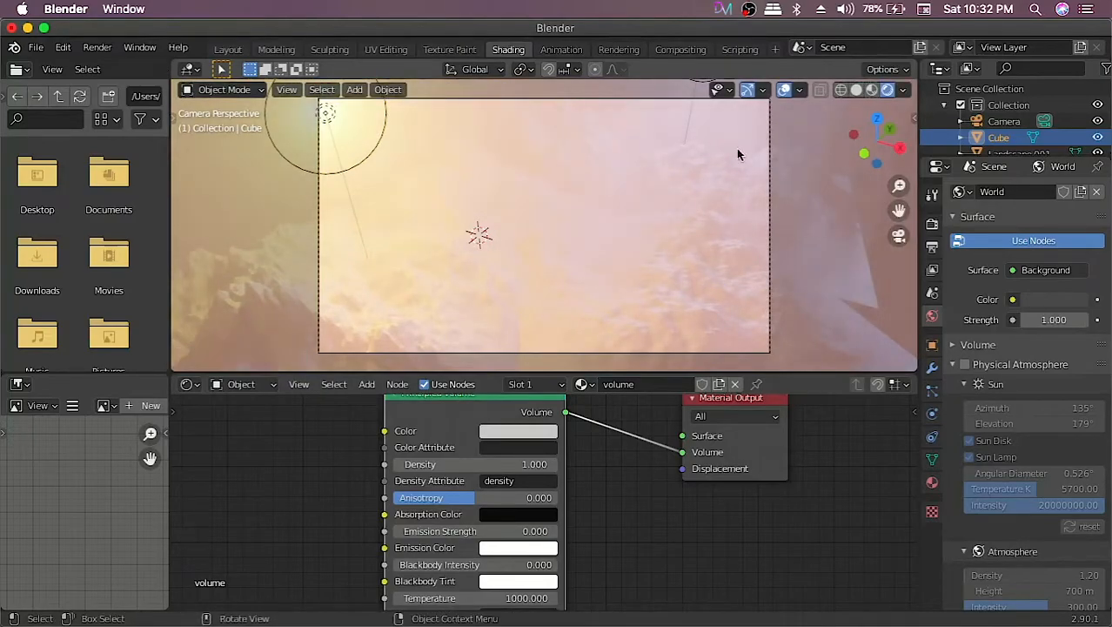
Move the orange Point light outside the left edge of the camera frame, over the mountains.
scroll(1045, 115, down, 8)
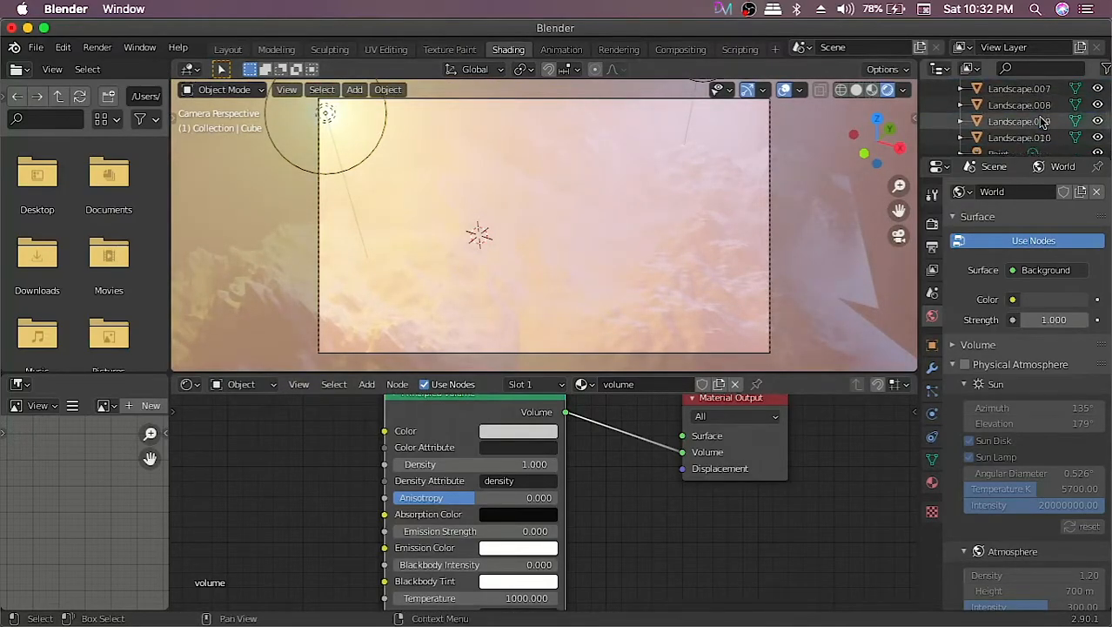
click(999, 124)
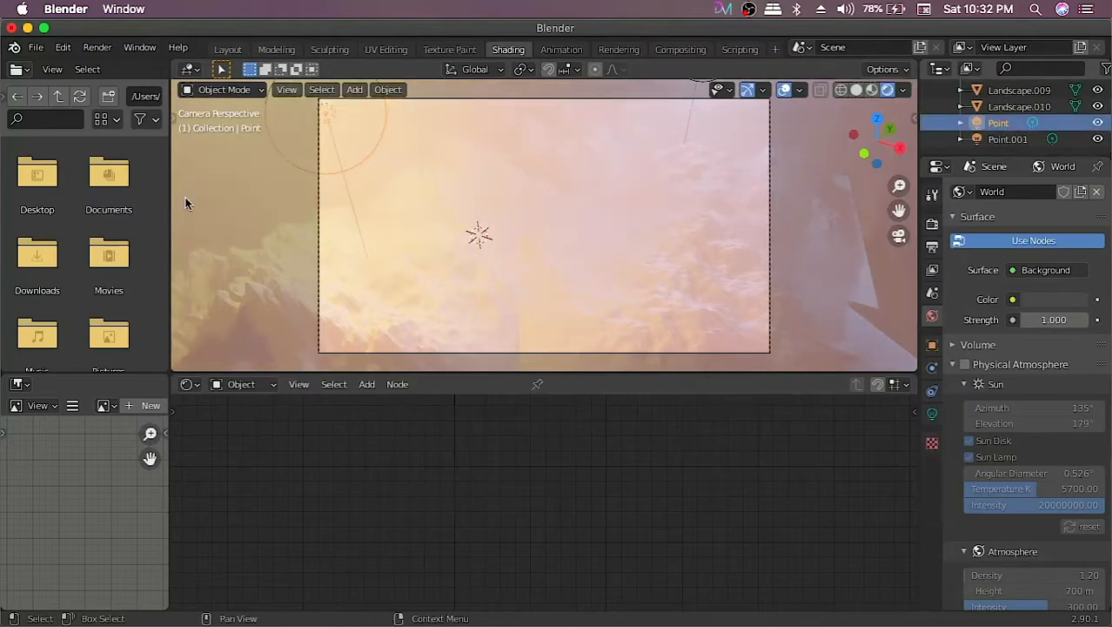
key(g)
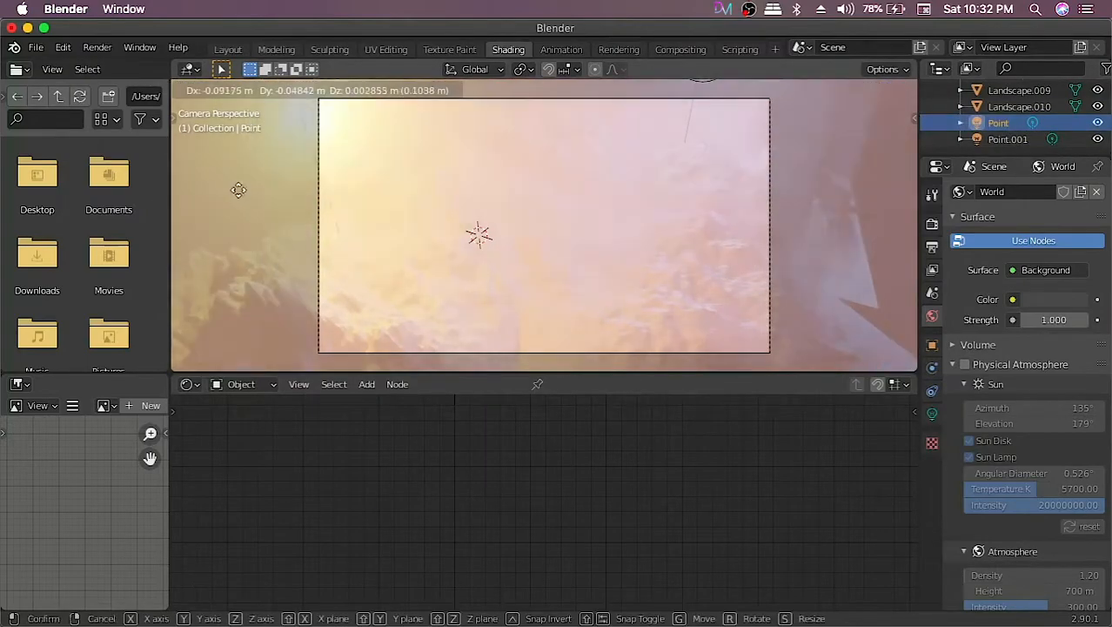
click(888, 266)
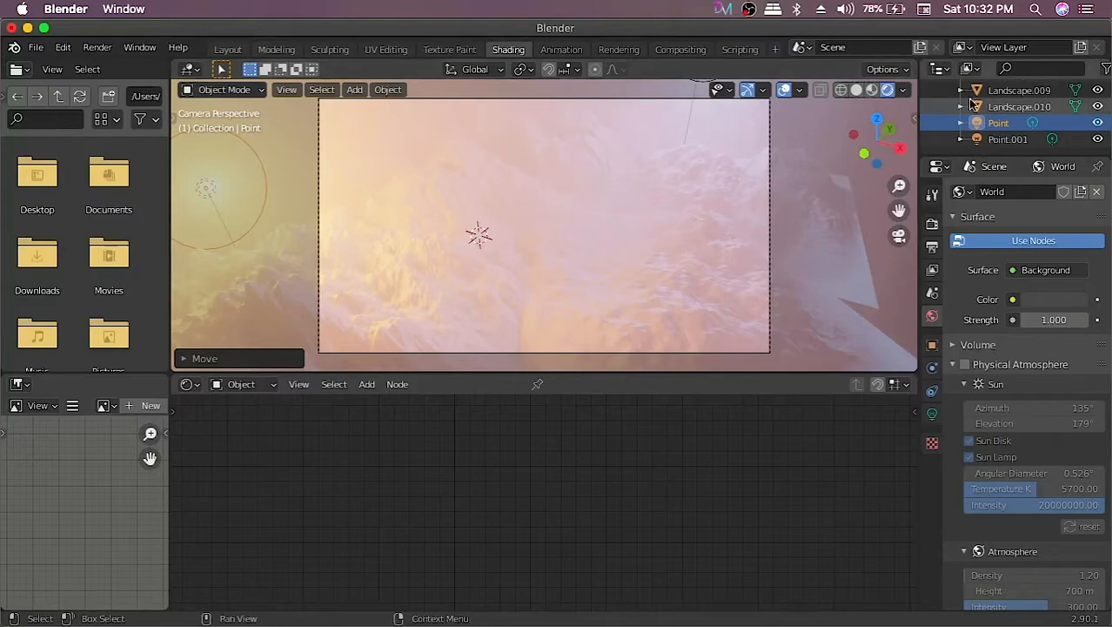
Move the camera up and sideways by about 0.68 m to reframe the mountains between the two lights.
scroll(1025, 111, up, 5)
click(1009, 120)
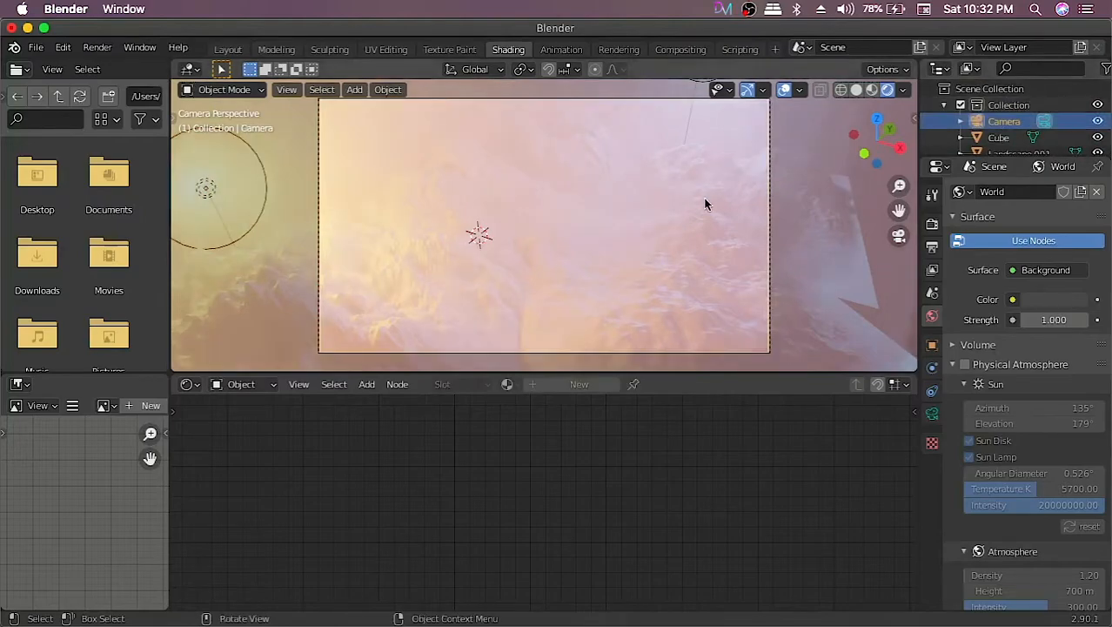
key(g)
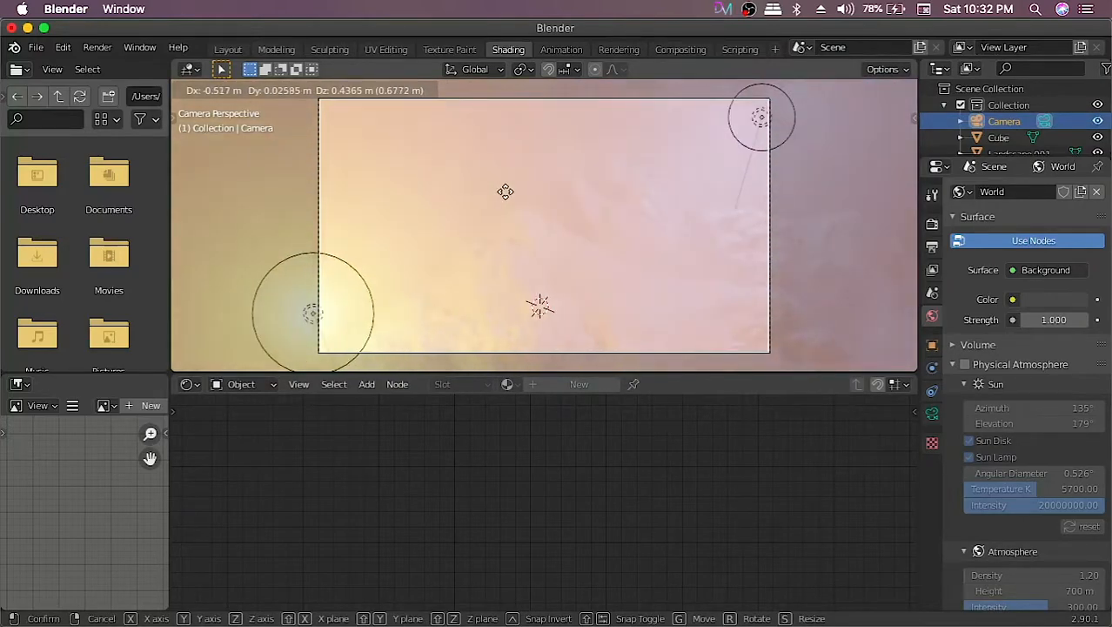
click(506, 195)
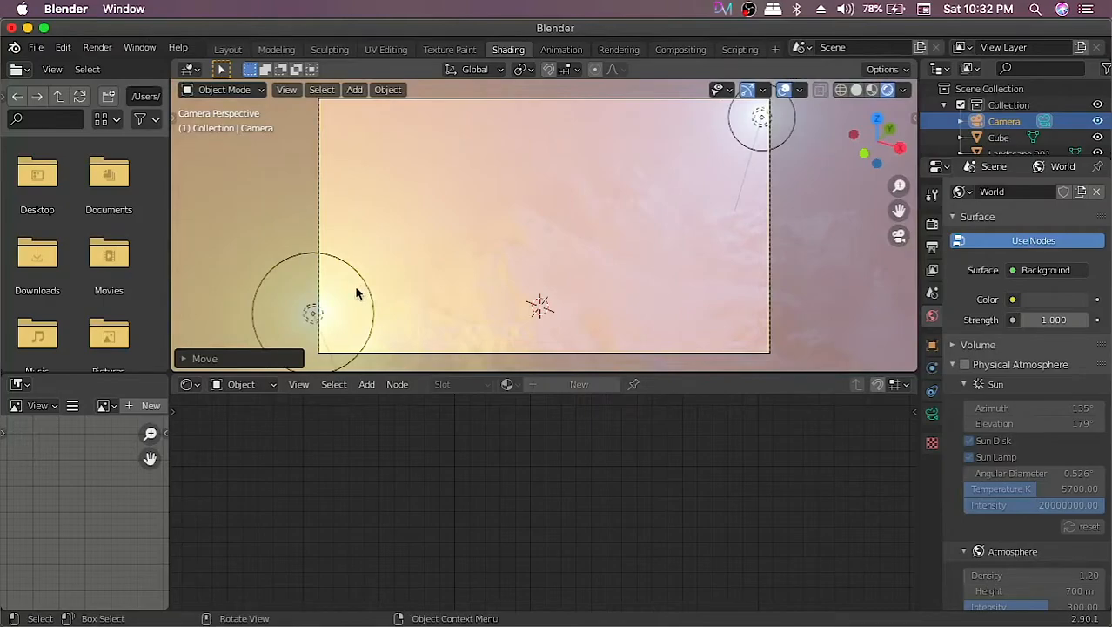
Move the orange light farther out past the camera frame's lower-left corner and the blue light above its upper-right corner.
click(311, 315)
key(g)
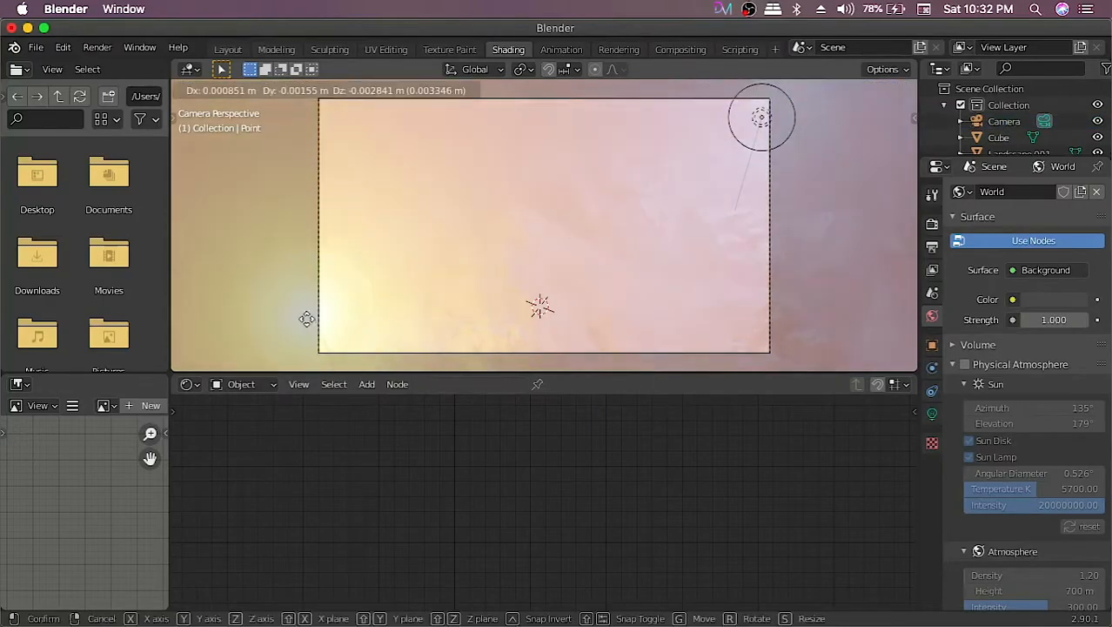
click(259, 355)
click(768, 119)
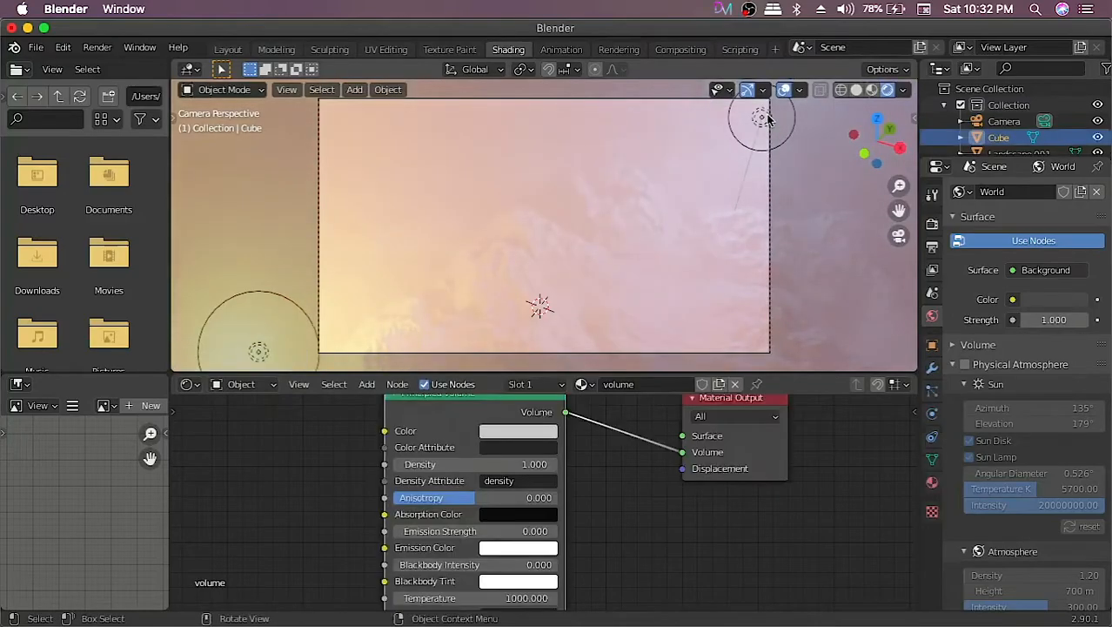
click(761, 120)
key(g)
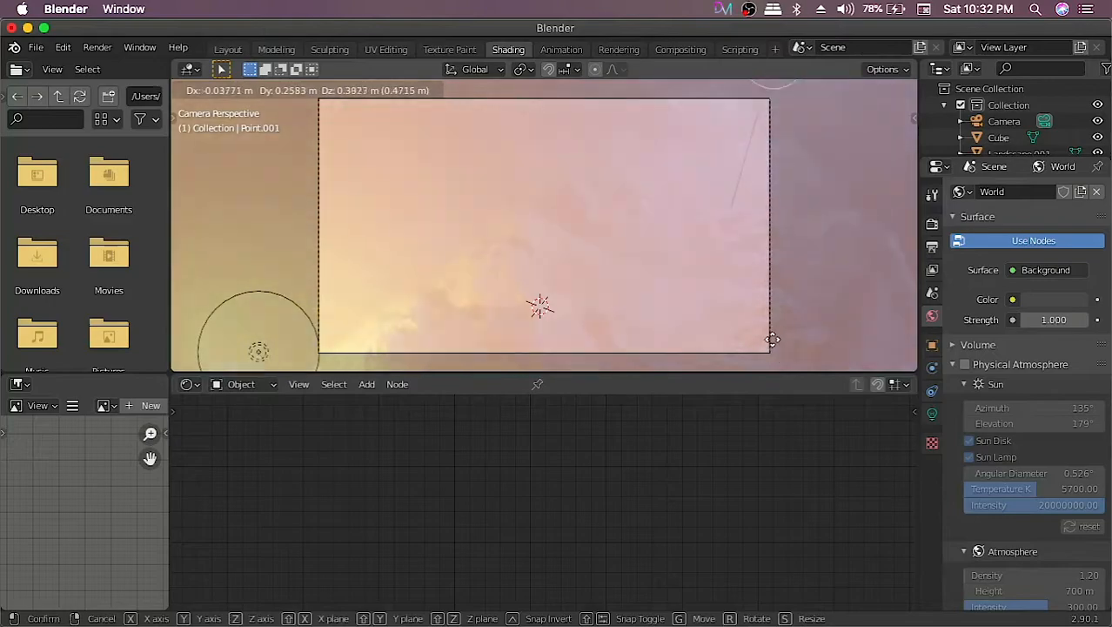
click(771, 343)
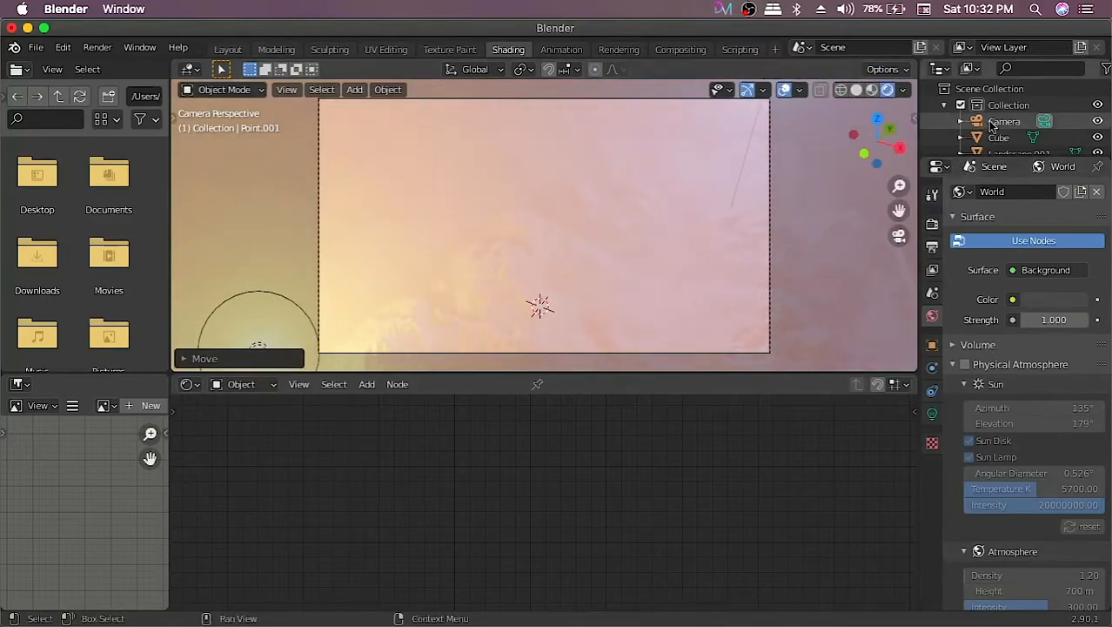
Change the Point.001 light's color to a lighter sky blue at full brightness.
scroll(1004, 119, down, 10)
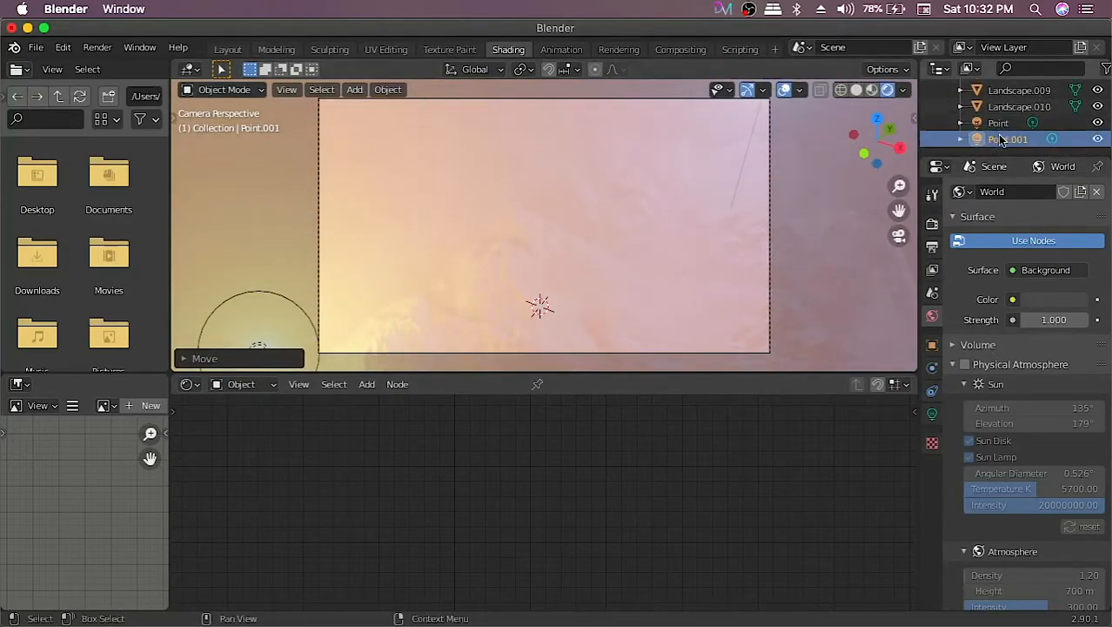
click(1002, 140)
click(944, 412)
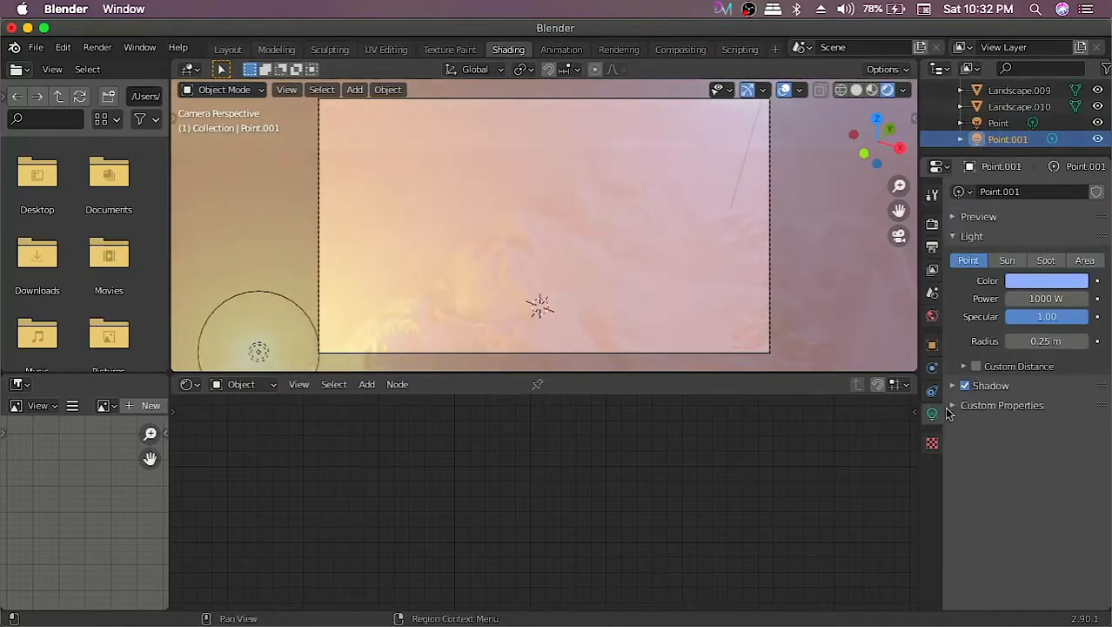
click(1031, 279)
click(1078, 133)
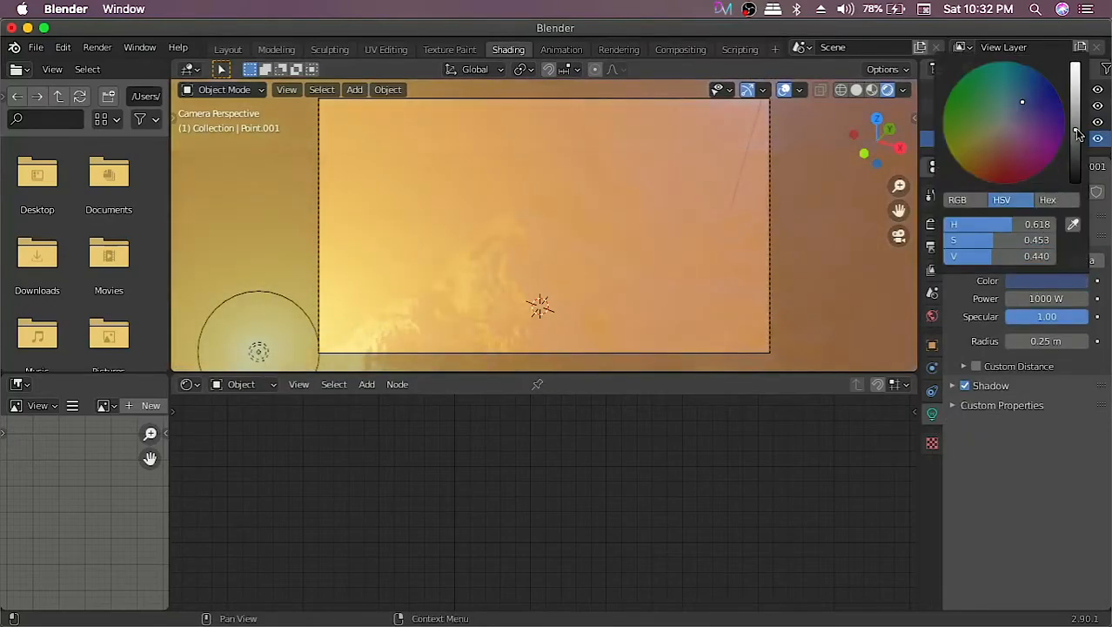
click(1077, 66)
mouse_move(1022, 102)
mouse_down()
mouse_move(1052, 85)
mouse_move(1015, 93)
mouse_up()
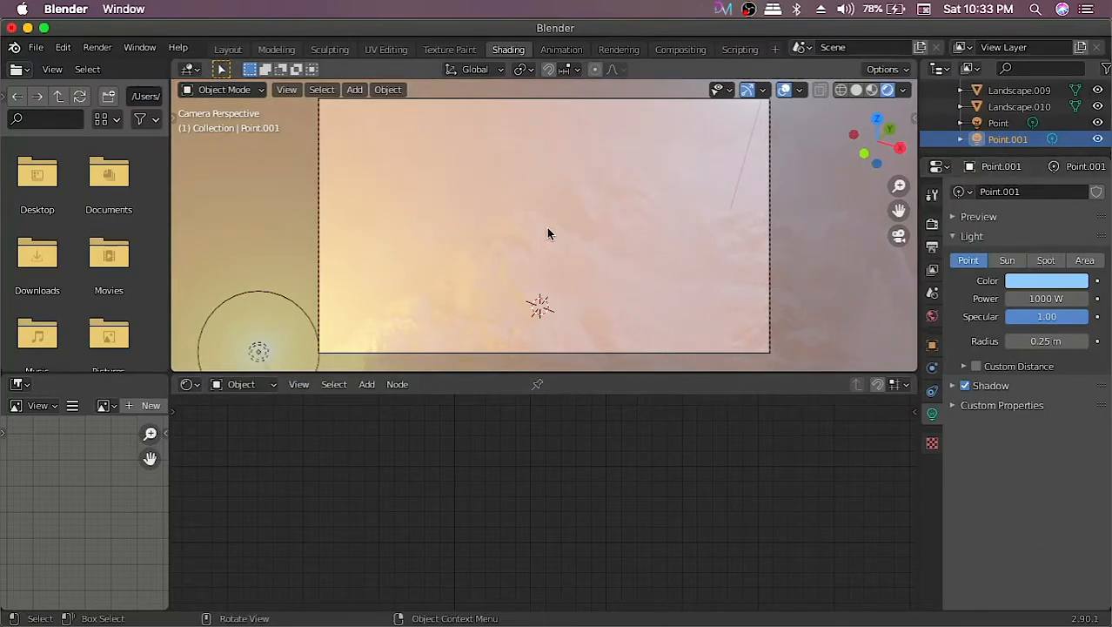
Set the Density of the Principled Volume node in the cube's volume material to 0.700.
drag(572, 374, 566, 534)
scroll(1005, 121, up, 5)
click(998, 139)
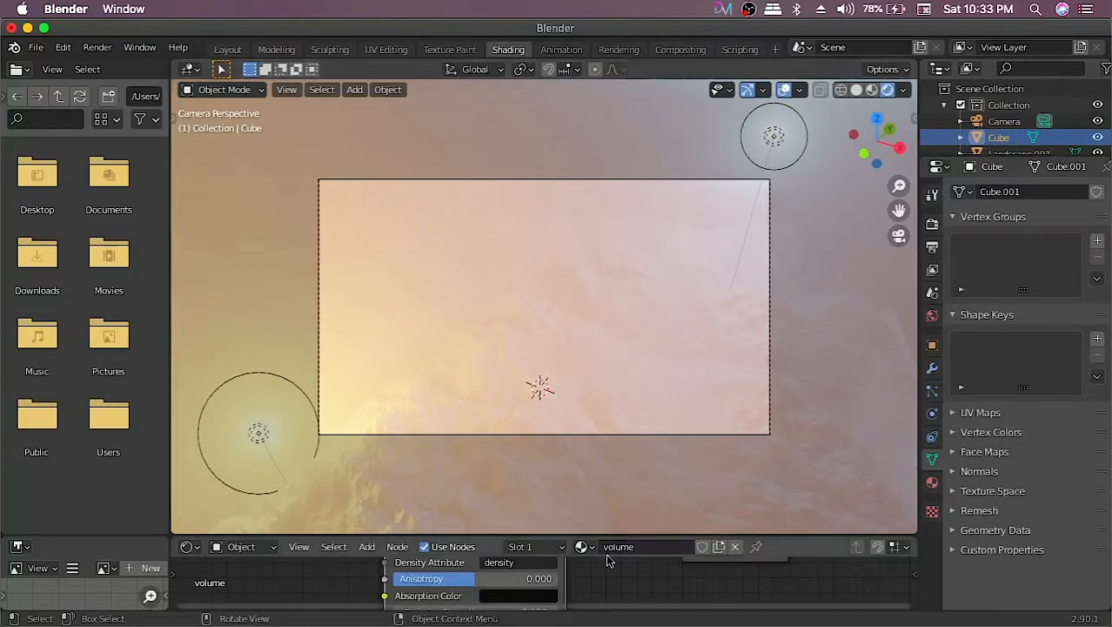
drag(606, 534, 603, 413)
click(398, 483)
click(398, 483)
click(399, 484)
click(400, 484)
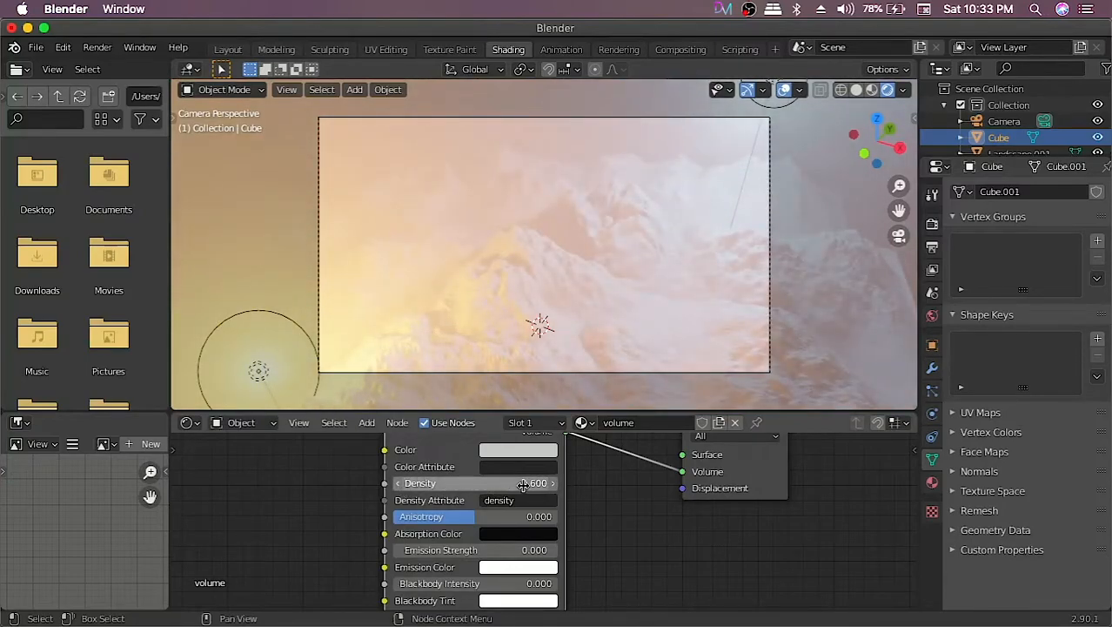
click(549, 484)
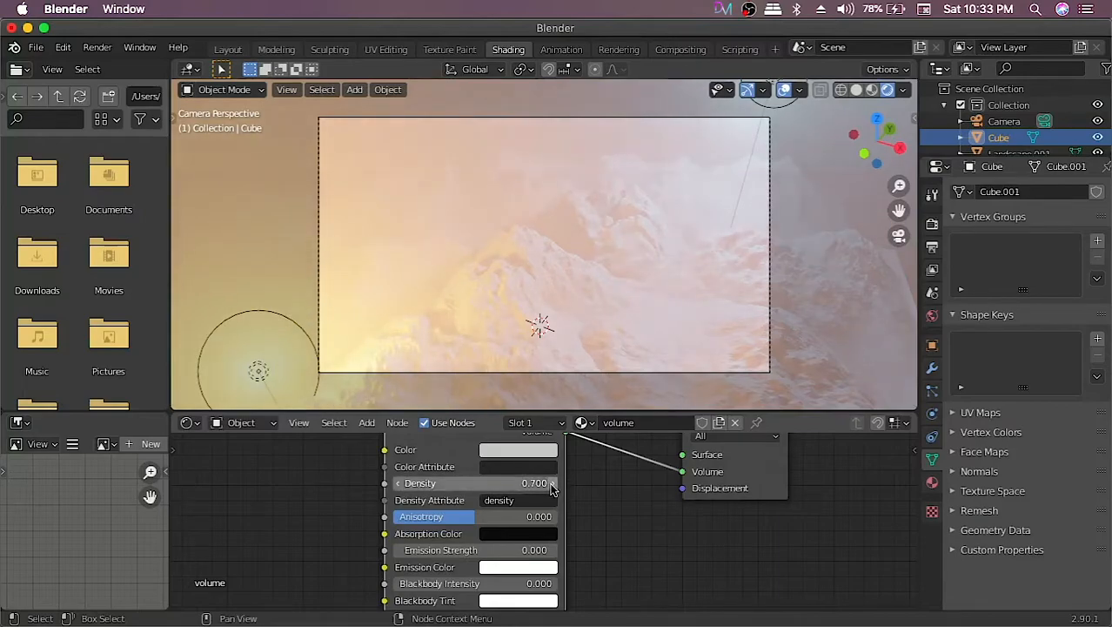
Add a MixRGB node to the volume material and connect its Color output to the Principled Volume's Color input.
scroll(605, 470, down, 3)
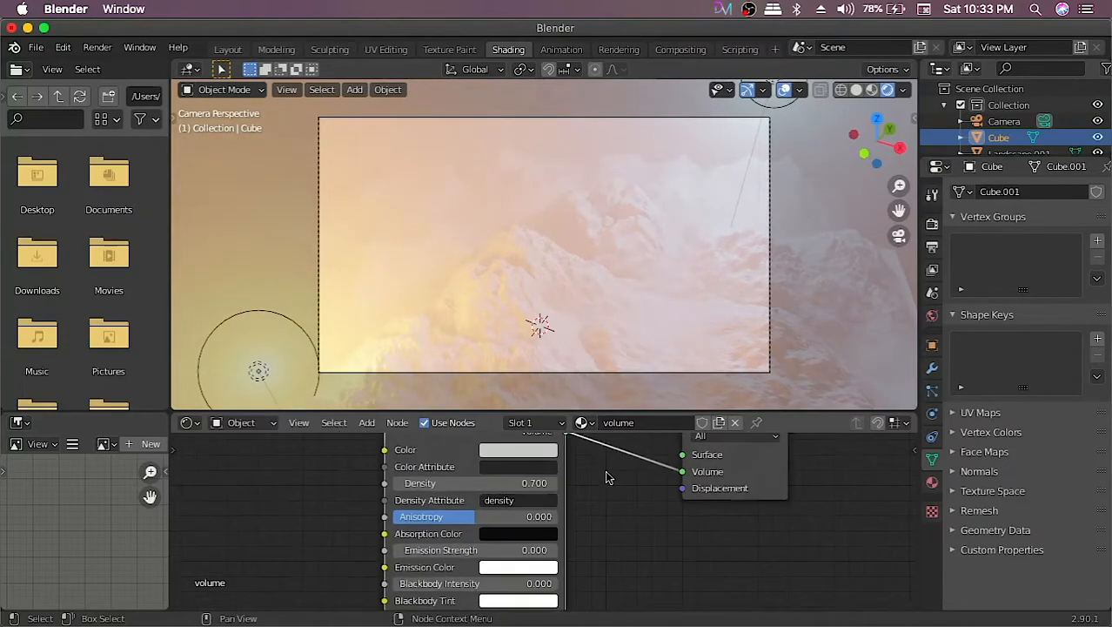
scroll(587, 475, down, 1)
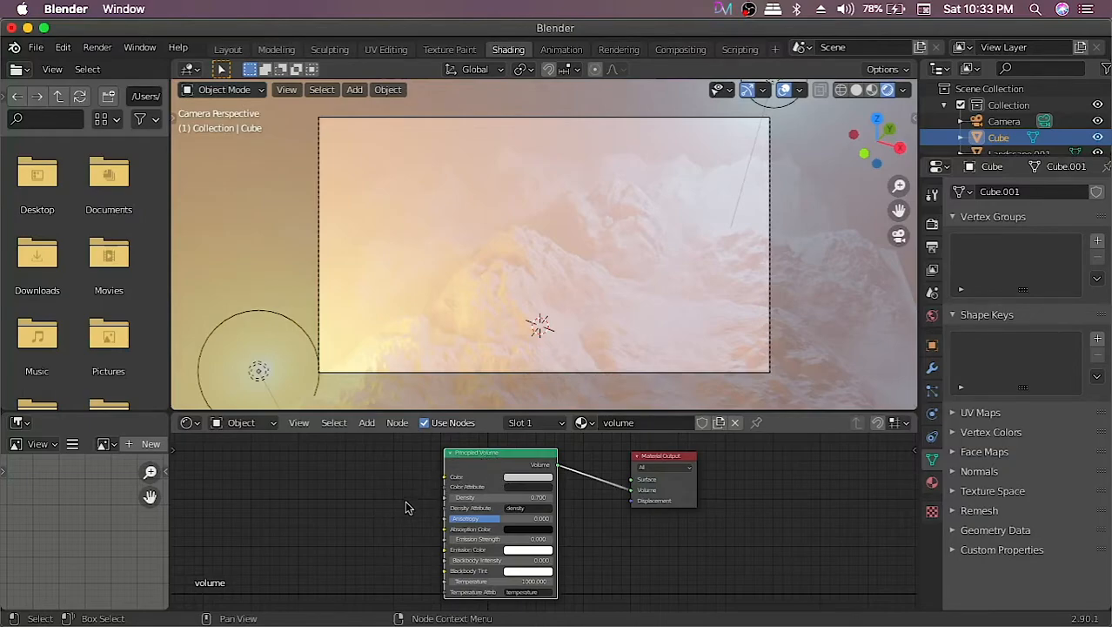
key(shift+a)
text(mi)
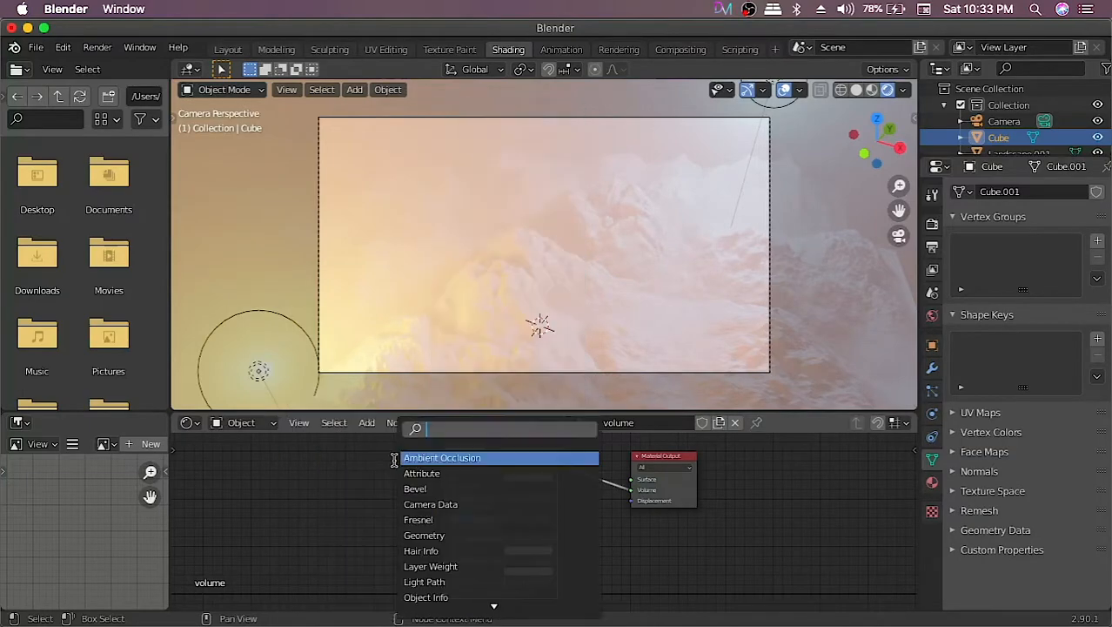
text(x)
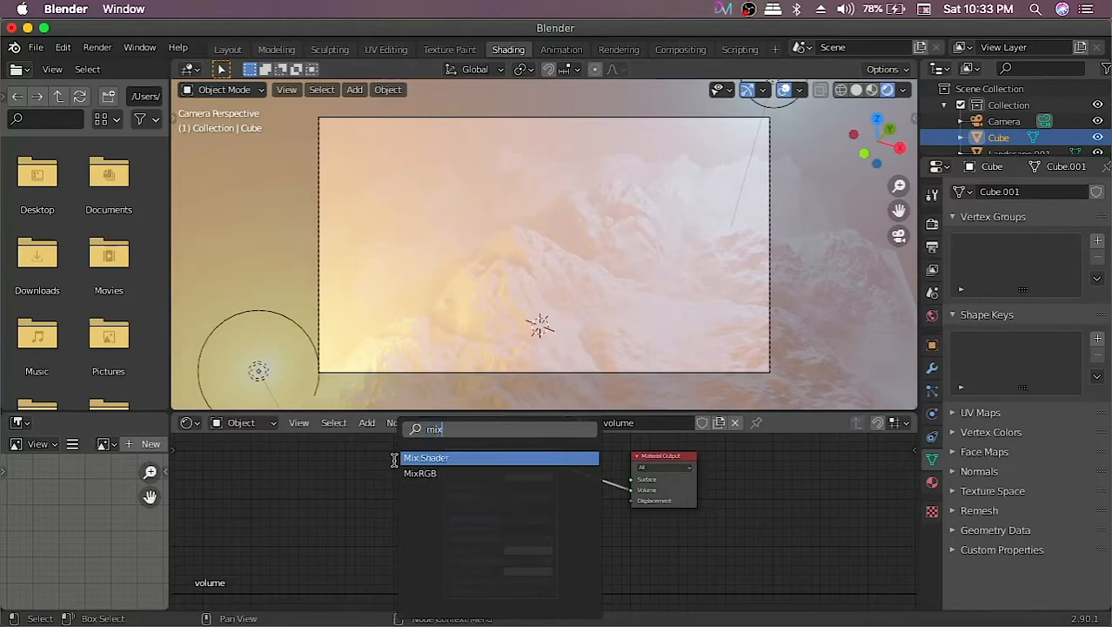
click(411, 472)
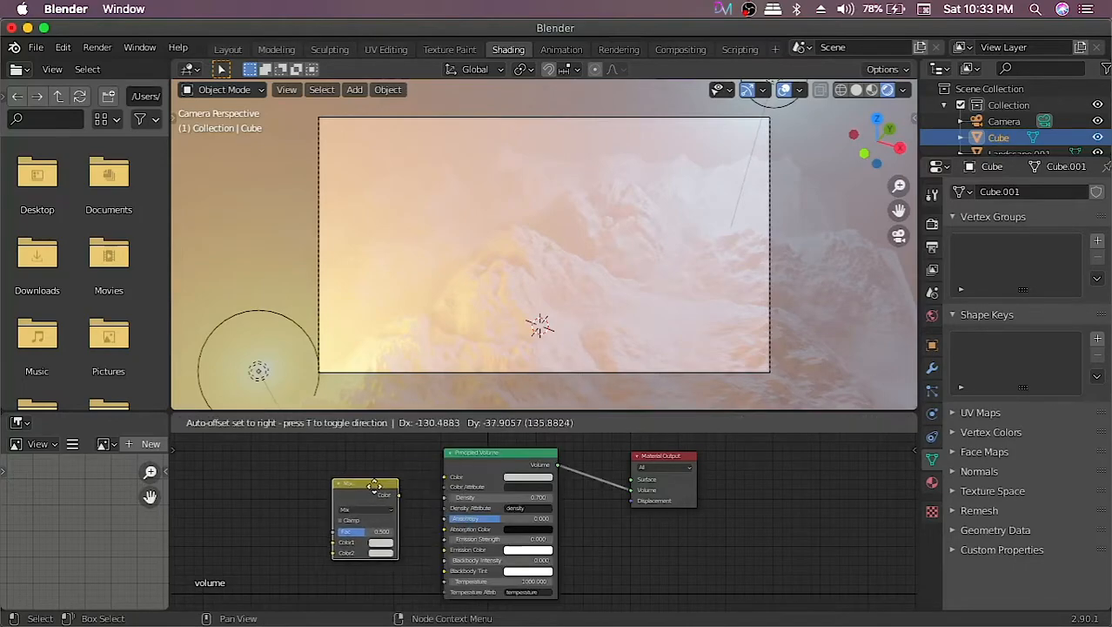
click(348, 480)
drag(372, 490, 378, 492)
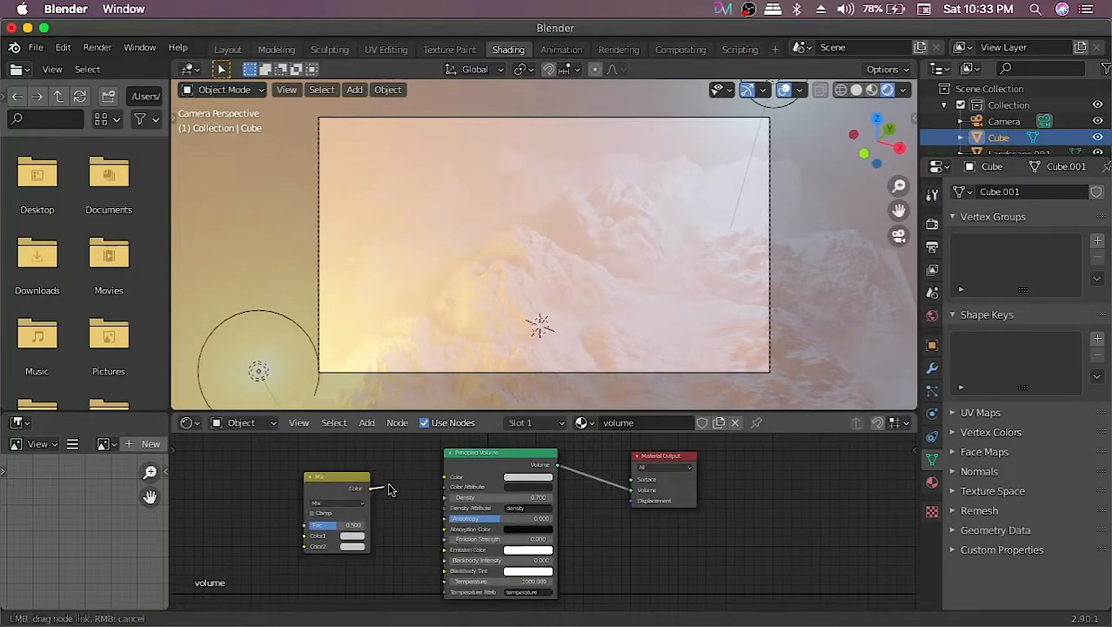
drag(442, 481, 444, 477)
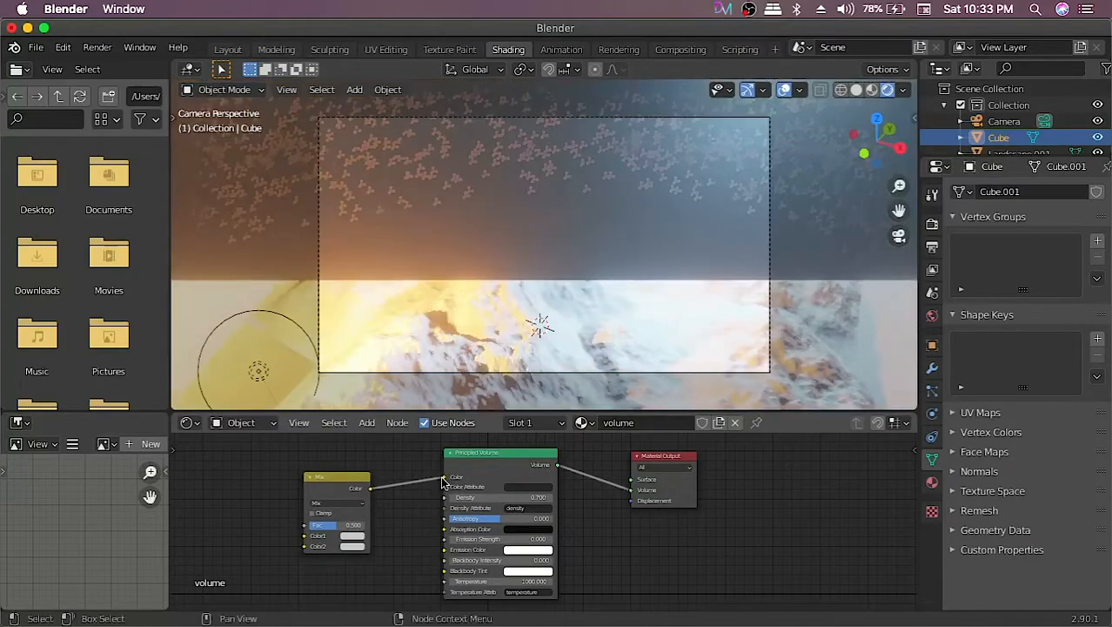
Add a Noise Texture node and connect its Color output to the Mix node's Color1 input.
mouse_move(263, 521)
middle_down()
mouse_move(378, 489)
mouse_move(483, 495)
middle_up()
scroll(463, 490, up, 2)
scroll(481, 485, down, 3)
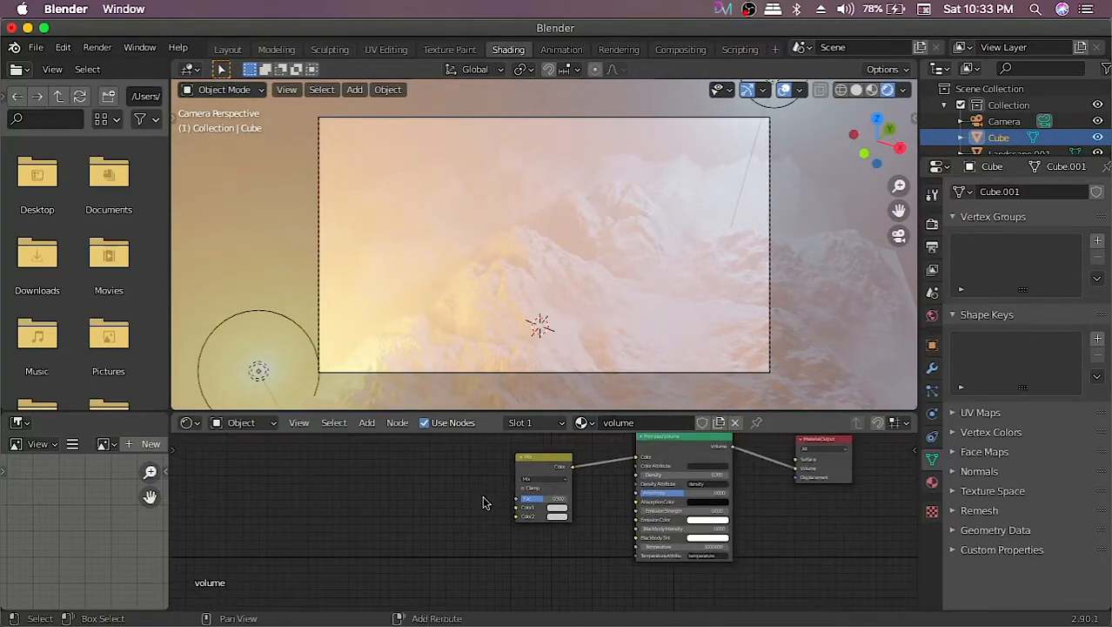
key(shift+a)
text(s)
text(noi)
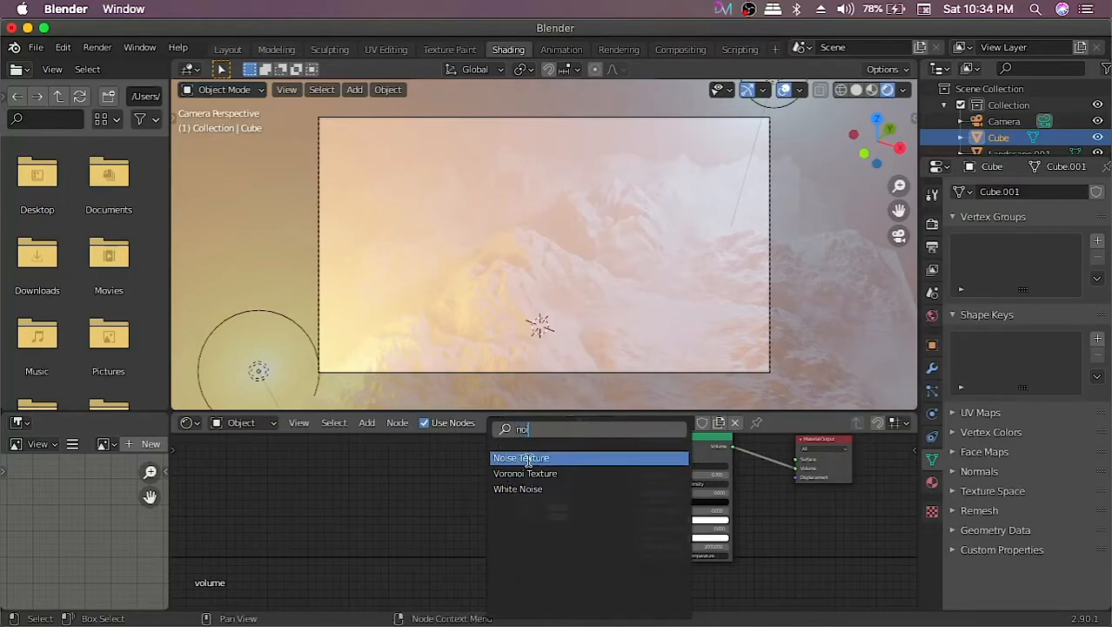
click(529, 459)
click(344, 423)
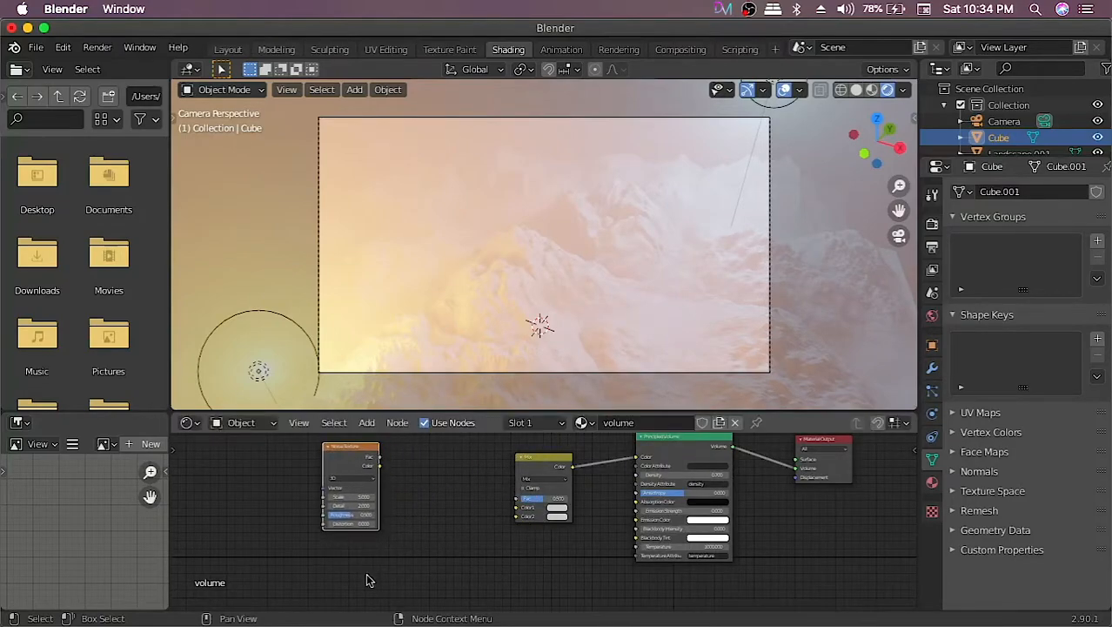
drag(378, 466, 513, 514)
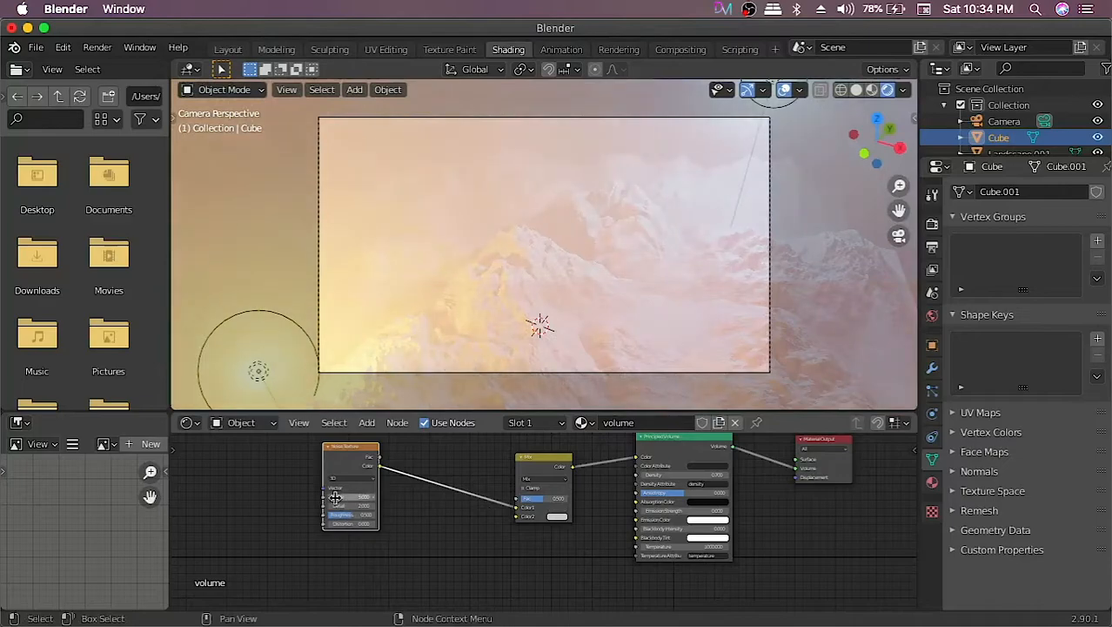
Insert a ColorRamp node on the link between the Noise Texture and the Mix node.
key(shift+a)
mouse_move(335, 496)
key(s)
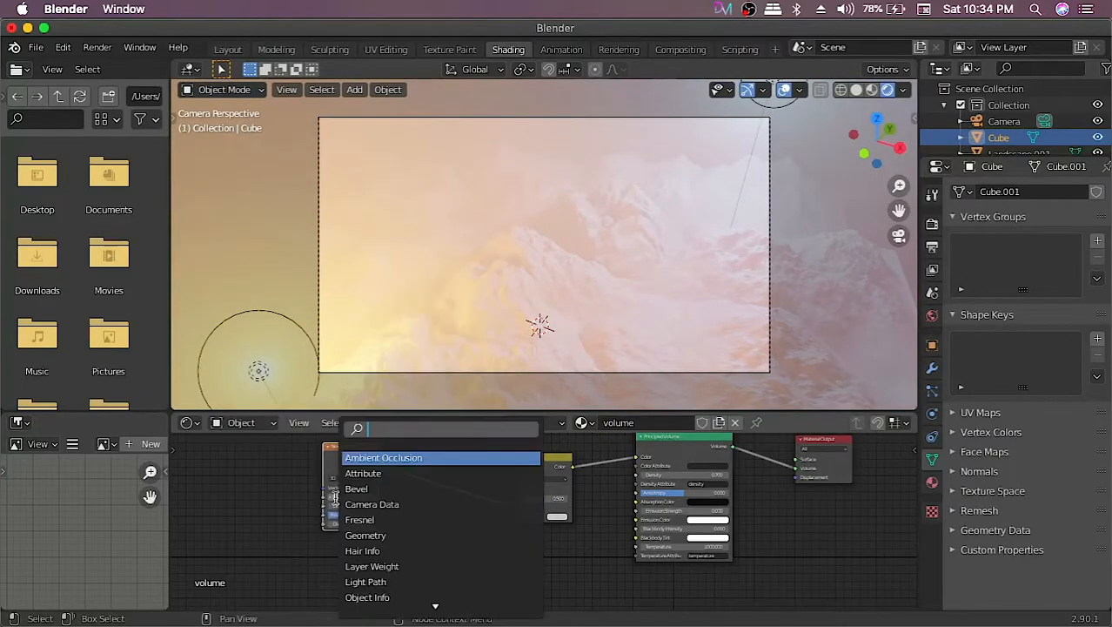
text(col)
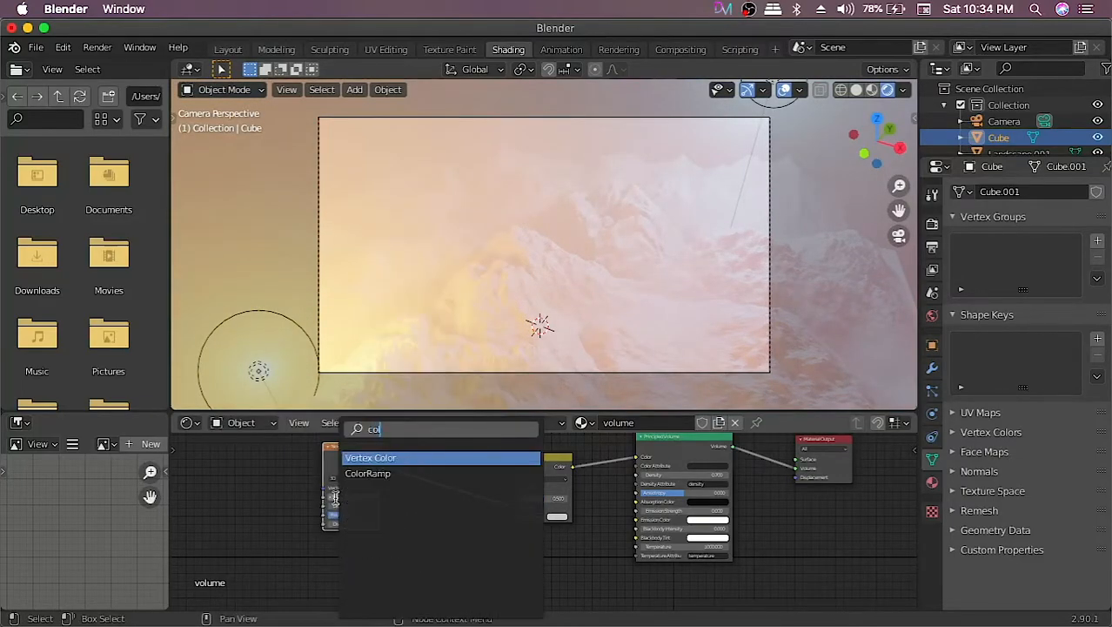
click(388, 476)
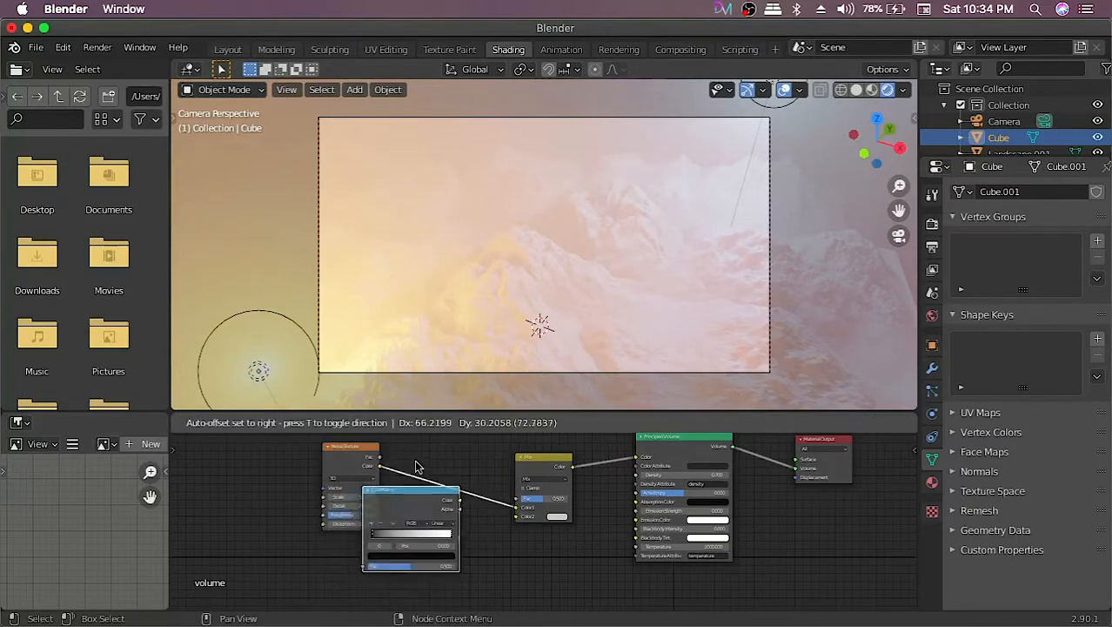
click(459, 602)
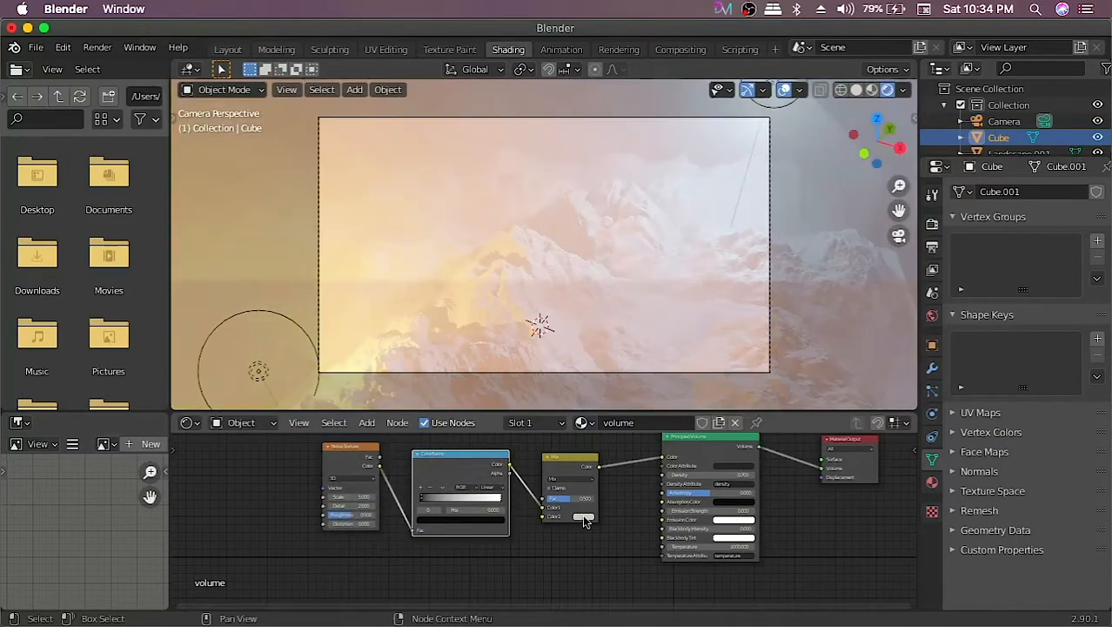
Darken the Mix node's Color2 to a medium grey.
click(583, 516)
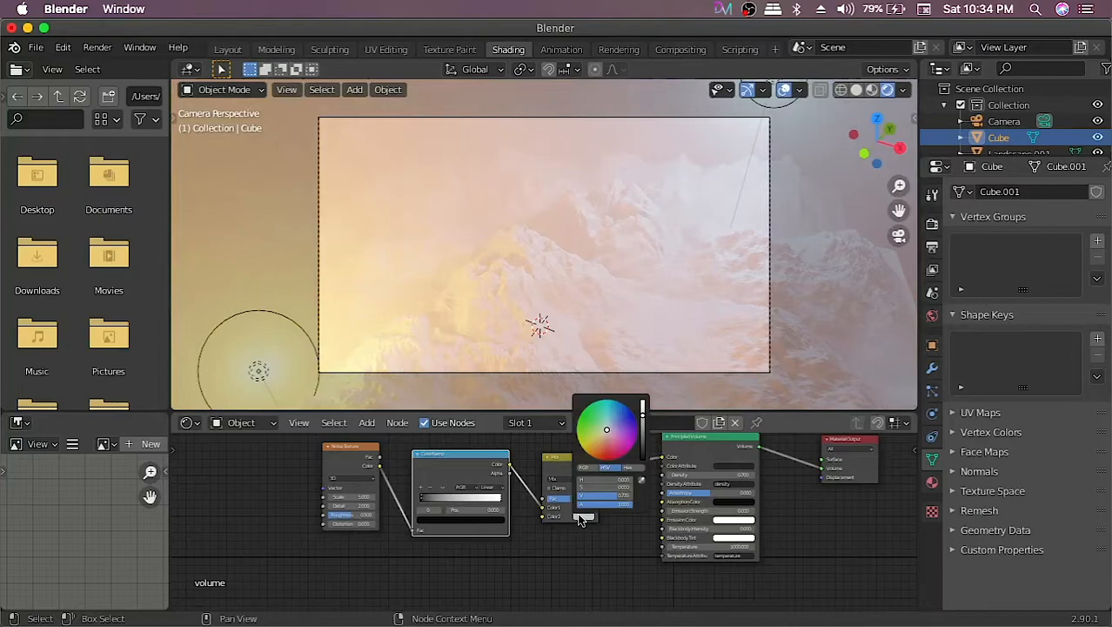
click(644, 443)
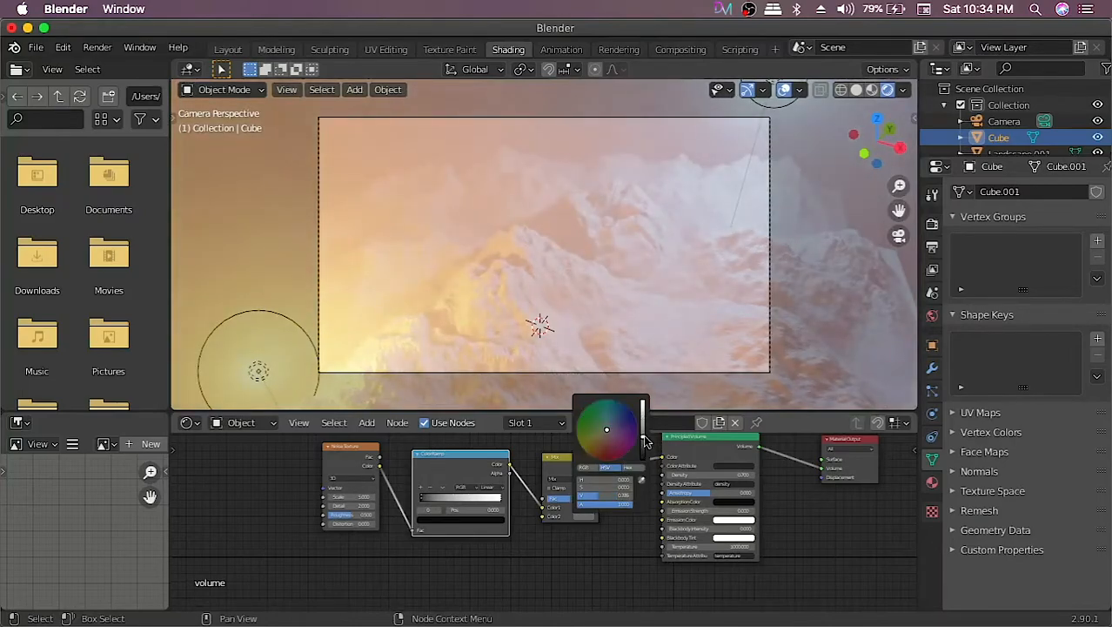
click(644, 446)
click(642, 435)
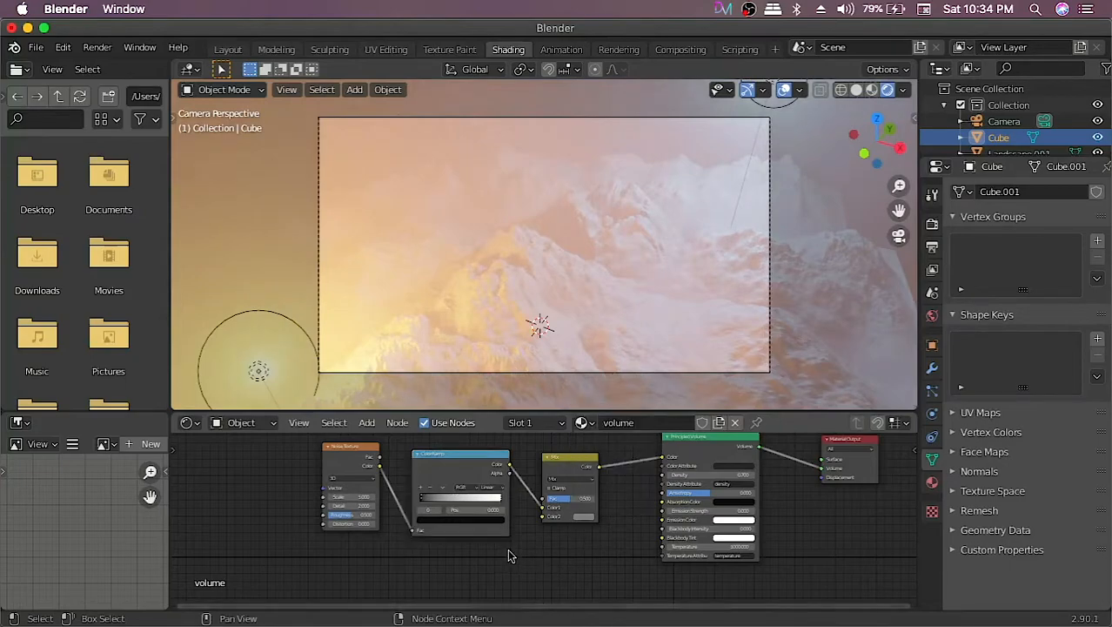
Set the Noise Texture's Detail to 16.000 and its Distortion to 21.300.
scroll(510, 555, down, 1)
scroll(509, 555, up, 3)
scroll(509, 555, up, 4)
middle_drag(271, 522, 362, 555)
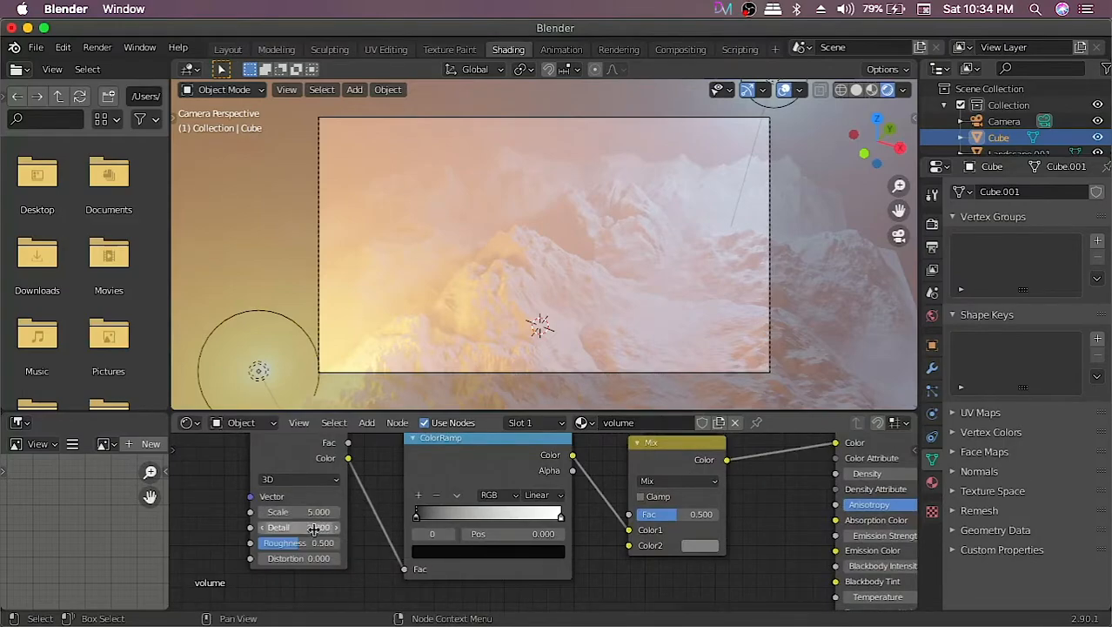
drag(301, 527, 391, 528)
drag(317, 558, 522, 557)
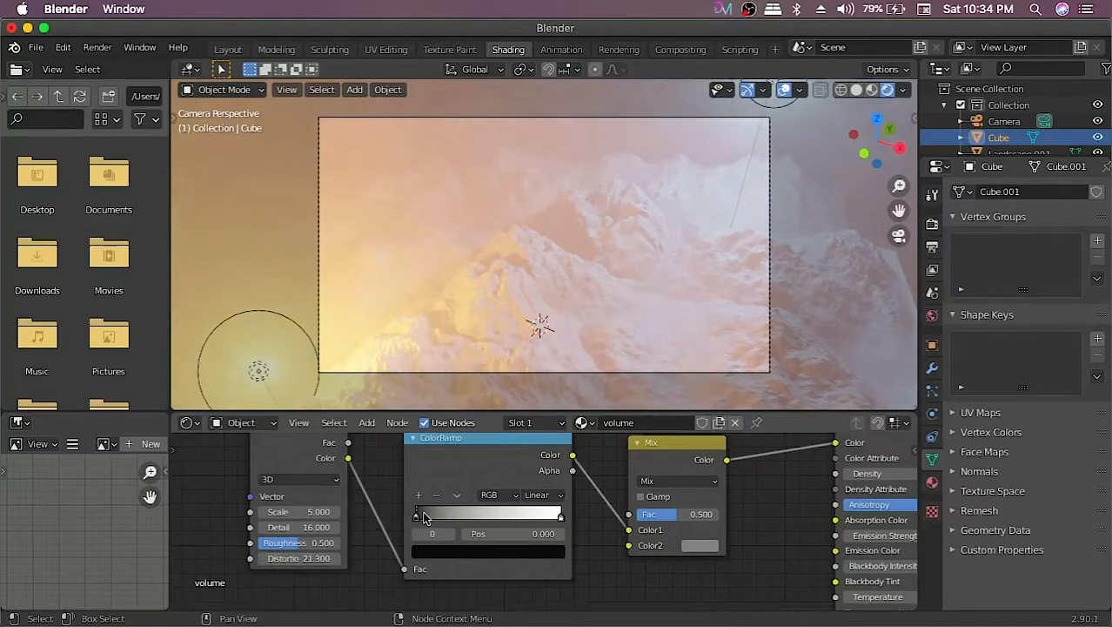
Move the ColorRamp's black stop to position 0.545 and set the Mix node's Fac to 0.350.
drag(417, 519, 501, 511)
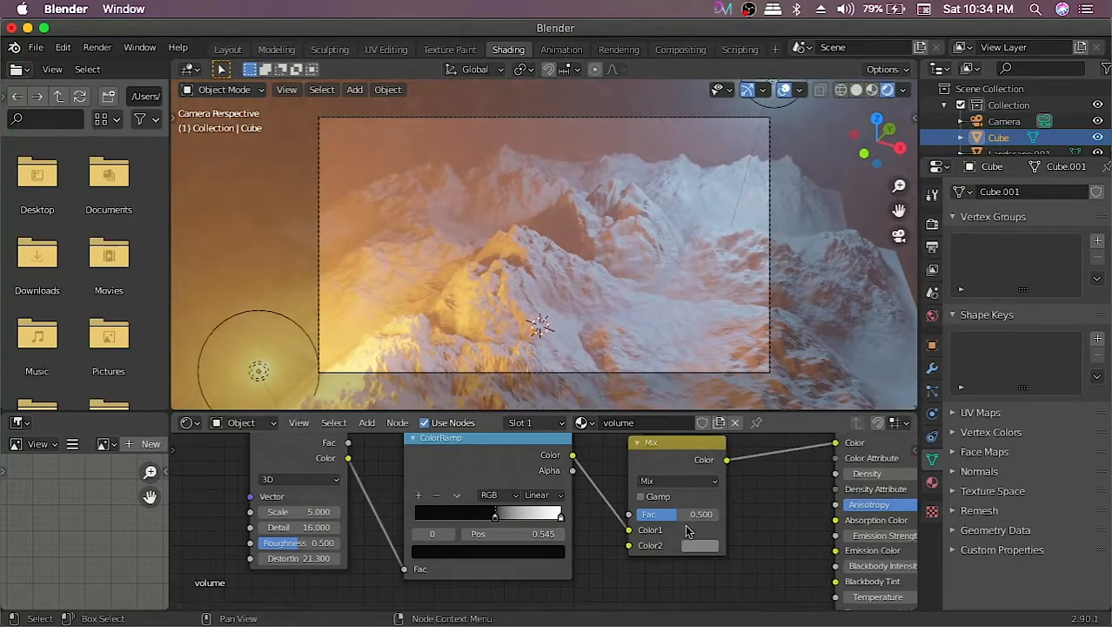
mouse_move(682, 526)
mouse_down()
mouse_move(640, 512)
mouse_move(704, 512)
mouse_move(676, 512)
mouse_up()
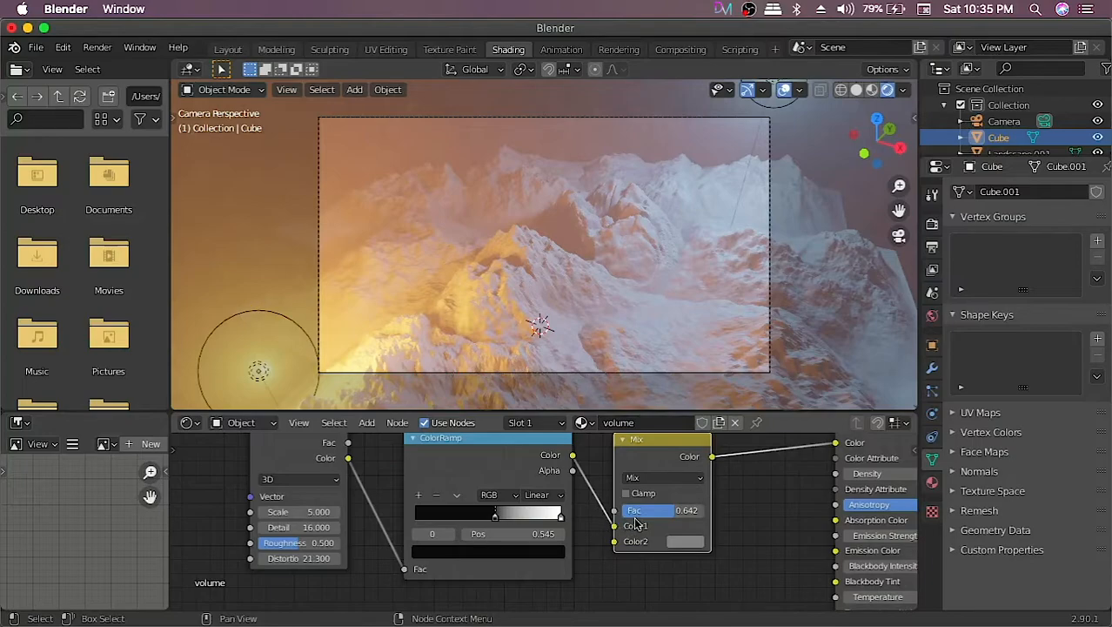
drag(670, 512, 614, 511)
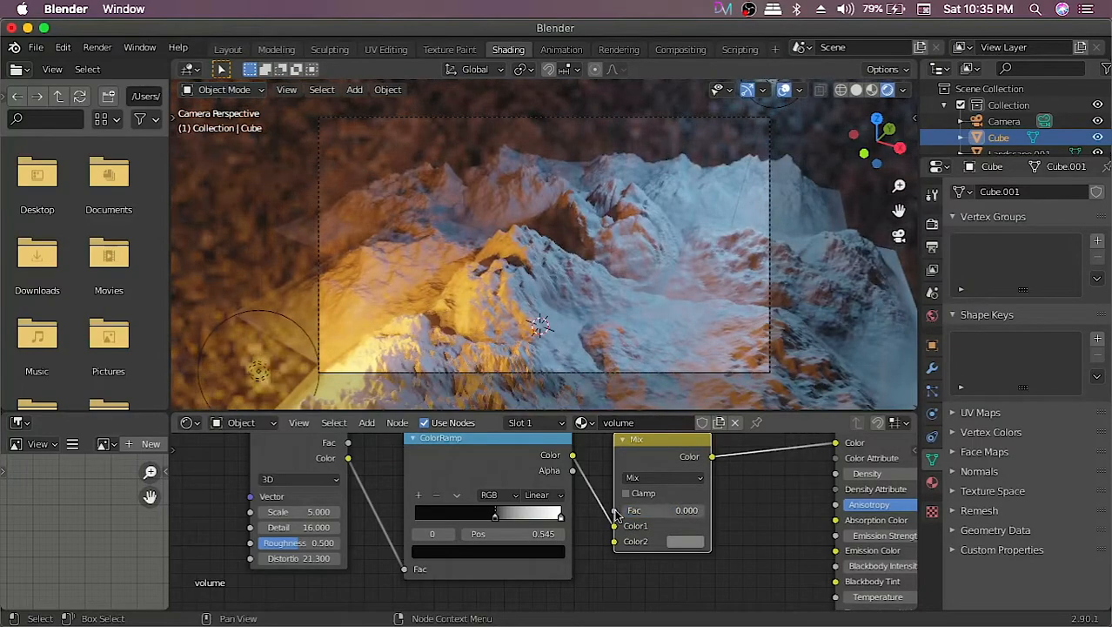
drag(644, 516, 705, 515)
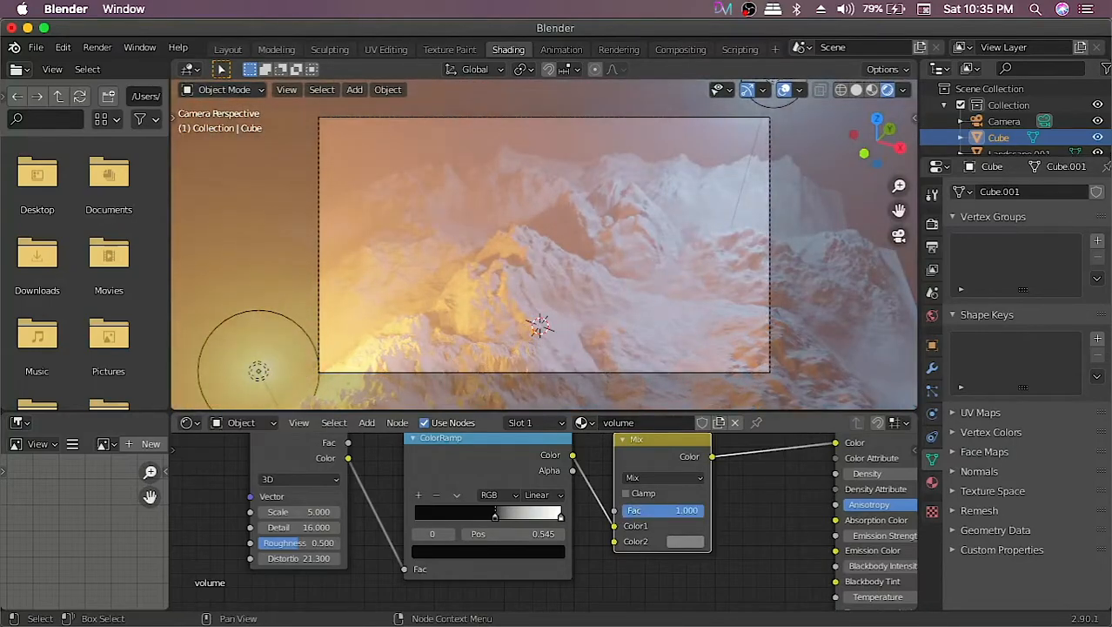
drag(705, 510, 653, 510)
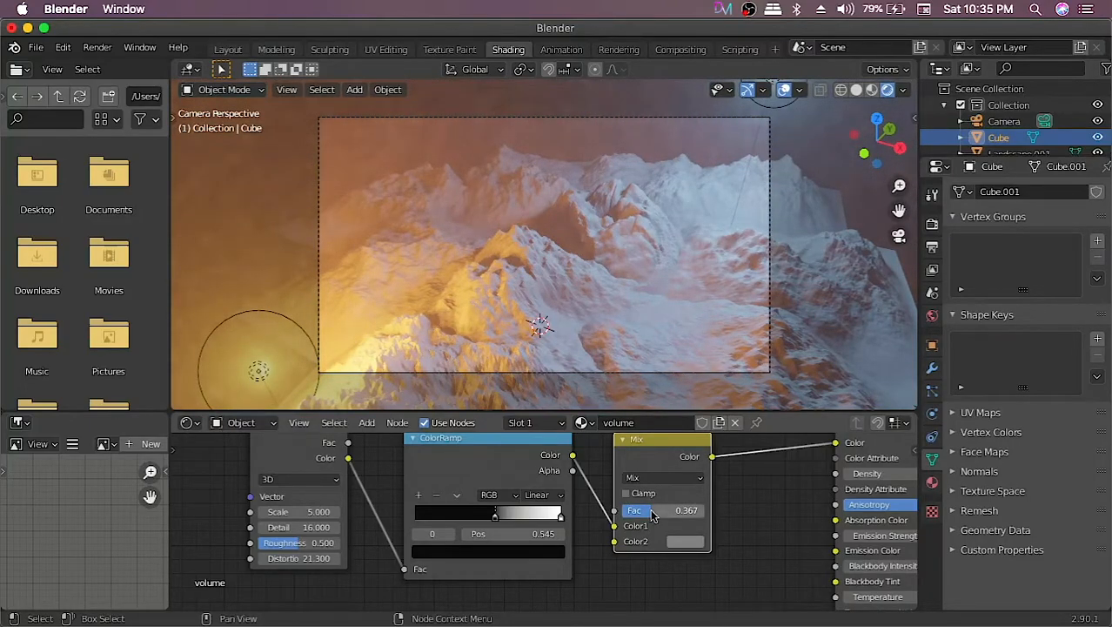
drag(653, 515, 647, 514)
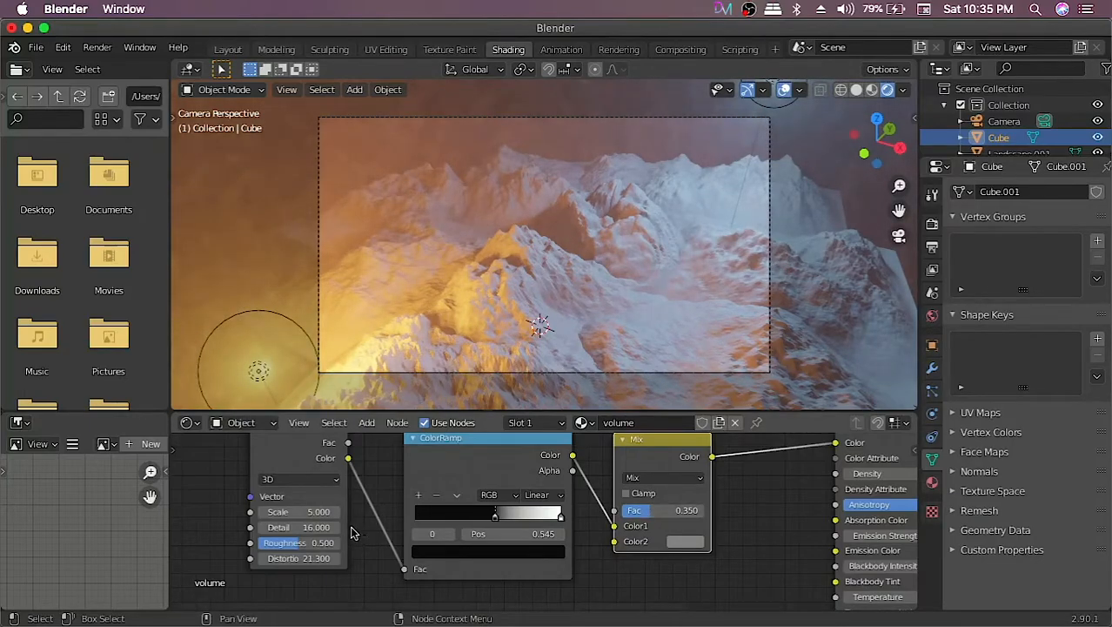
Set the Noise Texture's Scale to -1.300.
middle_drag(355, 527, 386, 516)
drag(350, 502, 314, 502)
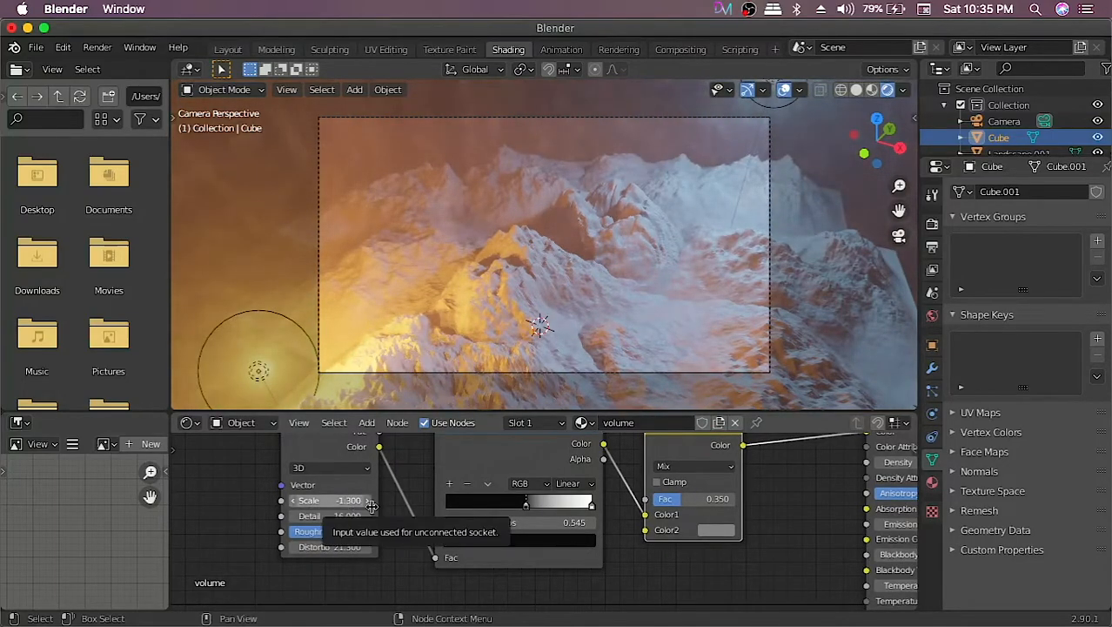
Set the Principled Volume's Density to 0.800 and the Mix node's Fac to 0.467.
middle_drag(757, 522, 639, 555)
middle_drag(638, 508, 559, 510)
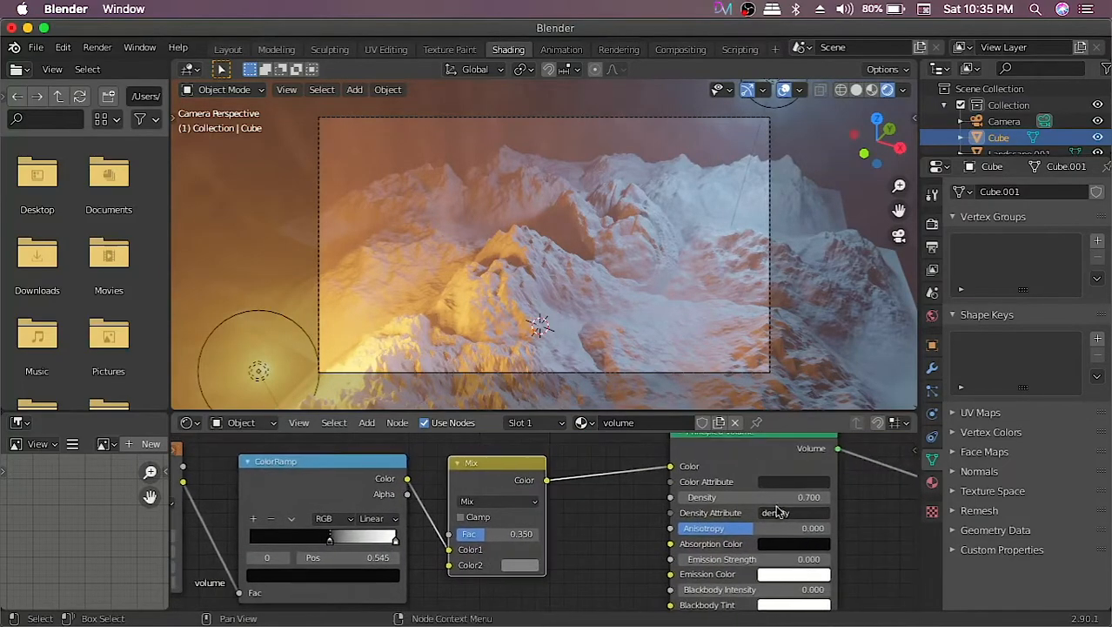
click(827, 497)
click(827, 497)
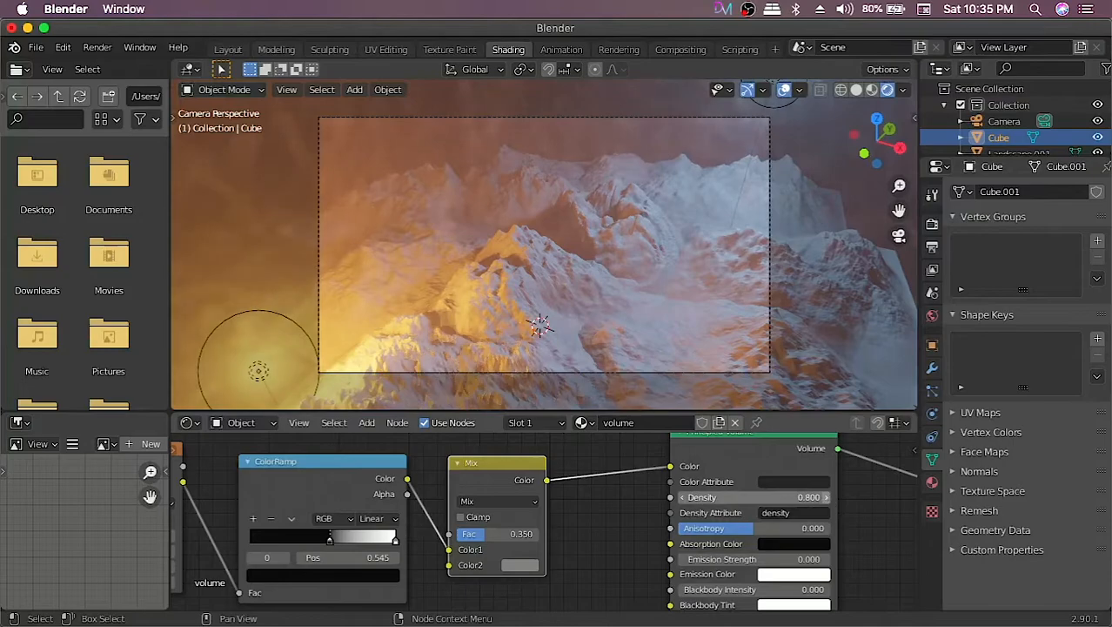
click(828, 497)
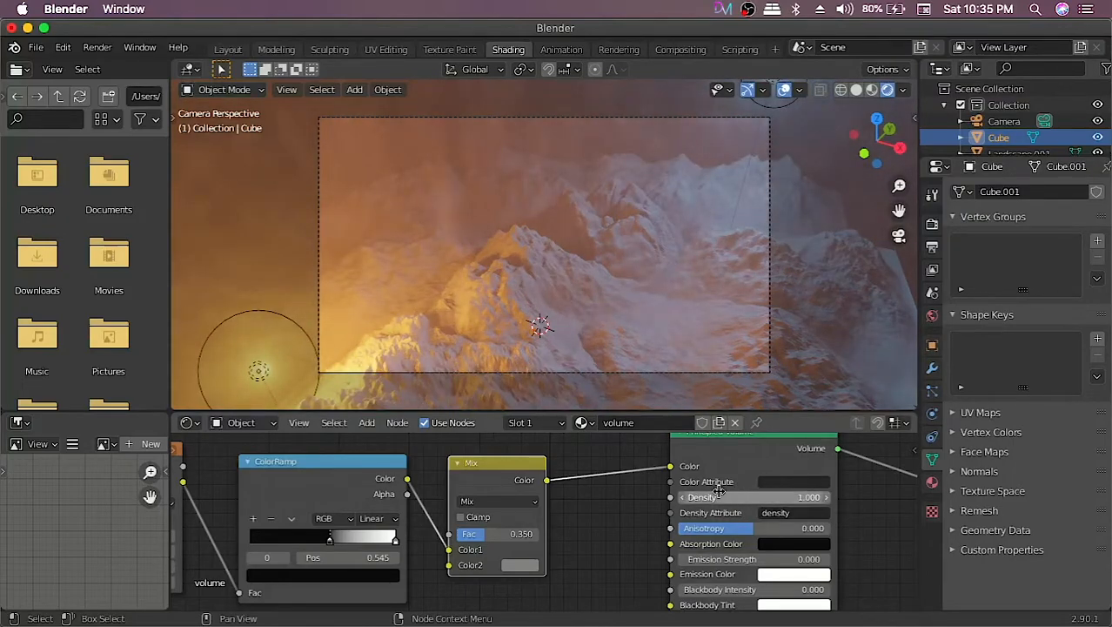
click(683, 497)
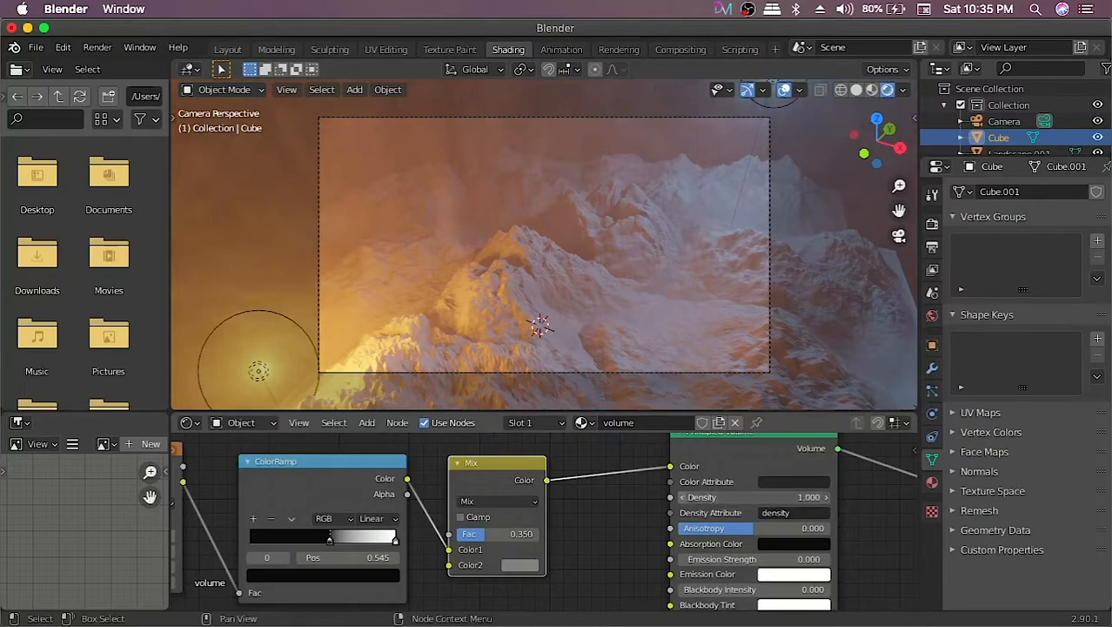
click(682, 498)
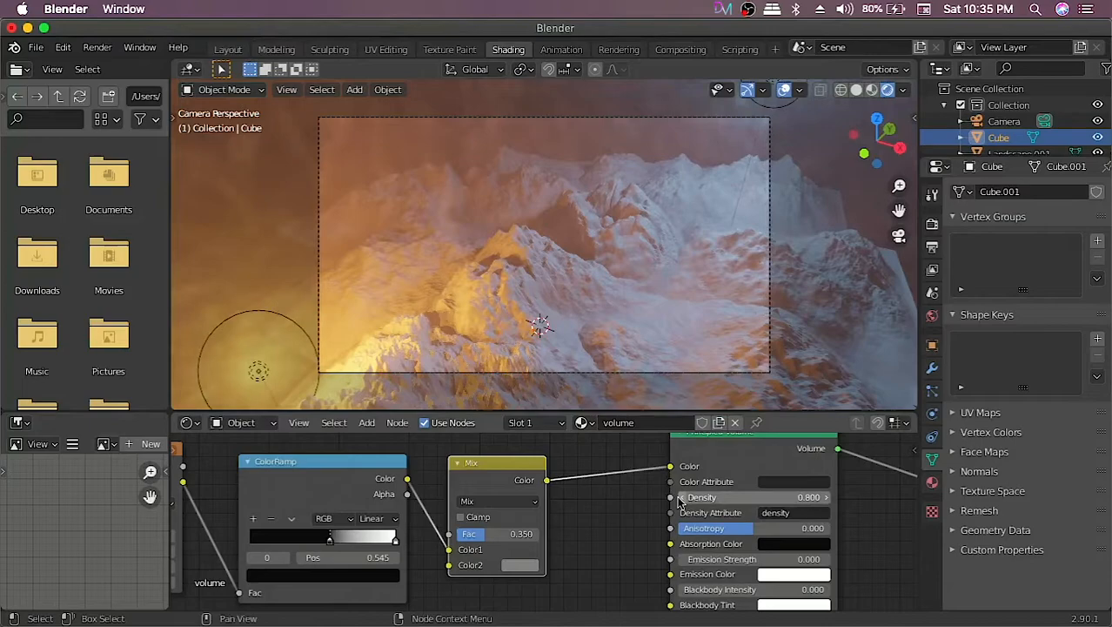
click(681, 498)
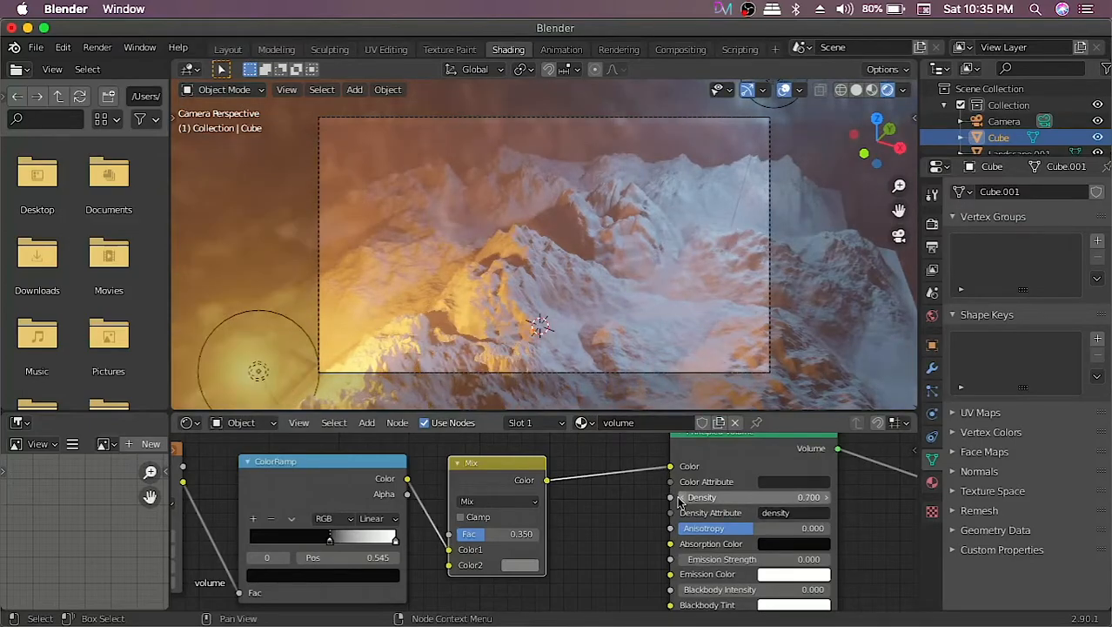
click(826, 498)
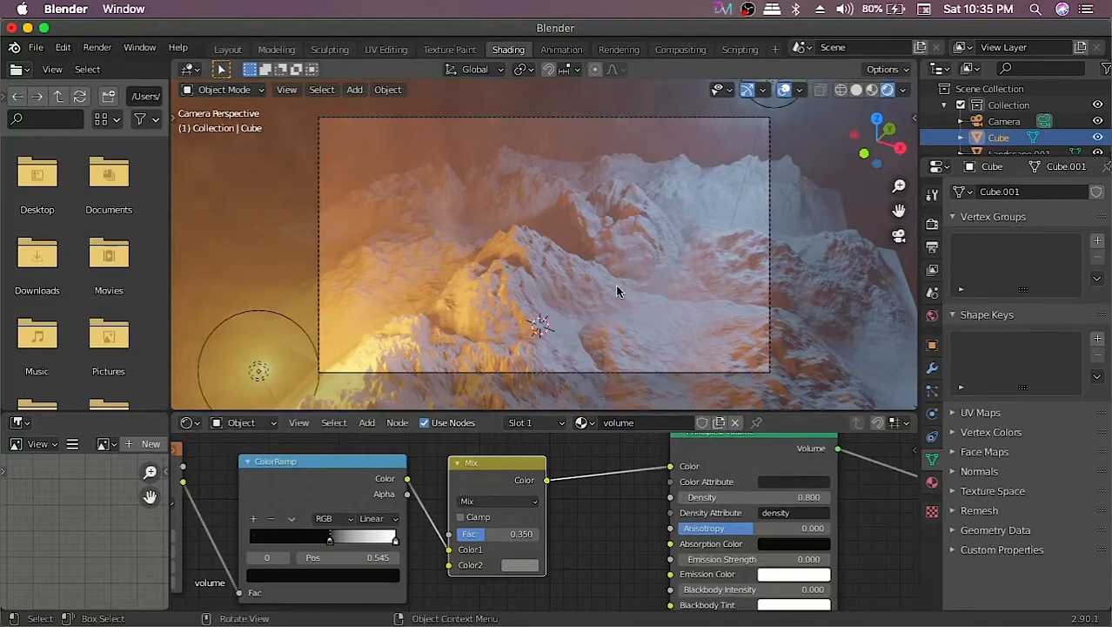
drag(492, 543, 504, 543)
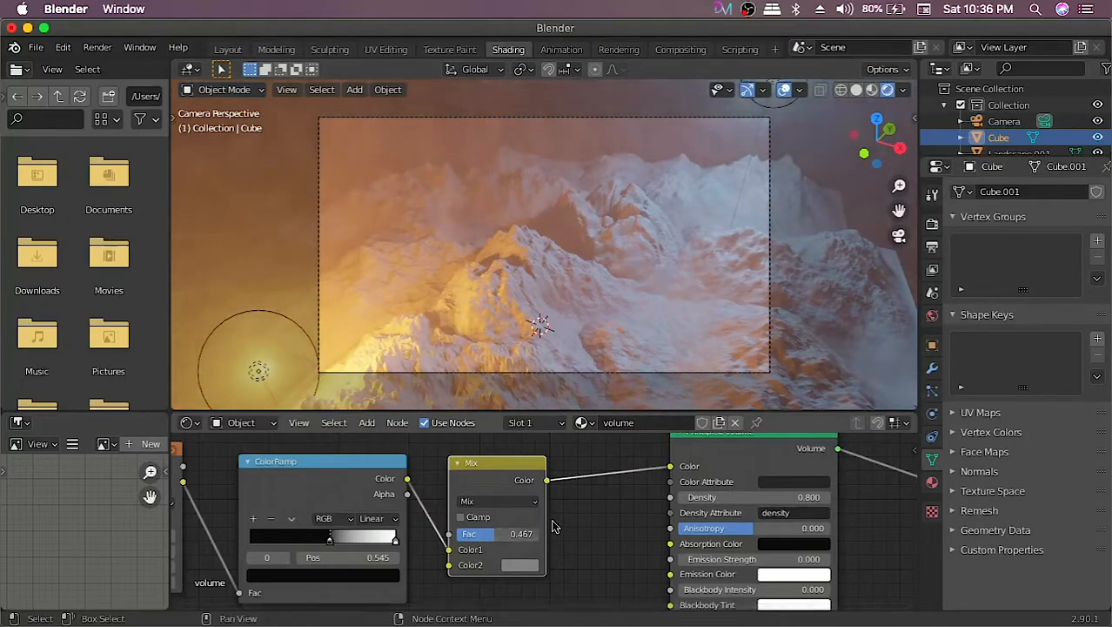
Set the Principled Volume's Density to 1.200.
click(506, 533)
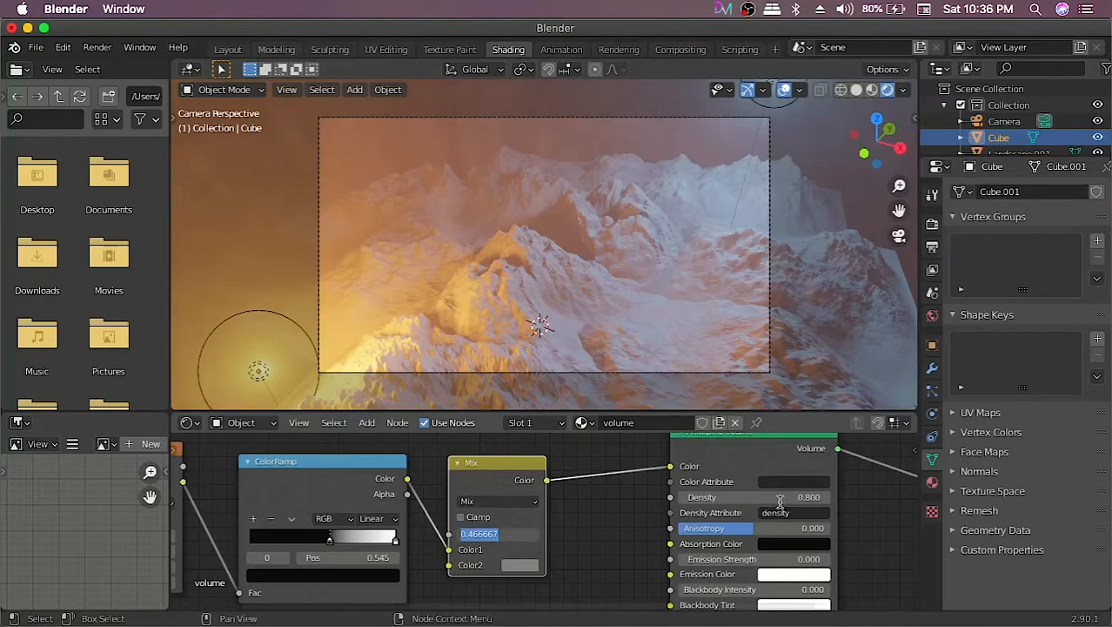
click(841, 495)
click(828, 498)
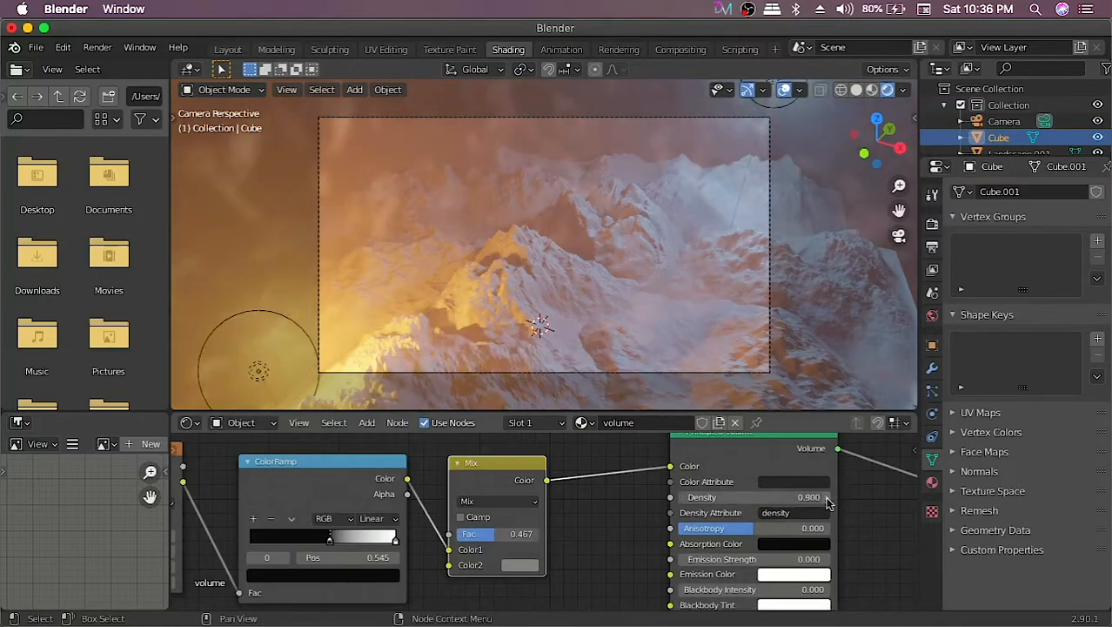
click(827, 498)
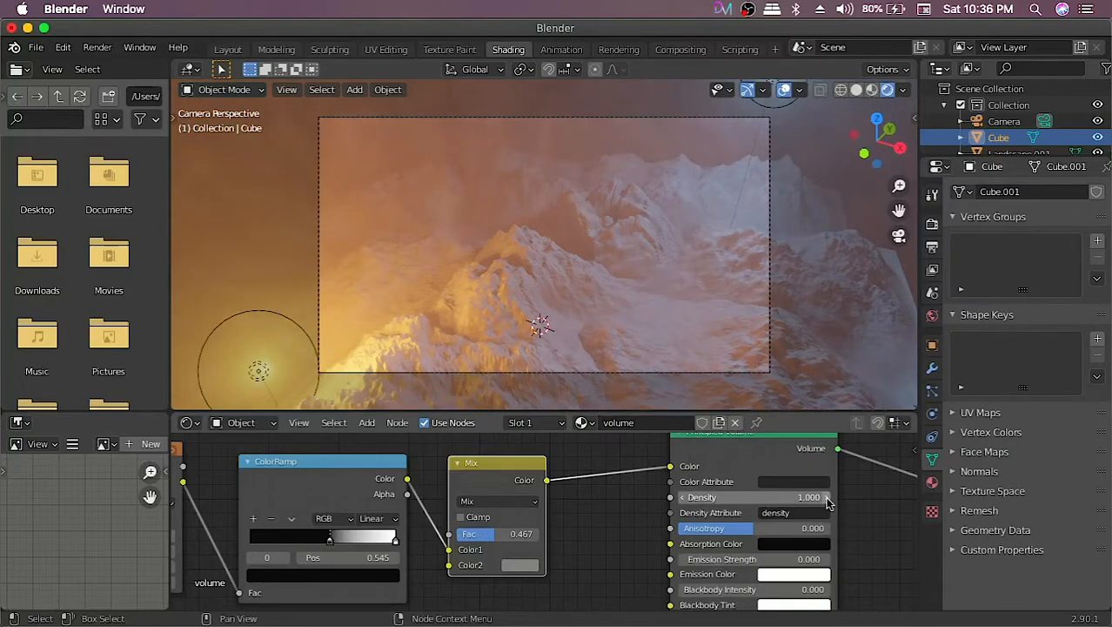
click(828, 498)
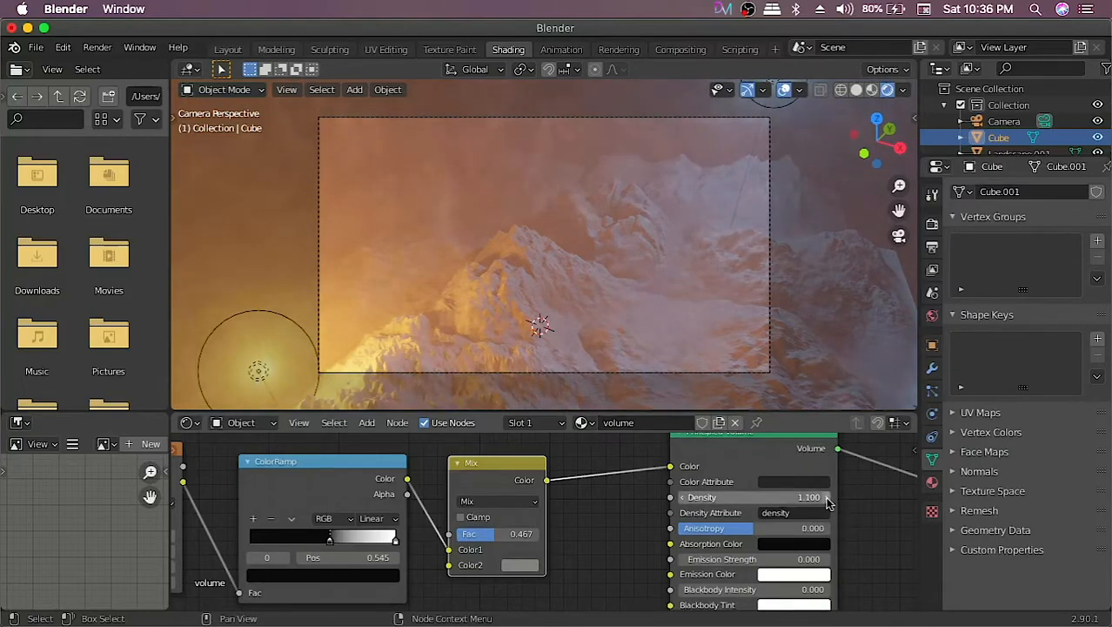
click(827, 498)
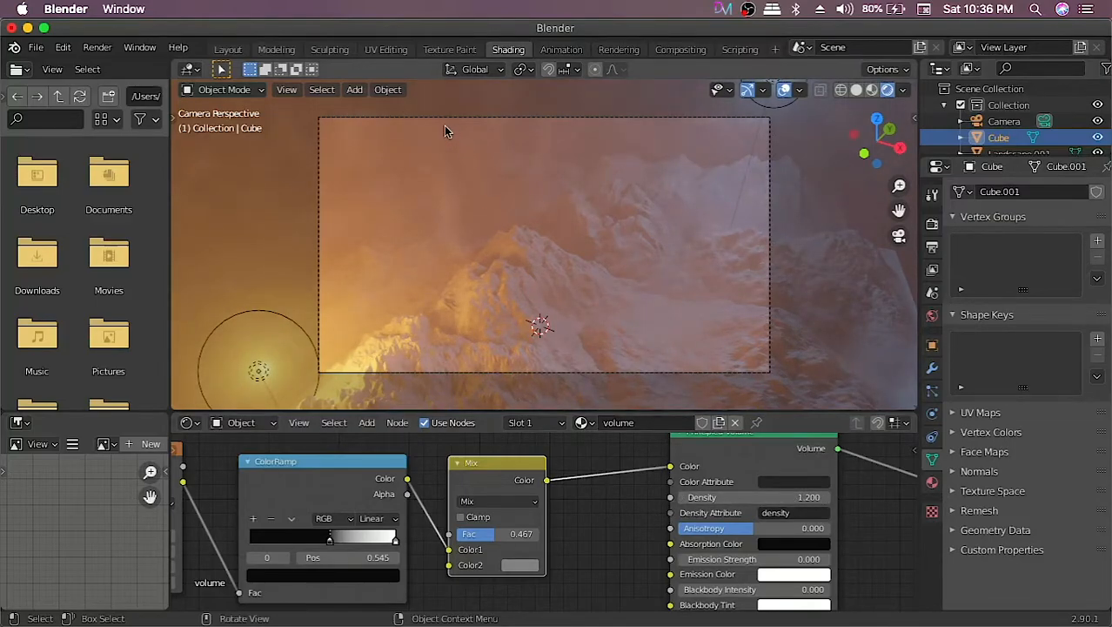
Switch to the Layout workspace and set the render engine to Cycles.
click(228, 49)
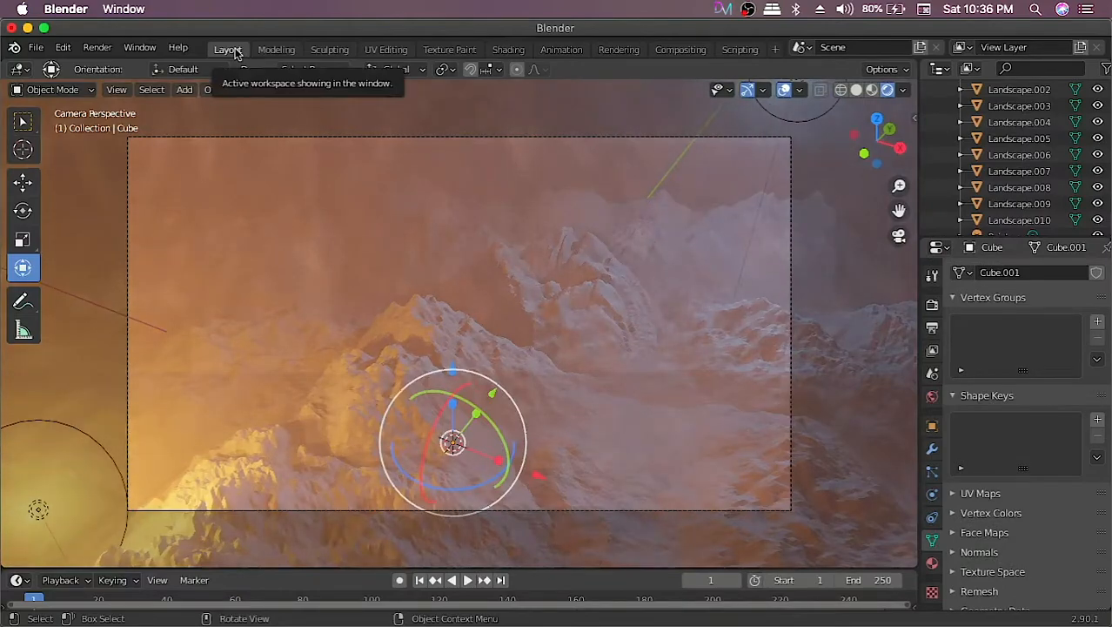
click(933, 329)
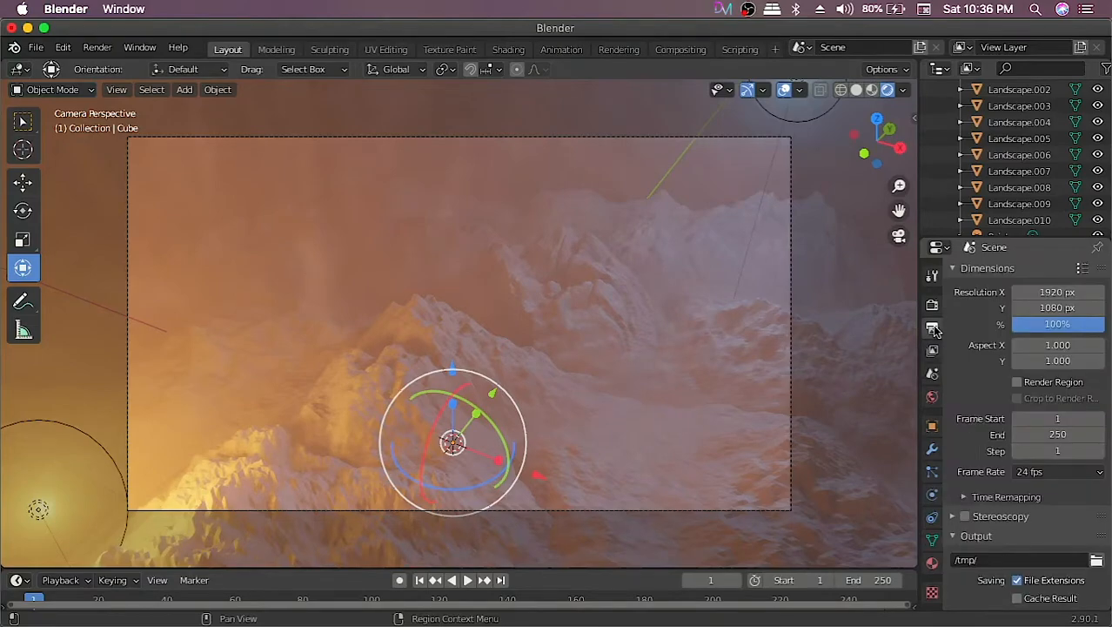
click(932, 305)
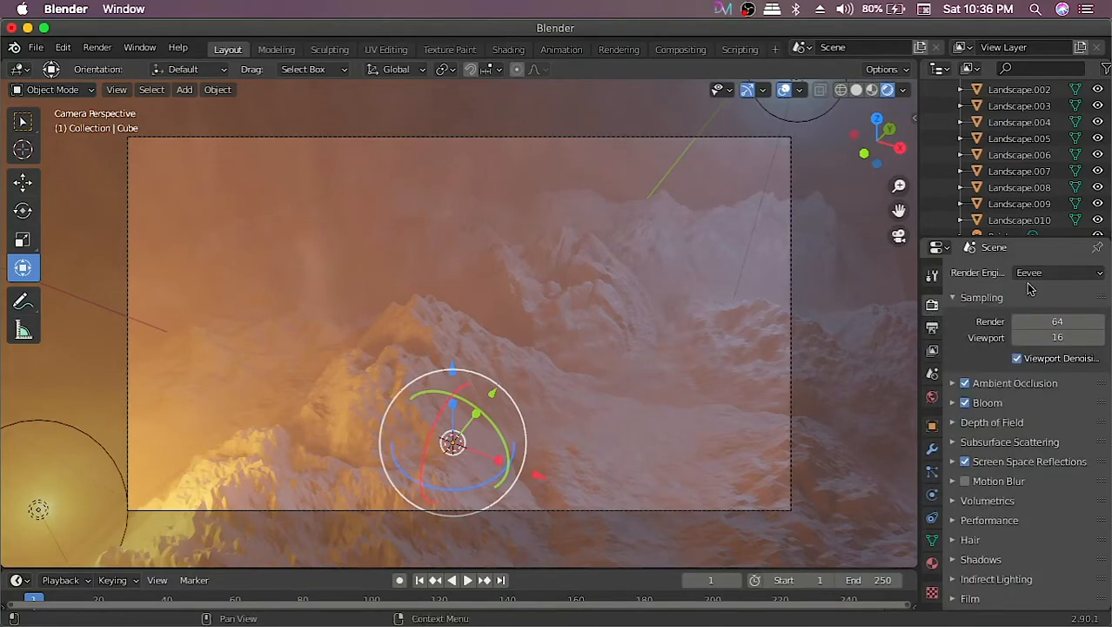
click(1060, 274)
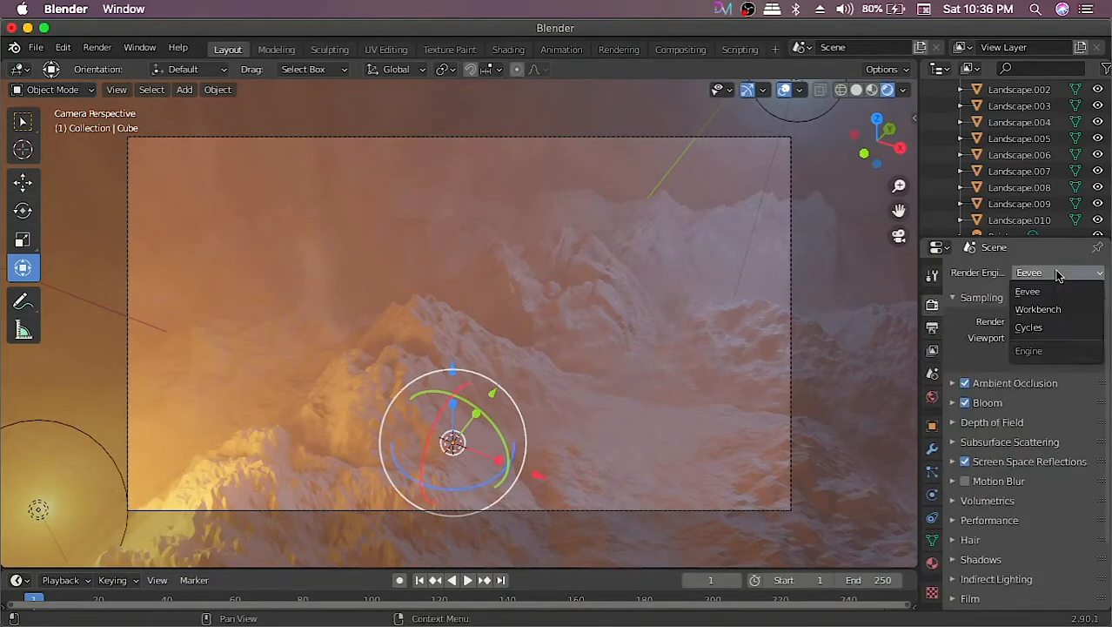
click(1034, 326)
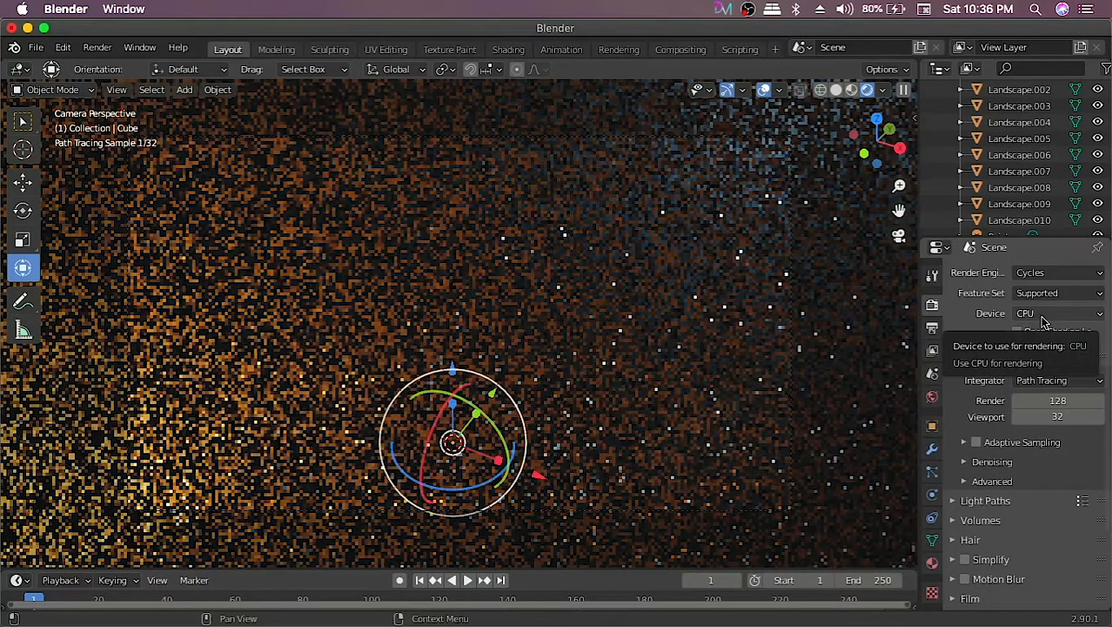
Set the Cycles render device to GPU Compute and enable Adaptive Sampling.
click(1043, 315)
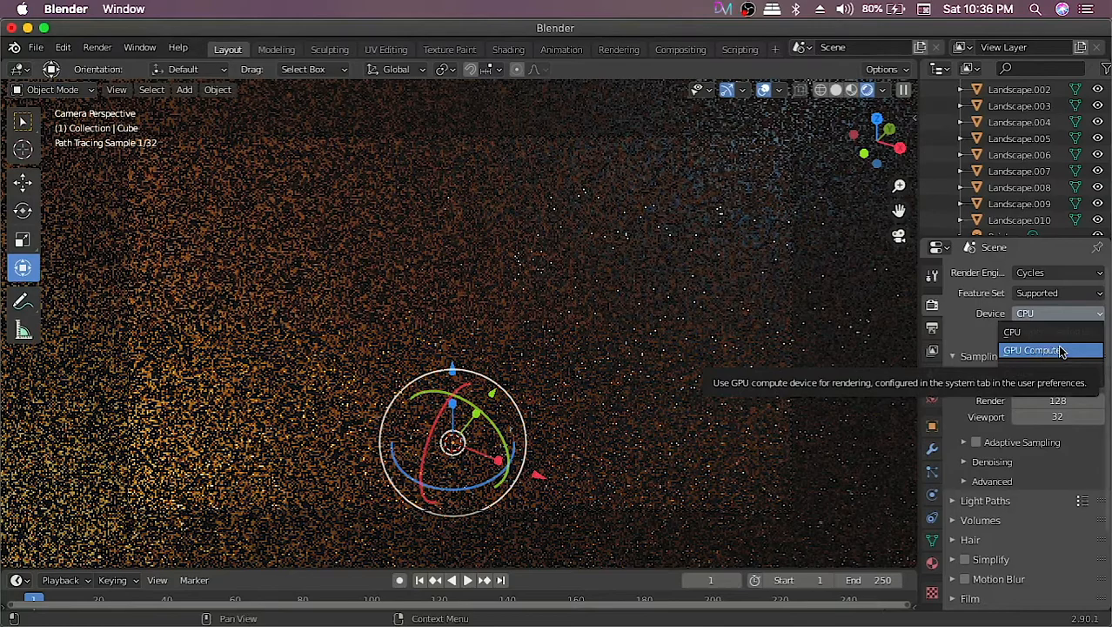
click(1061, 351)
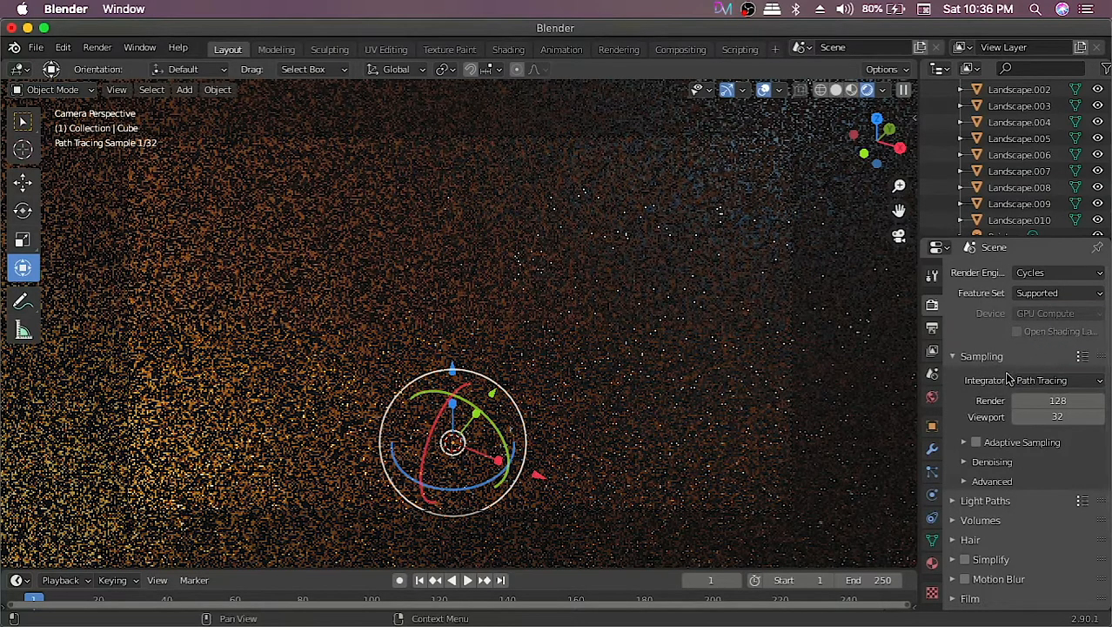
click(977, 443)
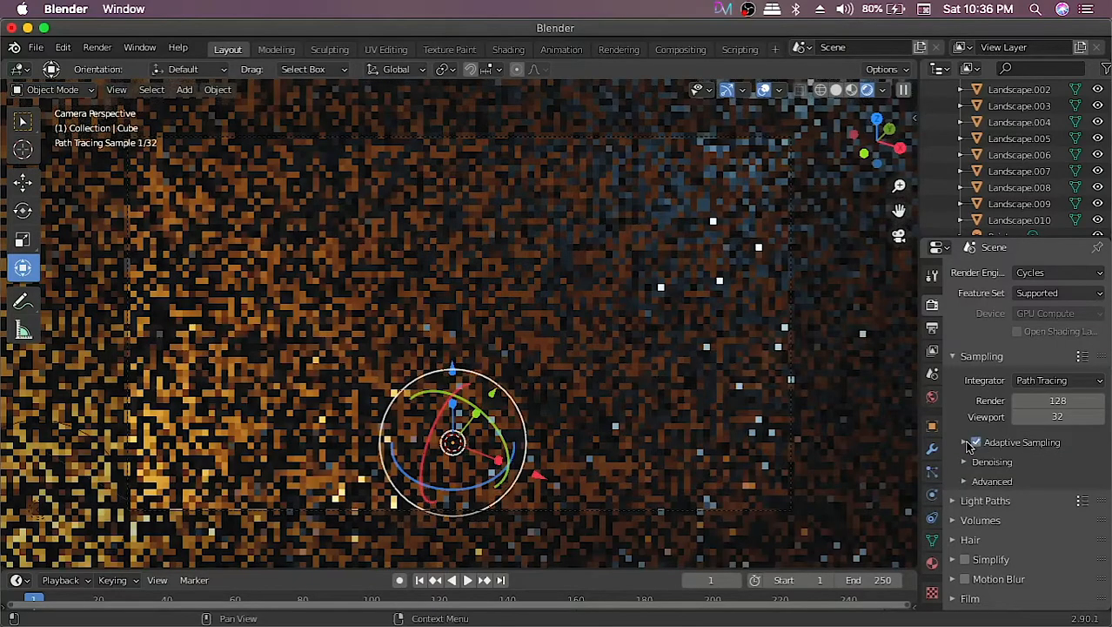
click(965, 443)
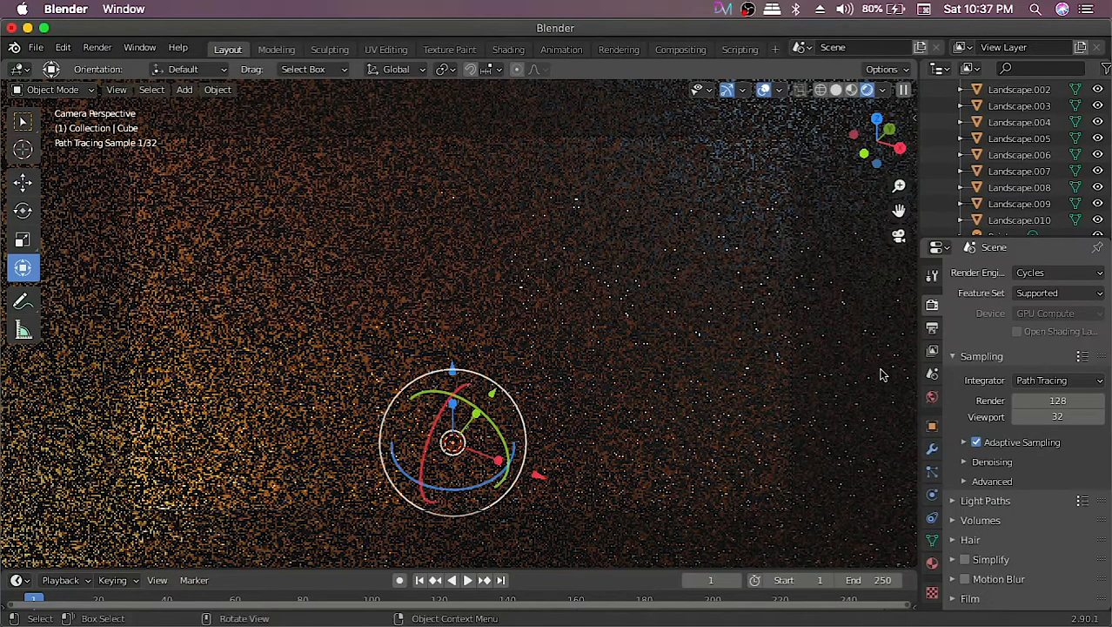
Find the Render Region command by search and define a render region covering the whole camera frame.
key(F3)
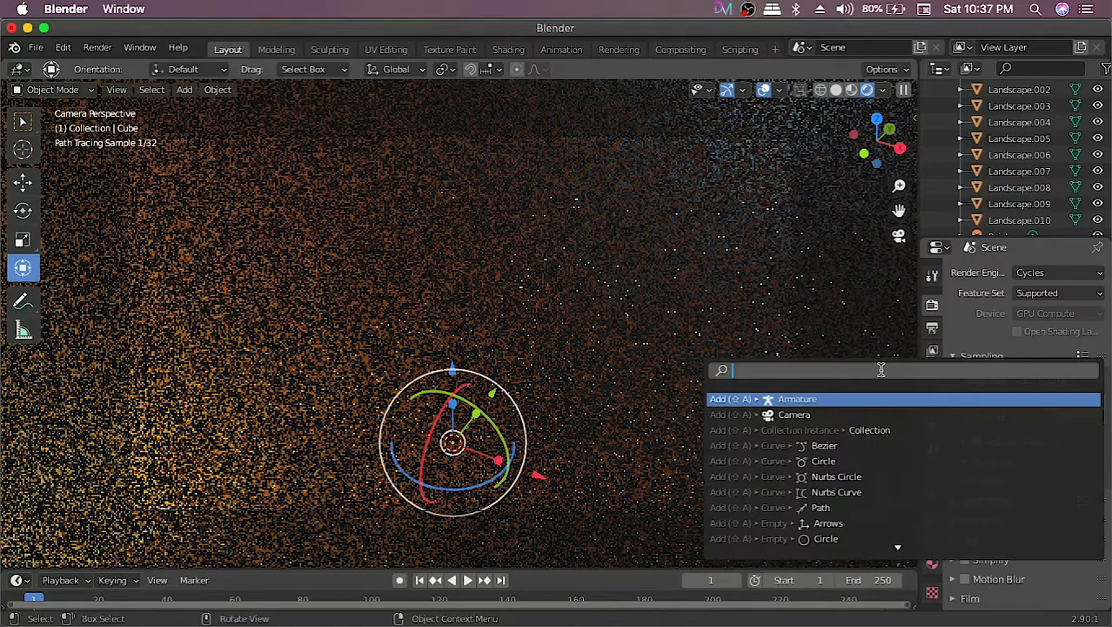
text(m)
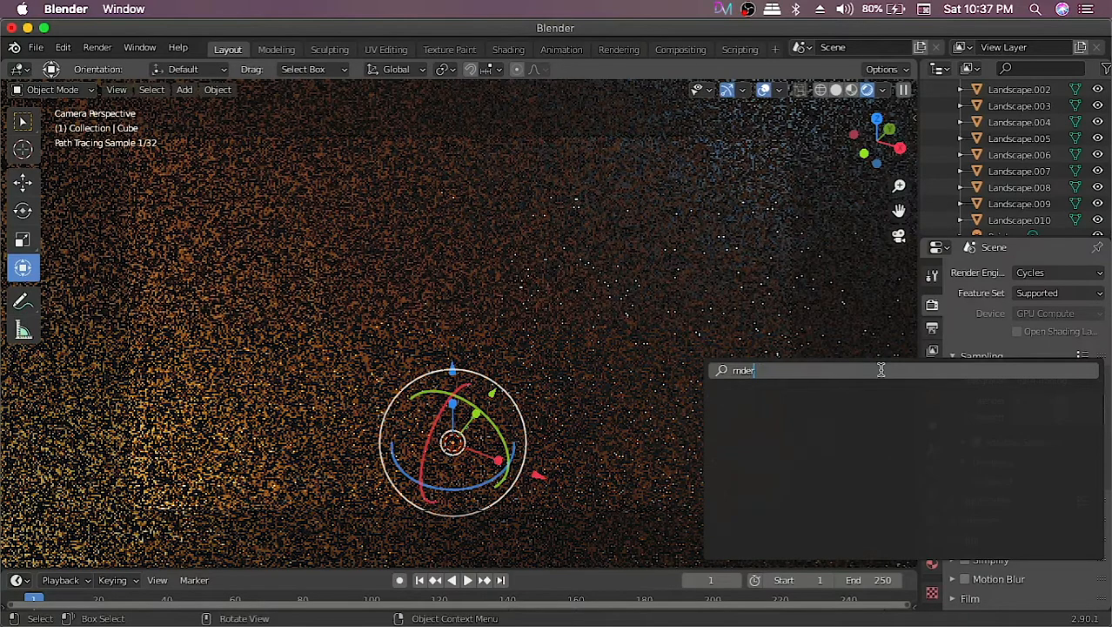
key(BackSpace)
key(BackSpace)
key(BackSpace)
key(BackSpace)
key(BackSpace)
text(ren)
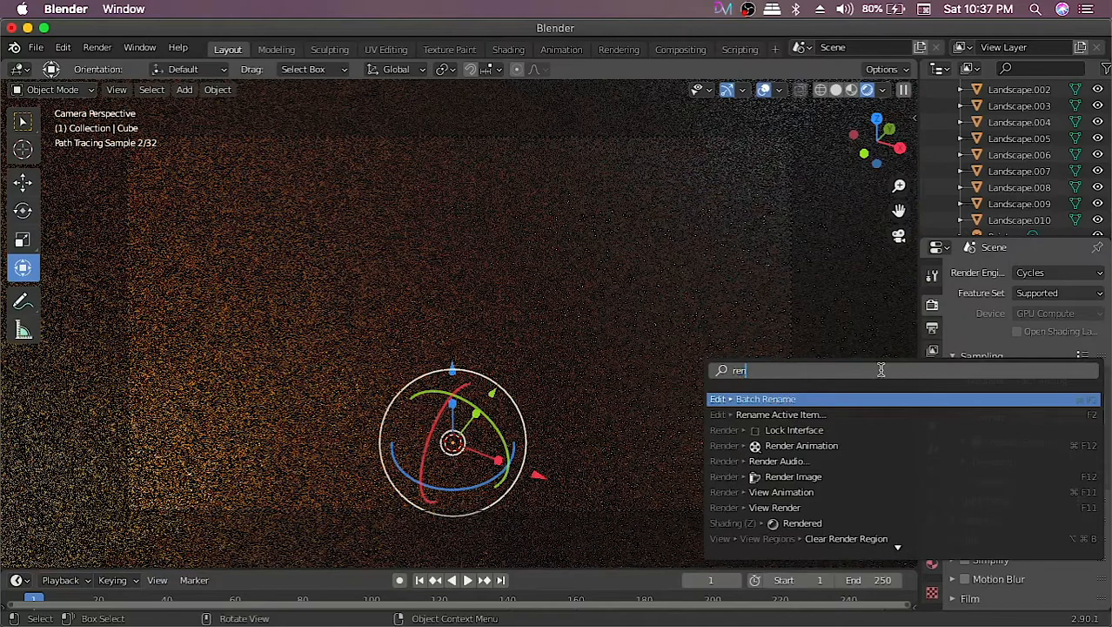
text(der re)
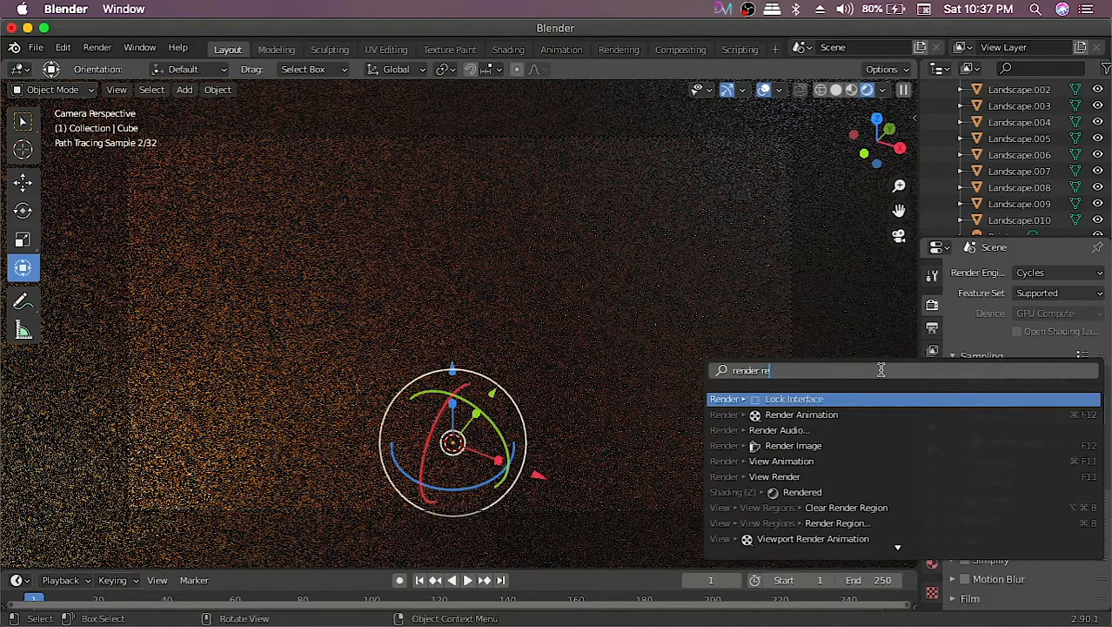
click(842, 522)
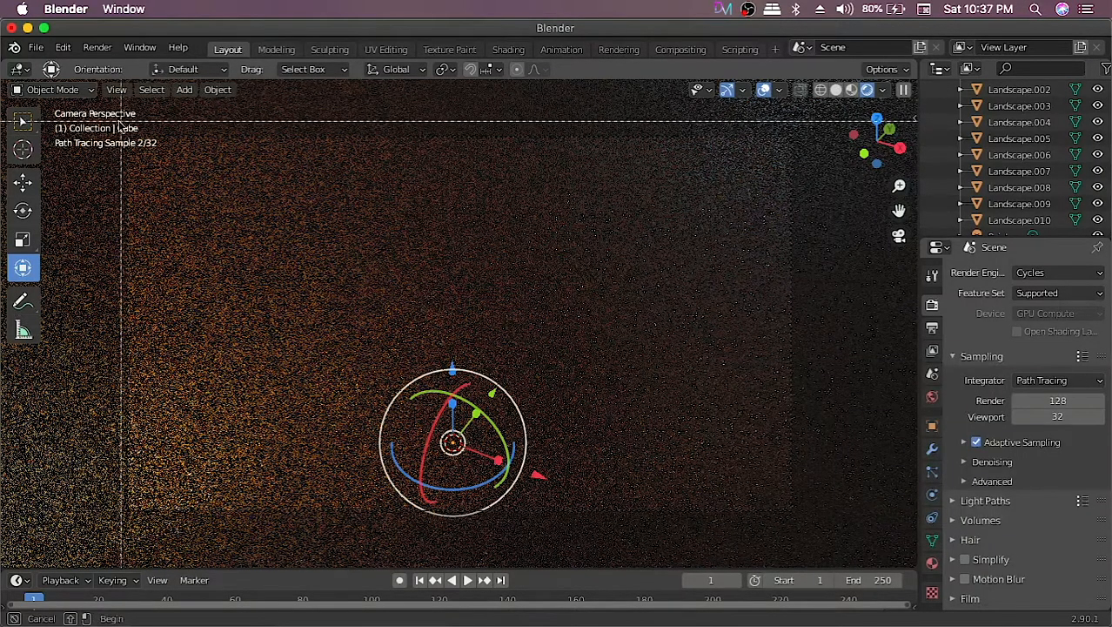
drag(107, 123, 796, 522)
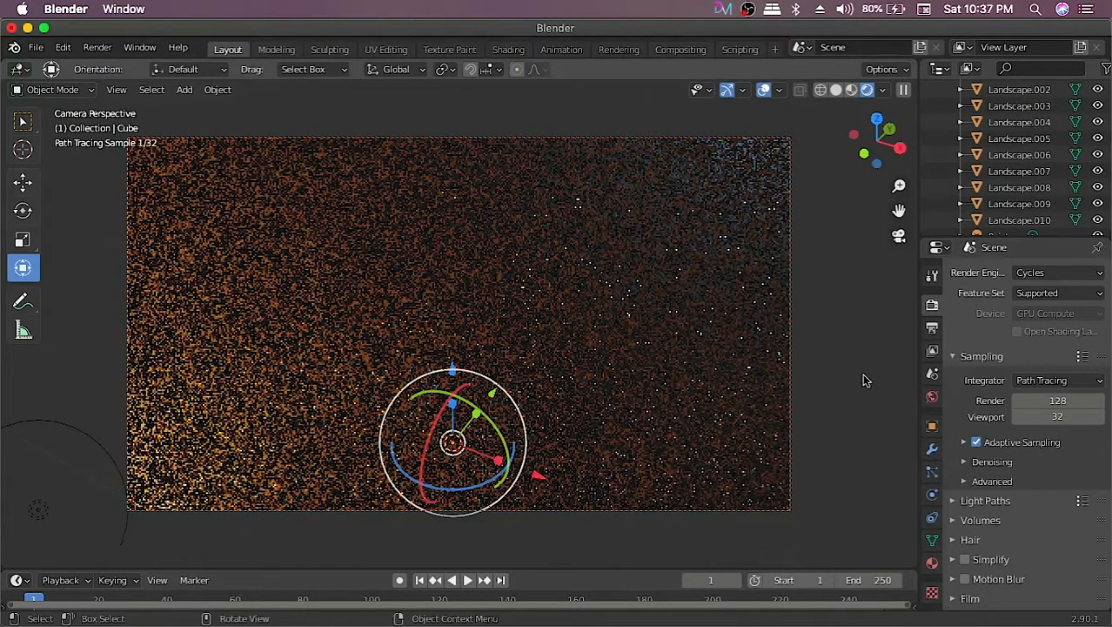
Set the Cycles render samples to 256.
scroll(766, 275, up, 2)
scroll(766, 275, down, 4)
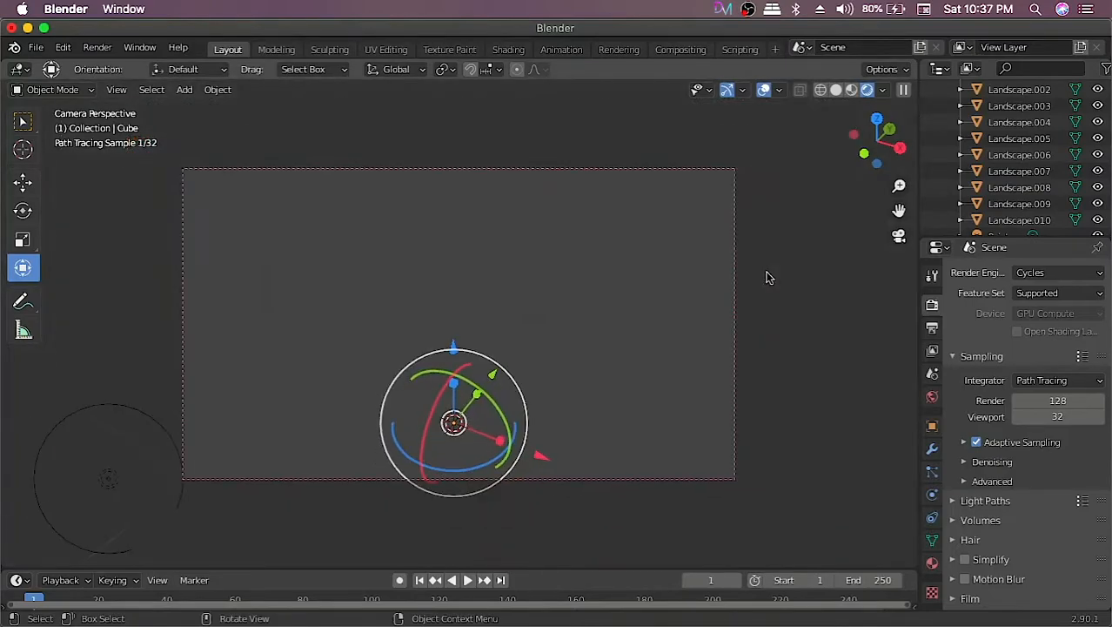
middle_drag(794, 270, 755, 269)
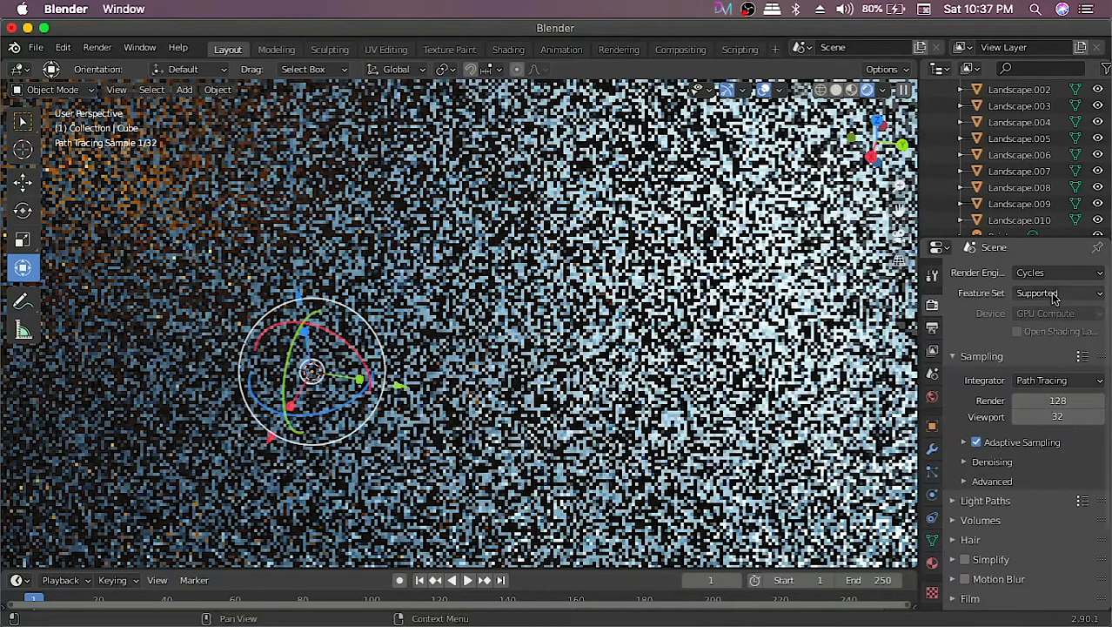
click(1054, 399)
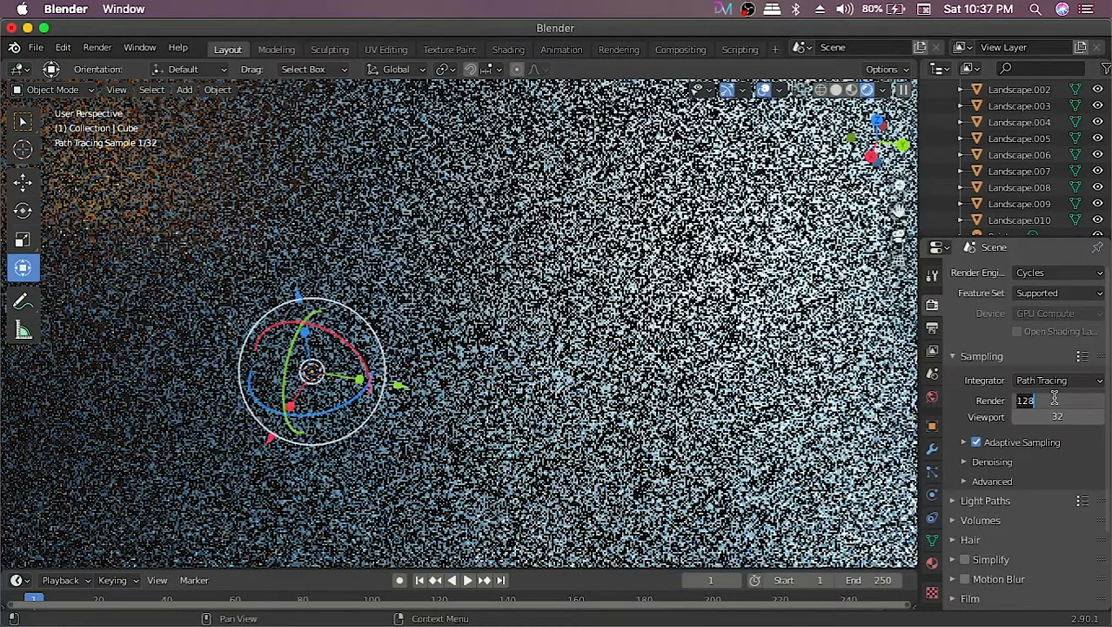
text(256)
key(Return)
Switch the render engine back to Eevee and return the viewport to the camera view.
click(1047, 275)
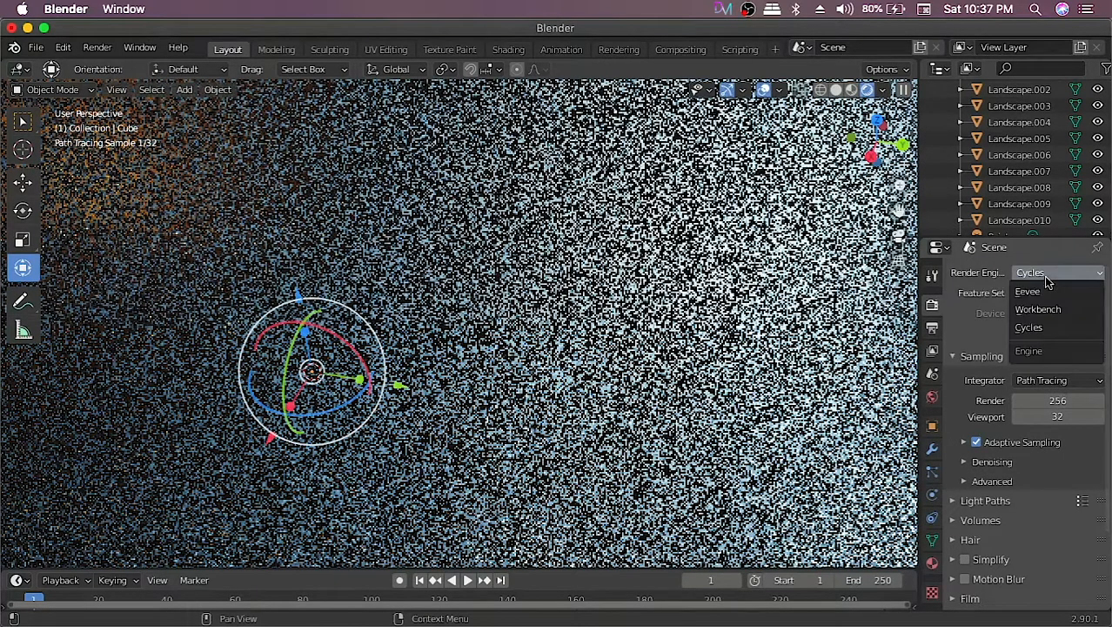
click(1048, 297)
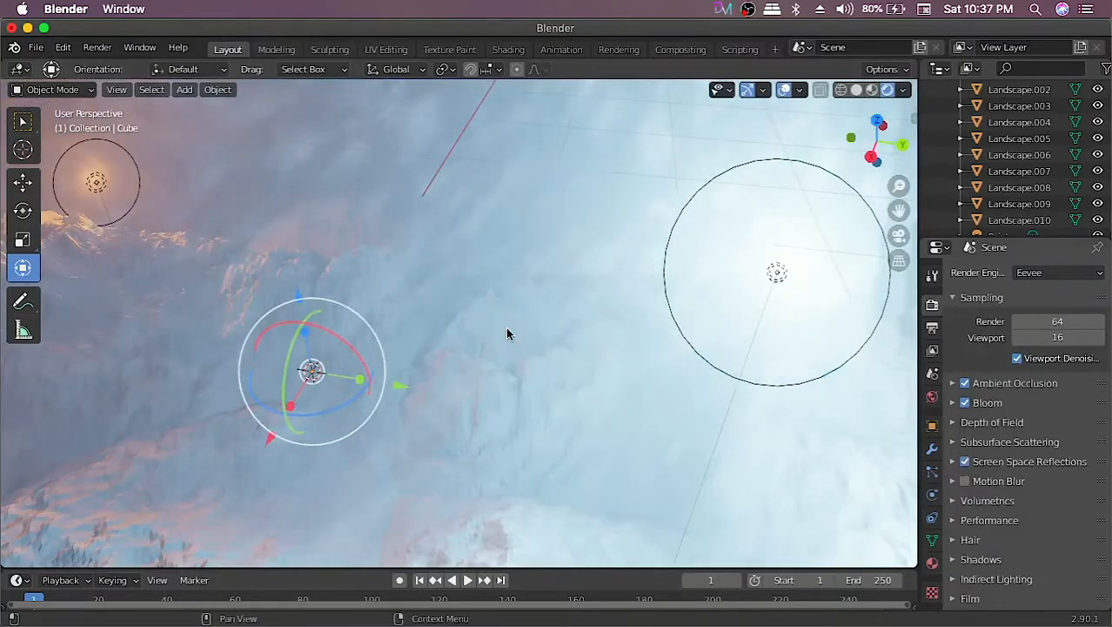
click(899, 235)
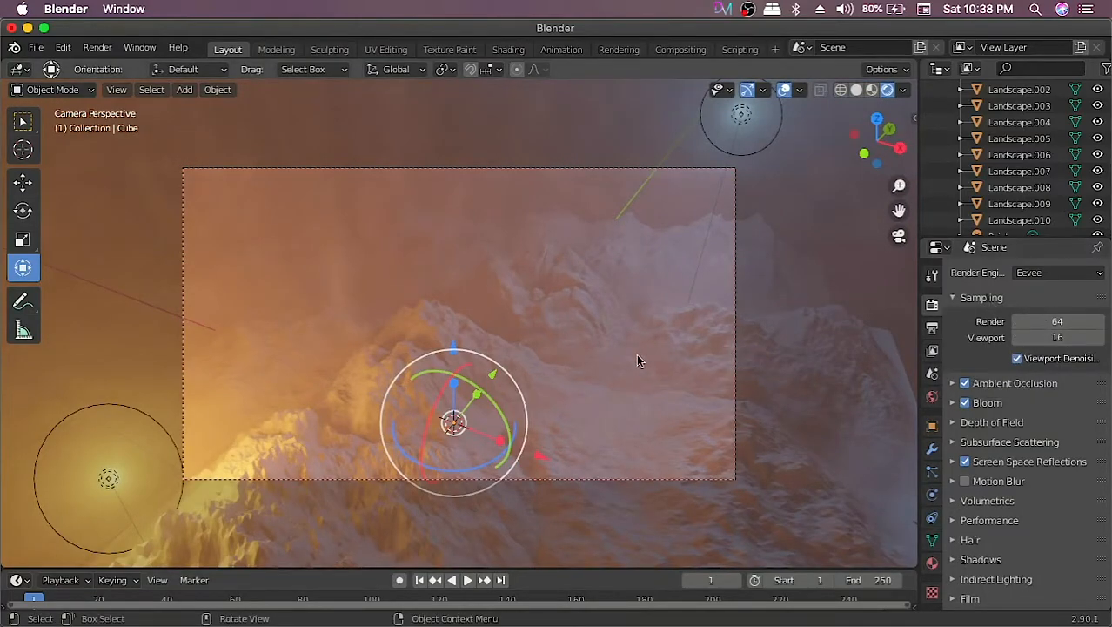
Select the central peak mesh Landscape.001 in the camera view.
click(602, 307)
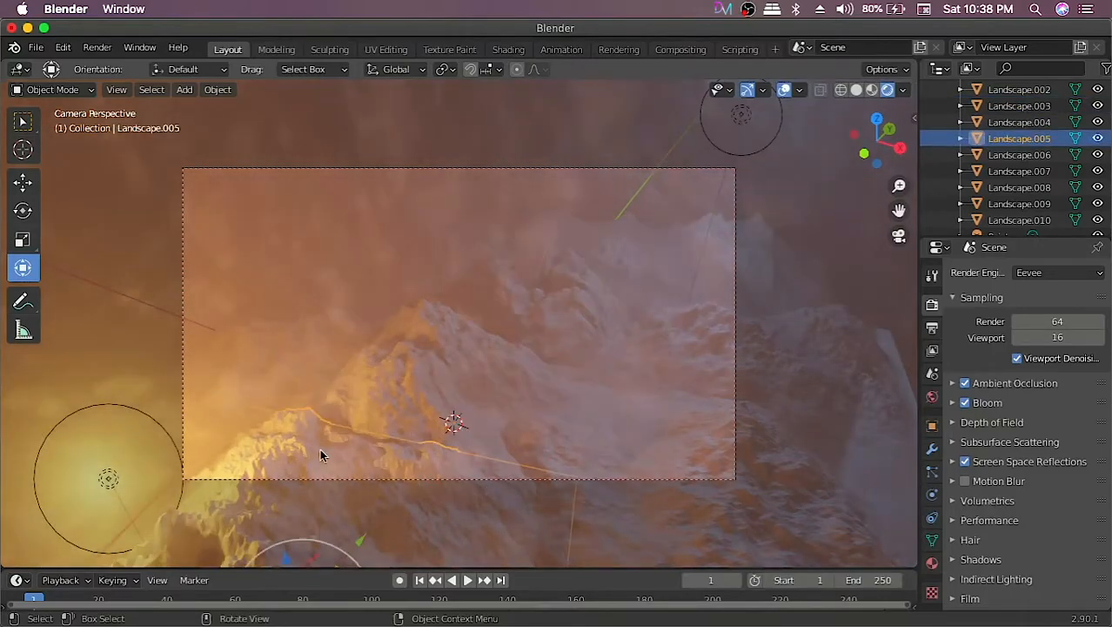
click(451, 412)
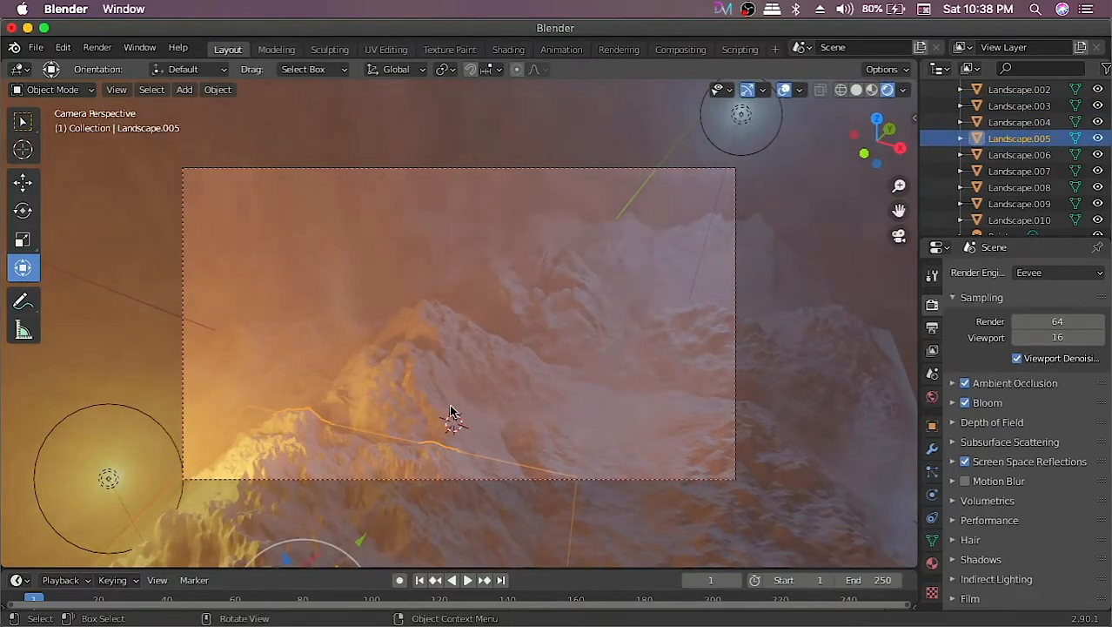
click(450, 413)
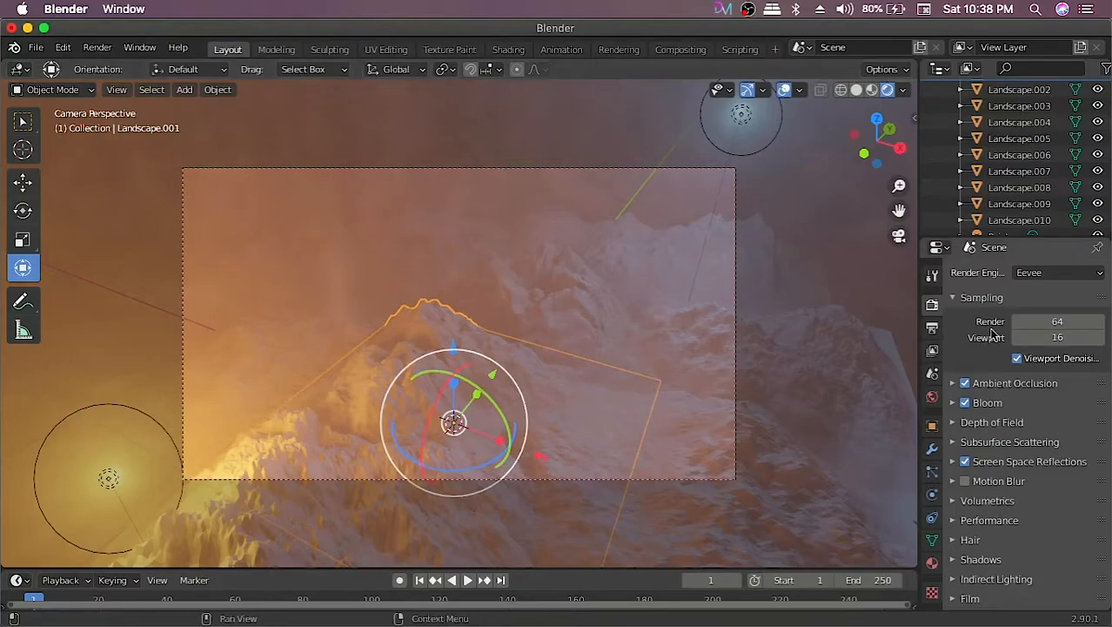
Set the Eevee render samples to 256 and check the Ambient Occlusion settings.
click(1055, 322)
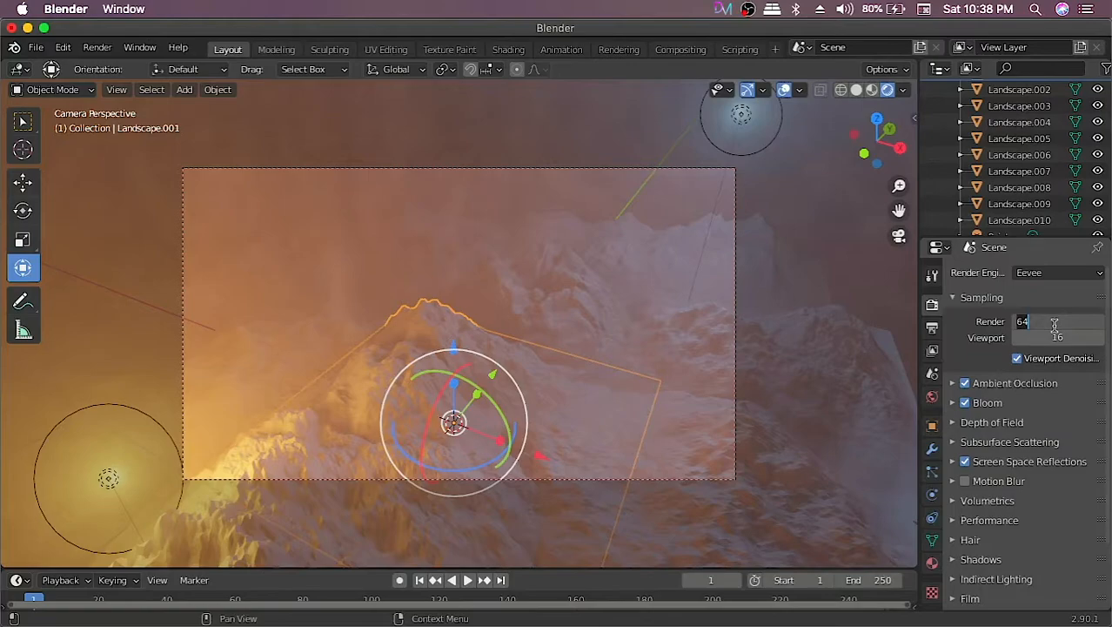
text(25)
key(Return)
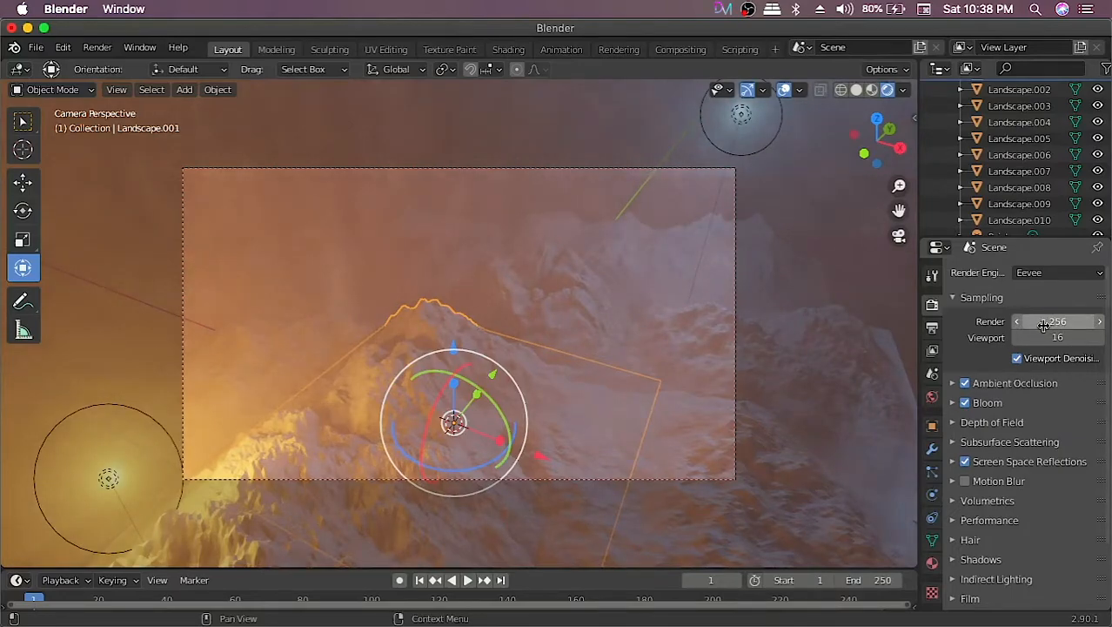
click(953, 386)
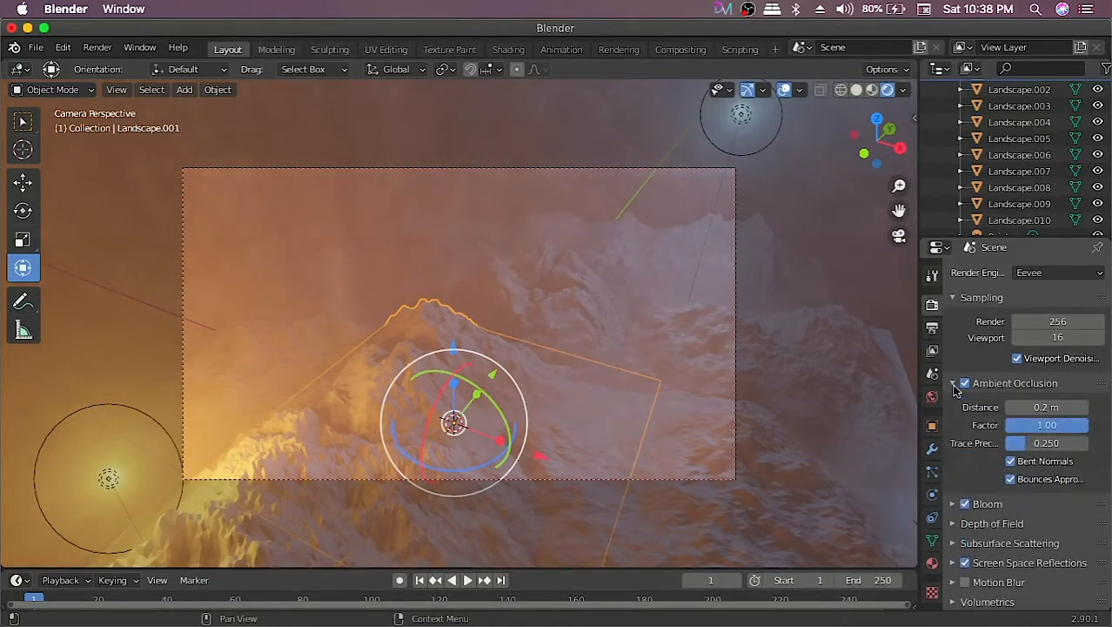
click(954, 385)
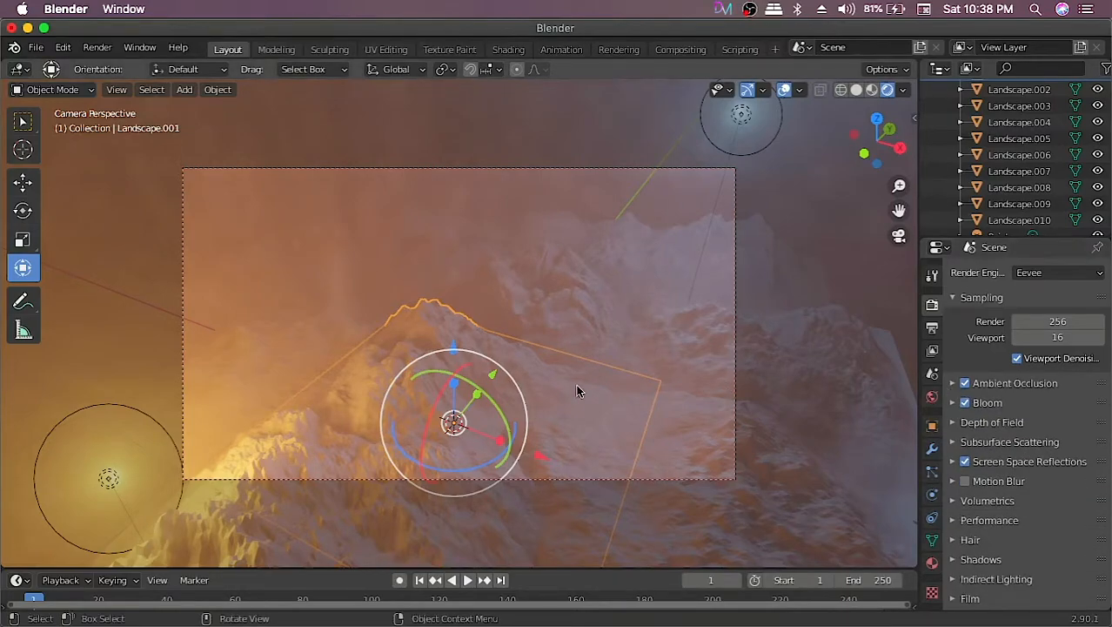
scroll(576, 391, down, 1)
scroll(576, 390, up, 2)
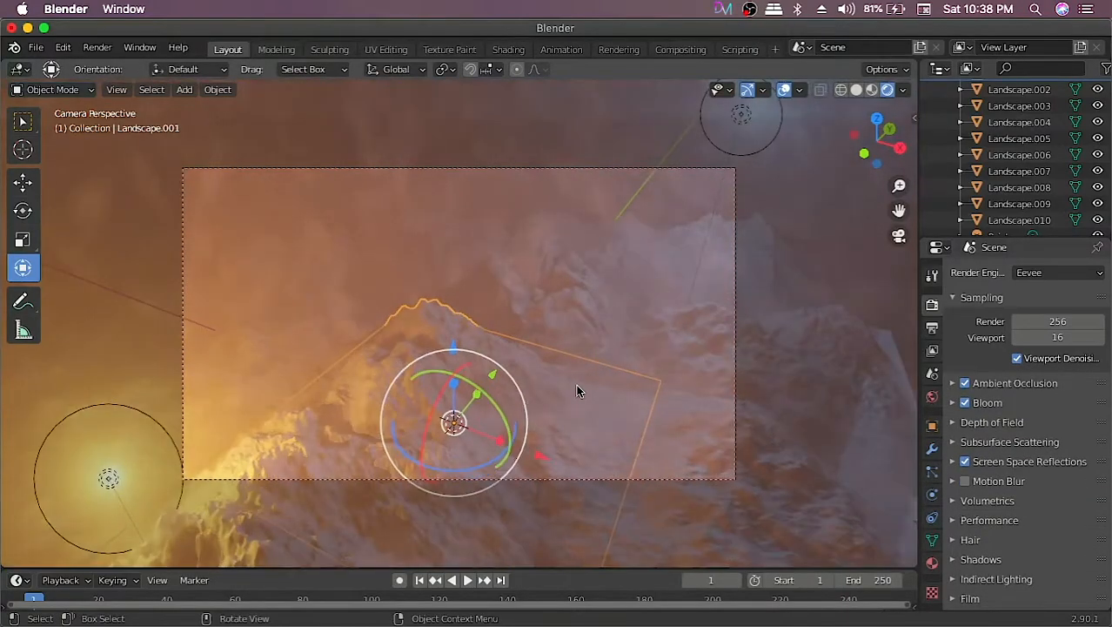
scroll(576, 390, up, 1)
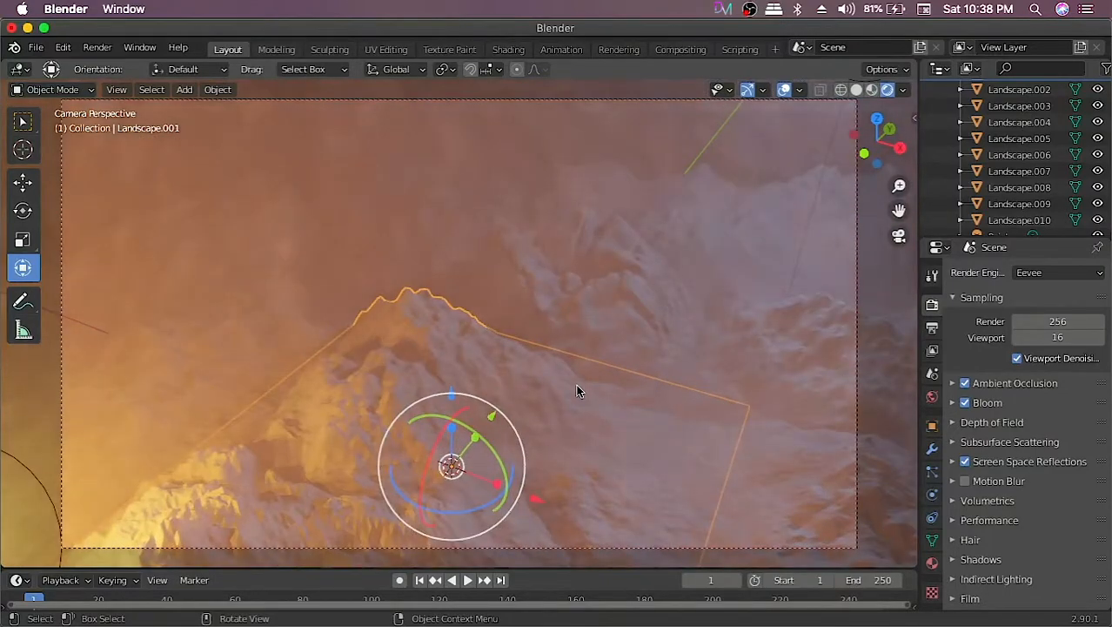